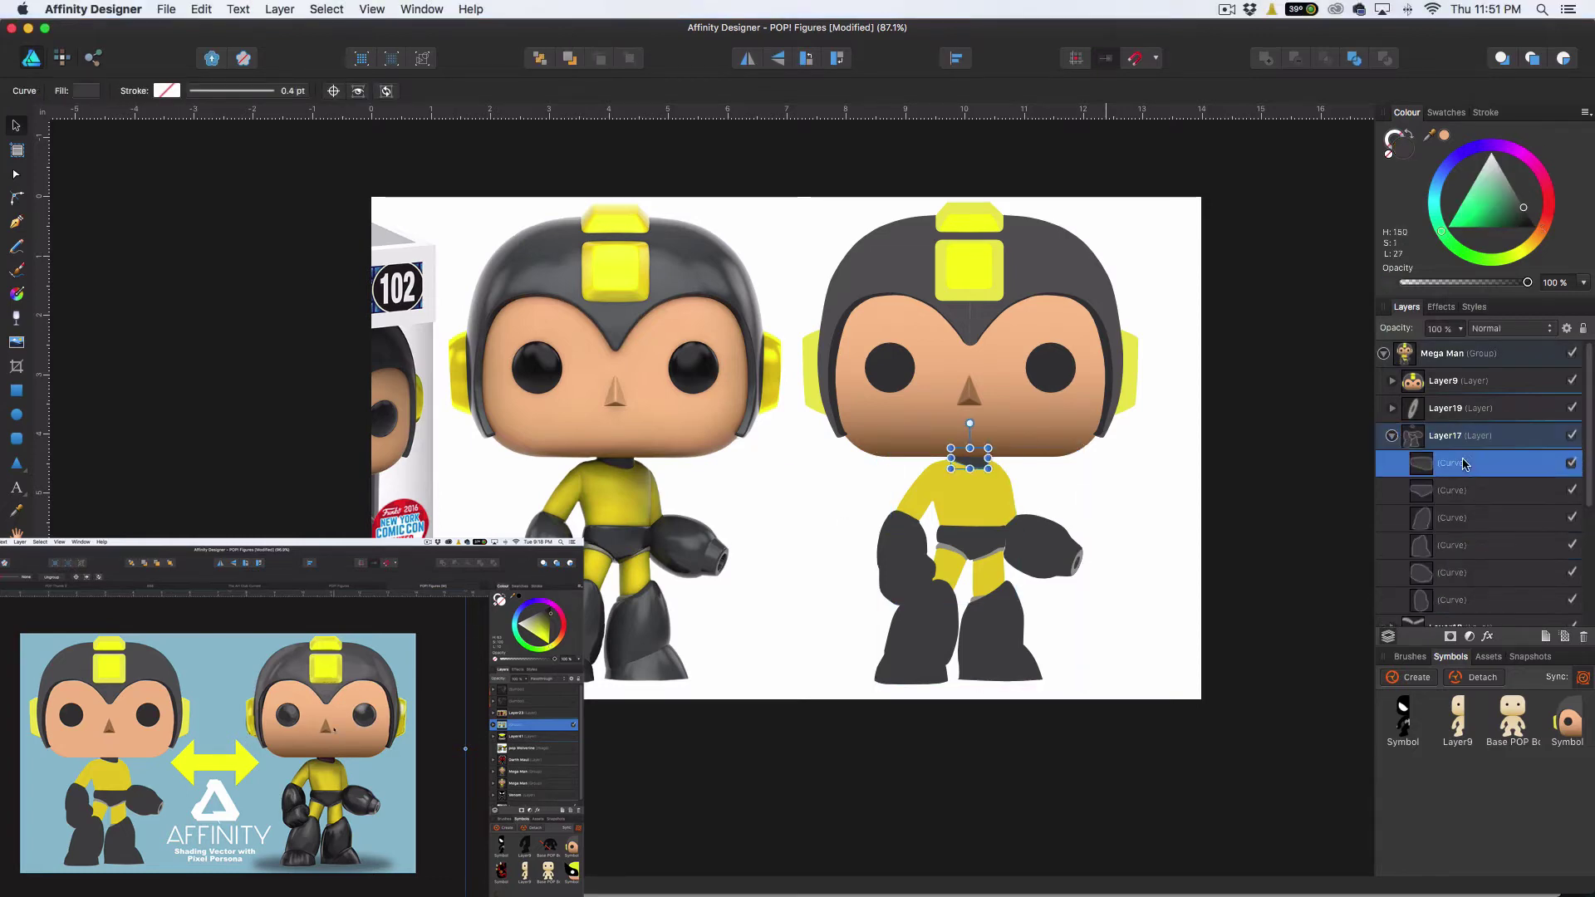
Nest the pixel layer inside the neck curve of Layer17 and switch to the Pixel Persona with its brushes shown
left_click_drag(1459, 463, 1471, 496)
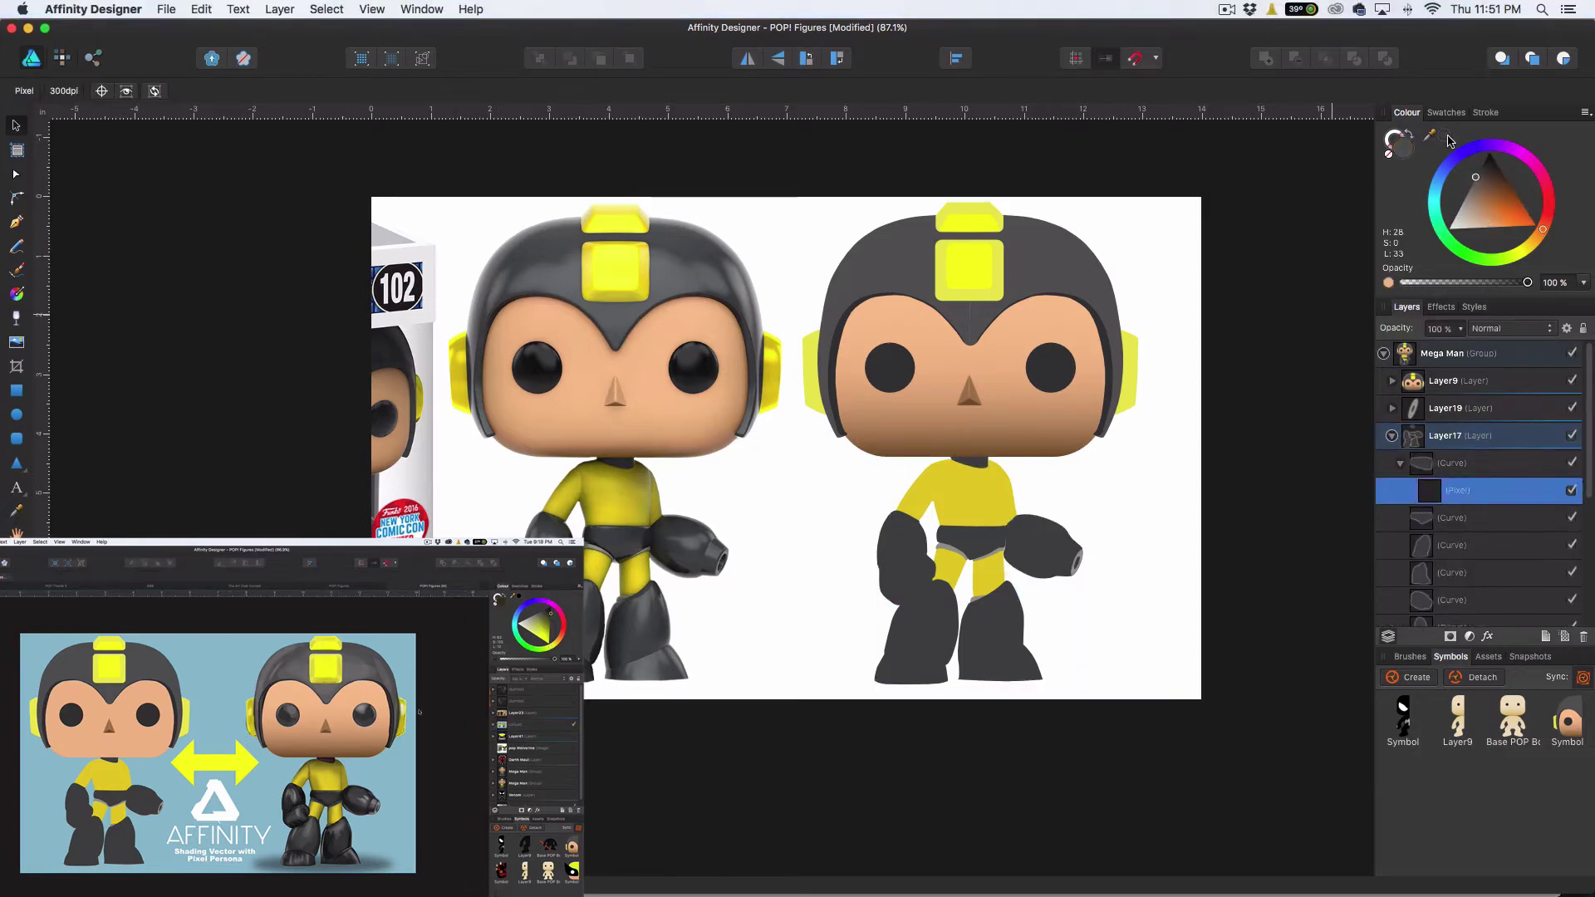
left_click(61, 57)
left_click(1415, 690)
left_click(1412, 653)
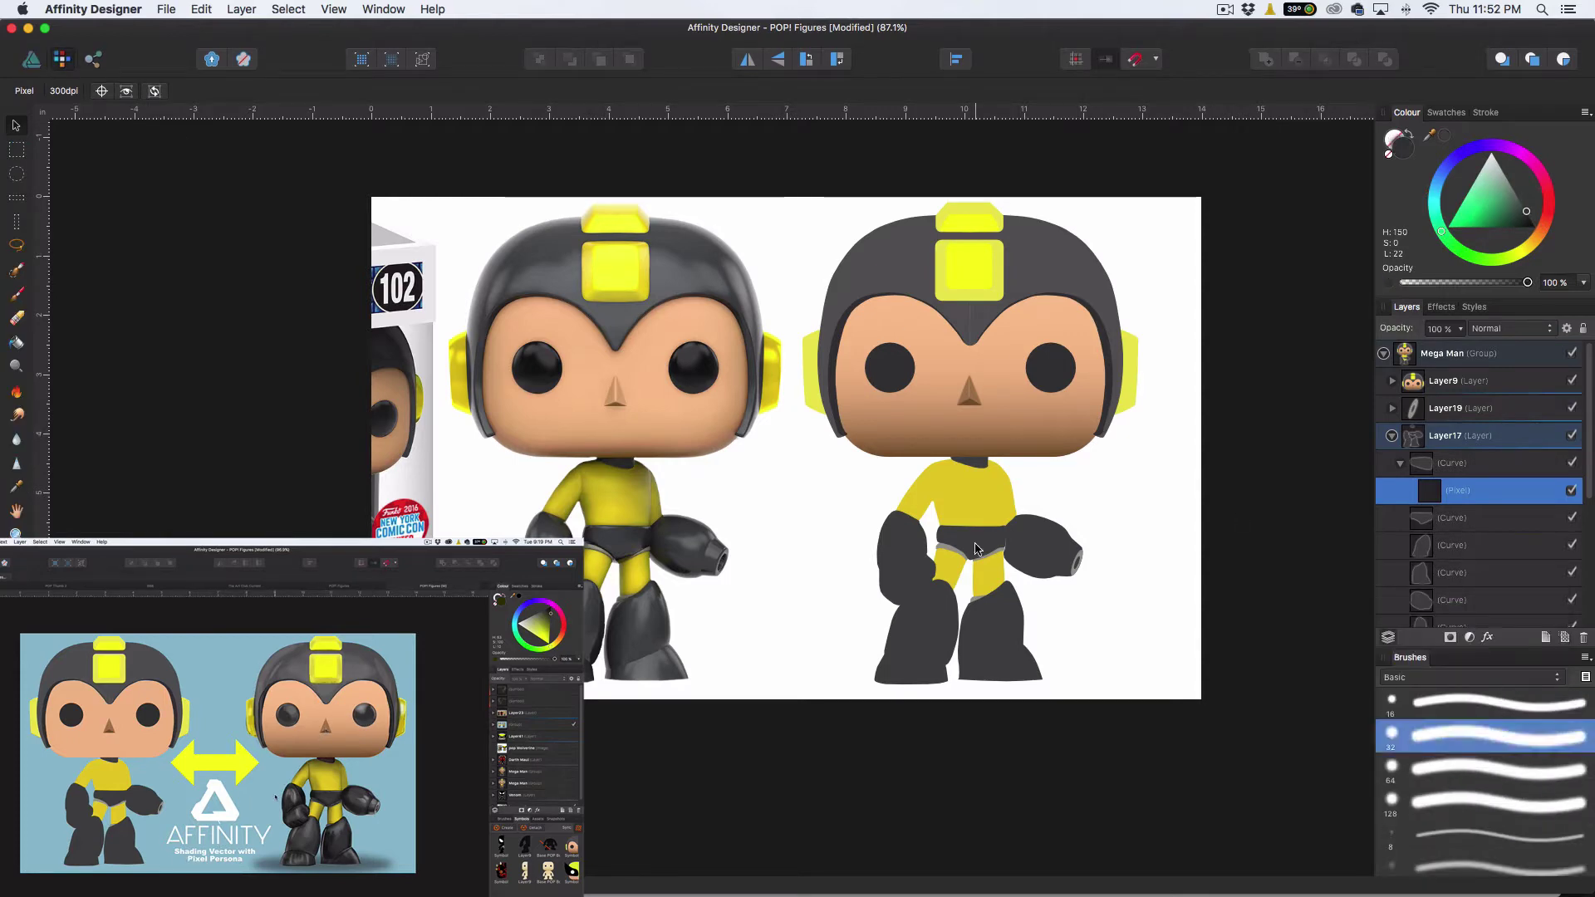
Select the 32 px brush from the Basic set for painting the neck and set its opacity to 30%
left_click(1496, 735)
scroll(949, 461, "up", 8)
left_click_drag(869, 438, 873, 427)
key("3")
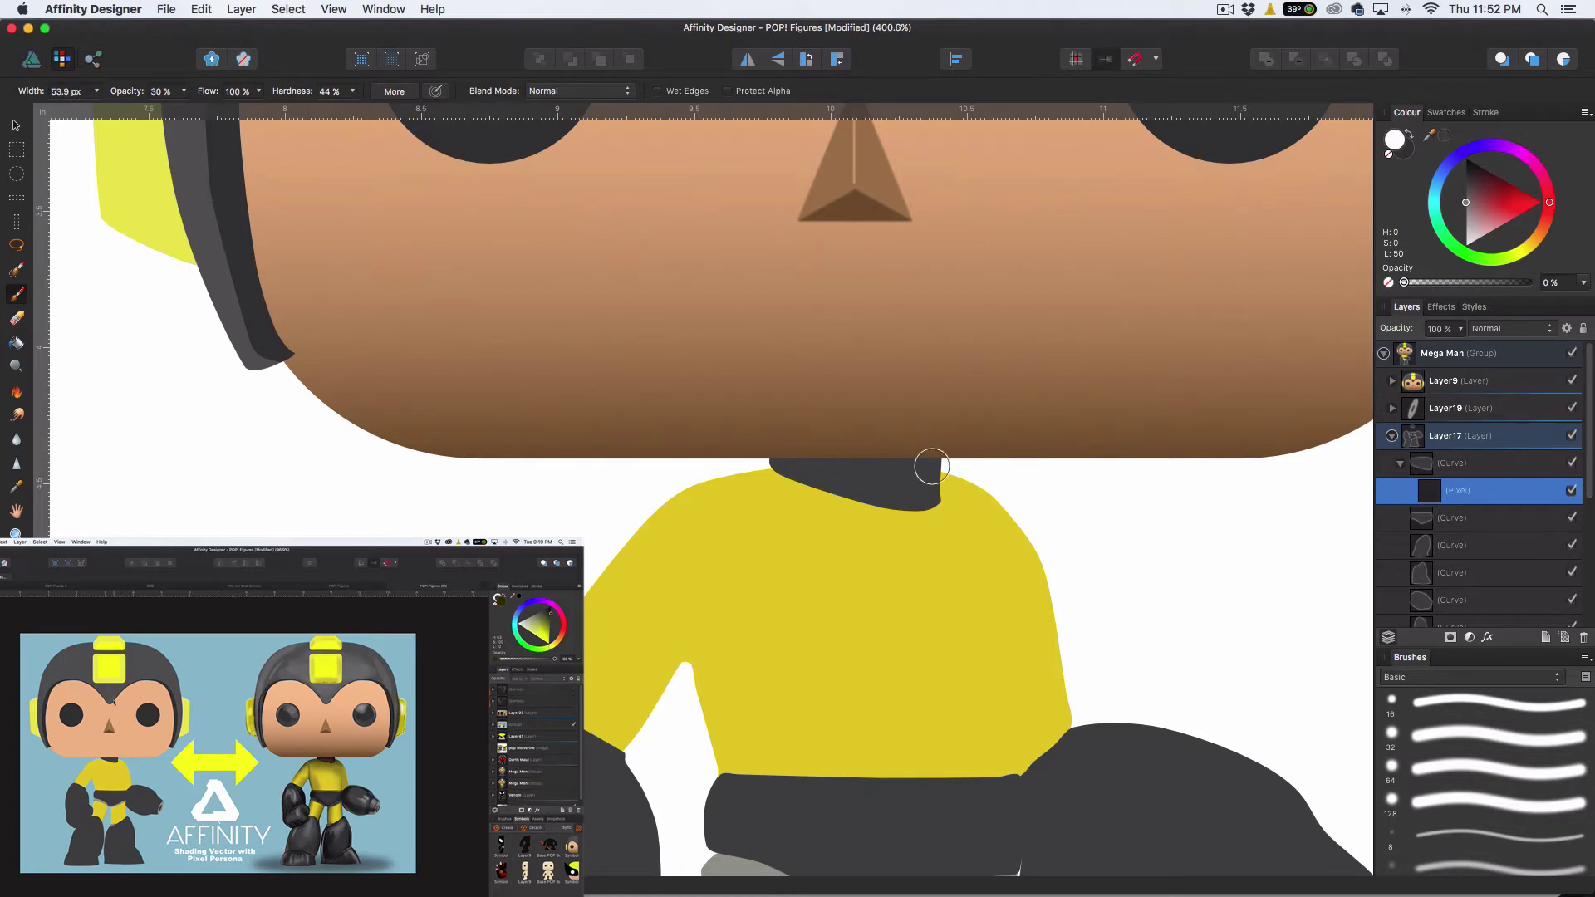
left_click(1530, 208)
left_click_drag(842, 459, 908, 457)
key("super+z")
Paint a very dark red shadow across the neck under the chin at 10% brush opacity
left_click_drag(1486, 171, 1478, 146)
key("1")
left_click_drag(840, 434, 961, 456)
left_click_drag(940, 399, 954, 399)
mouse_move(815, 456)
left_mouse_down()
mouse_move(860, 455)
mouse_move(794, 454)
left_mouse_up()
scroll(989, 479, "down", 5)
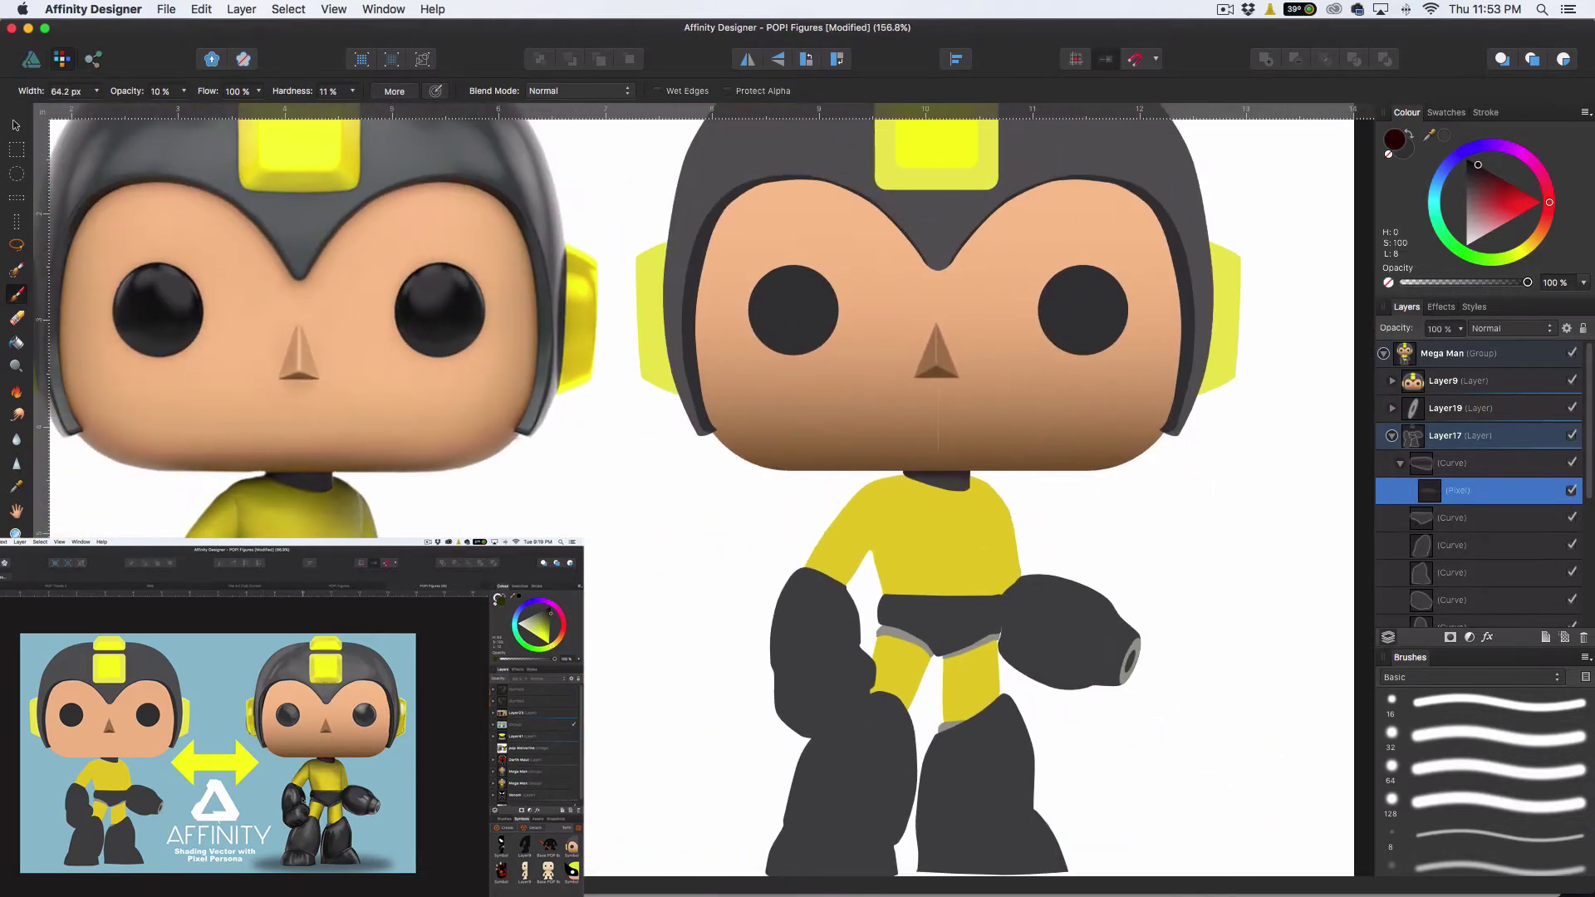
Deepen the neck shadow with a darker red and a brush enlarged to about 48 px
scroll(974, 497, "up", 5)
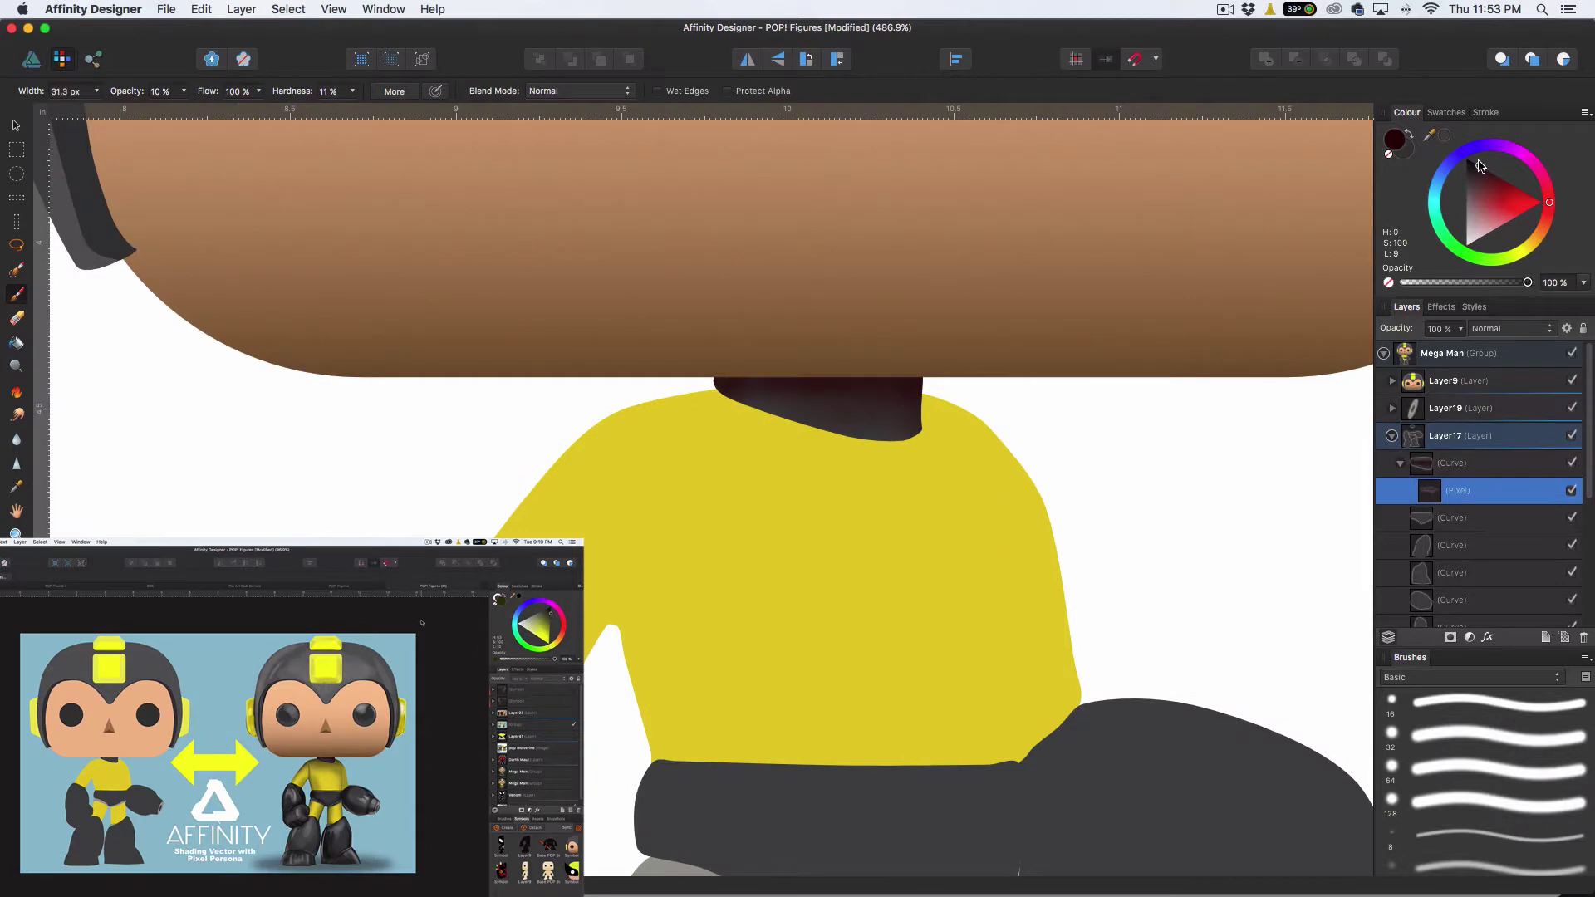
scroll(933, 493, "down", 1)
key("]")
key("]")
key("]")
key("]")
key("]")
key("]")
key("]")
key("]")
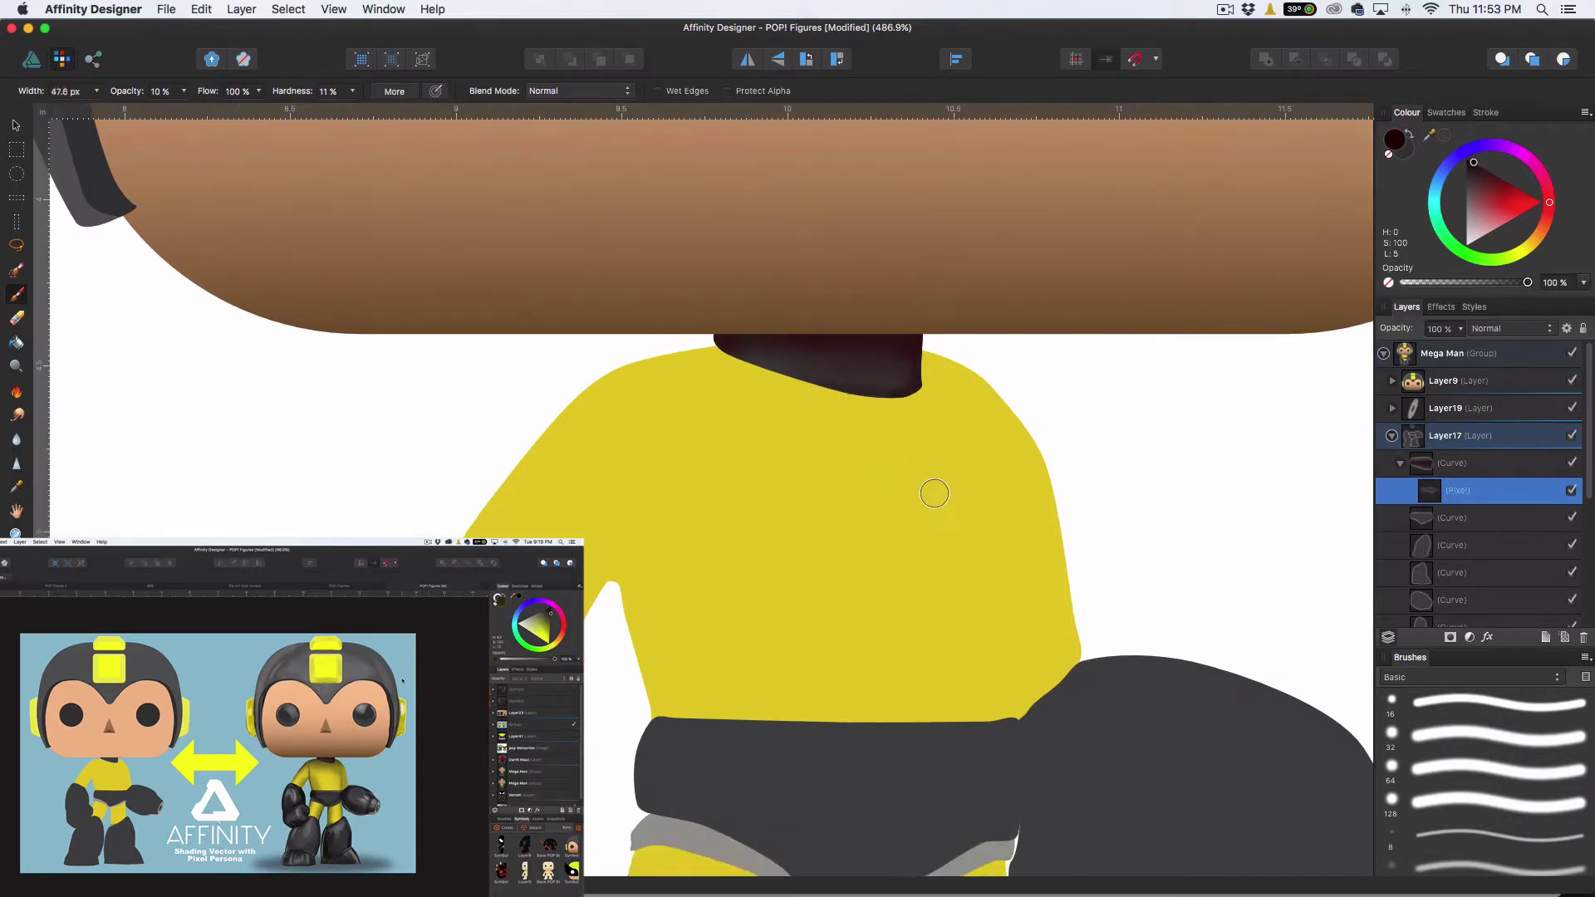
Add a new pixel layer and nest it inside the yellow suit curve of Layer16
scroll(911, 399, "down", 3)
scroll(1467, 520, "down", 4)
left_click(1458, 520)
left_click(1392, 520)
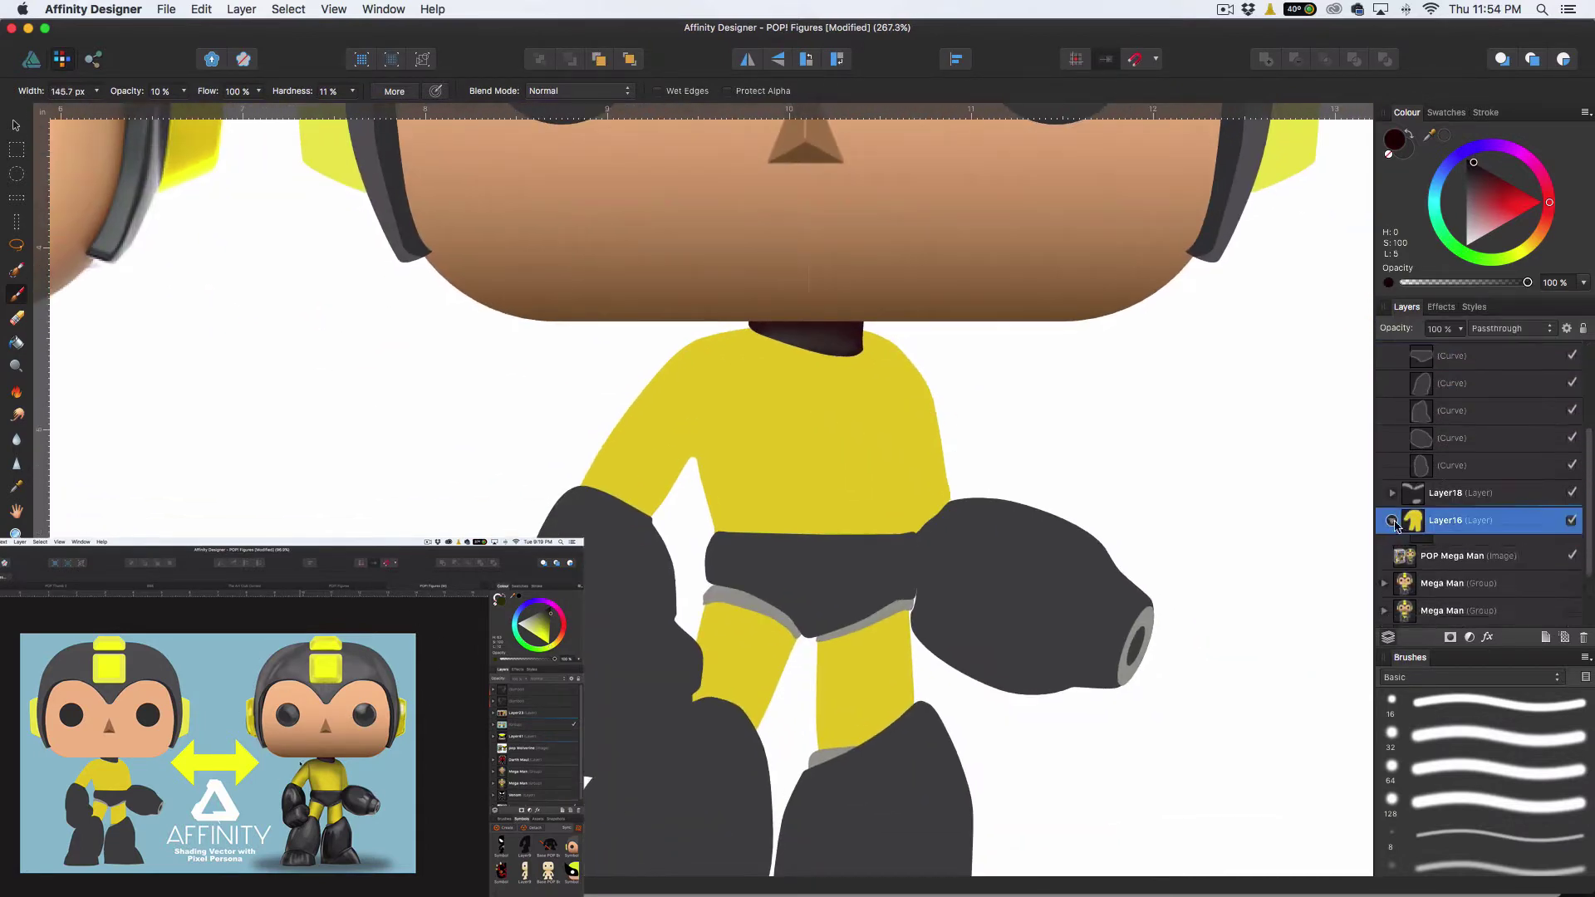
left_click(1454, 549)
left_click(1565, 637)
left_click_drag(1463, 552, 1488, 579)
Sample the suit's yellow, darken it, and paint broad soft shading over the upper torso at 20% brush opacity
left_click_drag(1429, 136, 881, 390)
left_click_drag(870, 374, 903, 370)
left_click(902, 370, "alt")
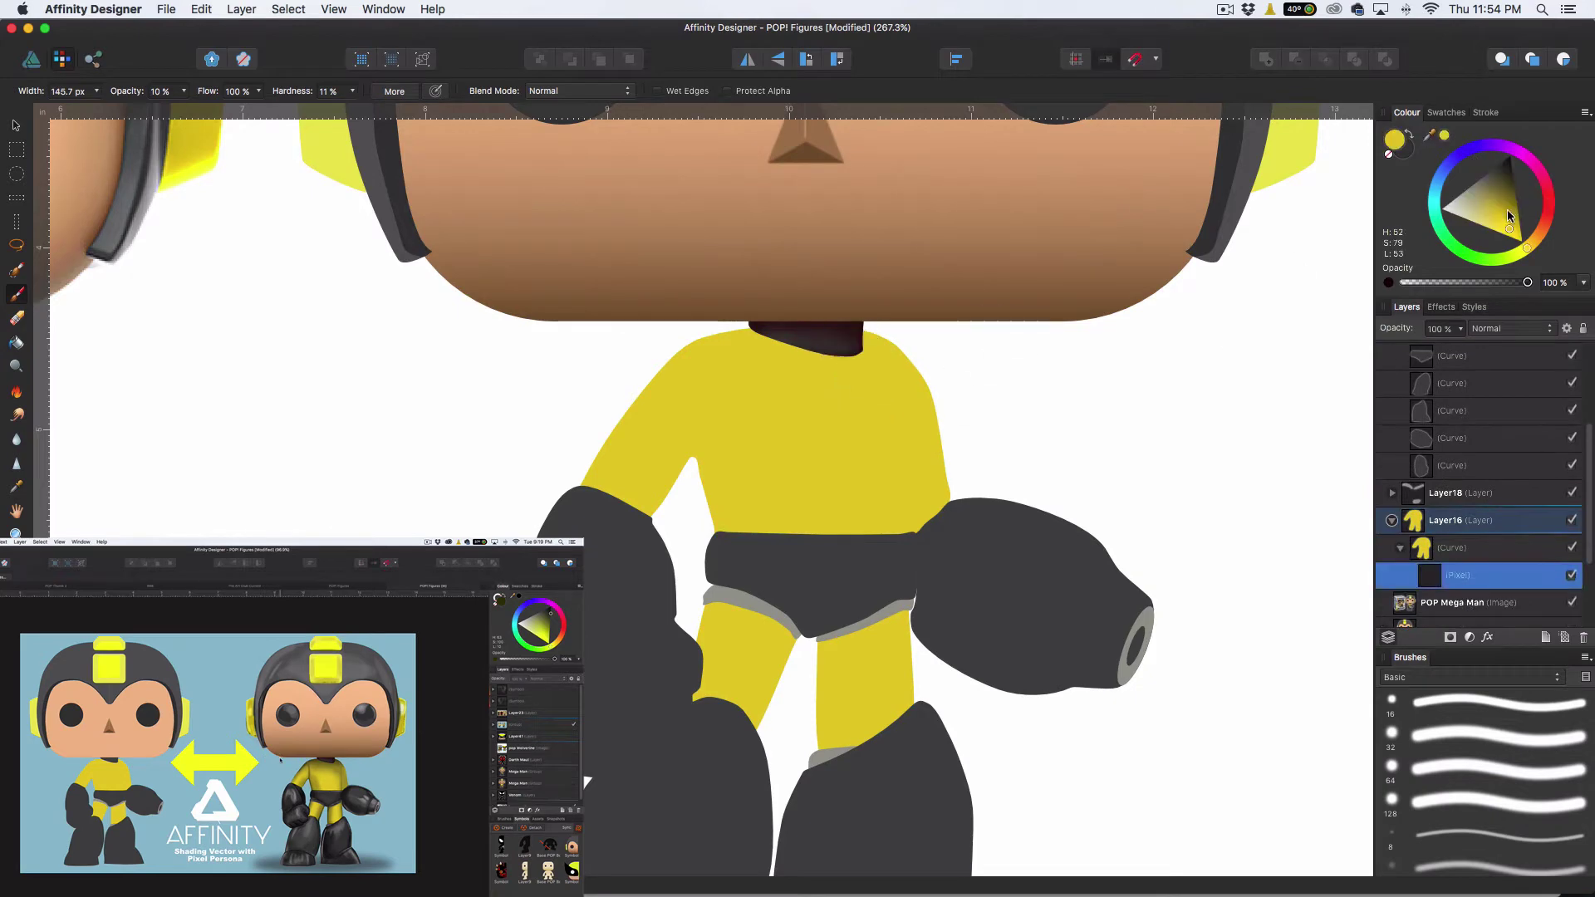
scroll(1186, 260, "down", 3)
key("]")
key("]")
key("]")
key("]")
mouse_move(1200, 357)
left_mouse_down()
mouse_move(1190, 484)
mouse_move(1143, 356)
left_mouse_up()
scroll(1109, 478, "down", 4)
key("2")
mouse_move(1066, 402)
left_mouse_down()
mouse_move(1161, 402)
mouse_move(1000, 445)
mouse_move(1065, 455)
mouse_move(1104, 399)
mouse_move(1159, 461)
left_mouse_up()
Shade the arm and torso sides of the yellow suit with a smaller brush at 20% opacity
key("[")
key("[")
key("[")
key("[")
key("[")
key("[")
scroll(1148, 508, "up", 4)
scroll(1149, 508, "right", 3)
key("]")
left_click_drag(1017, 399, 1008, 508)
scroll(1112, 513, "down", 4)
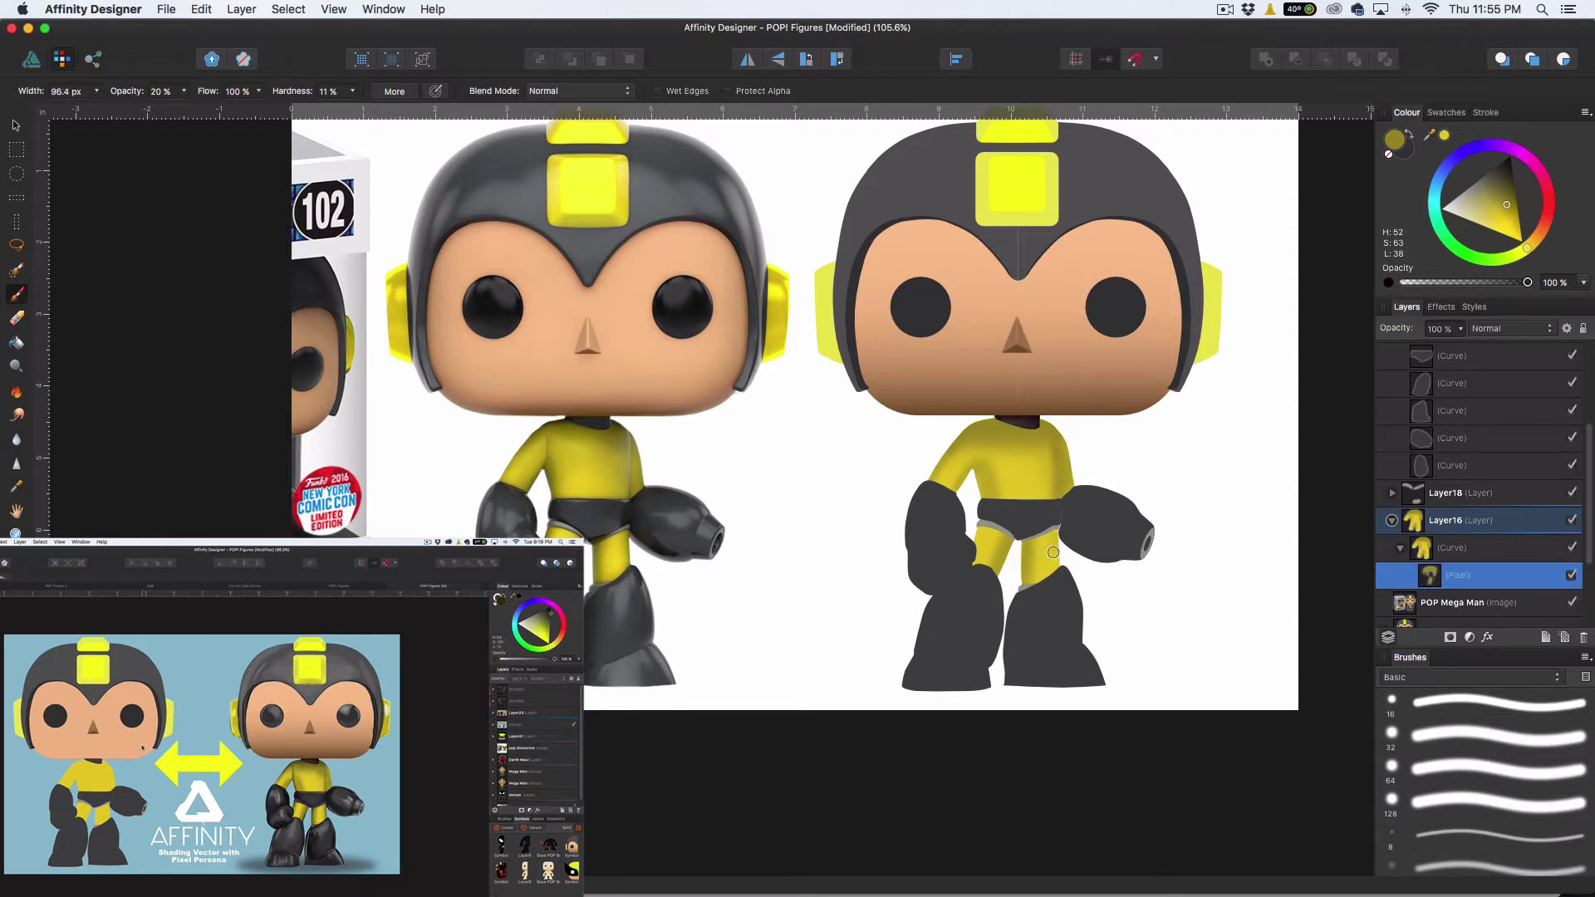
Strengthen the dark yellow shading on the suit's torso and legs at 40% brush opacity
scroll(1054, 553, "up", 3)
scroll(940, 437, "down", 3)
scroll(1104, 512, "up", 3)
scroll(1025, 483, "down", 3)
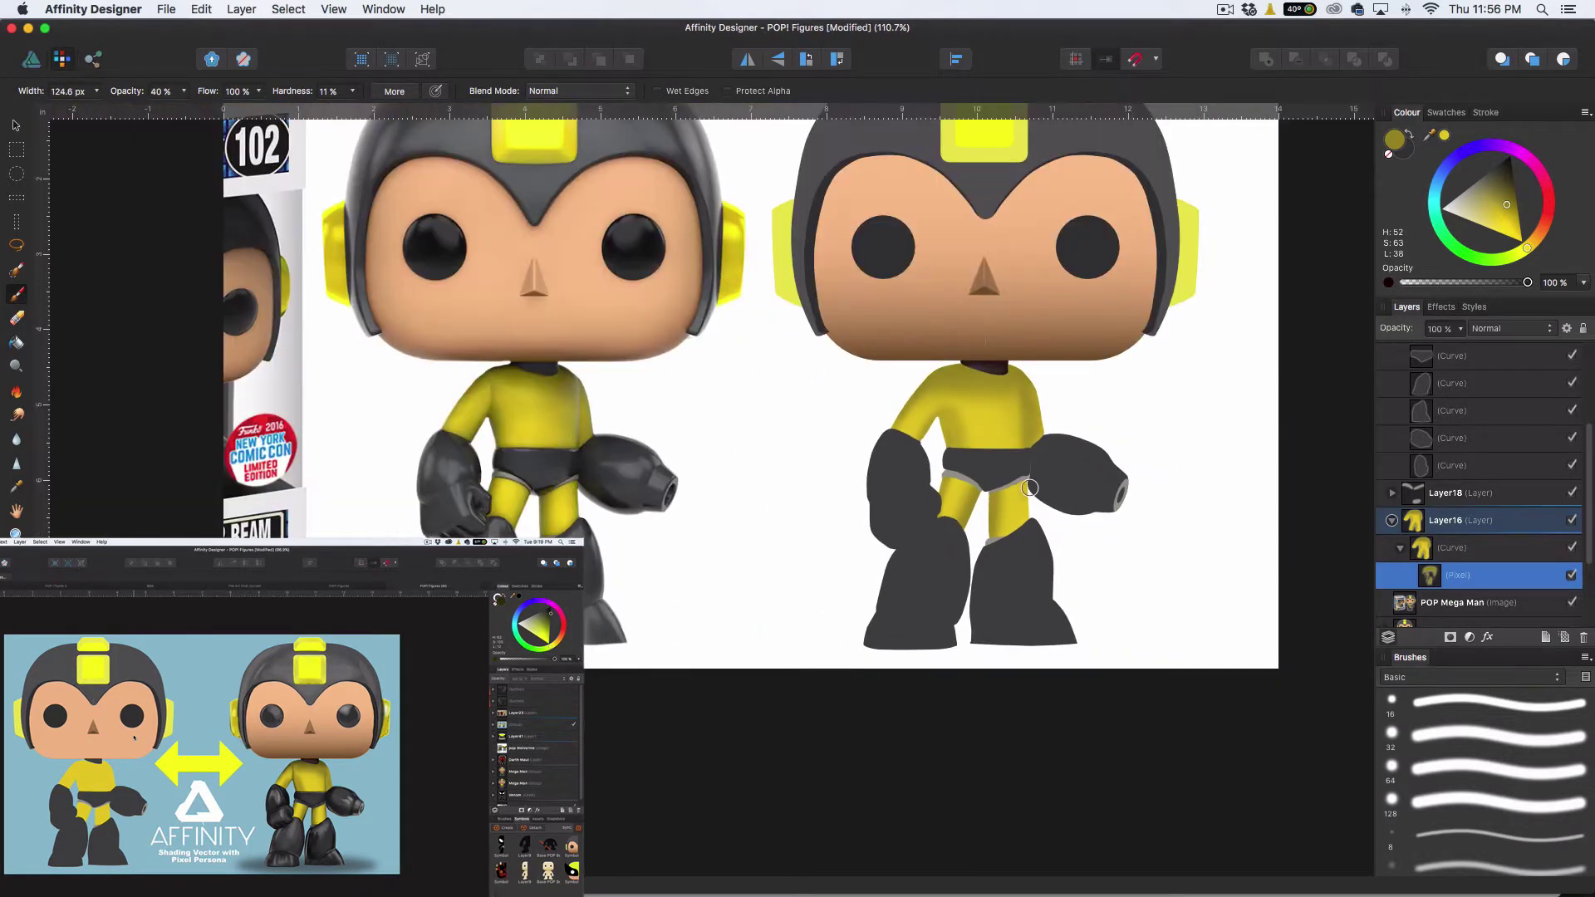
key("]")
key("]")
key("]")
key("]")
scroll(1080, 492, "down", 2)
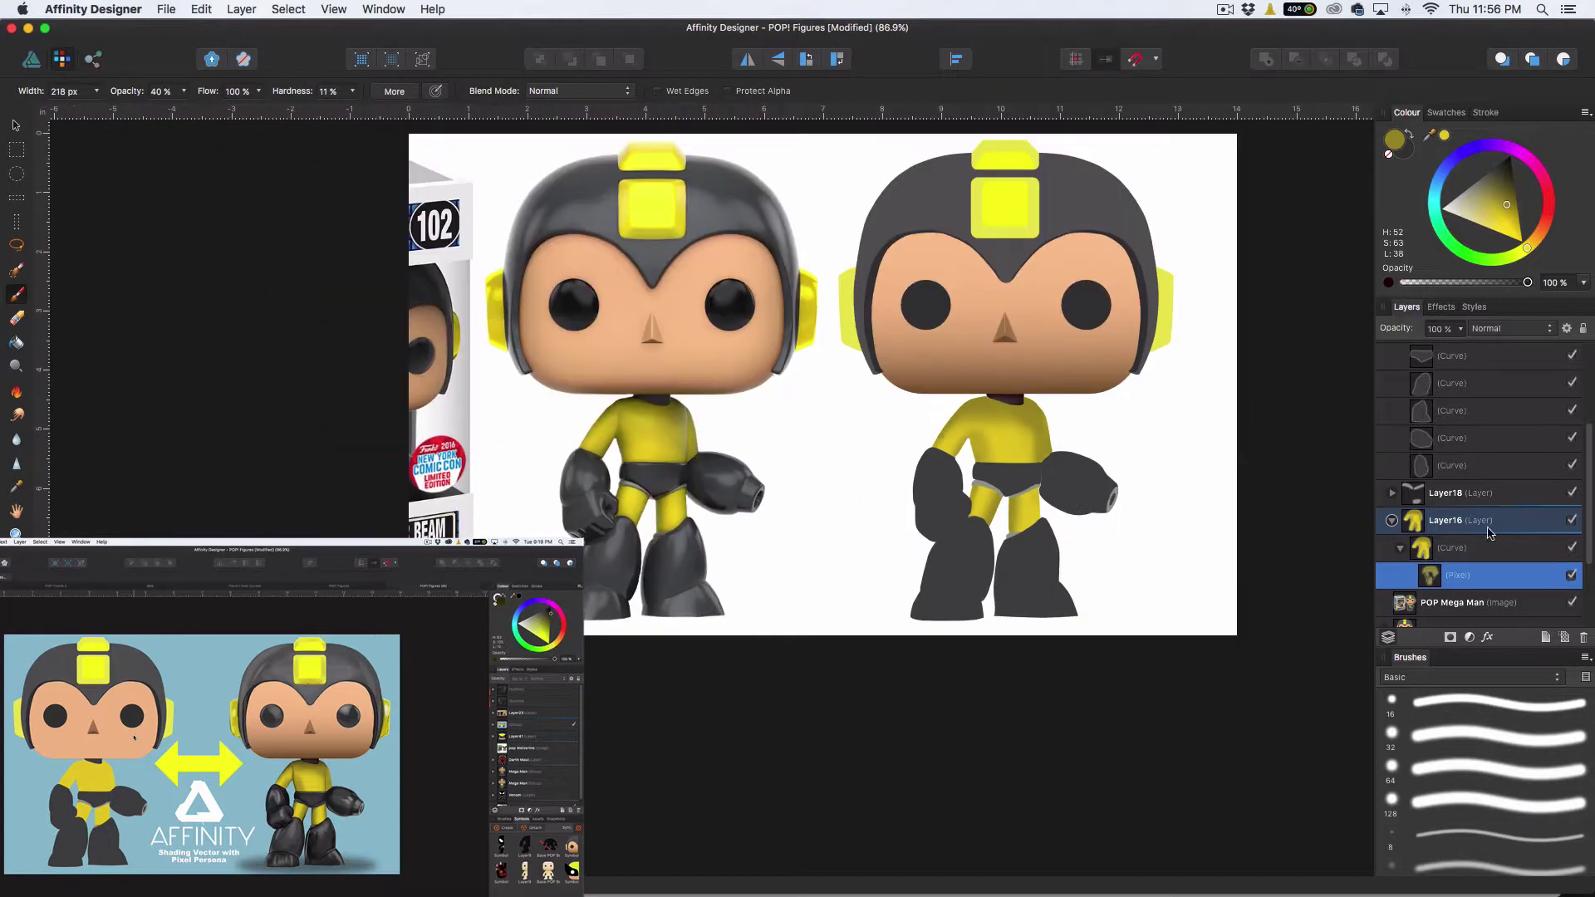
Add a second pixel layer inside the suit curve and choose the soft 8 px brush with a darker yellow
key("super+alt+shift+n")
scroll(1412, 748, "down", 3)
left_click(1386, 725)
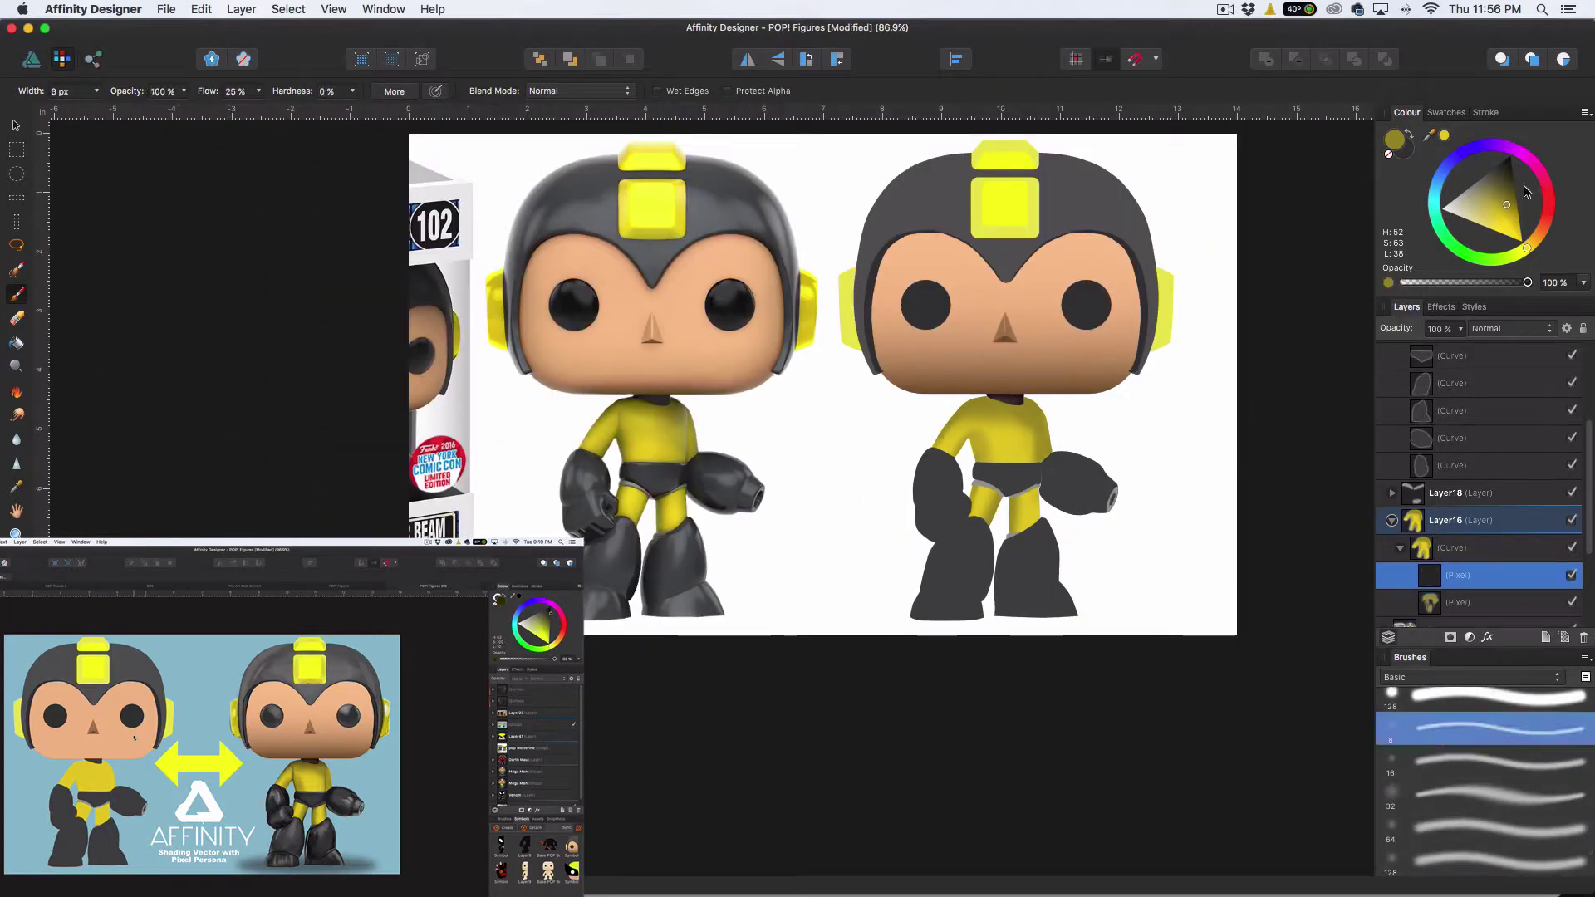
left_click_drag(1516, 186, 1514, 175)
Paint thin dark seam lines where both arms meet the torso at 25% brush opacity
scroll(1034, 415, "up", 3)
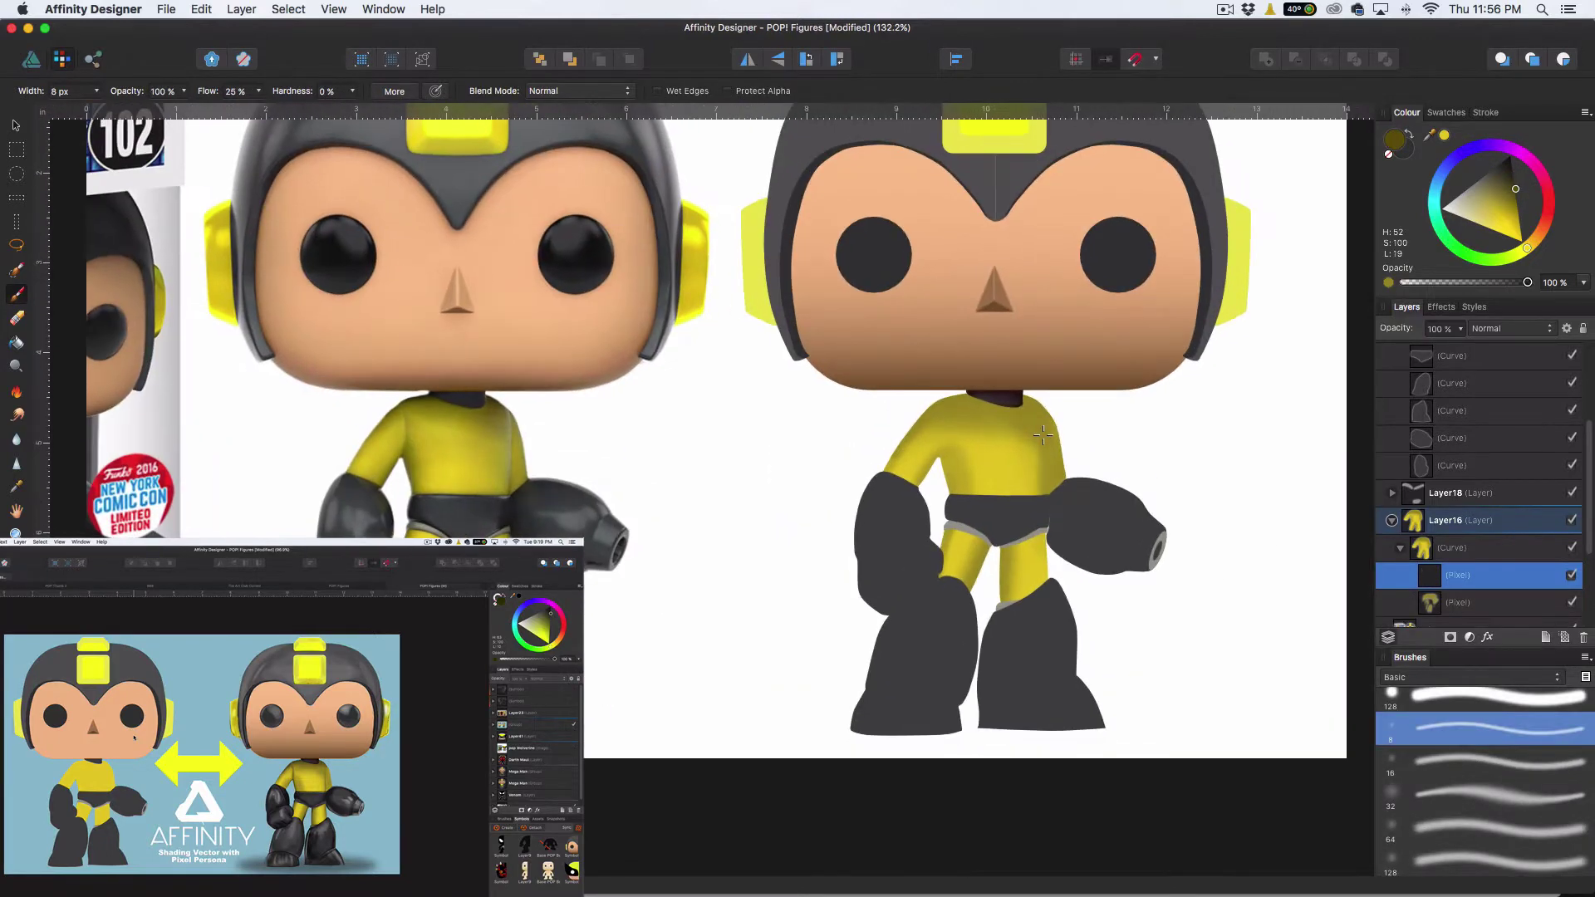
key("2")
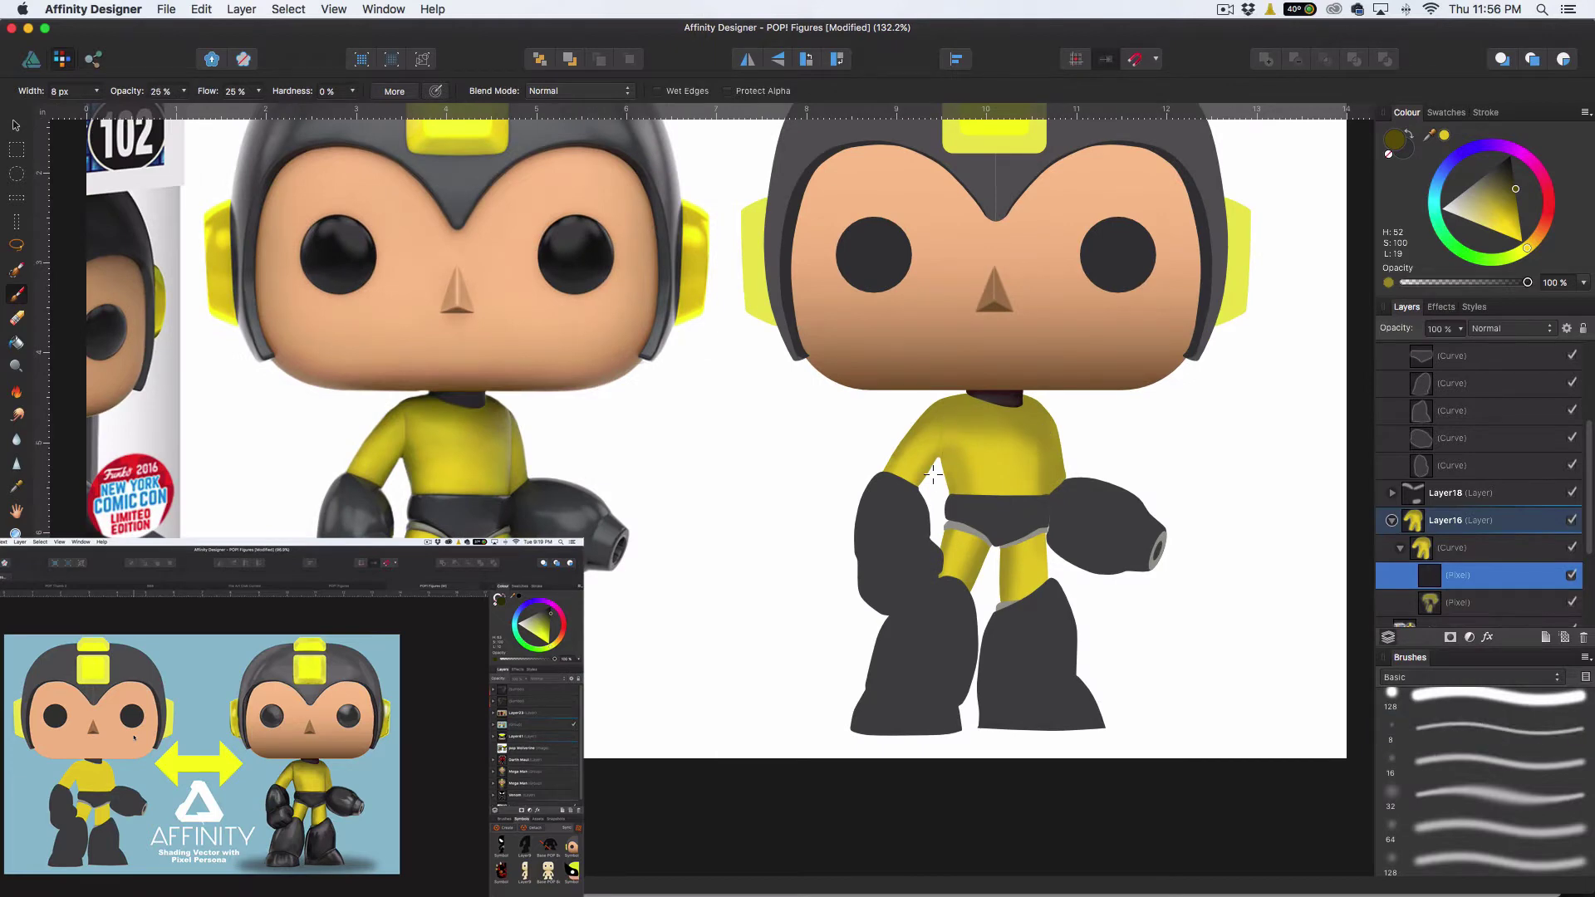
scroll(1015, 456, "up", 3)
scroll(1018, 459, "up", 2)
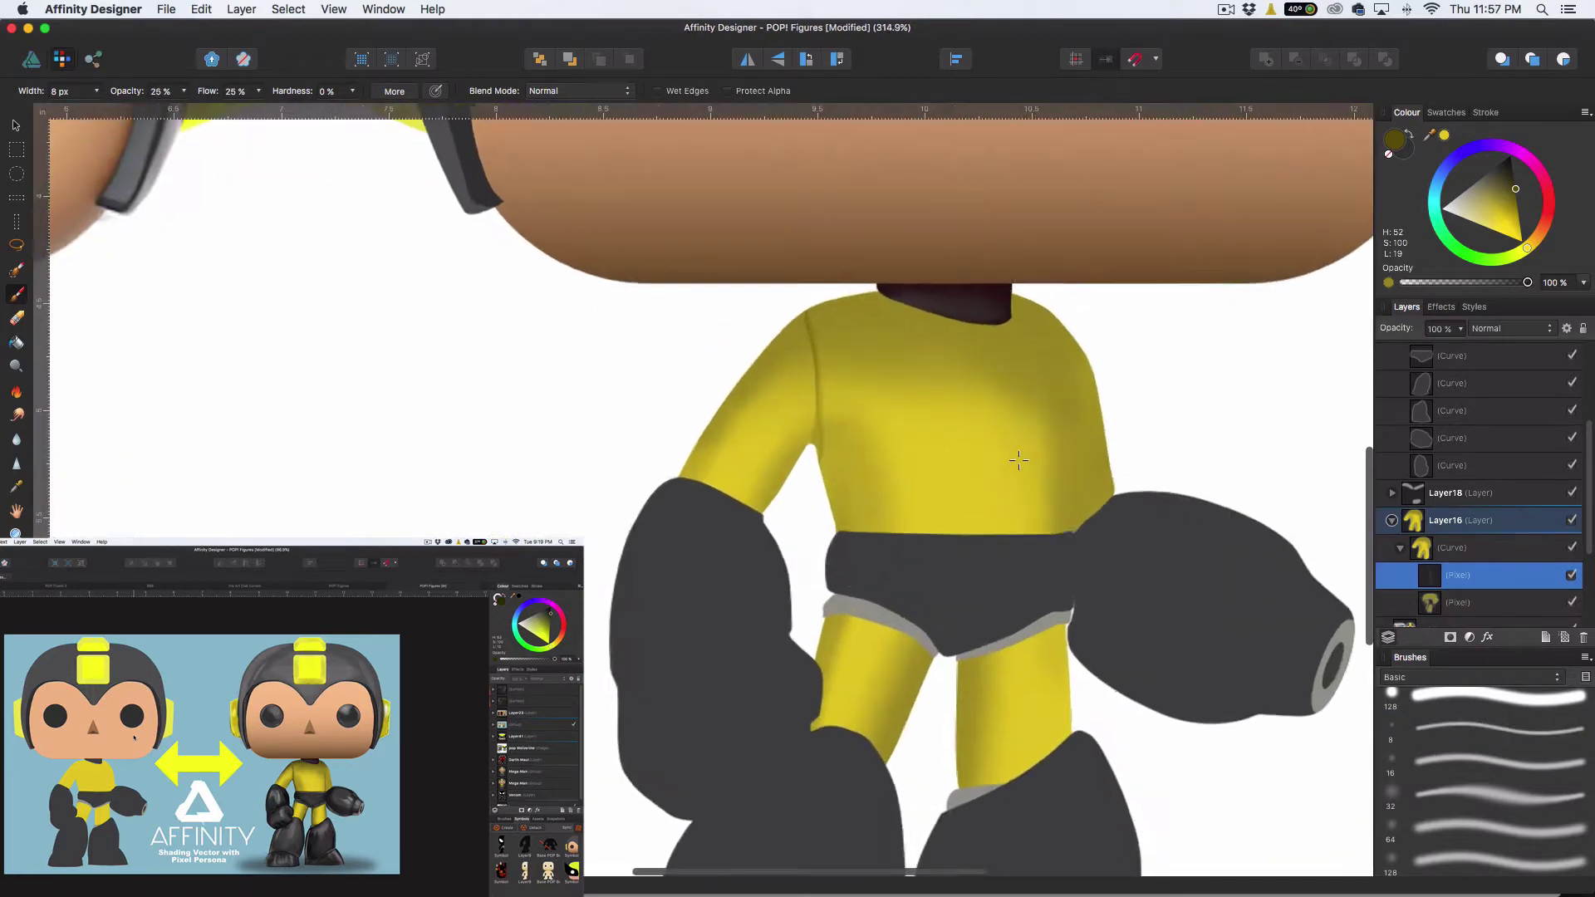
scroll(1018, 460, "down", 4)
scroll(1093, 526, "up", 2)
scroll(1093, 525, "up", 1)
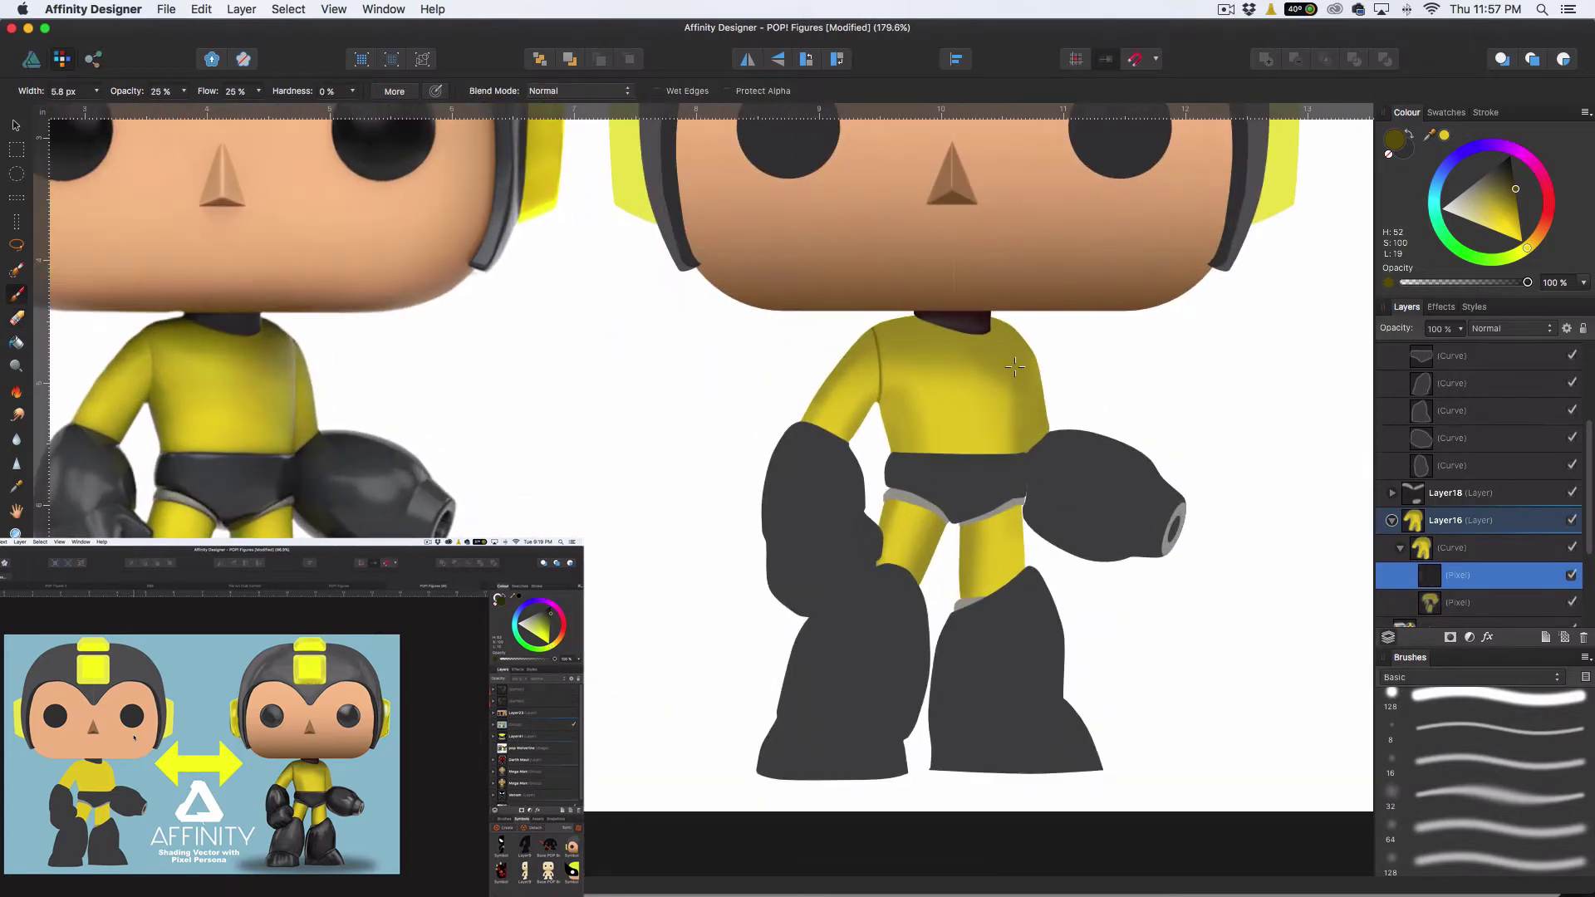
scroll(1104, 494, "down", 3)
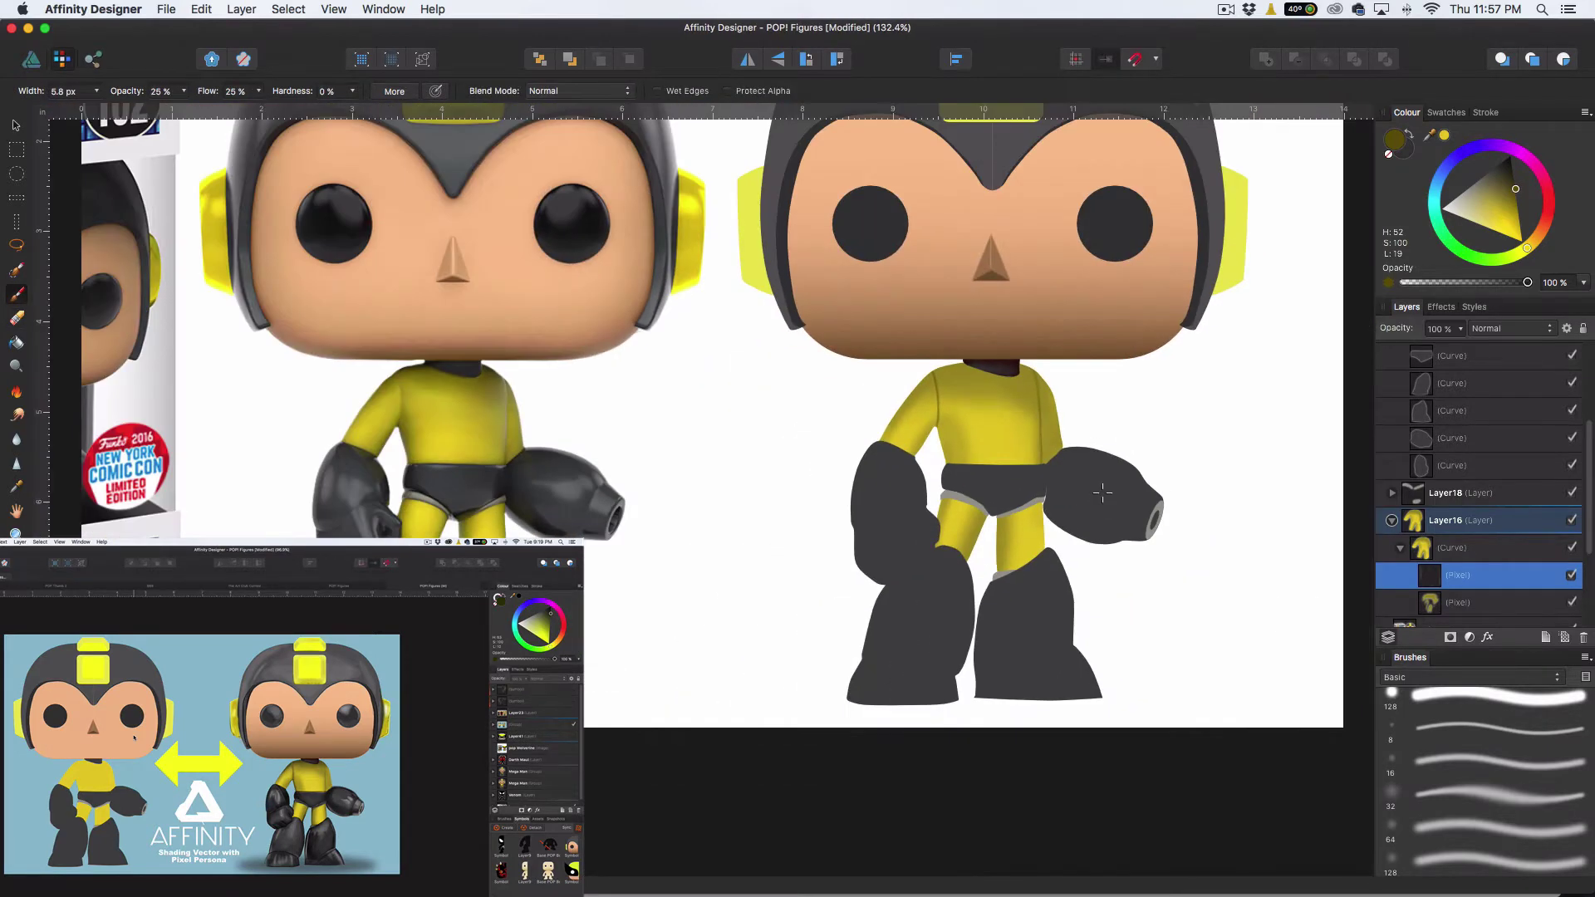
Darken both arm seams using a 3.5 px brush and a deeper brownish yellow
scroll(1103, 500, "up", 3)
scroll(887, 413, "up", 5)
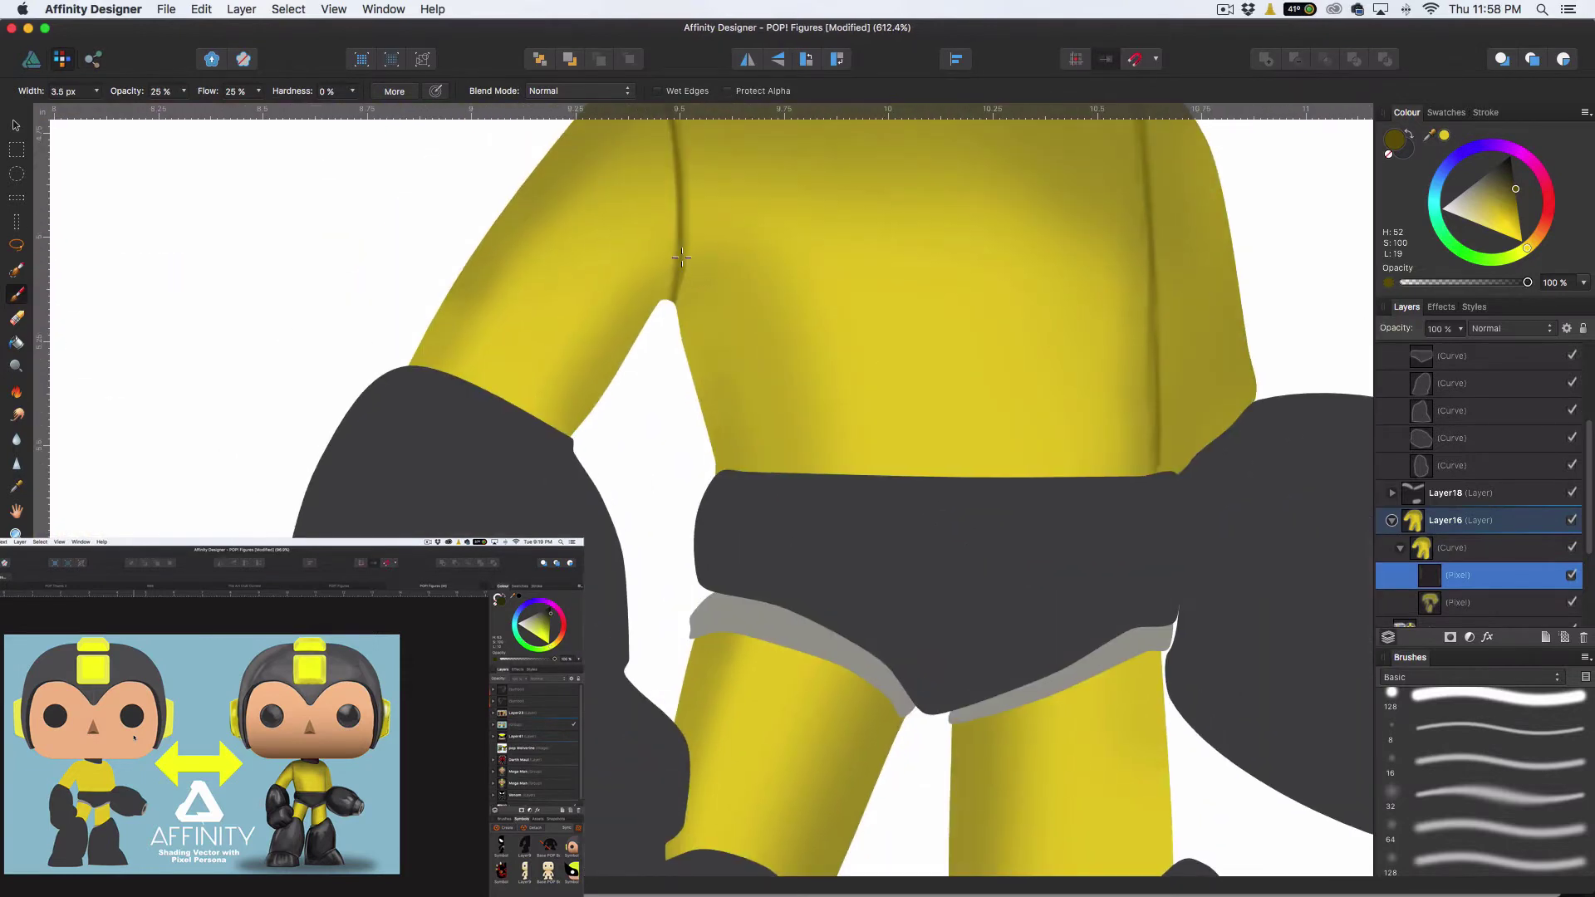
scroll(668, 197, "up", 3)
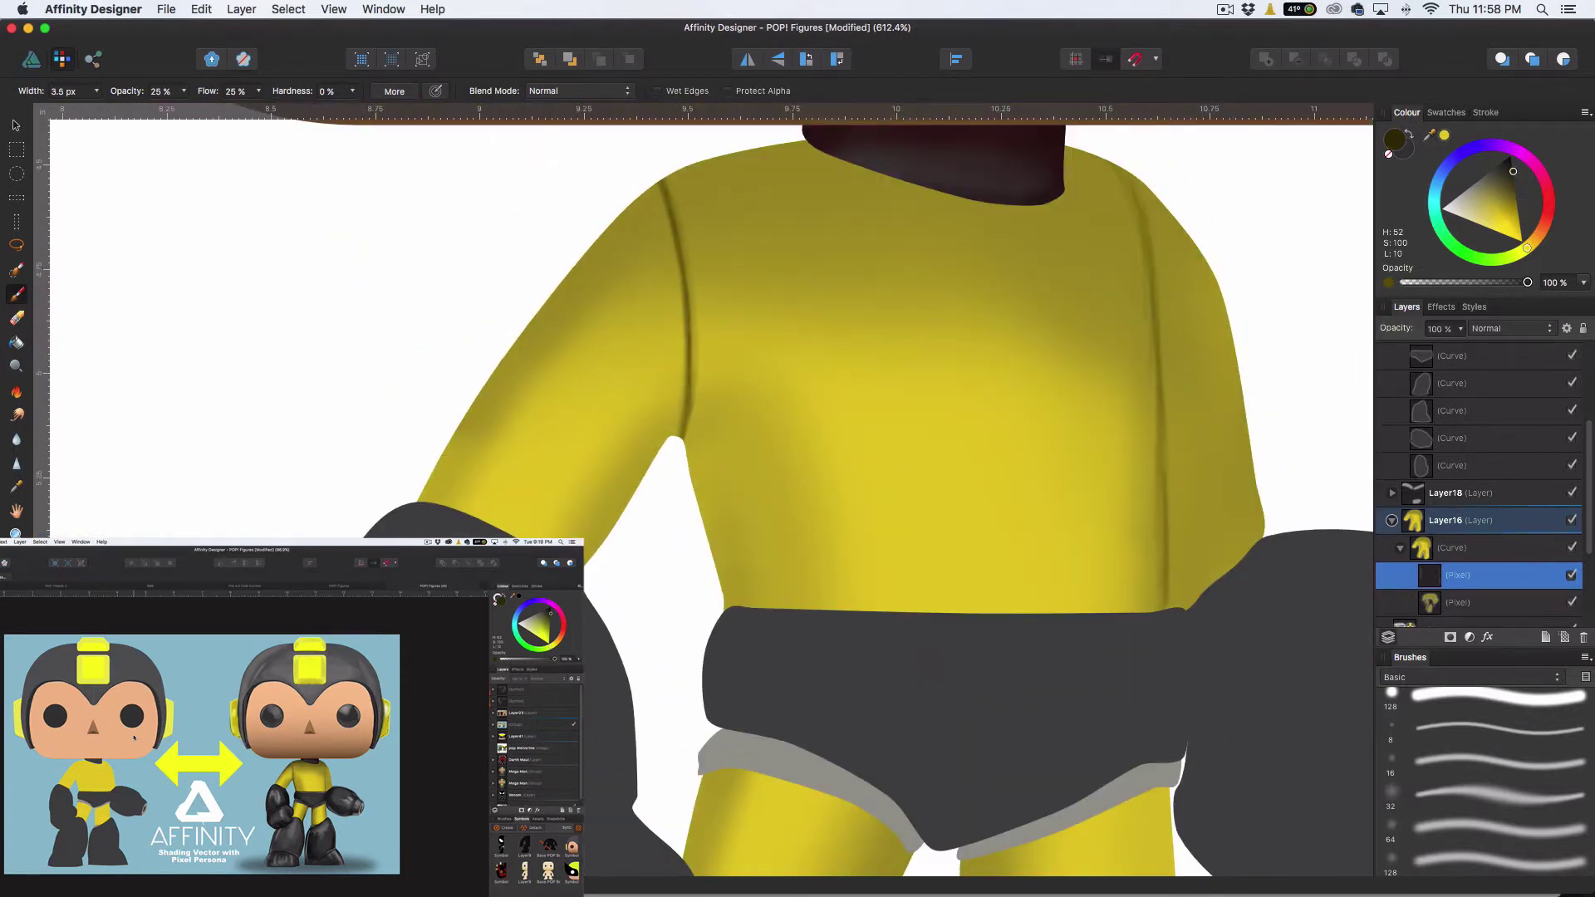
scroll(706, 490, "right", 5)
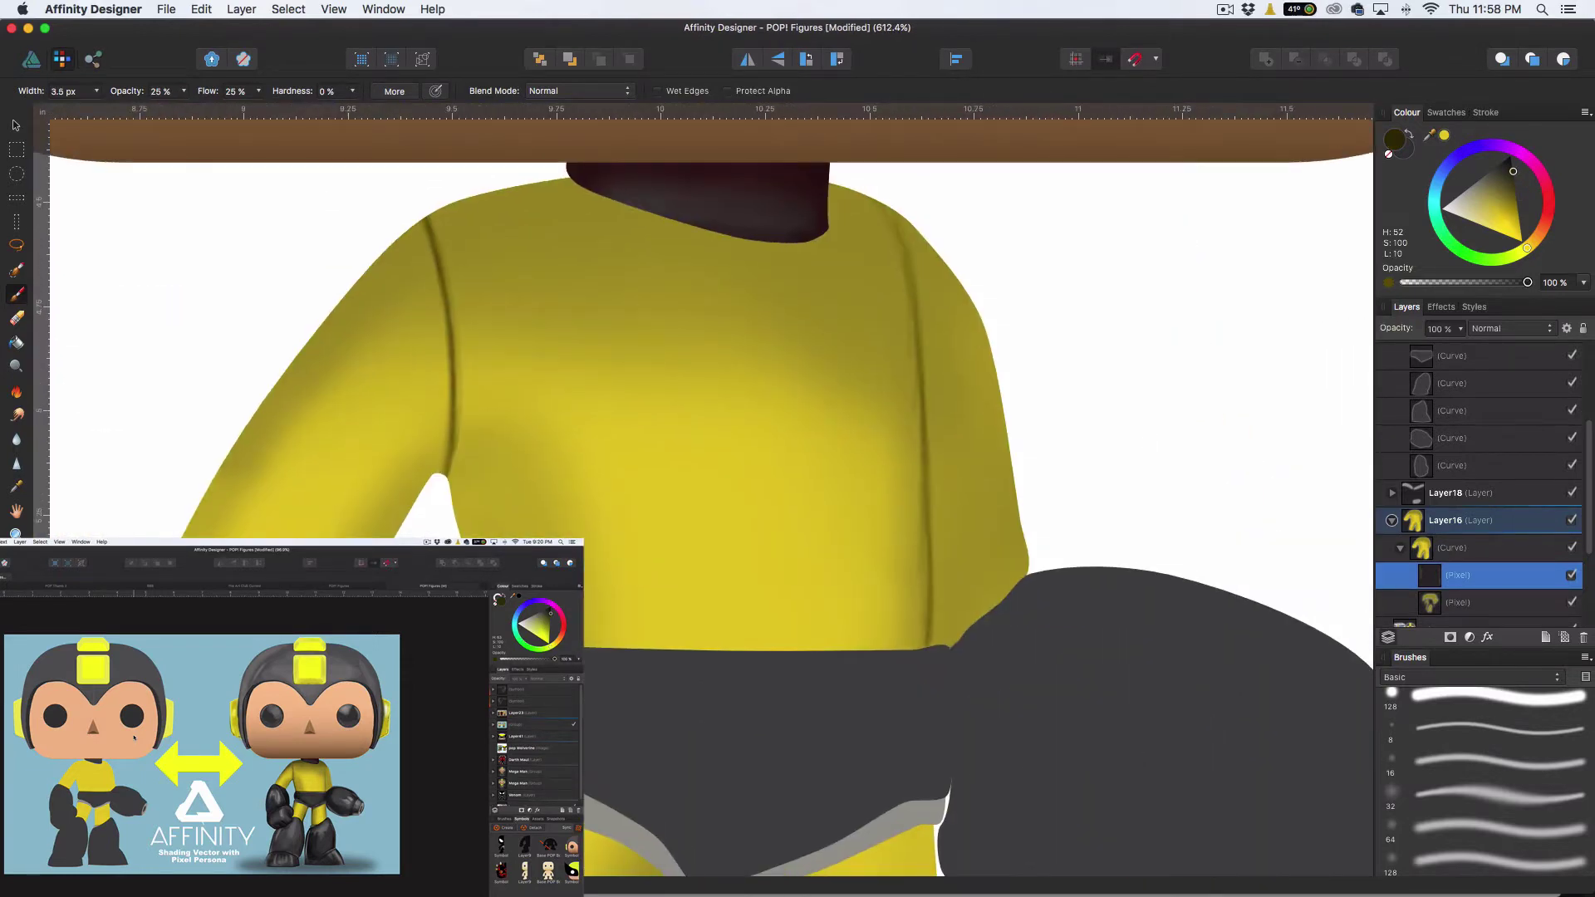
scroll(912, 310, "down", 5)
Paint pale yellow highlights alongside the arm seams with a 6.2 px brush
left_click_drag(1474, 184, 1487, 208)
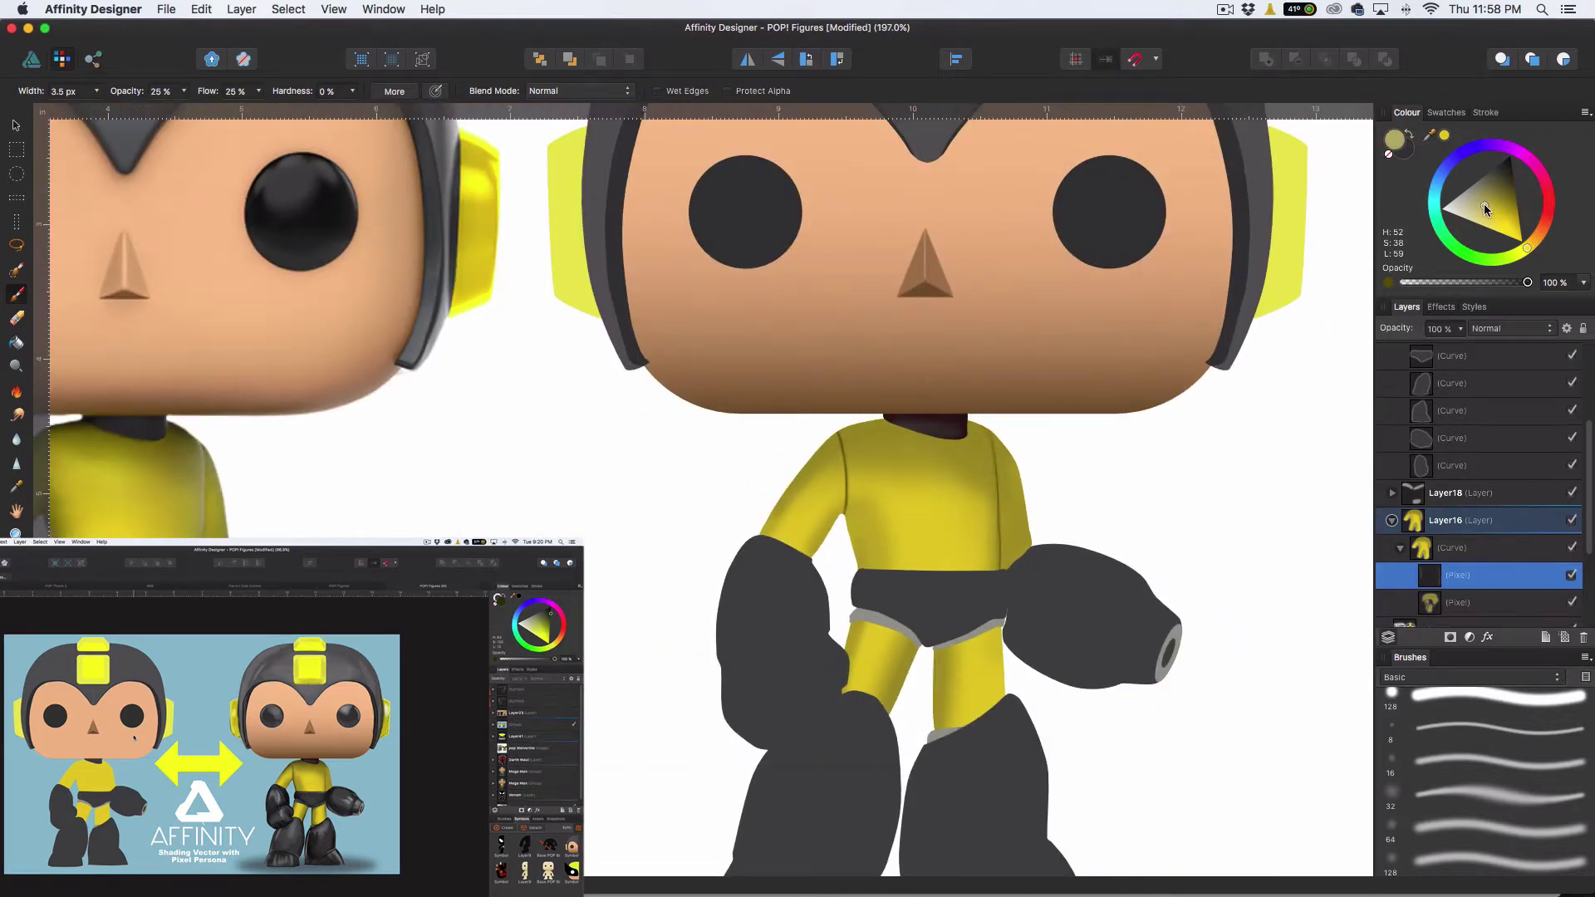
scroll(1213, 598, "up", 3)
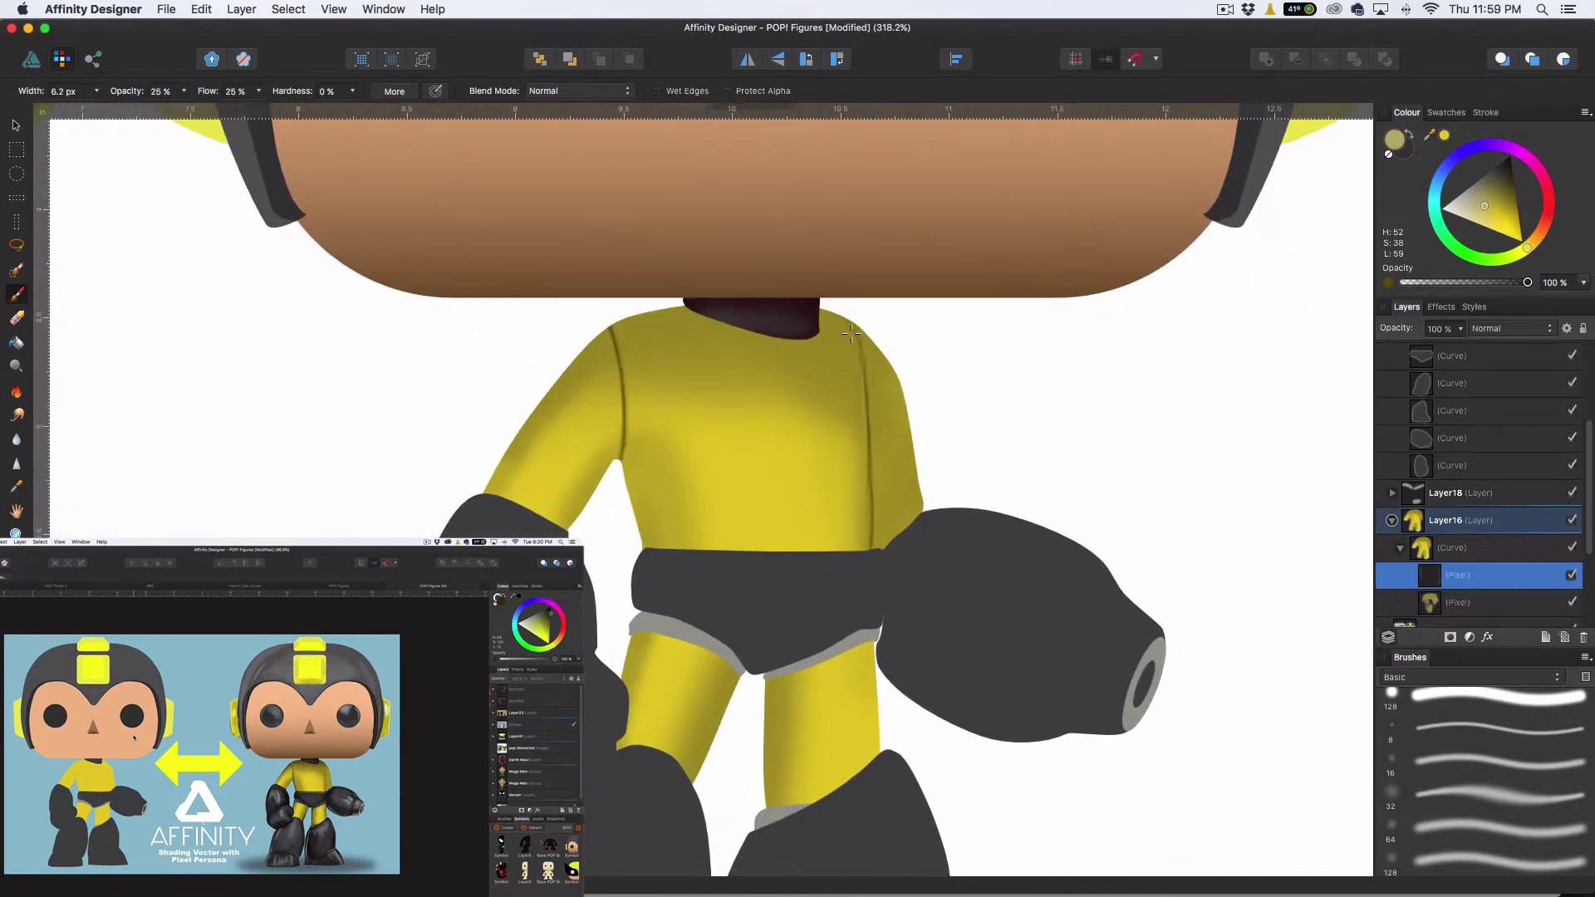
scroll(851, 334, "up", 2)
scroll(789, 374, "down", 5)
scroll(684, 406, "up", 5)
scroll(684, 406, "up", 1)
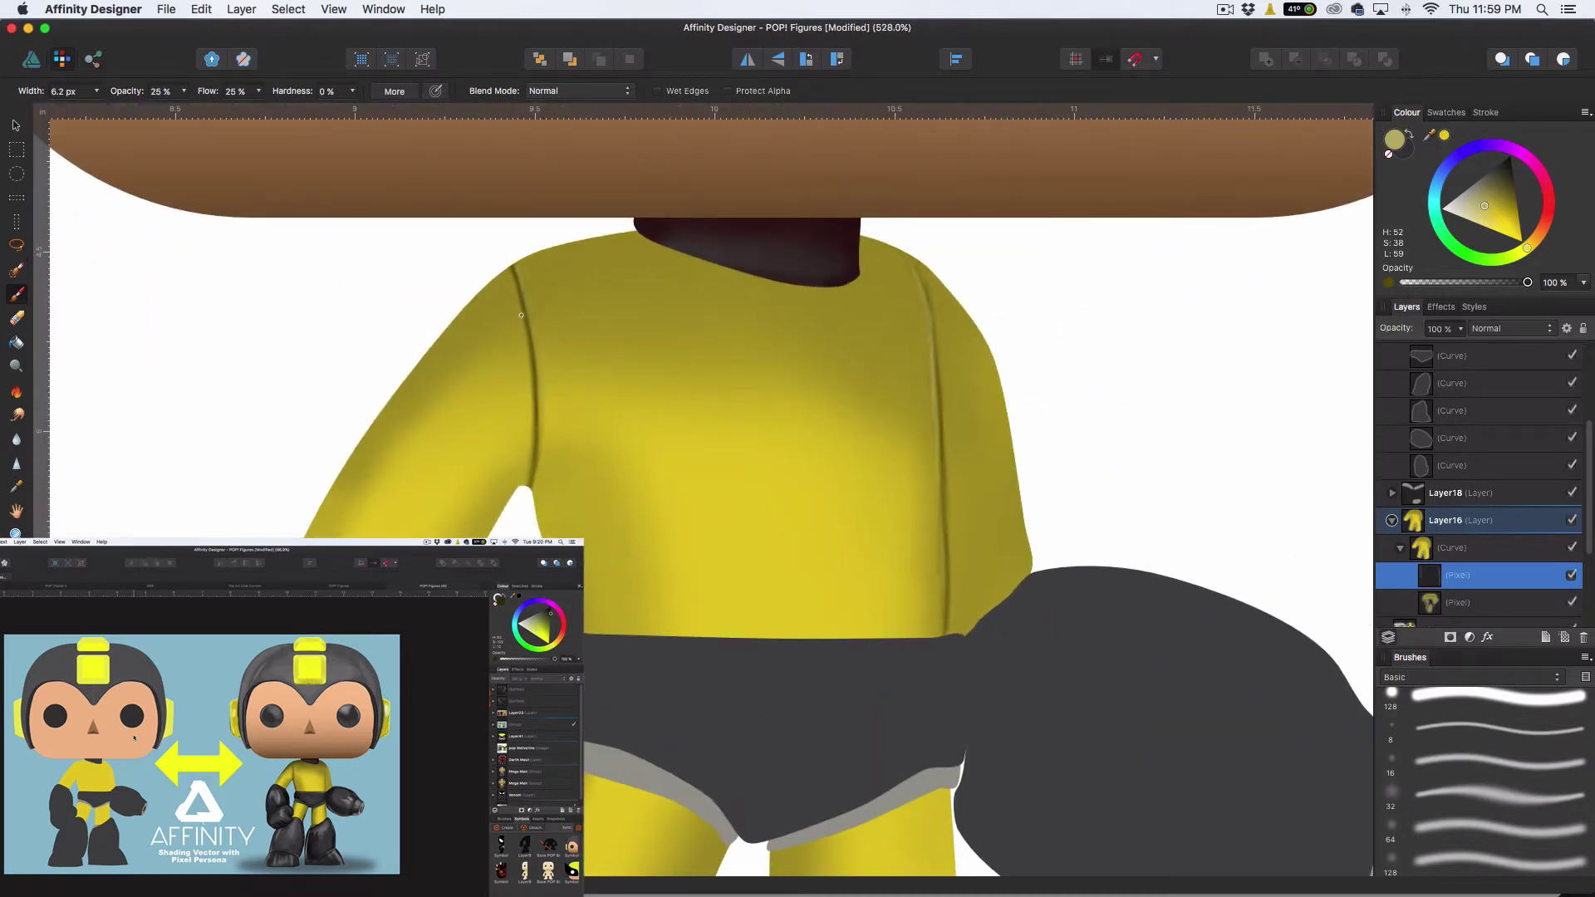
scroll(511, 247, "down", 5)
scroll(626, 516, "up", 2)
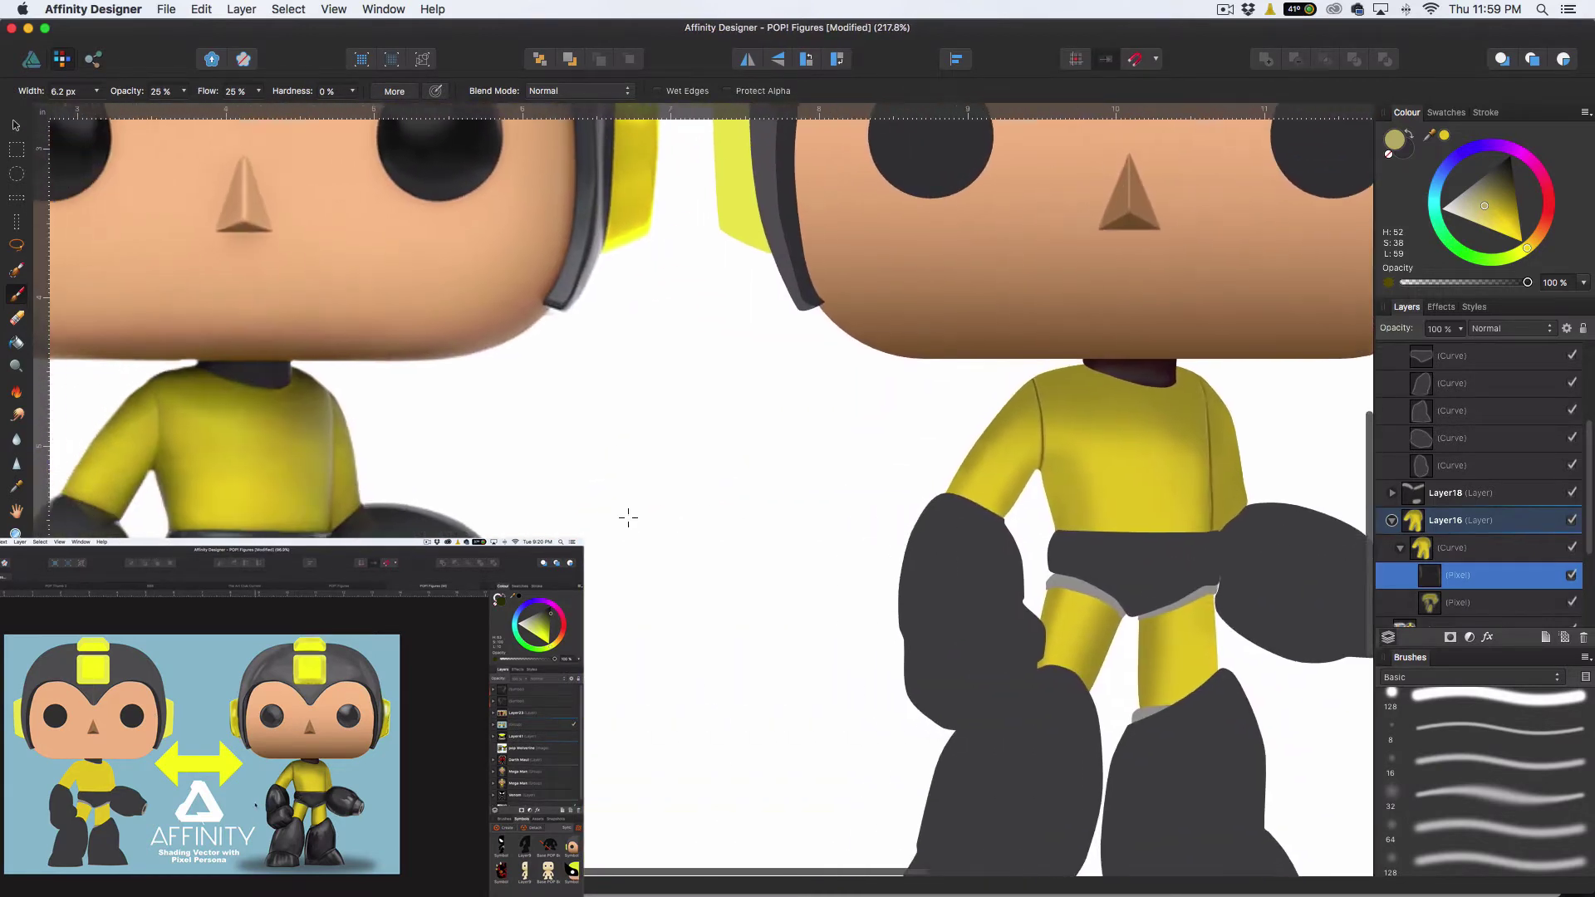
On the suit's lower pixel layer, shade the shoulders in dark yellow with a large 25% hardness brush at 20% opacity
scroll(1469, 555, "down", 1)
left_click(1469, 555)
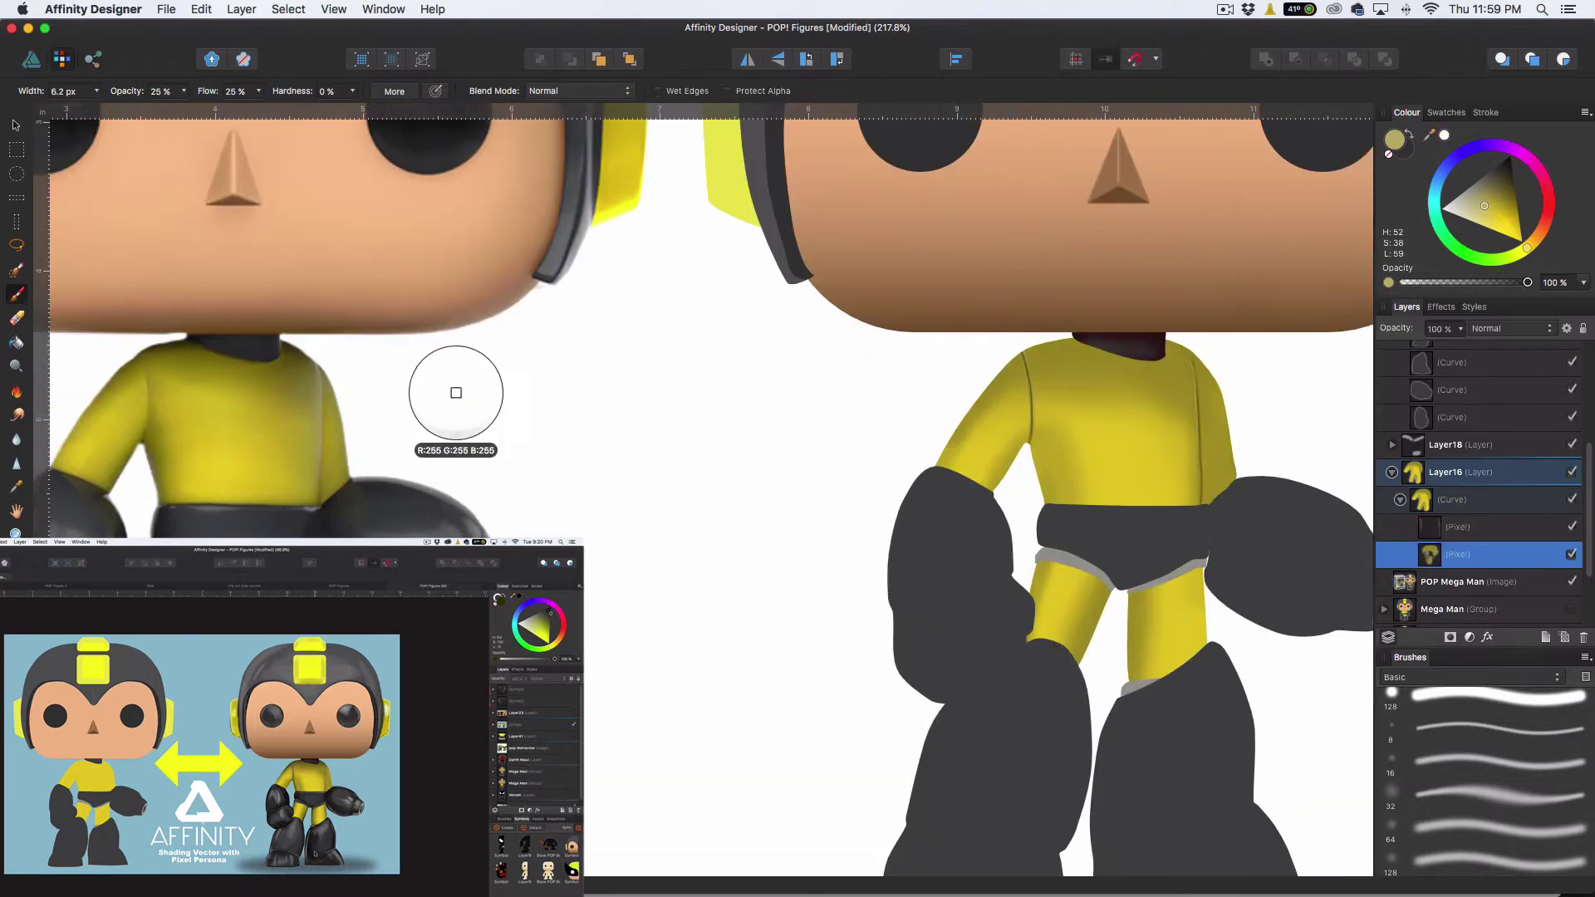
left_click(1188, 354, "alt")
key("2")
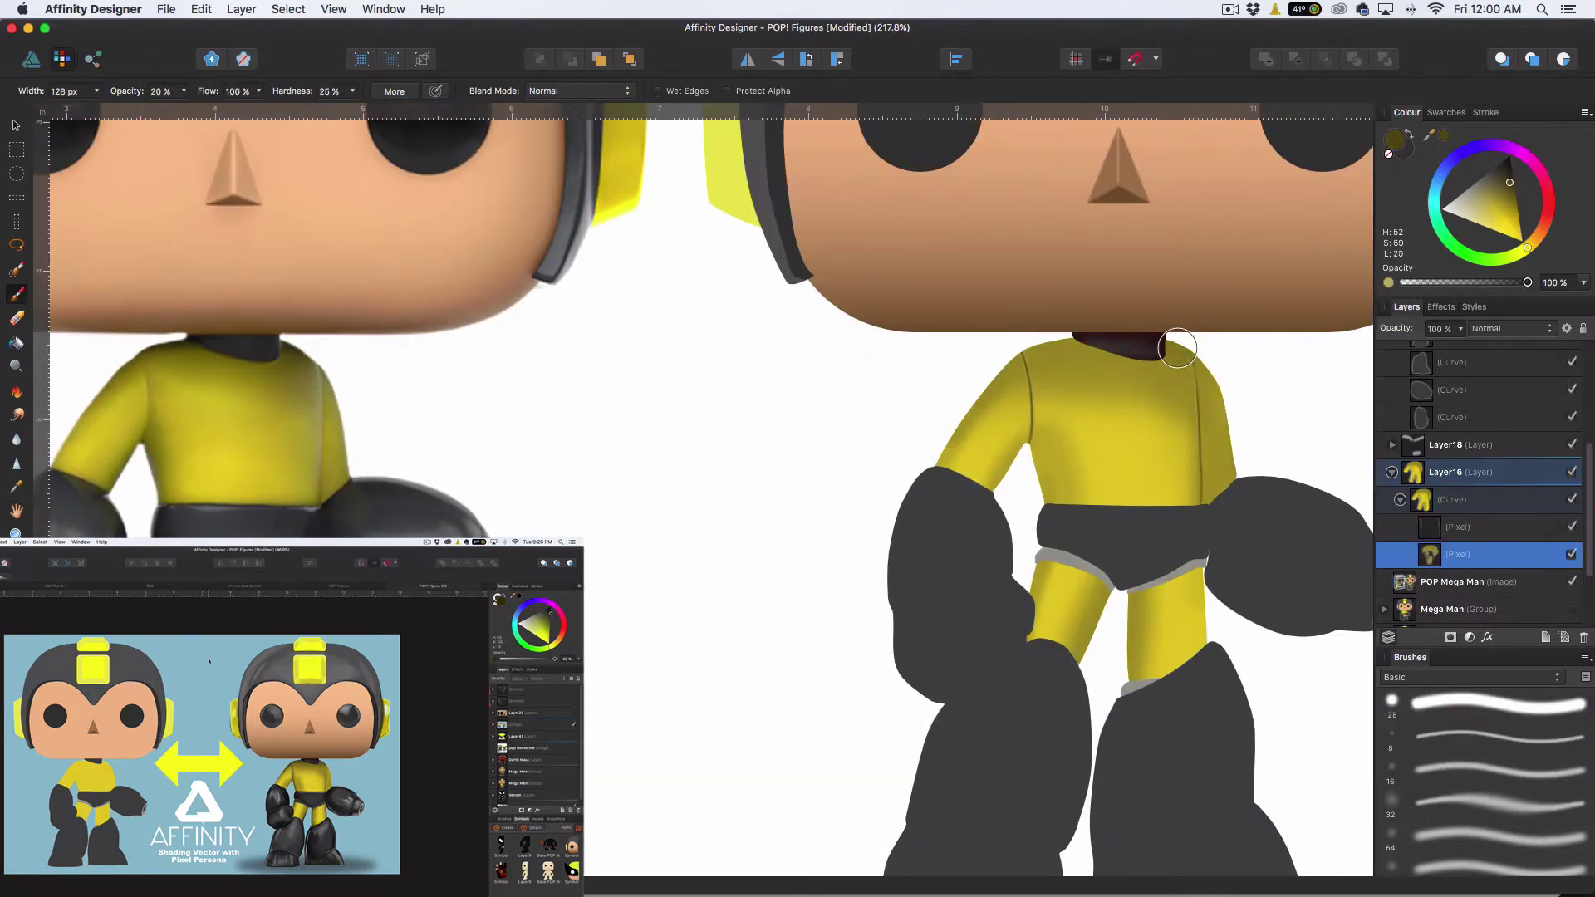
scroll(1147, 452, "down", 2)
left_click_drag(1046, 410, 1093, 422)
key("bracketleft")
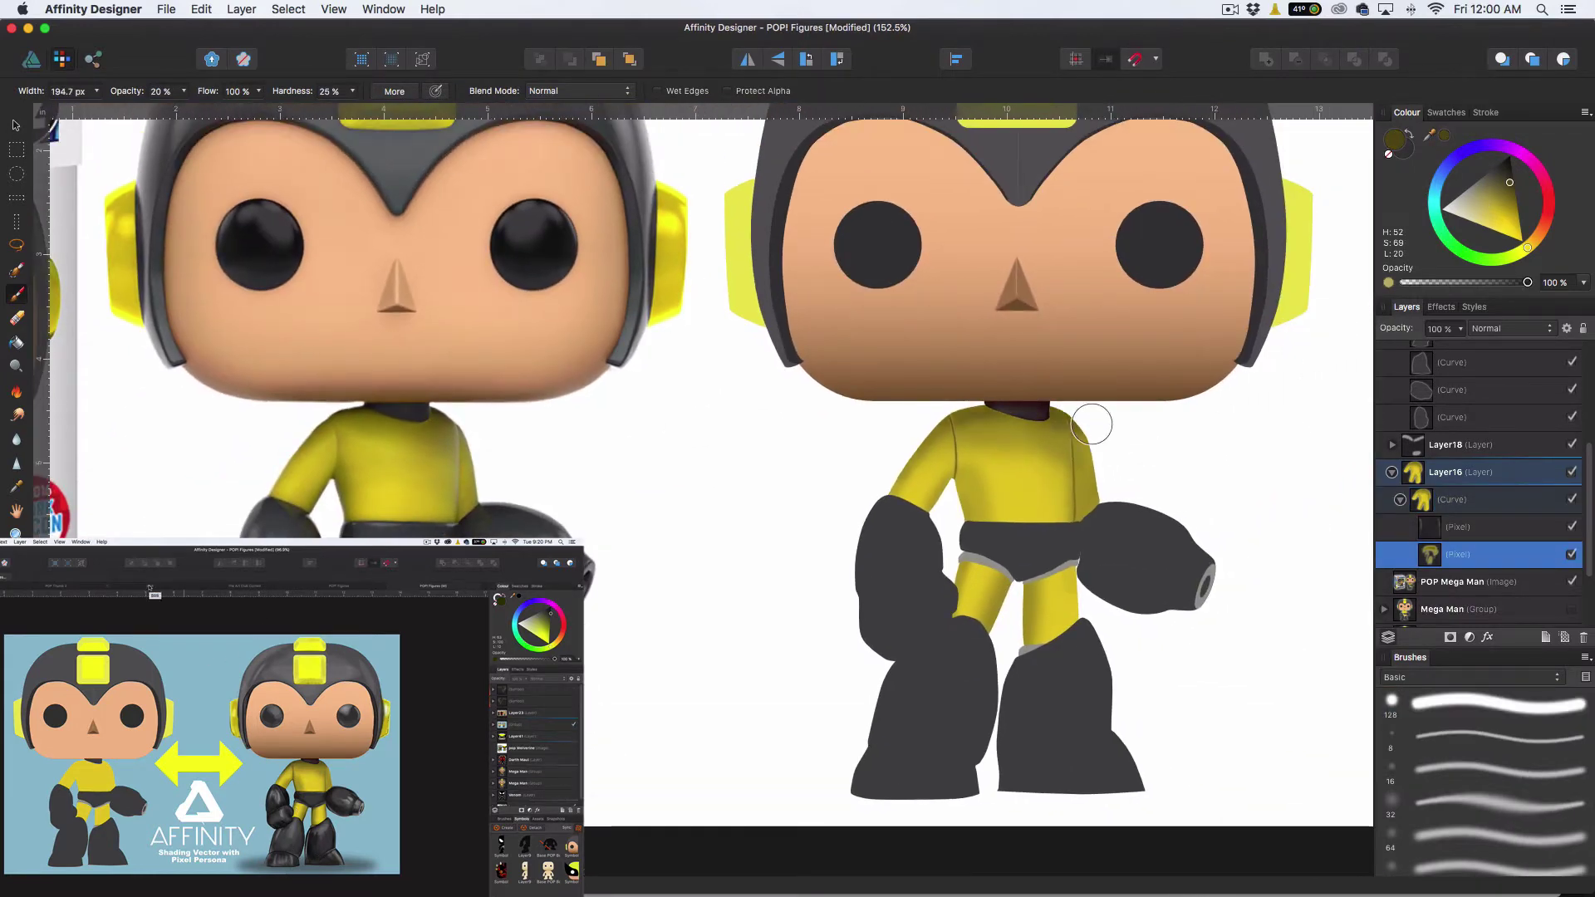
Shade the torso's edge from the armpit to the waist with a smaller brush at 20% opacity
scroll(1121, 479, "down", 2)
key("bracketleft")
key("bracketleft")
key("bracketleft")
scroll(1123, 483, "up", 4)
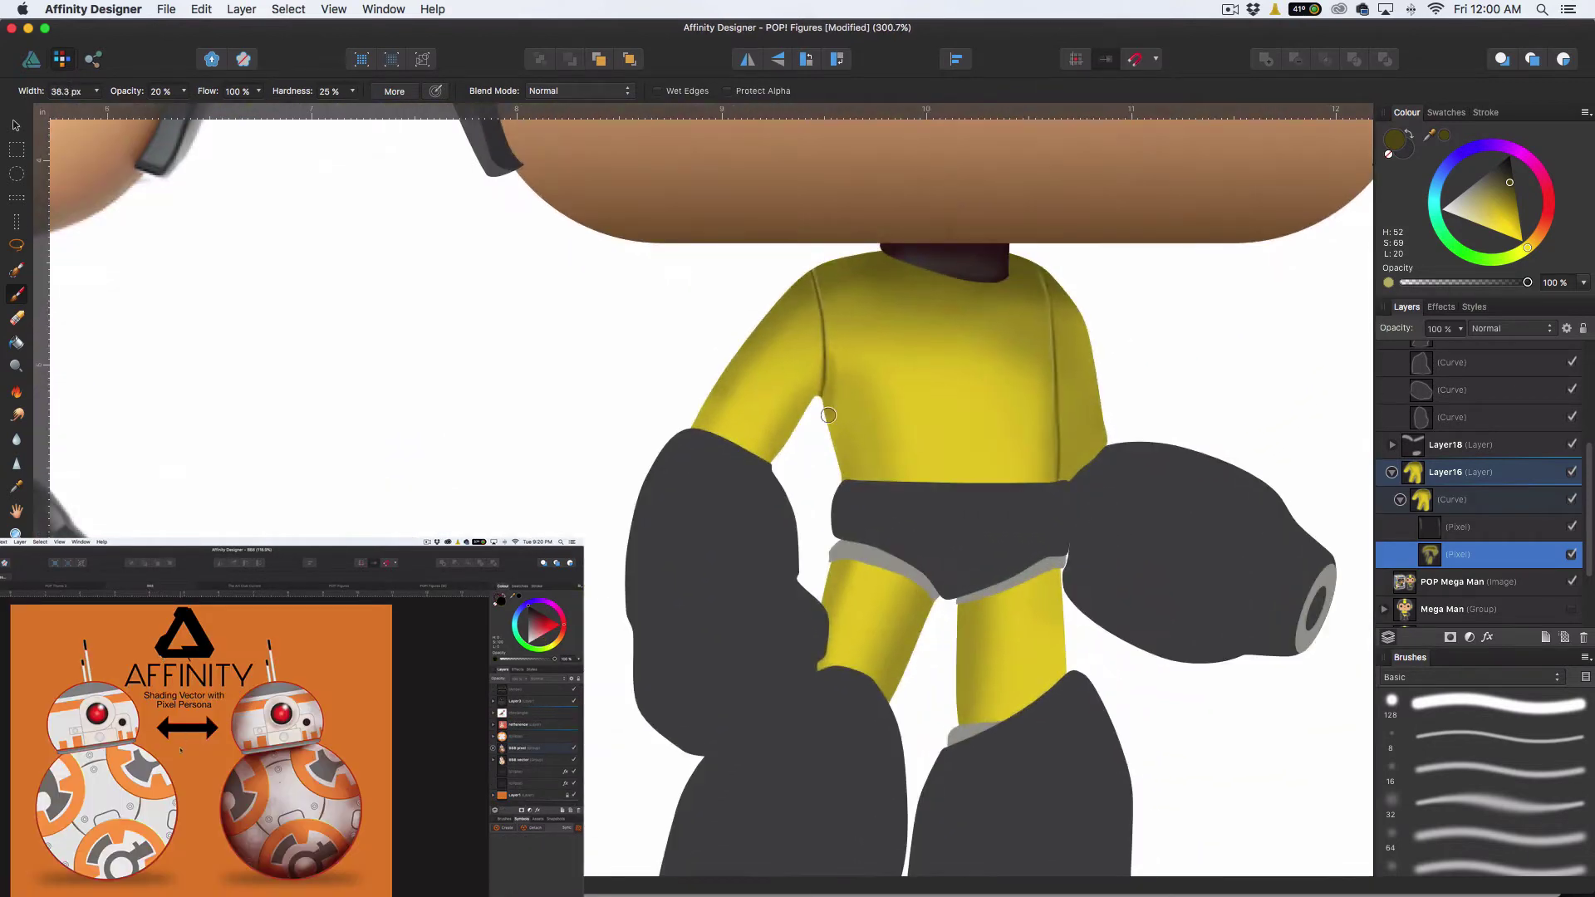
key("bracketright")
left_click_drag(849, 493, 823, 390)
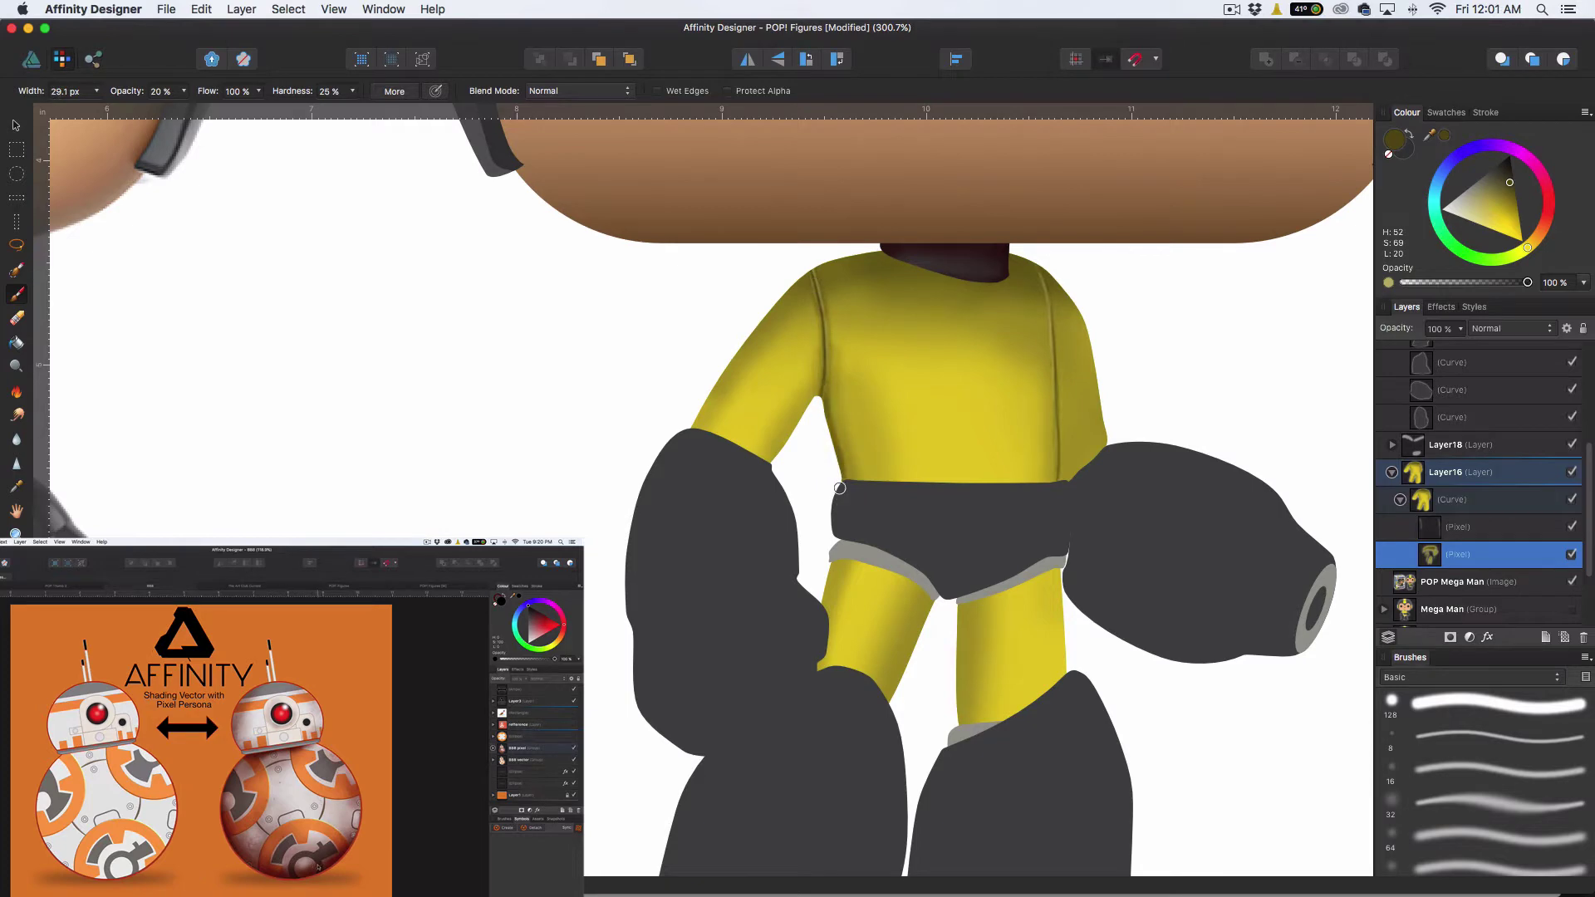
Build up the upper suit's shading with a wide brush at 5% opacity and a smaller one at 50%
scroll(655, 434, "left", 6)
scroll(641, 456, "down", 3)
key("bracketright")
key("bracketright")
key("0")
key("5")
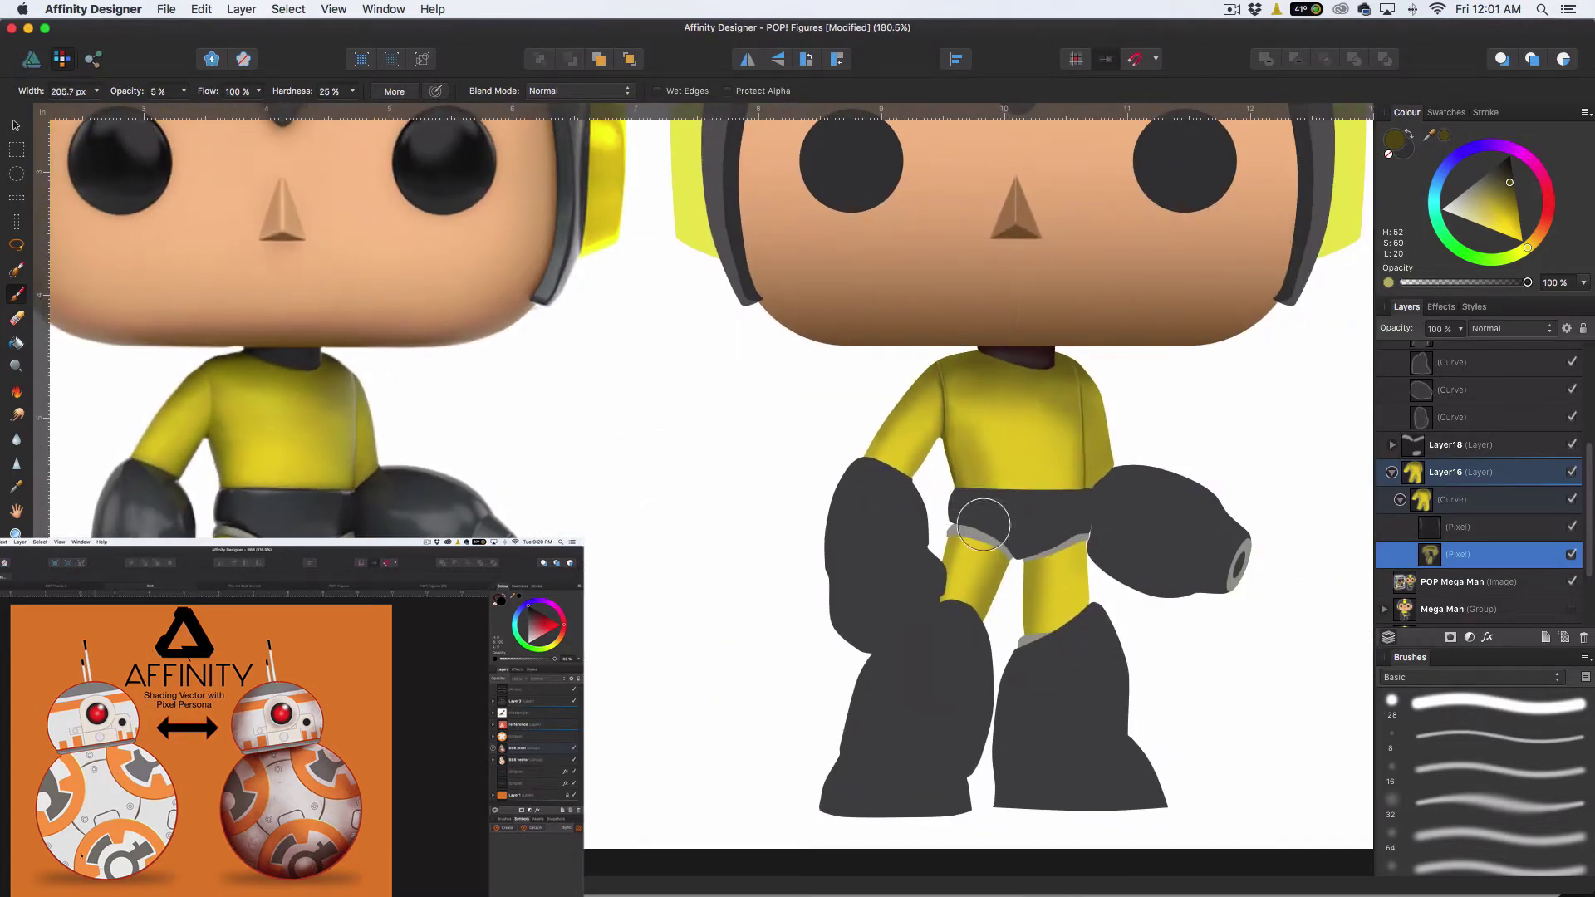
key("bracketleft")
key("bracketleft")
key("bracketleft")
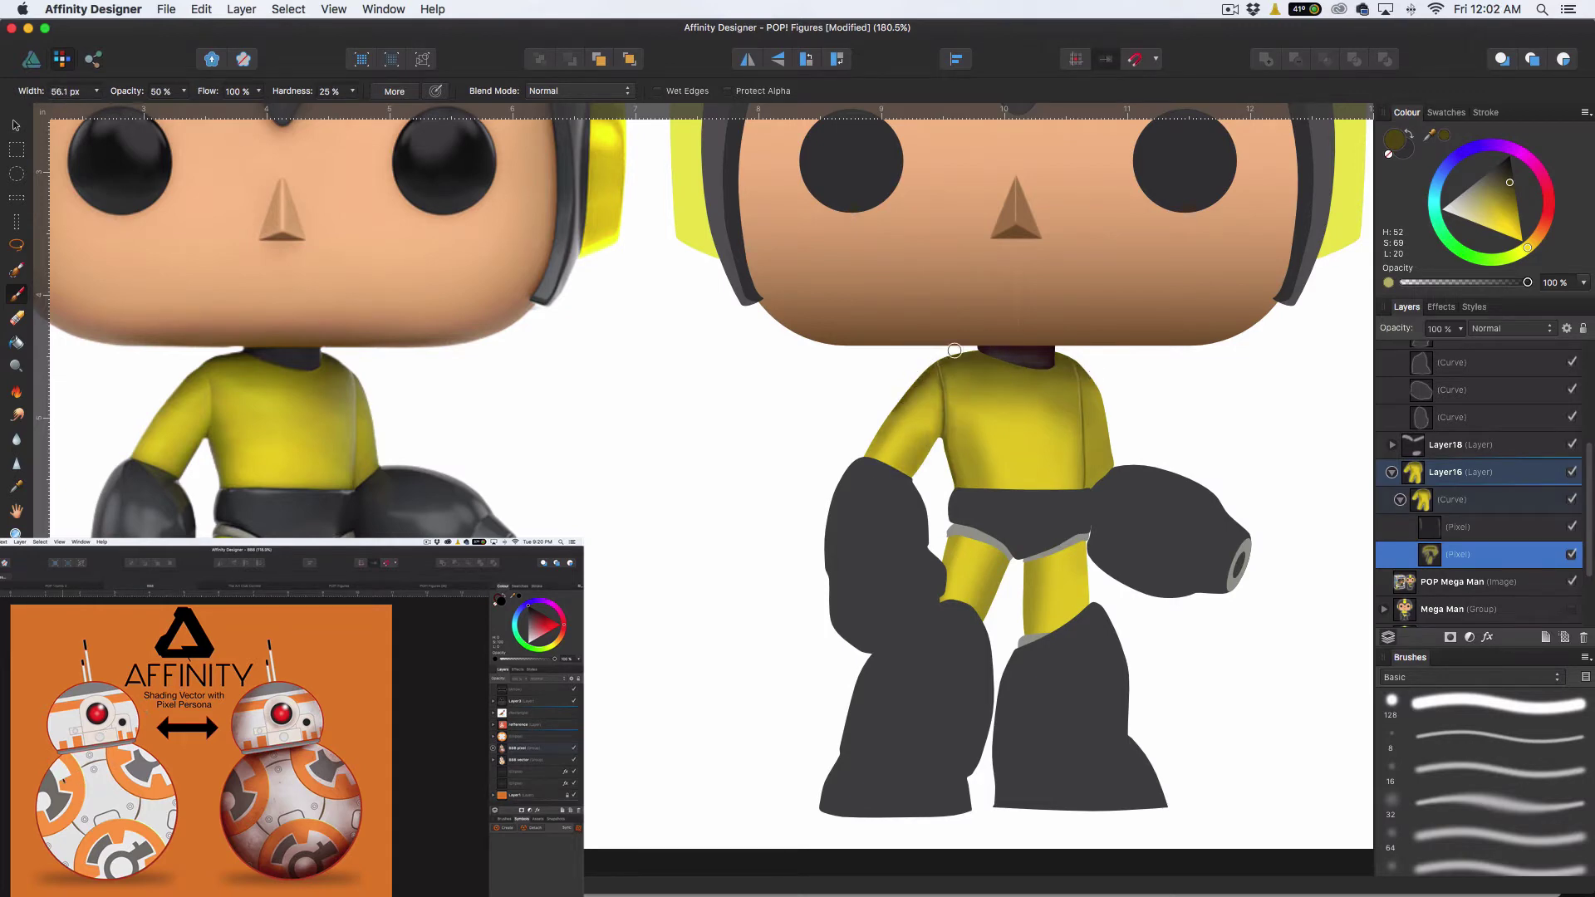
Shade the edges of both yellow legs at 10% brush opacity and save the document
scroll(1175, 516, "down", 5)
scroll(1115, 570, "up", 7)
left_click_drag(939, 495, 893, 625)
left_click_drag(958, 497, 940, 634)
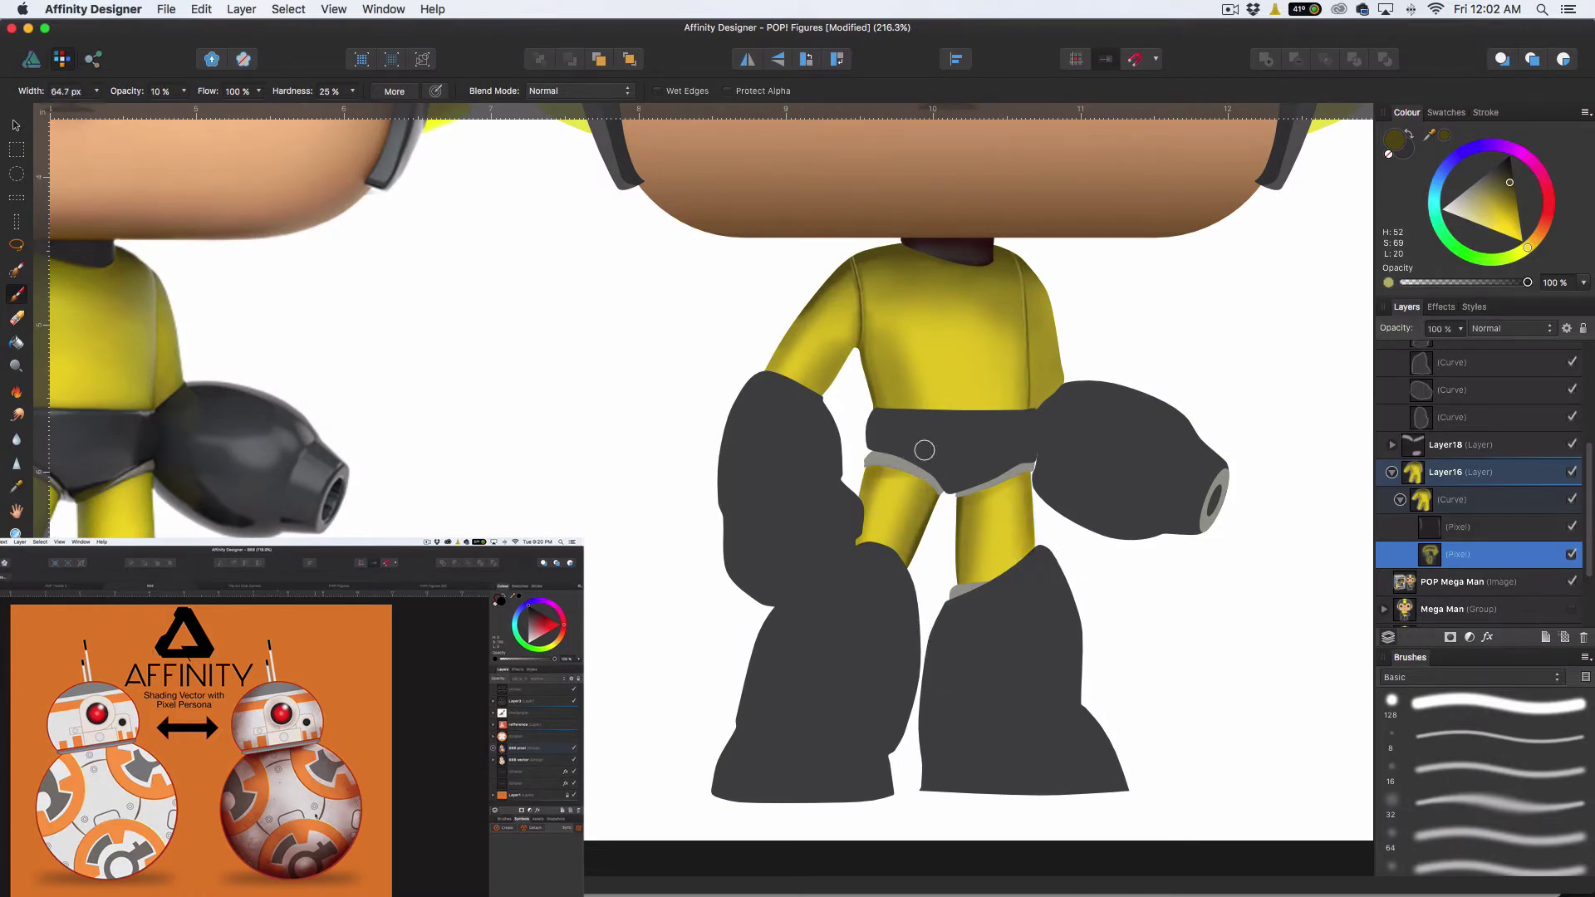
scroll(723, 440, "left", 5)
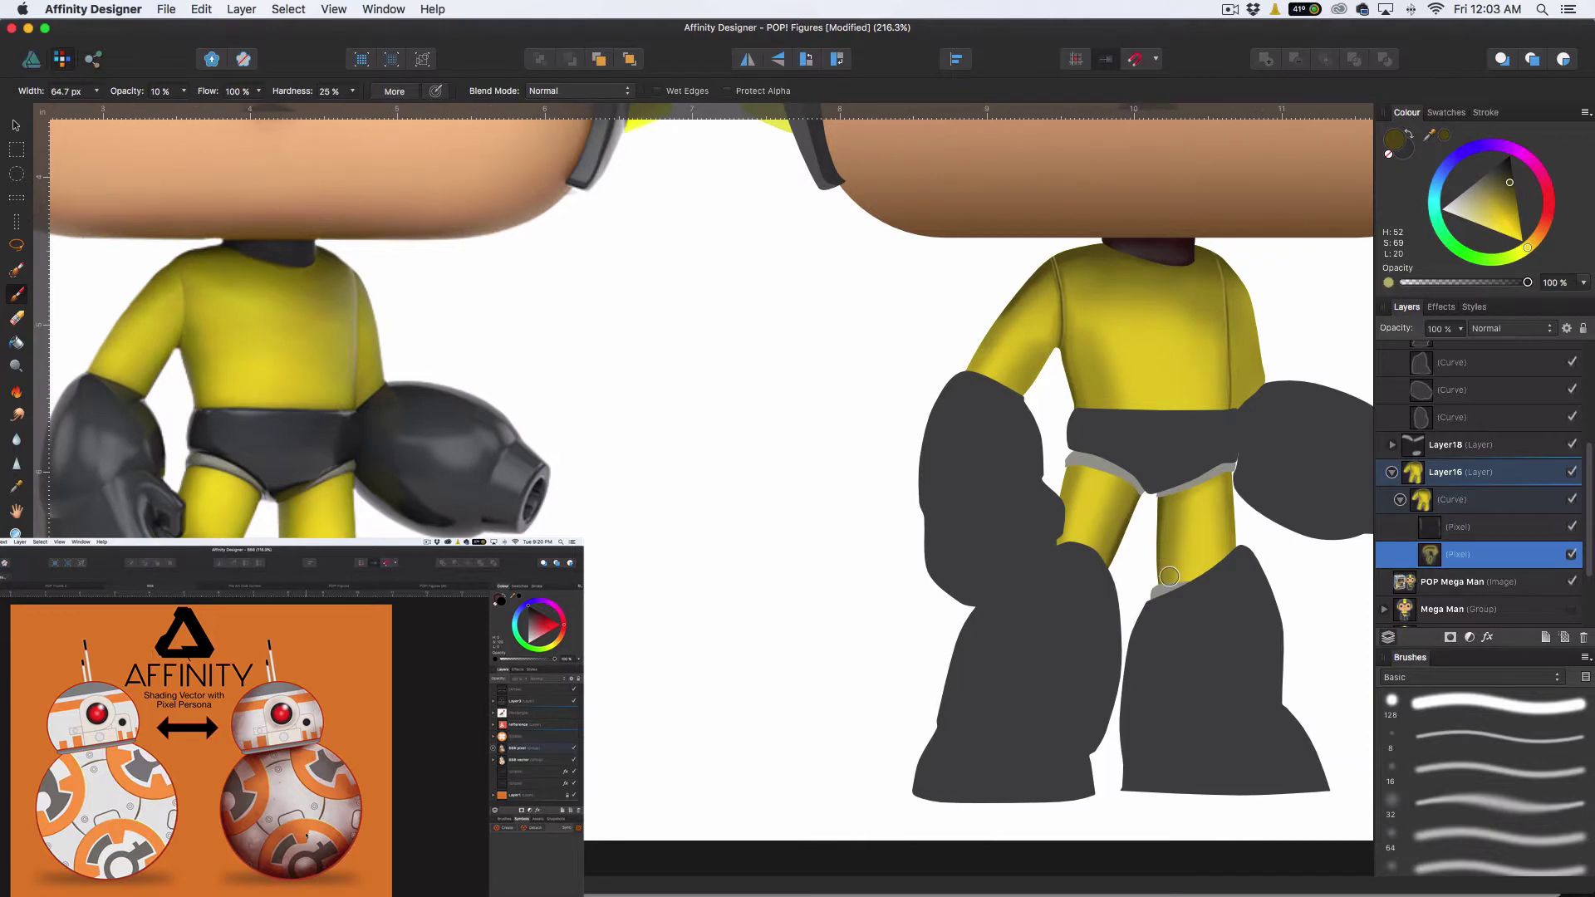
key("bracketright")
key("bracketright")
scroll(1172, 569, "right", 3)
key("super+minus")
scroll(1218, 438, "left", 4)
scroll(1218, 438, "up", 3)
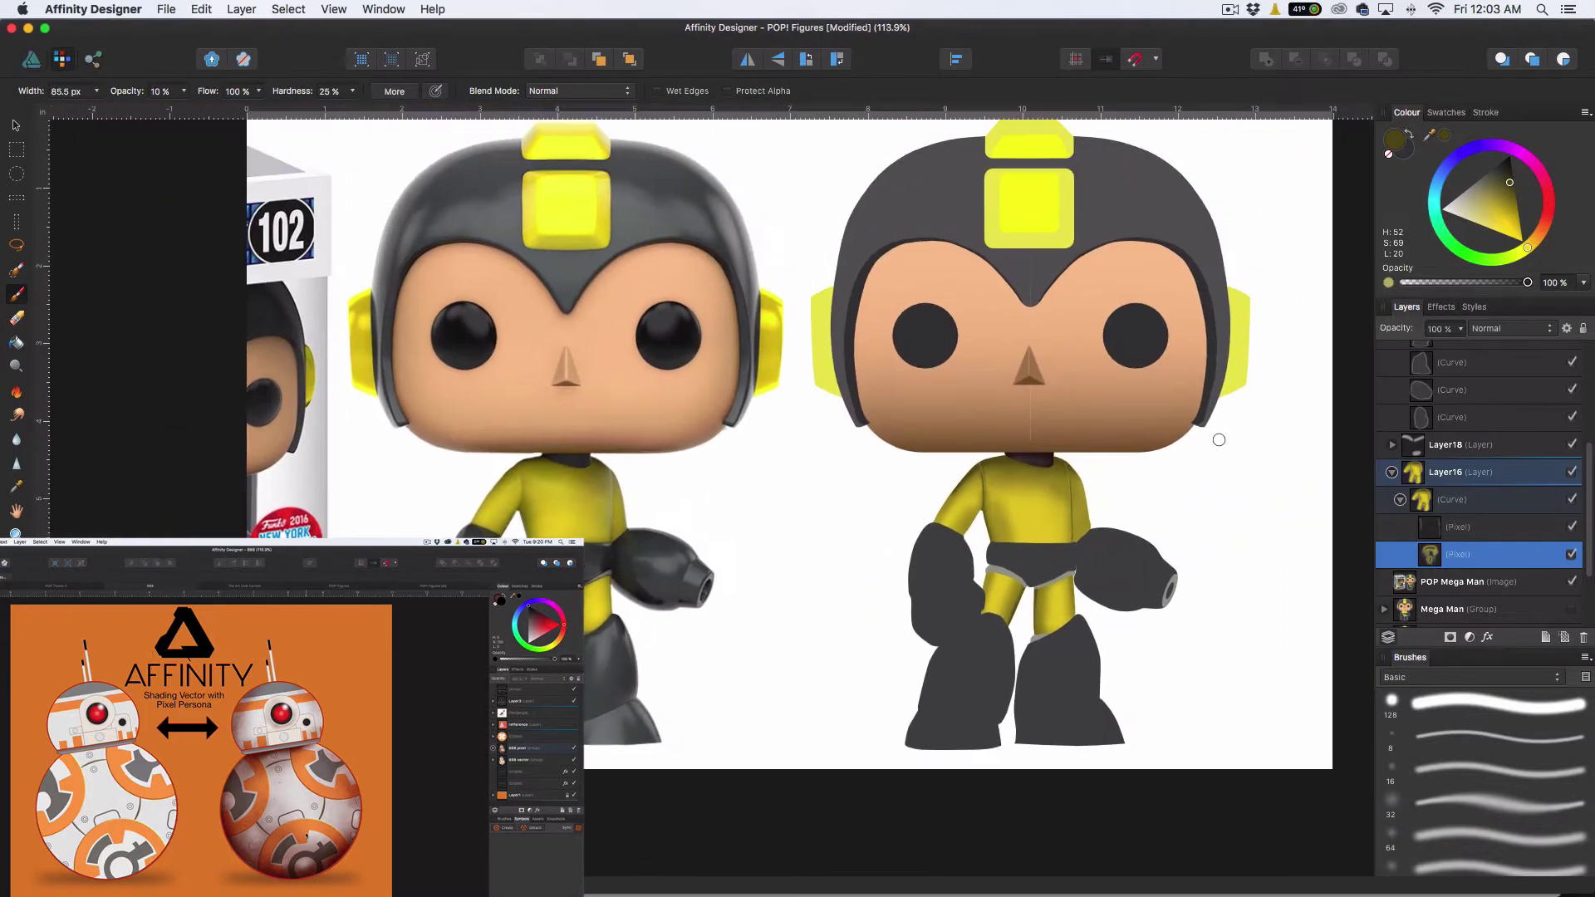
key("super+s")
Add a new pixel layer and nest it inside the dark briefs curve of Layer17
scroll(1477, 742, "up", 4)
scroll(1458, 483, "up", 4)
left_click(1474, 446)
left_click(1564, 638)
left_click_drag(1476, 442, 1477, 472)
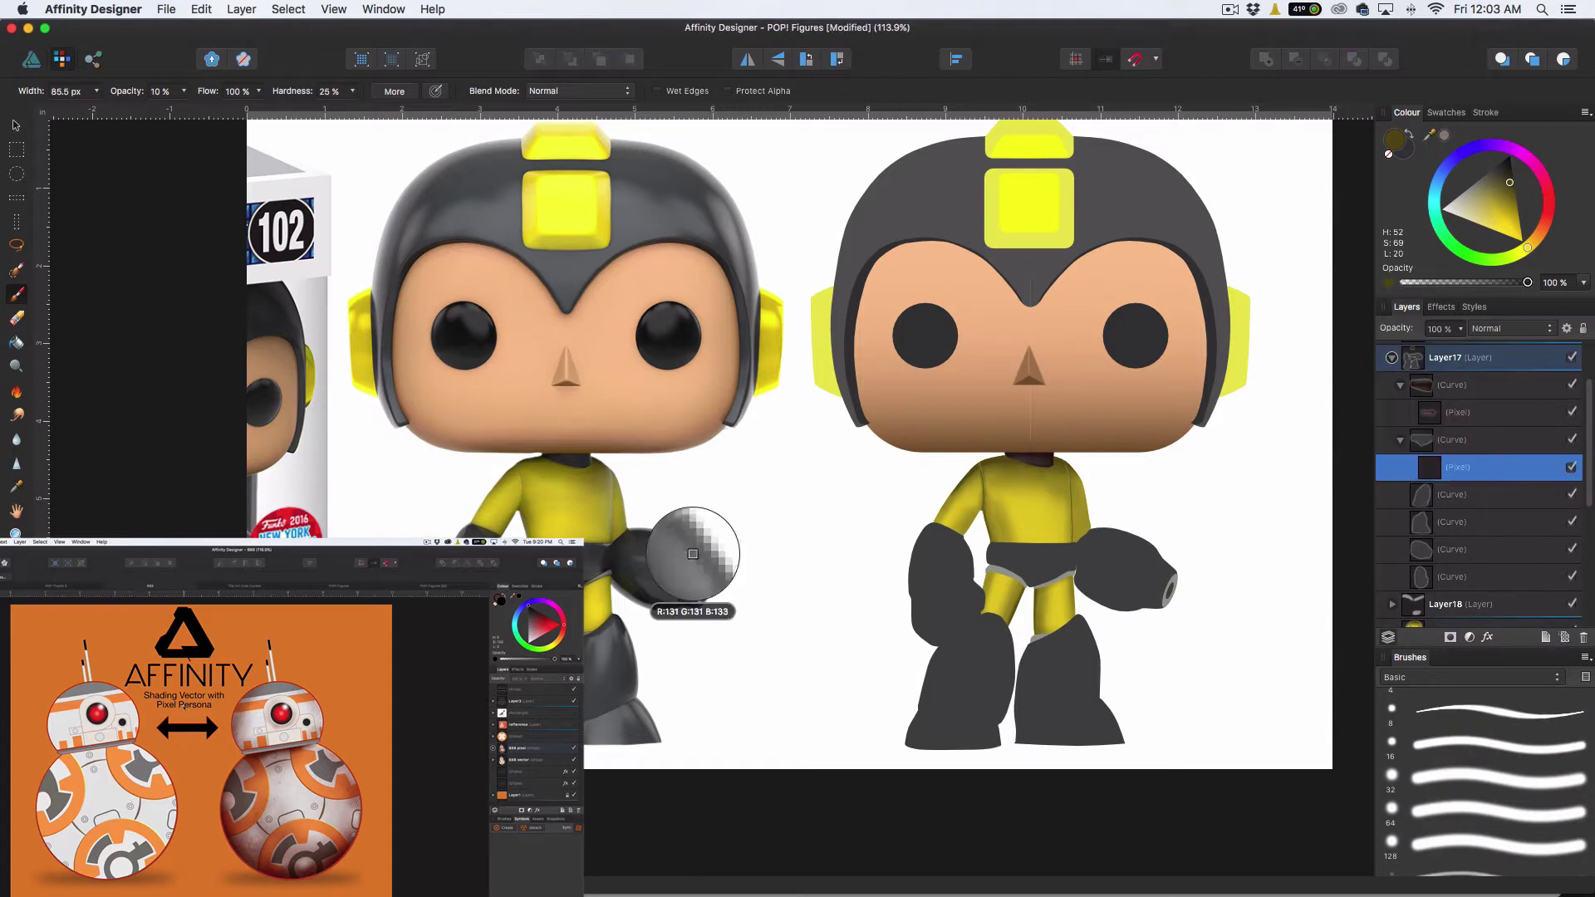
Paint light grey highlights along the briefs' waistband with a small soft brush at 30% and 50% opacity
left_click(1496, 713)
scroll(1006, 559, "up", 3)
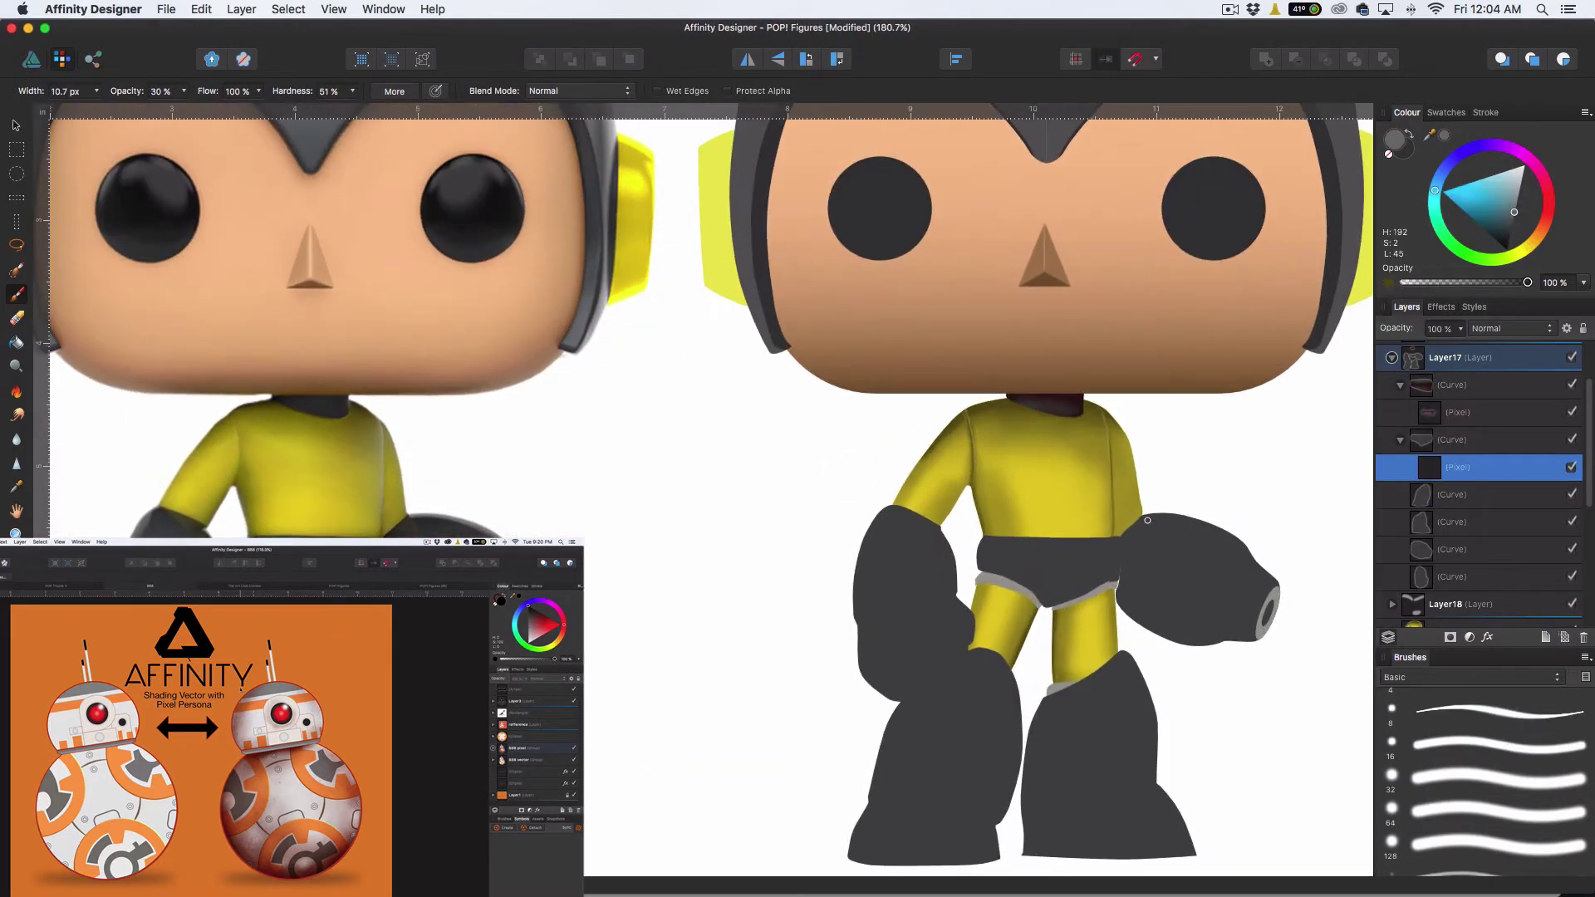
scroll(1108, 607, "down", 1)
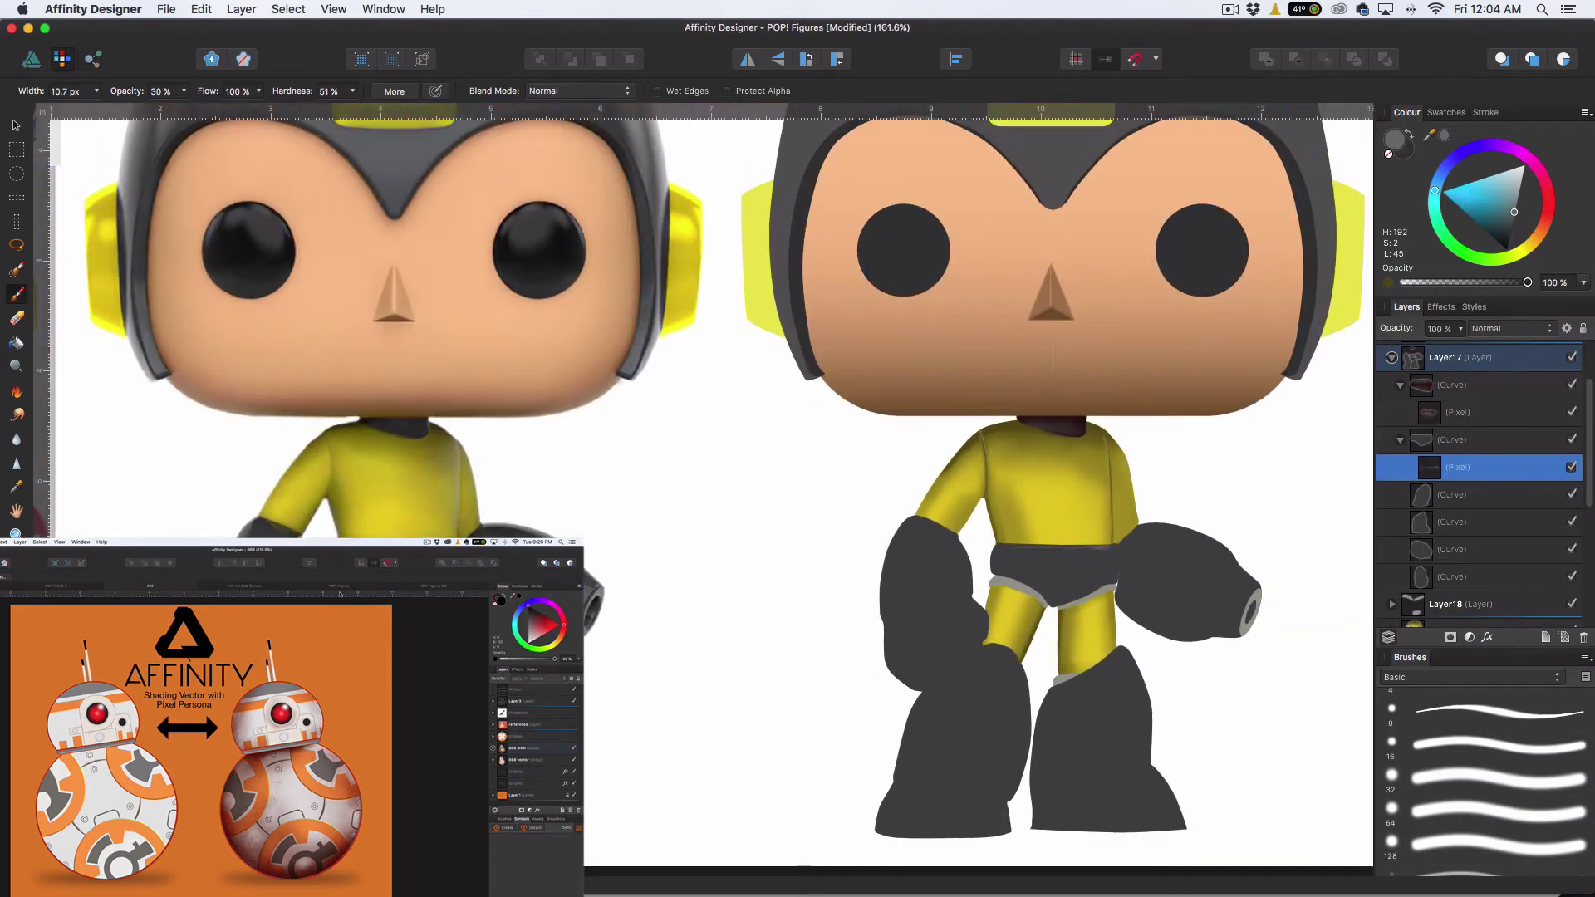
key("5")
scroll(716, 588, "left", 3)
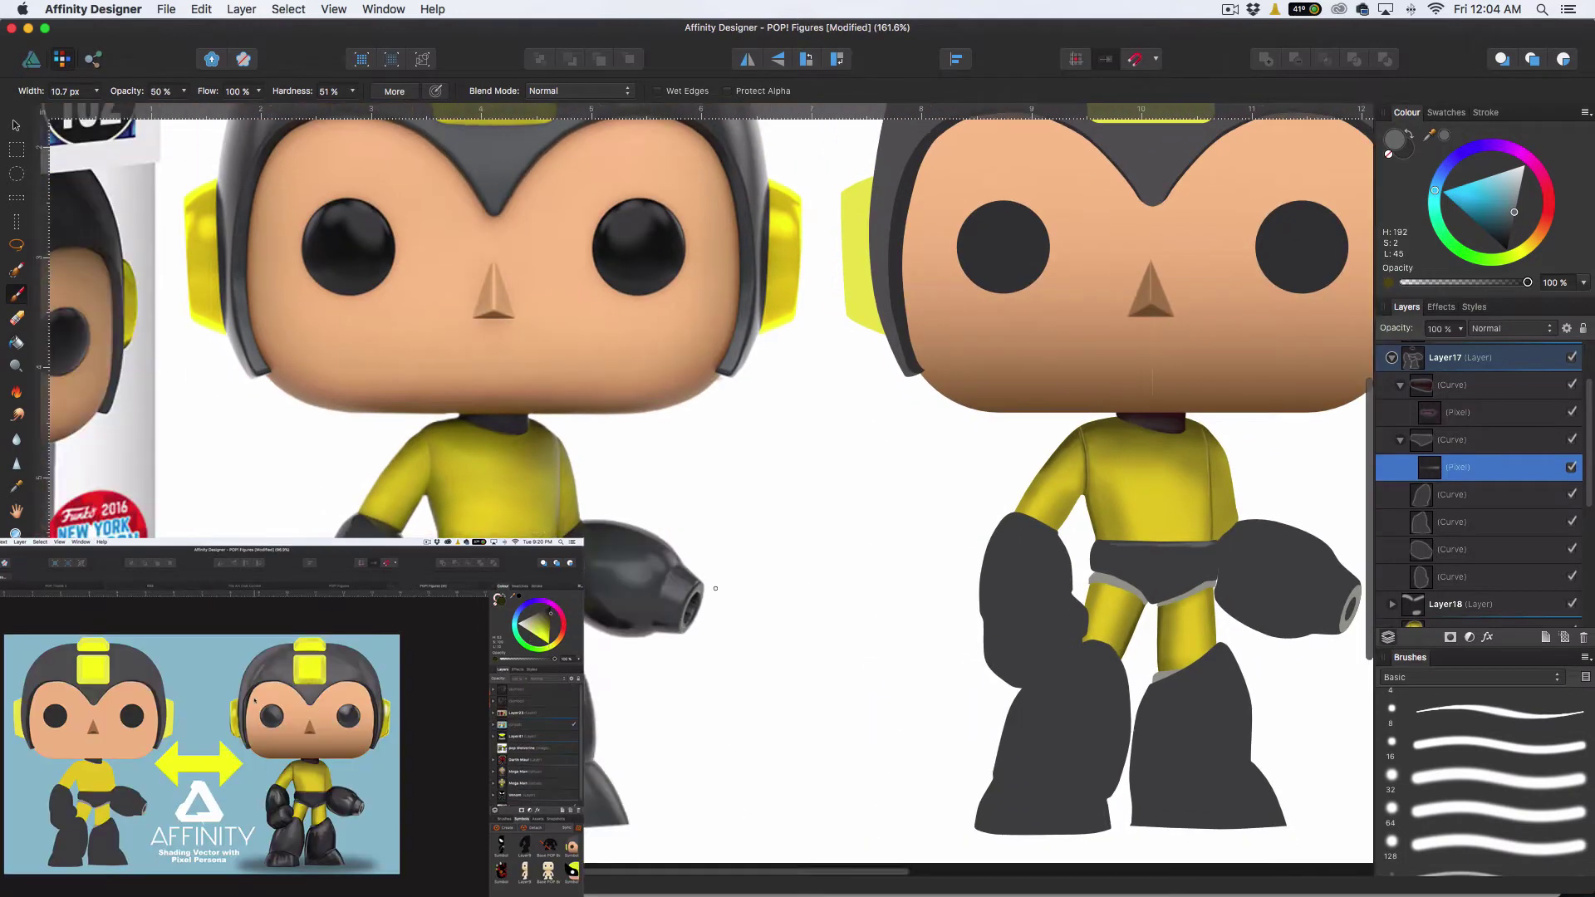
Sharpen the grey highlights on the briefs' waistband and leg edges with a 4 to 6 px brush at 100% opacity
scroll(1097, 544, "up", 5)
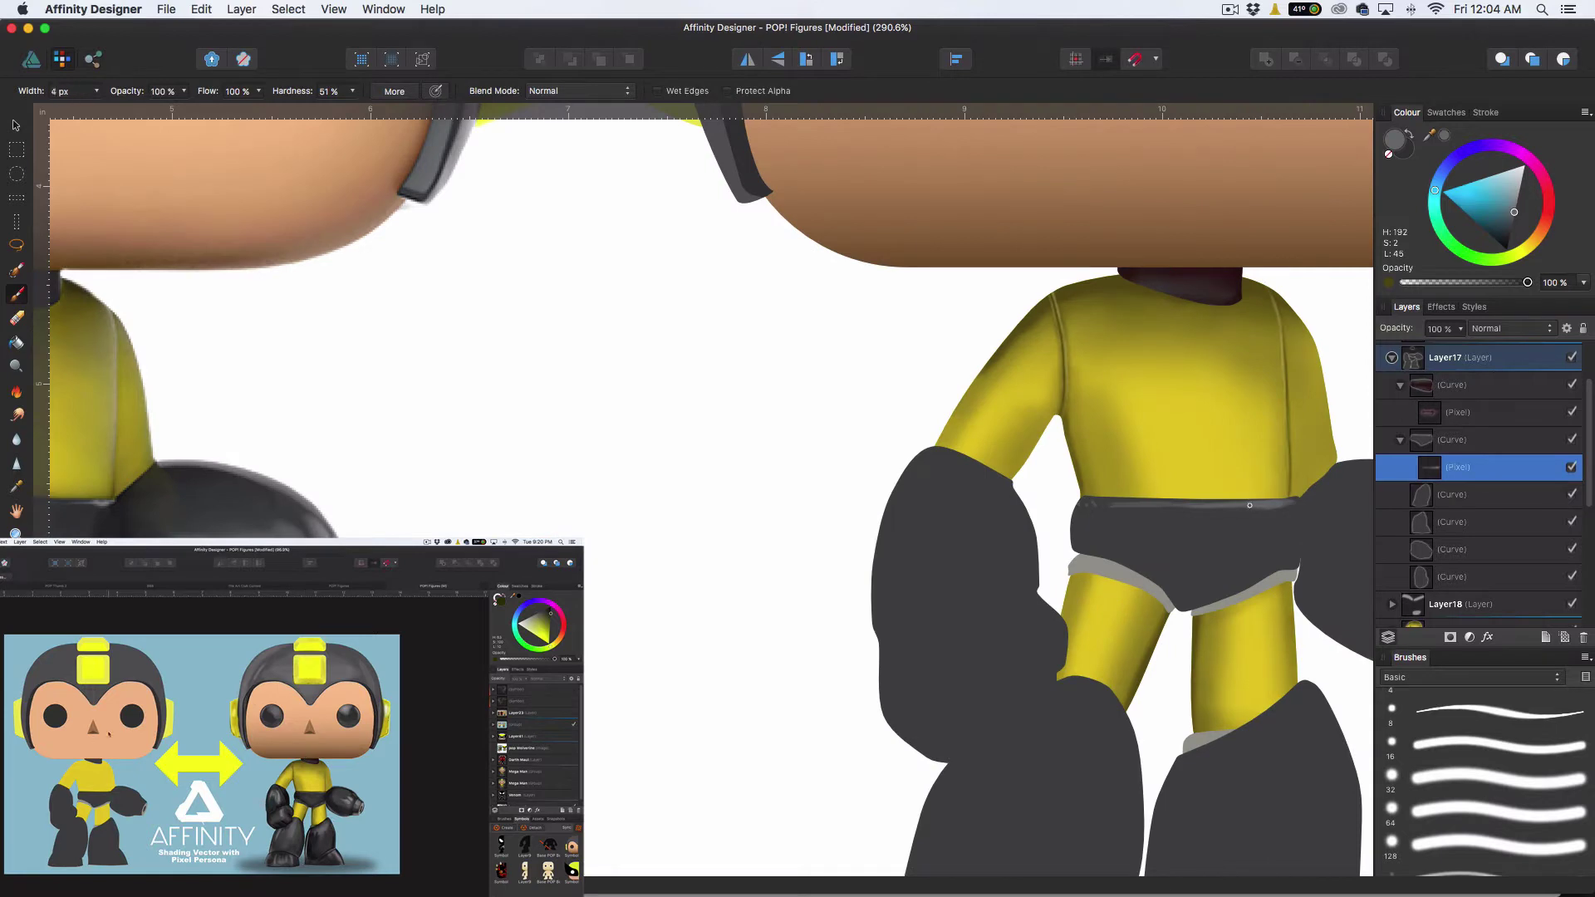
scroll(1204, 557, "down", 4)
scroll(1204, 556, "down", 3)
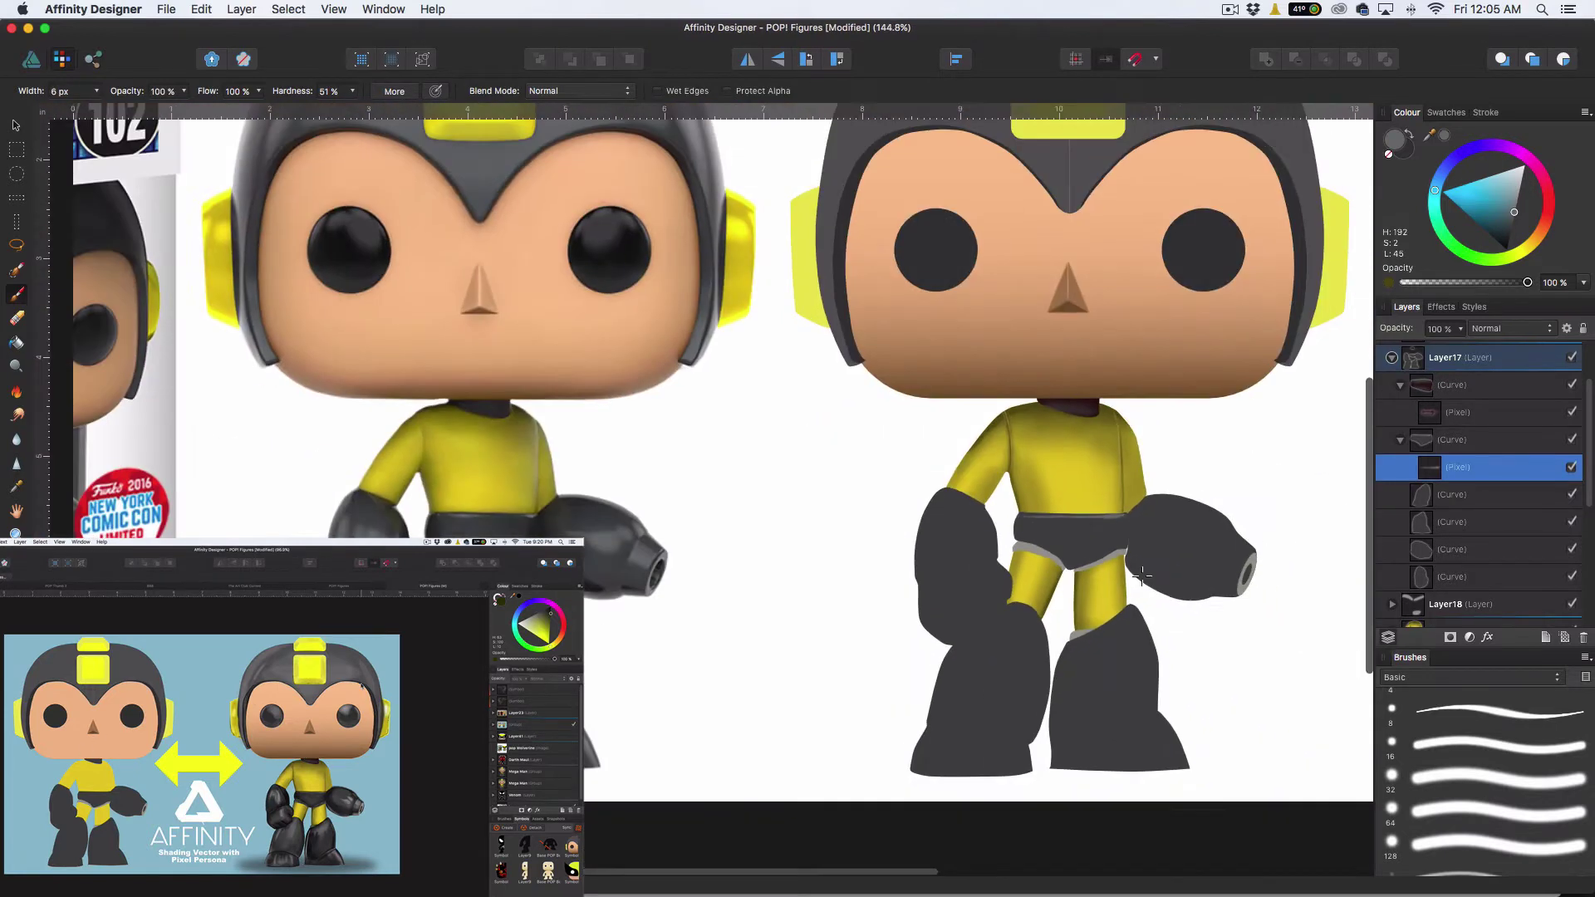
scroll(1039, 540, "up", 6)
scroll(1213, 544, "down", 5)
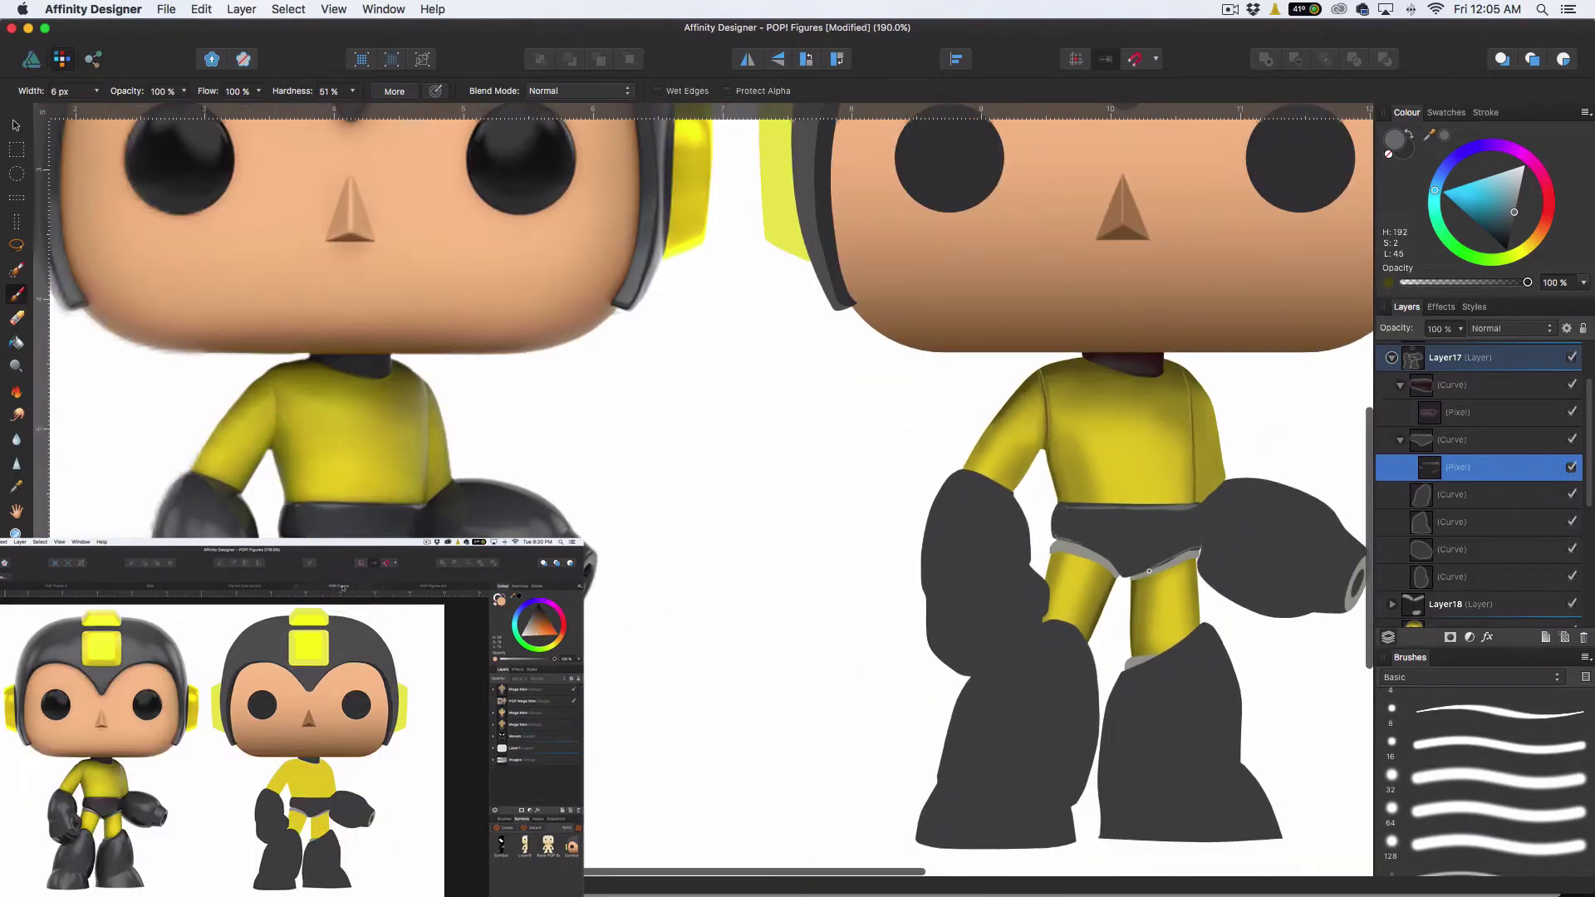
Sample a near-black from the reference photo and nest a second pixel layer inside the briefs curve, below the highlight layer
left_click(1504, 777)
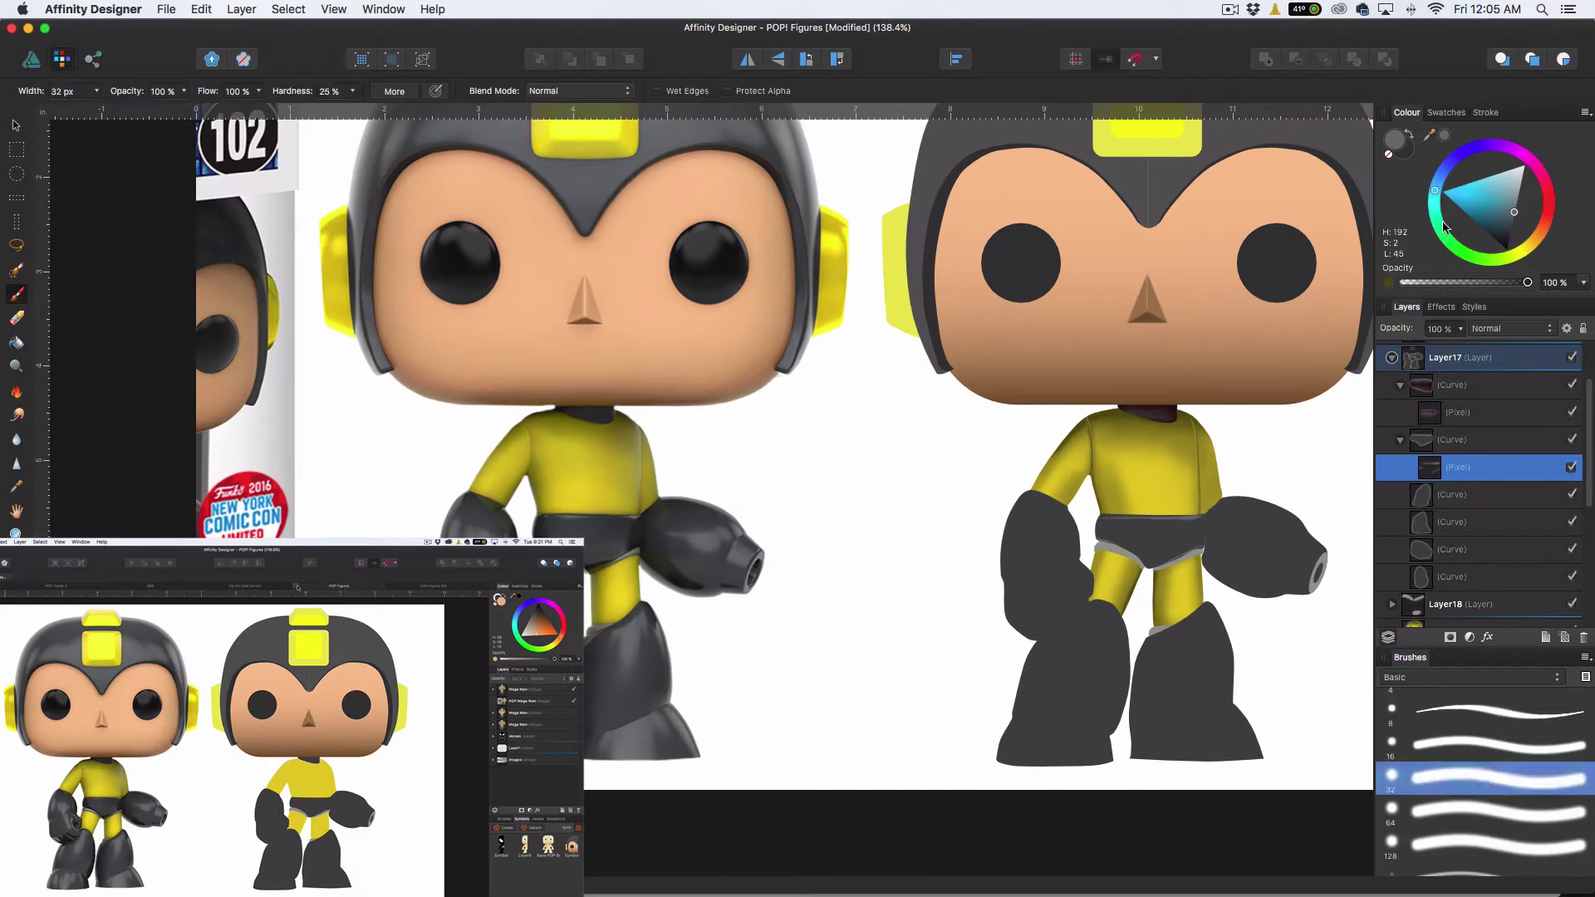
left_click(1408, 152)
left_click_drag(1429, 136, 682, 579)
left_click(1444, 135)
left_click(1565, 637)
left_click_drag(1460, 476, 1440, 509)
Shade the briefs with near-black strokes, bringing the brush down from 50% to 20% opacity
left_click_drag(586, 551, 618, 552)
left_click_drag(1125, 534, 1116, 524)
key("5")
scroll(1184, 563, "down", 2)
scroll(1184, 561, "right", 3)
scroll(1044, 558, "up", 4)
key("2")
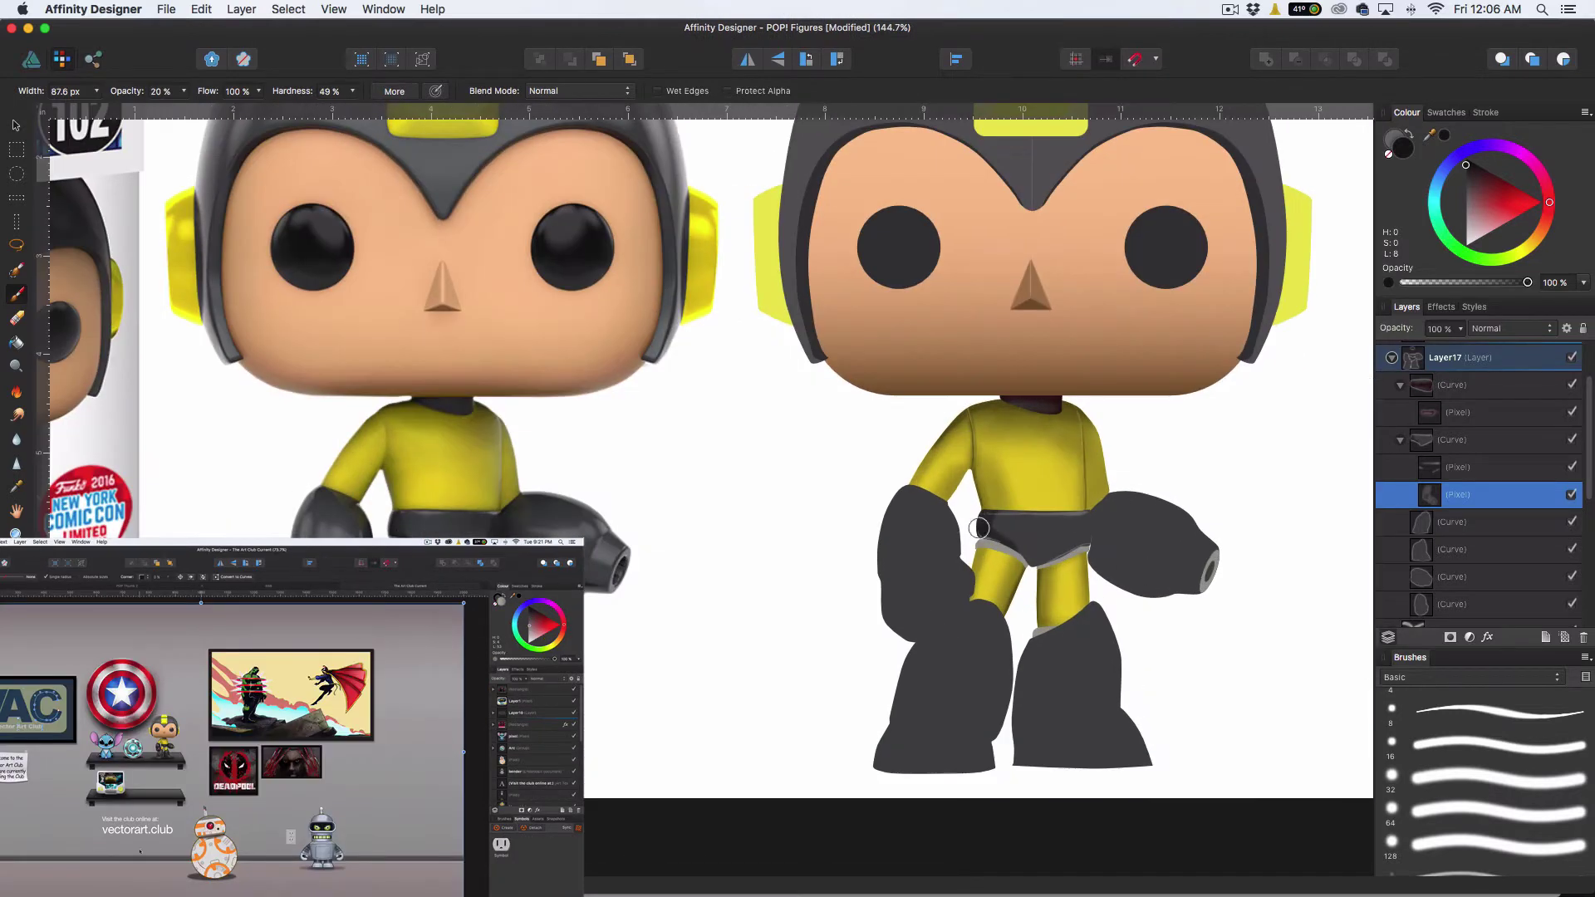
mouse_move(1105, 547)
left_mouse_down()
mouse_move(1092, 517)
mouse_move(1090, 537)
mouse_move(995, 516)
left_mouse_up()
Build up the briefs' dark shading with a larger brush, followed by a smaller one at 10% opacity
key("bracketright")
key("bracketright")
key("bracketright")
key("bracketright")
key("1")
key("bracketleft")
key("bracketleft")
key("bracketleft")
key("bracketleft")
key("bracketleft")
scroll(1169, 575, "right", 1)
Soften the briefs' dark shading with the Eraser at 20% and 10% opacity and save the document
key("e")
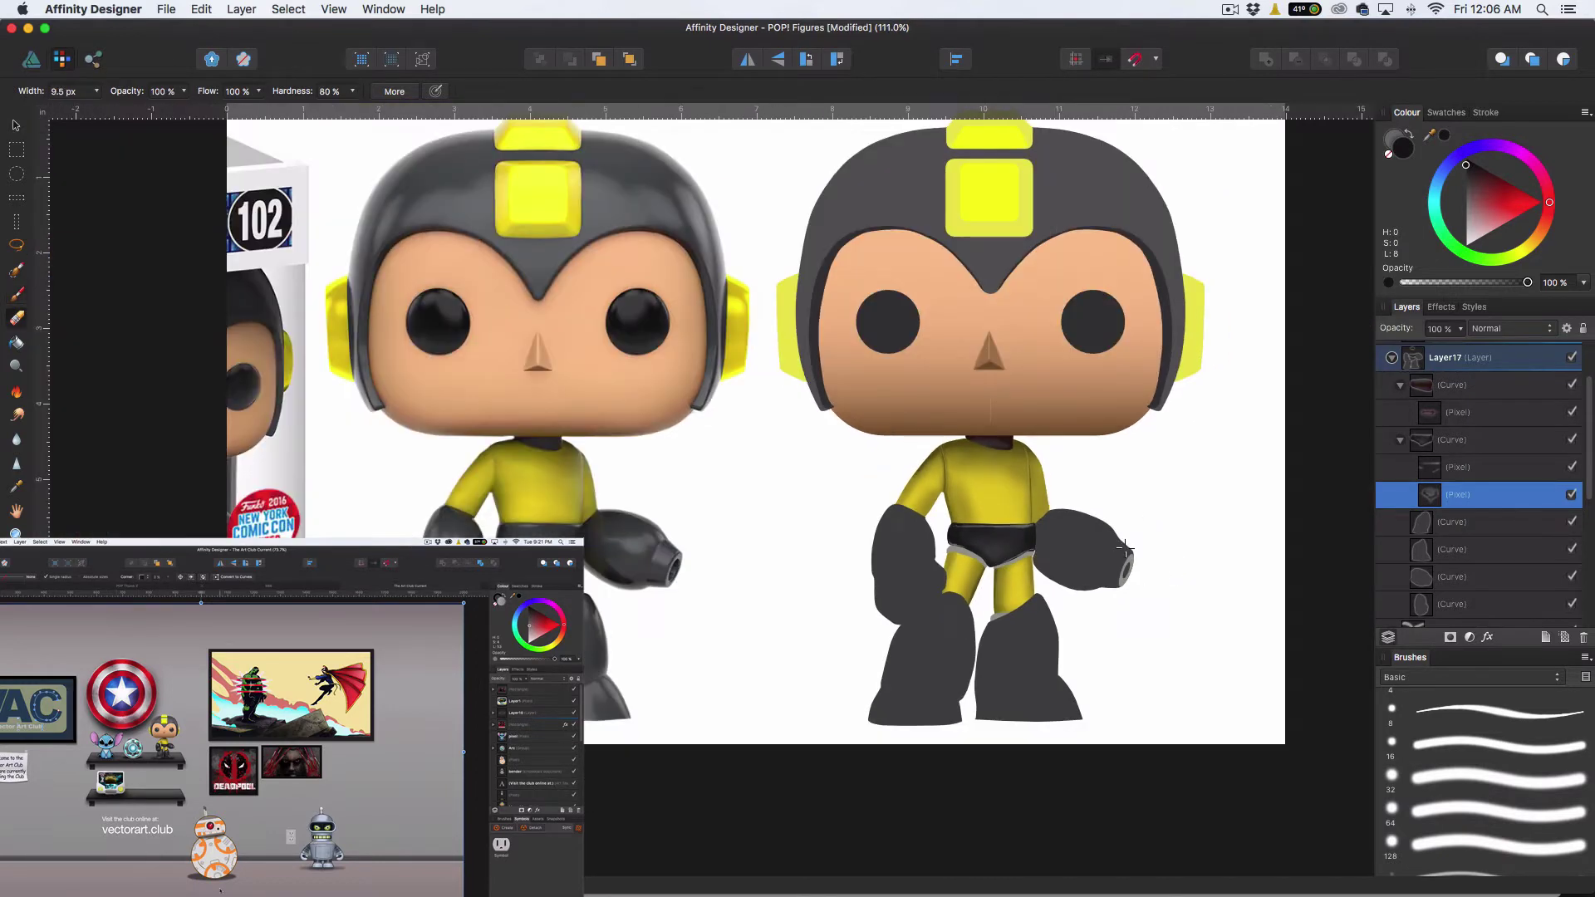
scroll(904, 529, "up", 3)
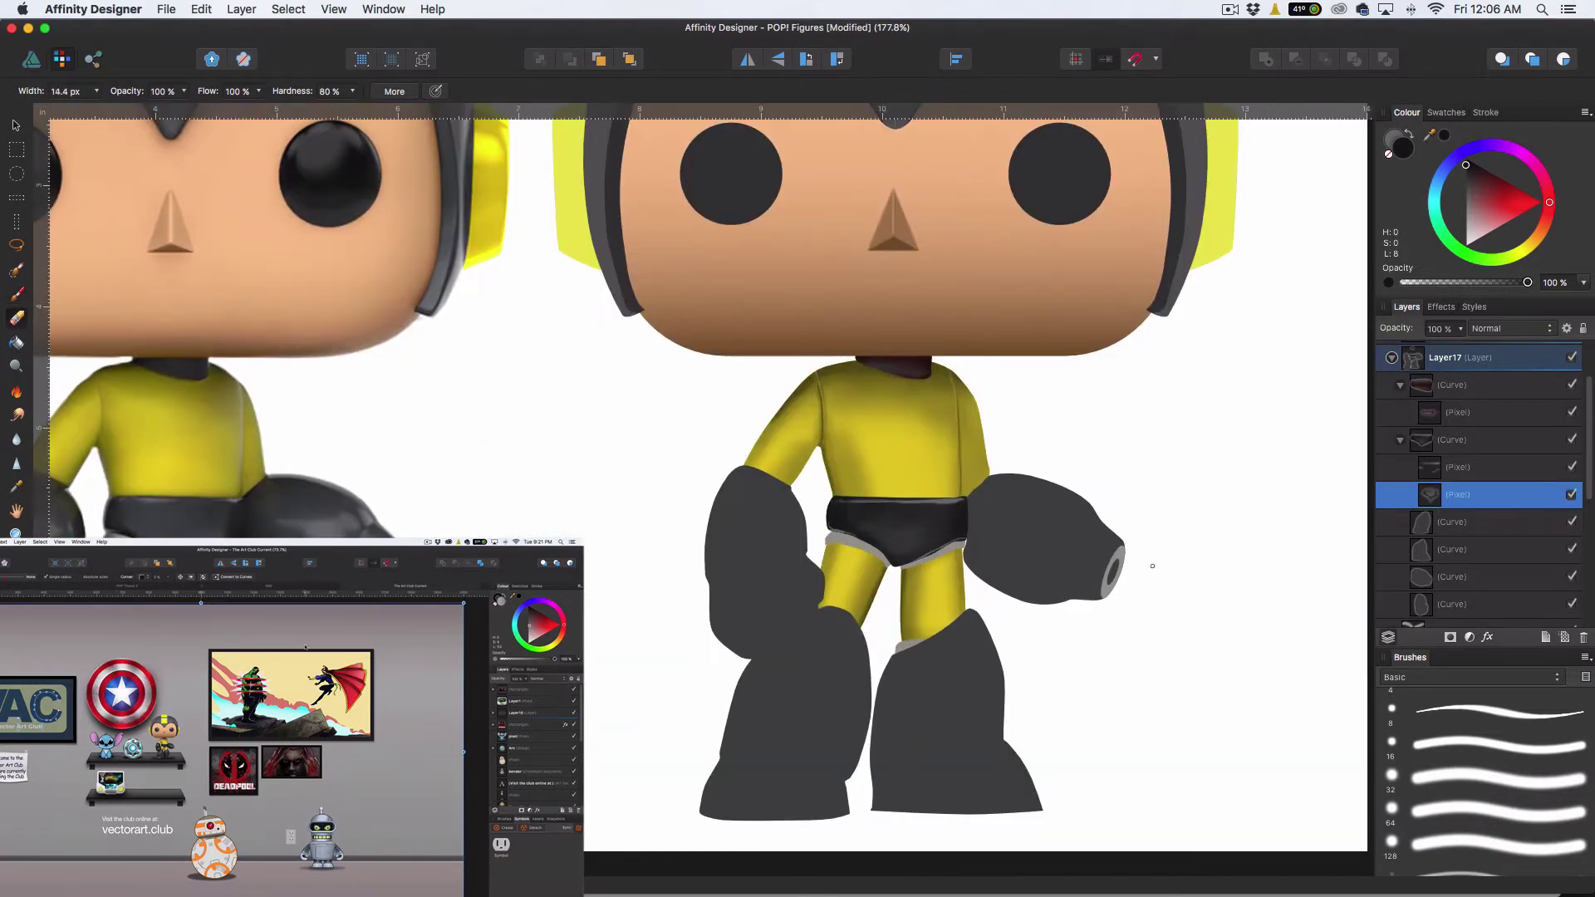
key("2")
key("1")
scroll(1086, 530, "down", 2)
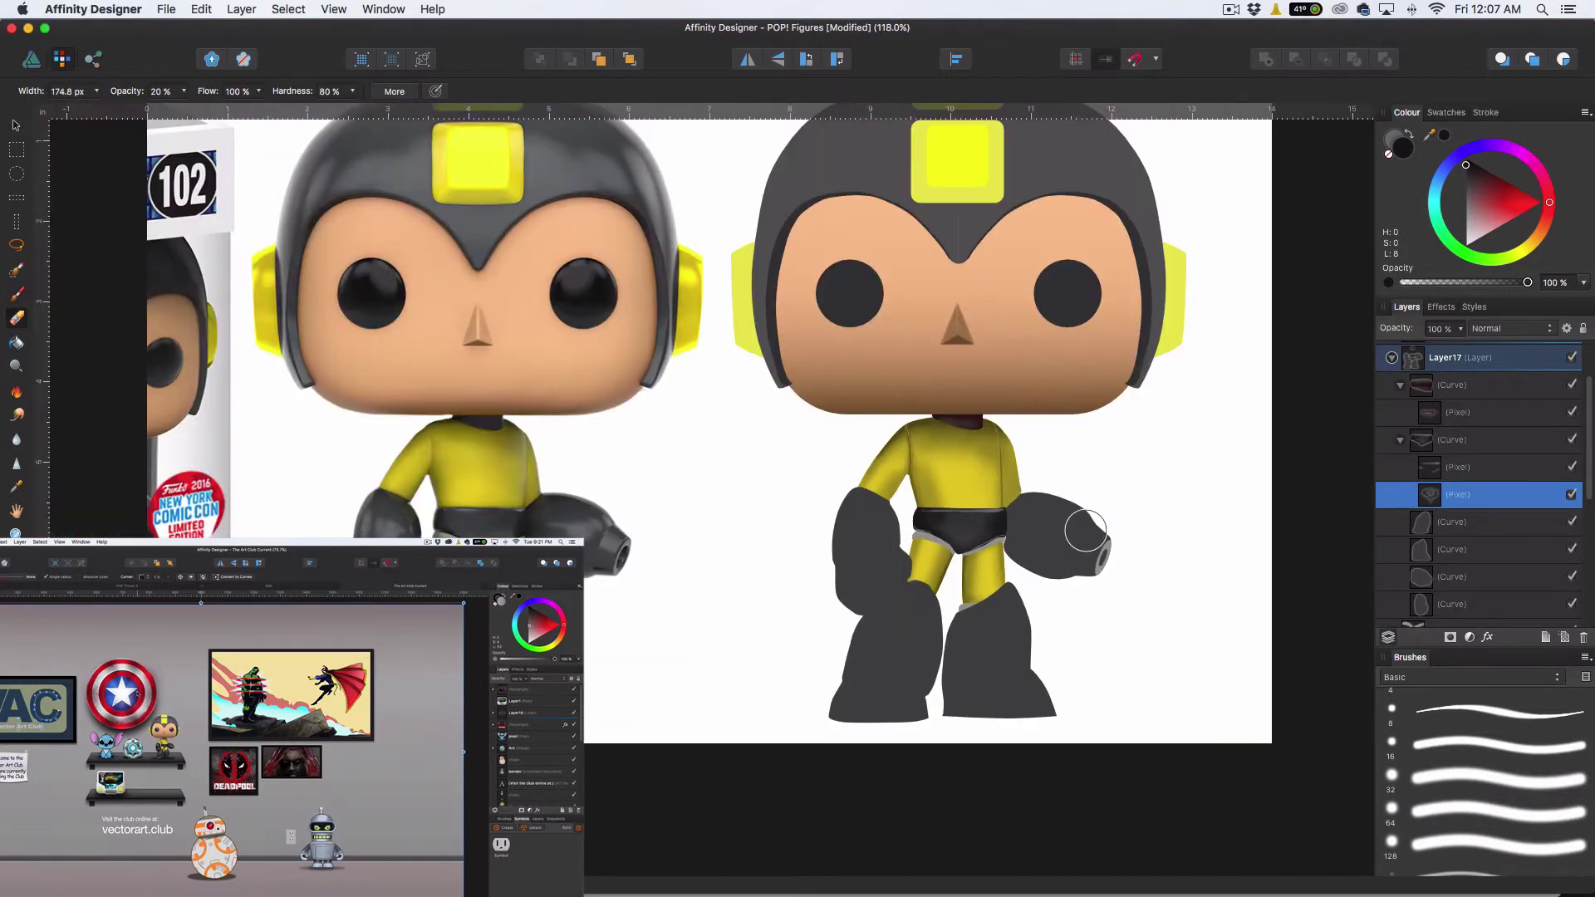
key("bracketleft")
key("bracketleft")
key("bracketleft")
key("bracketleft")
key("bracketleft")
scroll(978, 533, "down", 2)
scroll(1096, 540, "up", 3)
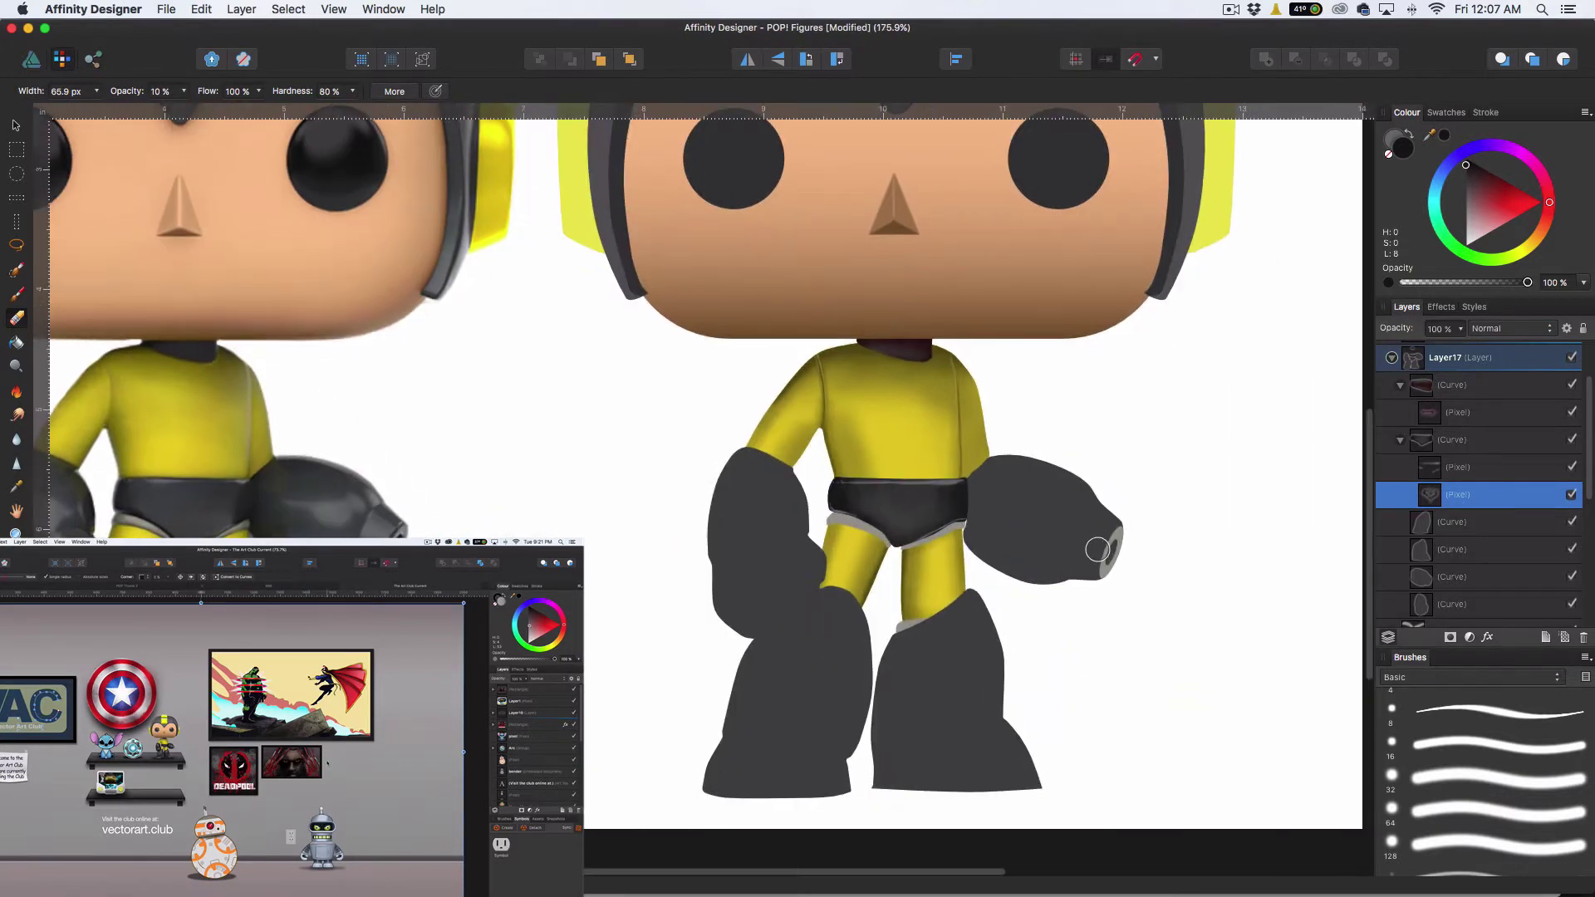
key("super+s")
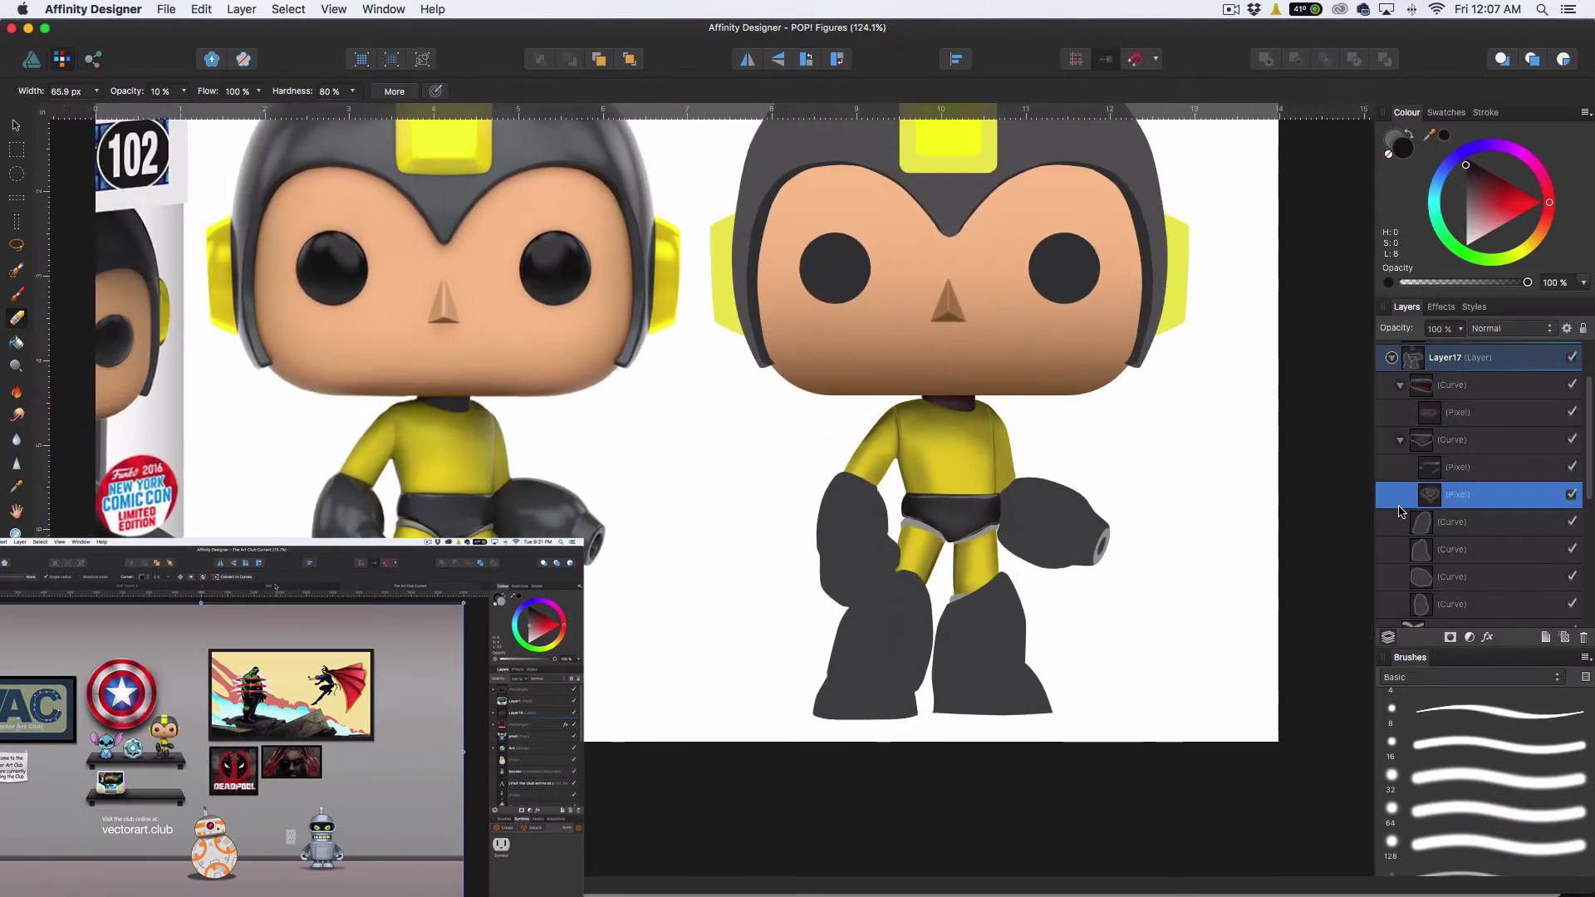
Add a new pixel layer nested inside the arm cannon's curve and make the sampled grey the active colour
scroll(1463, 523, "down", 1)
left_click(1464, 552)
left_click(1565, 638)
left_click_drag(1458, 552, 1458, 580)
left_click(1400, 552)
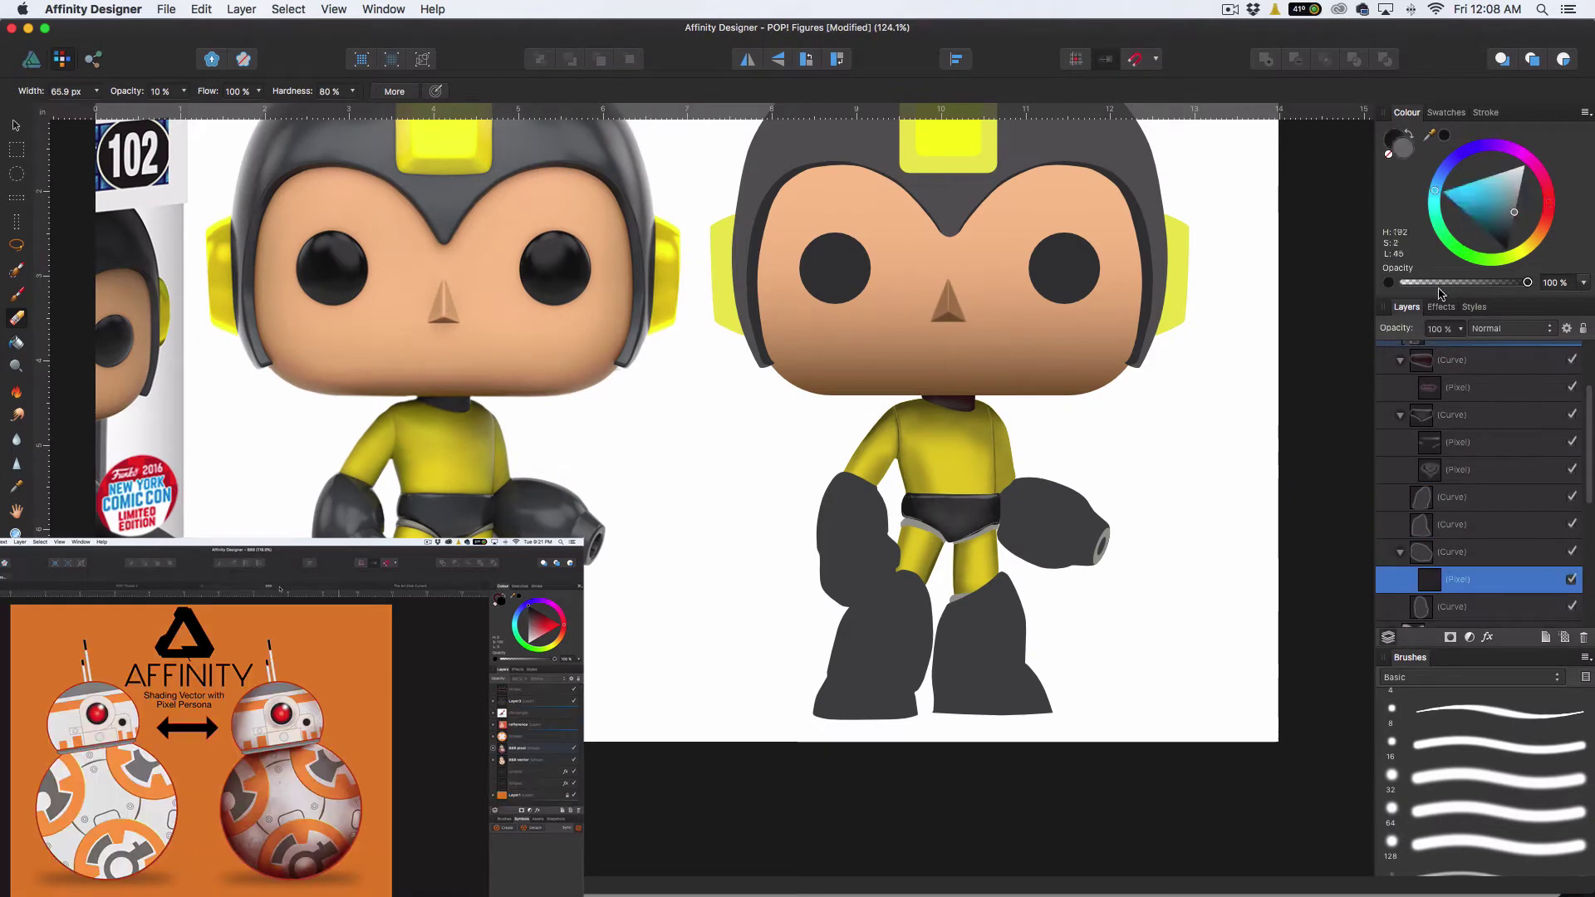
Paint the first grey highlights on the arm cannon with a soft brush of about 24 px at 20% opacity
key("b")
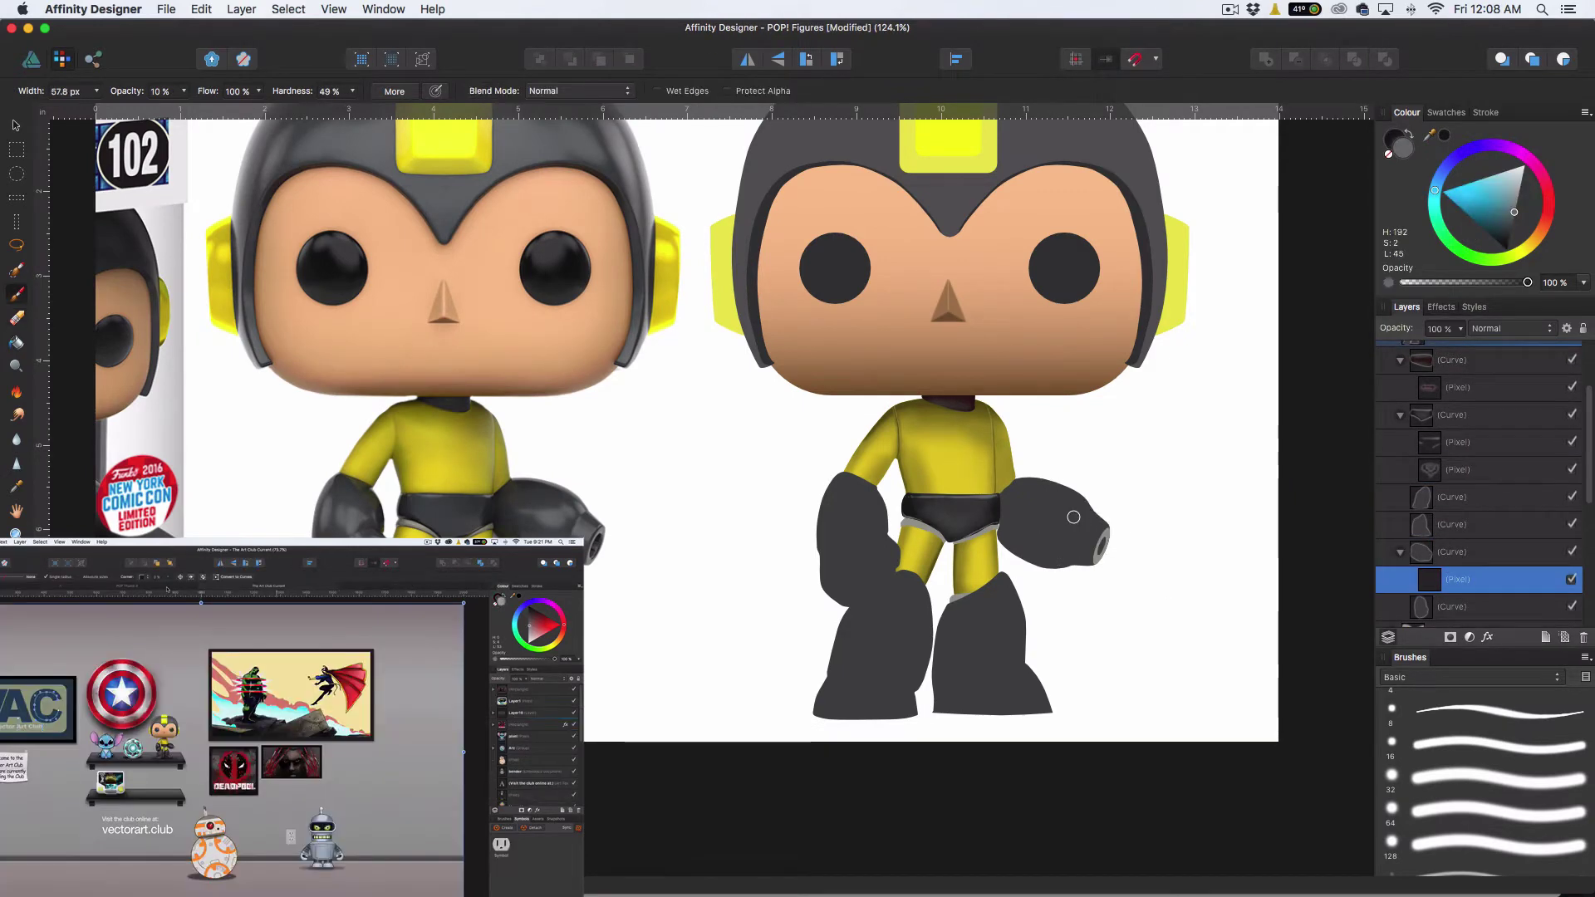
left_click(1520, 719)
key("bracketright")
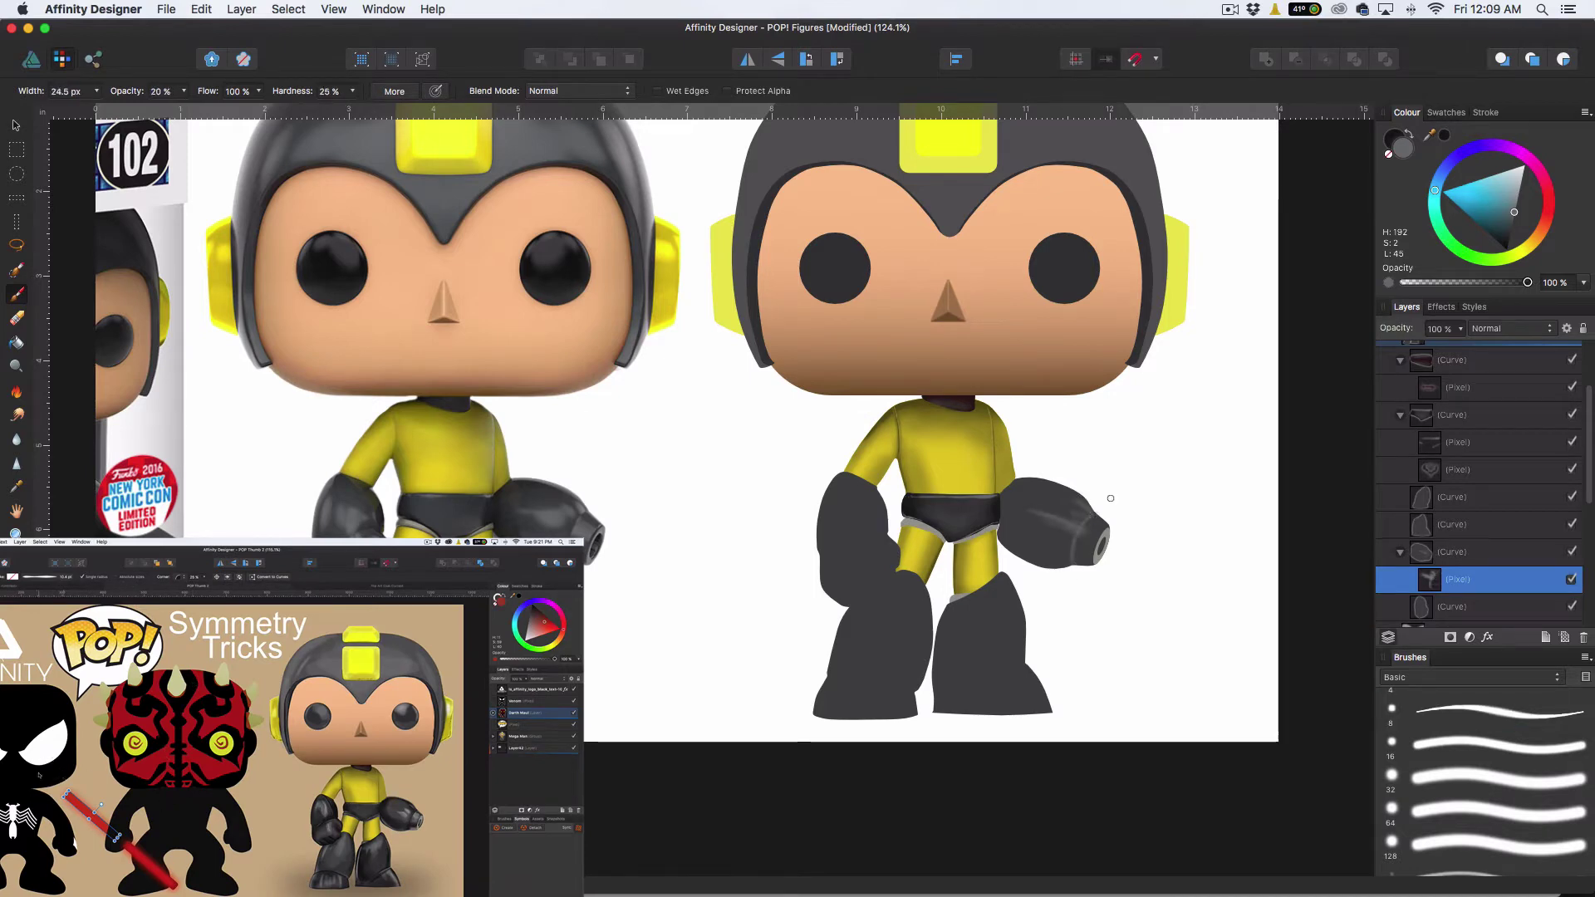
mouse_move(1000, 550)
left_mouse_down()
mouse_move(1120, 557)
mouse_move(1036, 562)
left_mouse_up()
Build up the grey highlights across the cannon's body and muzzle with wider soft brushes at 20% opacity
key("bracketright")
key("bracketright")
key("bracketright")
key("bracketright")
key("bracketright")
key("bracketright")
key("bracketleft")
key("bracketleft")
key("bracketleft")
key("bracketleft")
key("bracketleft")
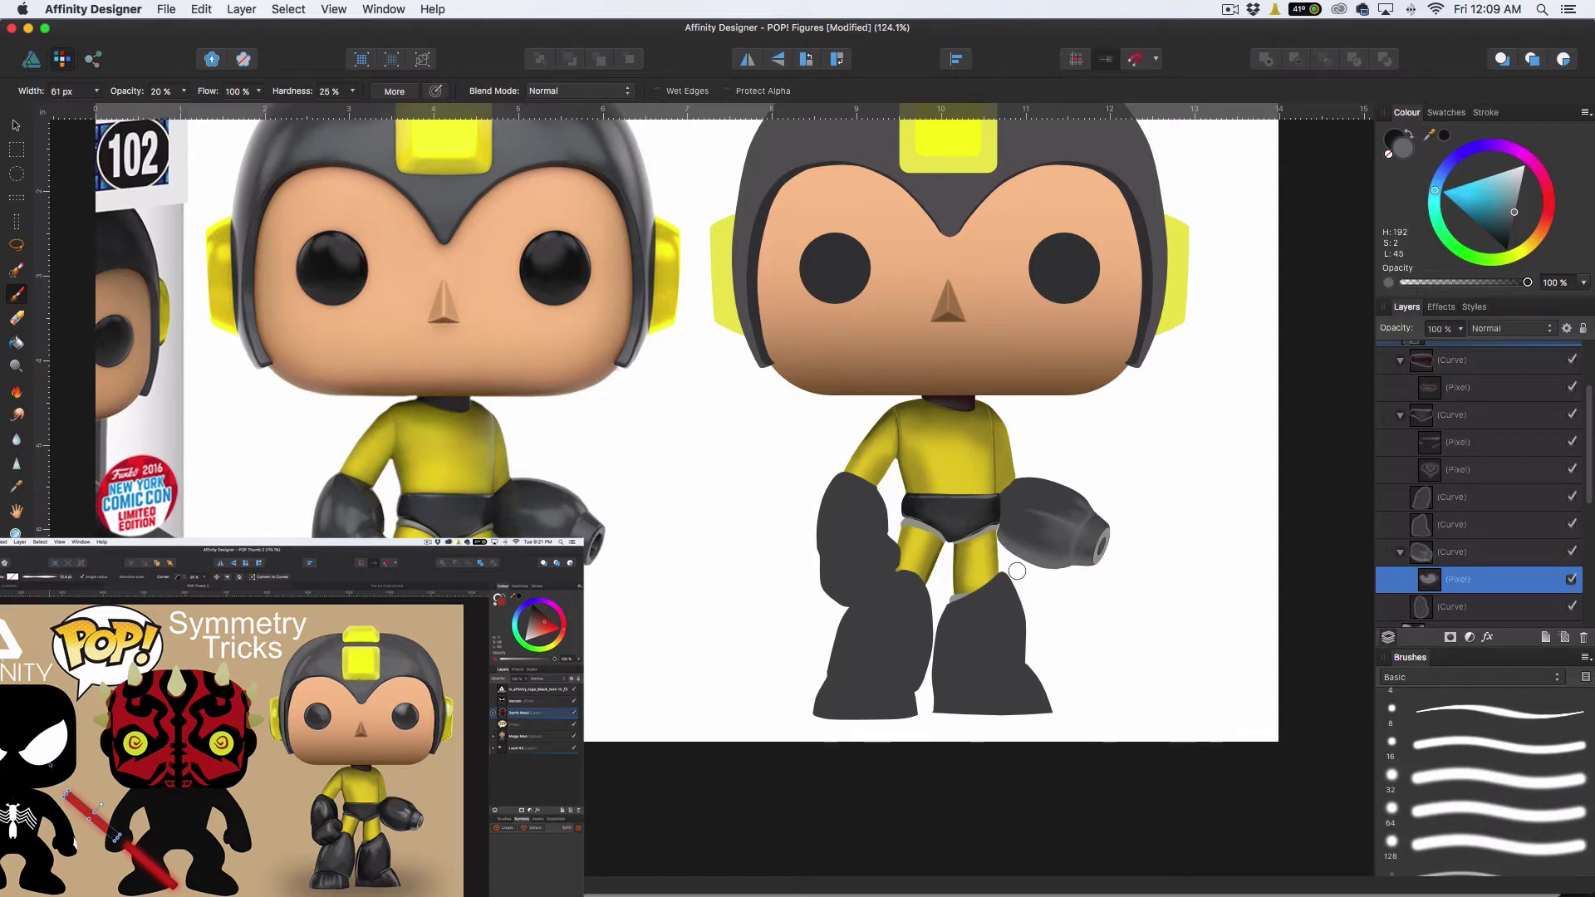
scroll(1118, 555, "up", 5)
scroll(1095, 544, "down", 5)
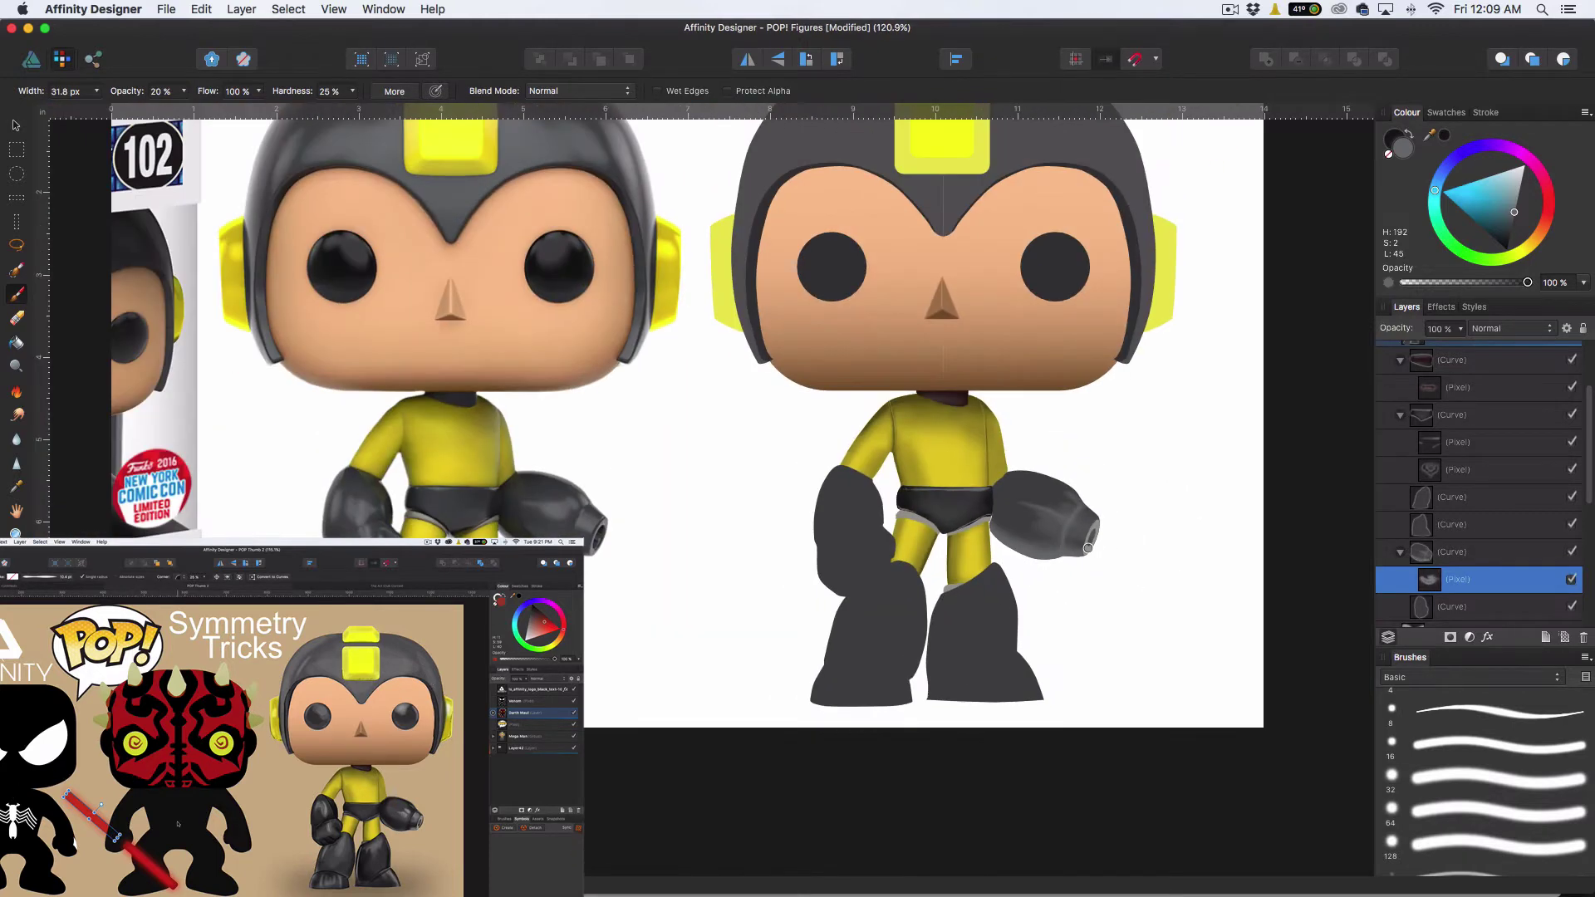
Nest a second pixel layer in the cannon curve below its highlight layer and switch to the near-black colour
left_click(1565, 638)
mouse_move(1467, 580)
left_mouse_down()
mouse_move(1478, 608)
mouse_move(1436, 619)
left_mouse_up()
key("x")
Darken the cannon's edge beside the hip with a large soft near-black brush at 20% opacity
key("bracketright")
key("bracketright")
key("bracketright")
key("bracketright")
key("bracketright")
key("bracketright")
key("bracketright")
key("bracketright")
left_click_drag(996, 525, 1005, 483)
Refine the dark shading around the cannon's outline and muzzle with a 24.8 px brush at 20% opacity
key("bracketleft")
key("bracketleft")
key("bracketleft")
key("bracketleft")
key("bracketleft")
key("bracketleft")
key("bracketleft")
scroll(1091, 548, "up", 3)
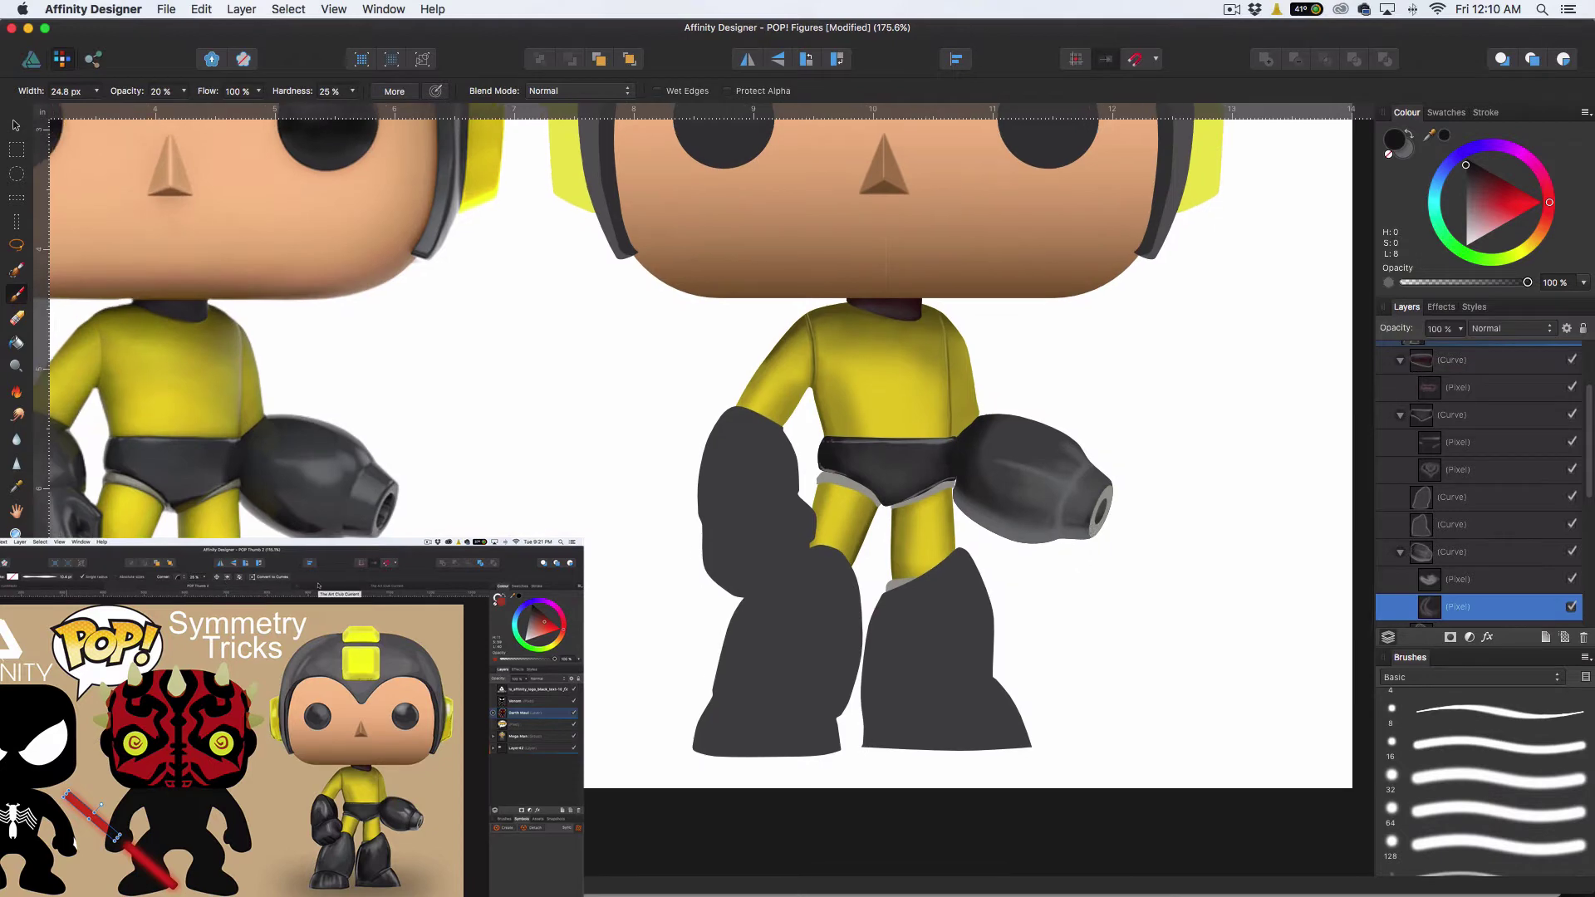
scroll(1157, 546, "down", 1)
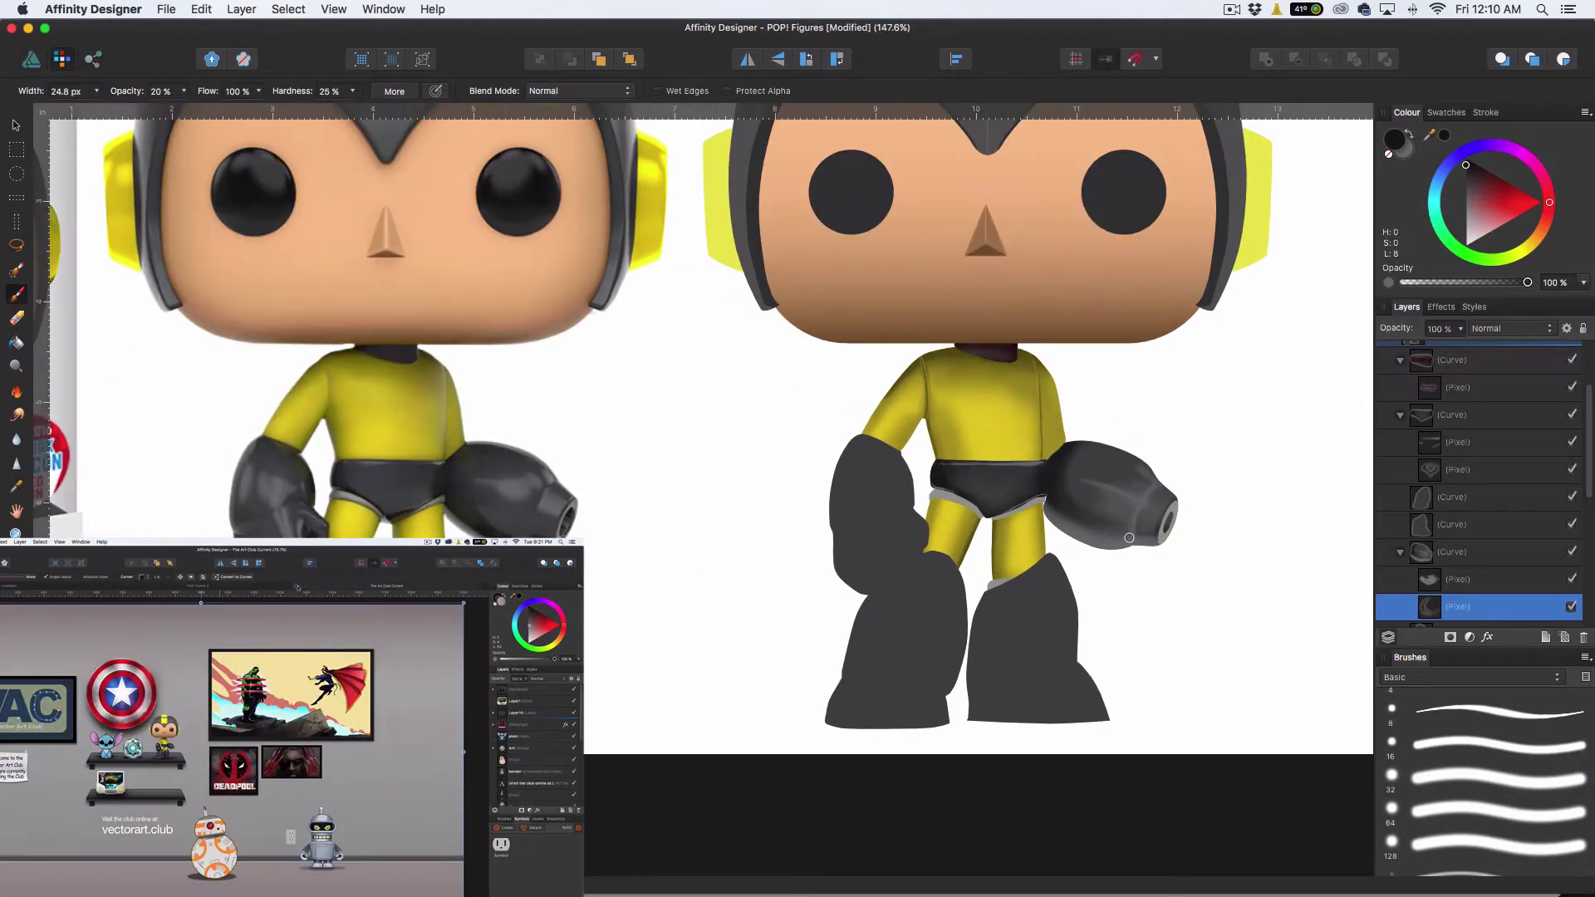
scroll(1129, 538, "up", 2)
scroll(1106, 604, "down", 2)
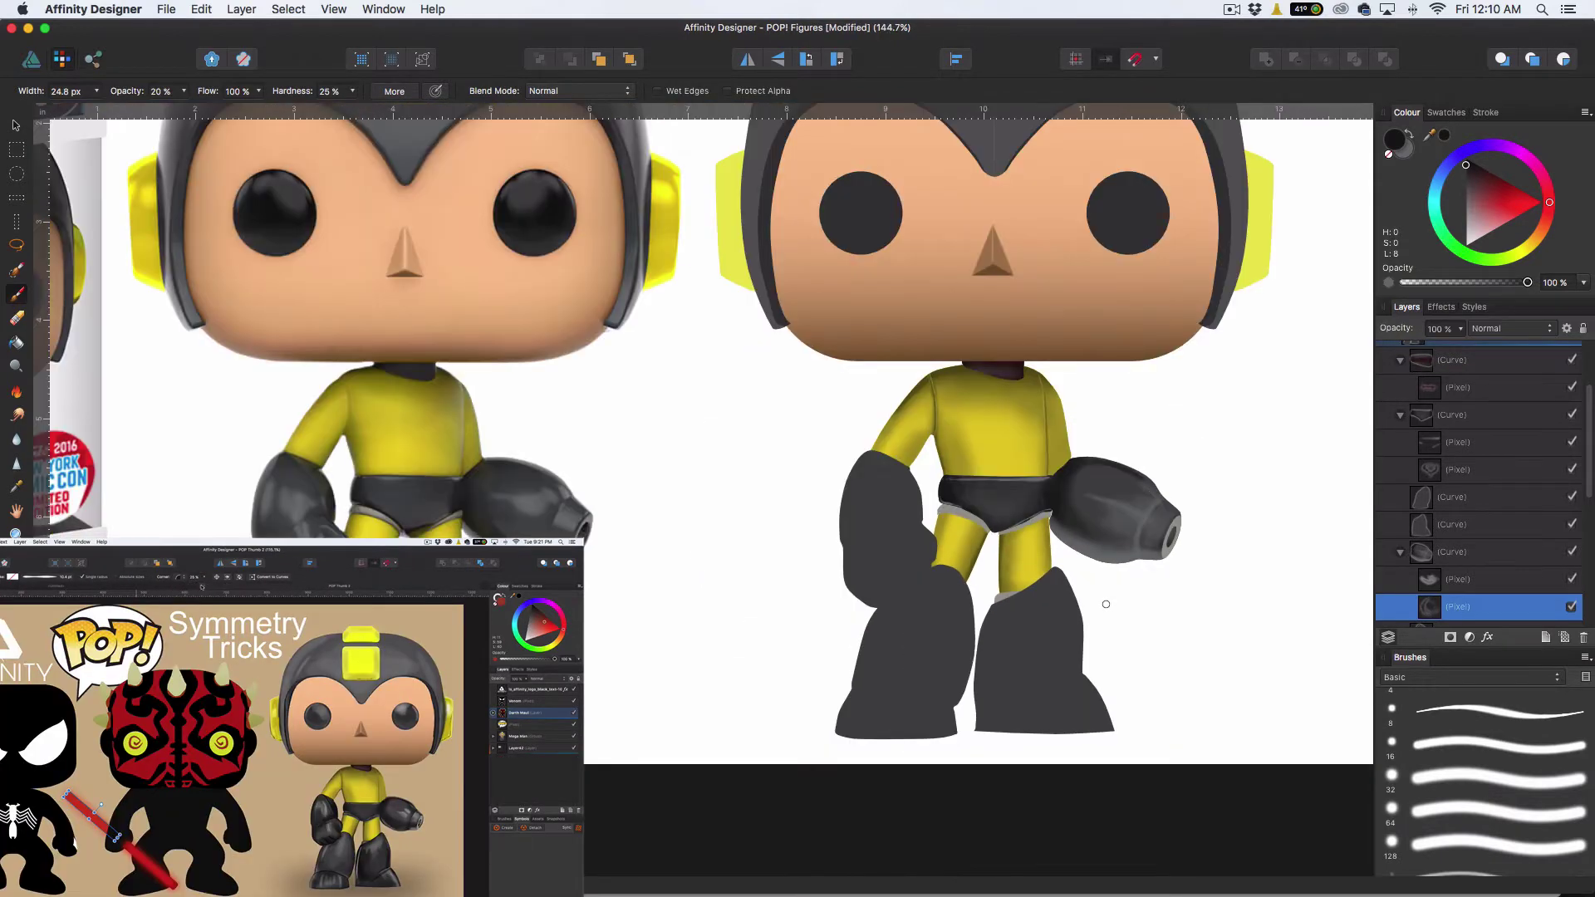
Darken the cannon broadly with a 175.4 px brush at 20% opacity and undo the last stroke
scroll(1162, 524, "down", 1)
scroll(1160, 545, "right", 3)
key("bracketright")
key("bracketright")
key("bracketright")
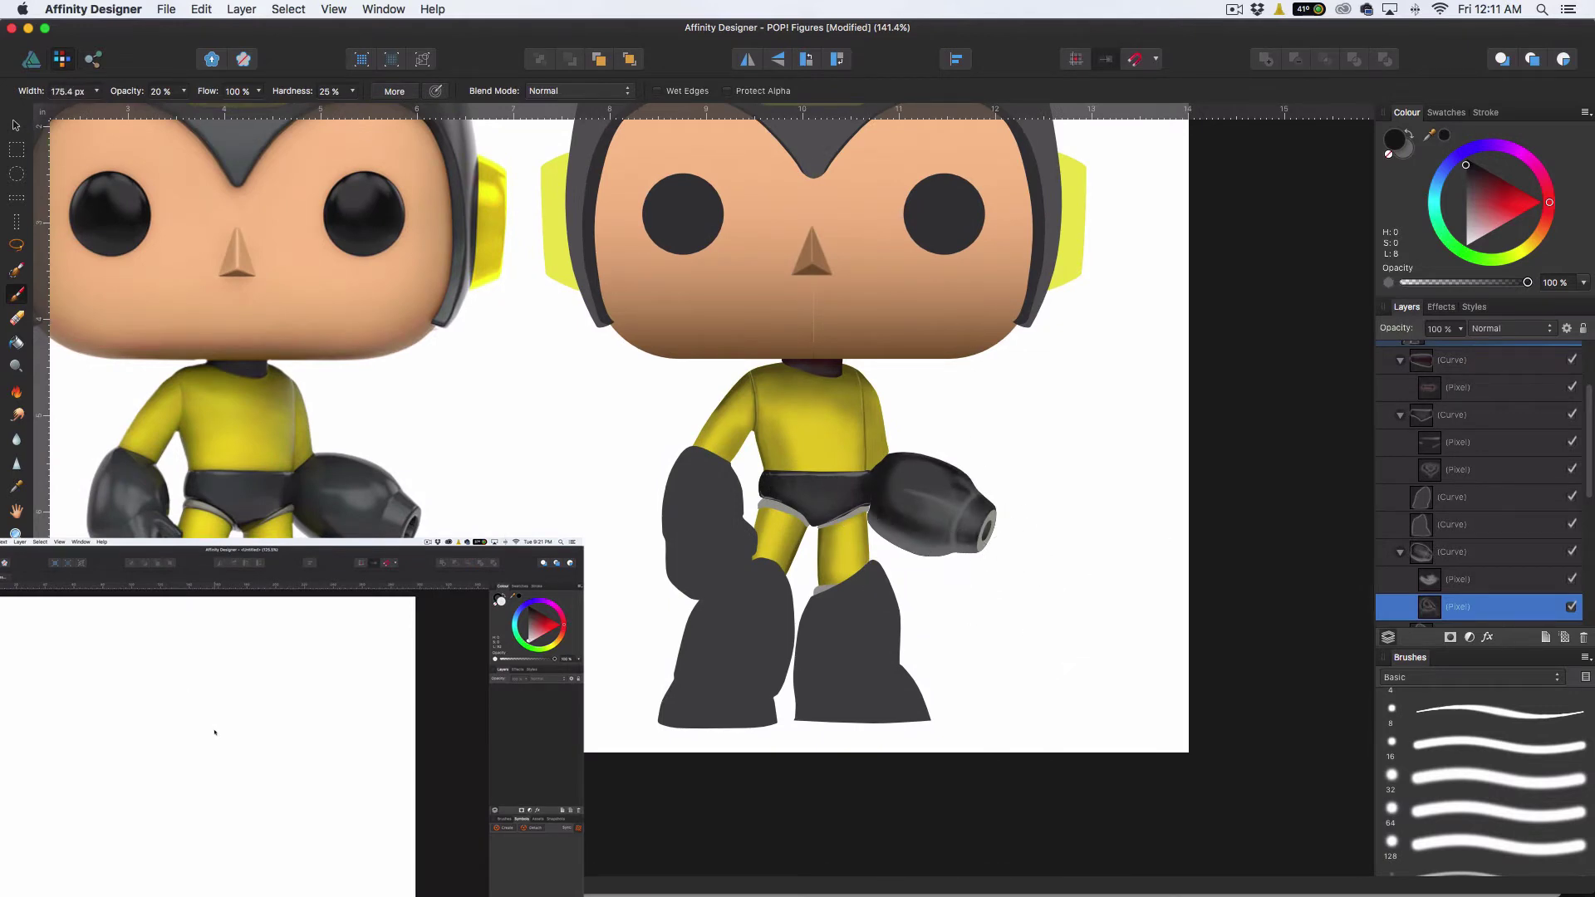
key("super+z")
Strengthen the grey highlights on the cannon's highlight layer with smaller soft brushes at 20% opacity
scroll(979, 474, "left", 3)
left_click(1404, 150)
left_click(1439, 580)
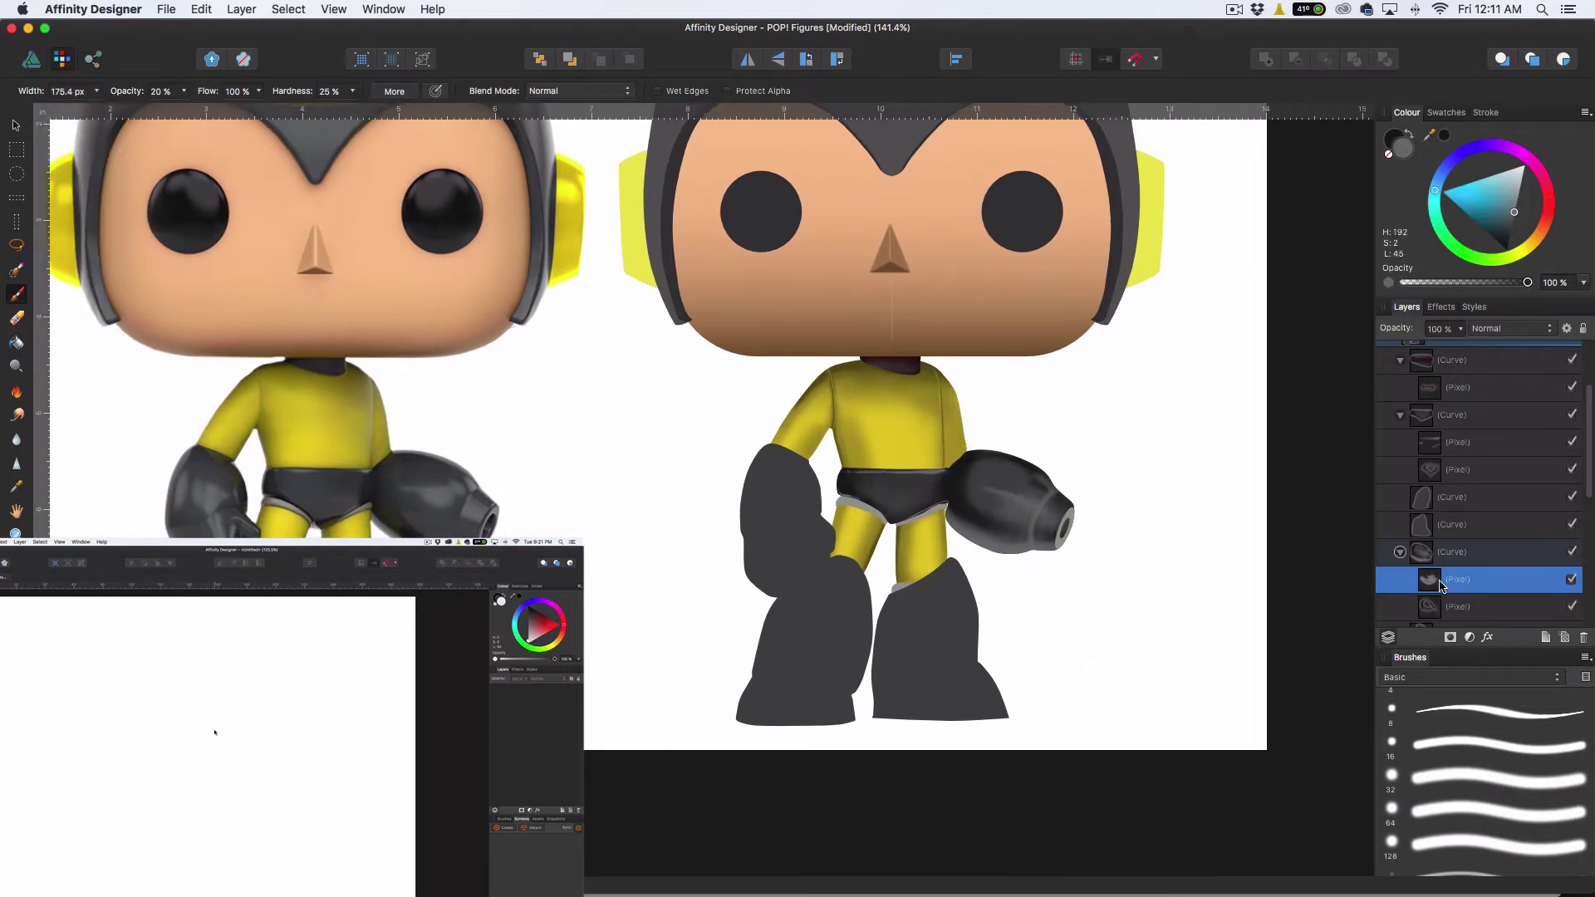
key("bracketleft")
key("bracketleft")
key("bracketleft")
key("bracketleft")
key("bracketleft")
key("bracketleft")
key("bracketleft")
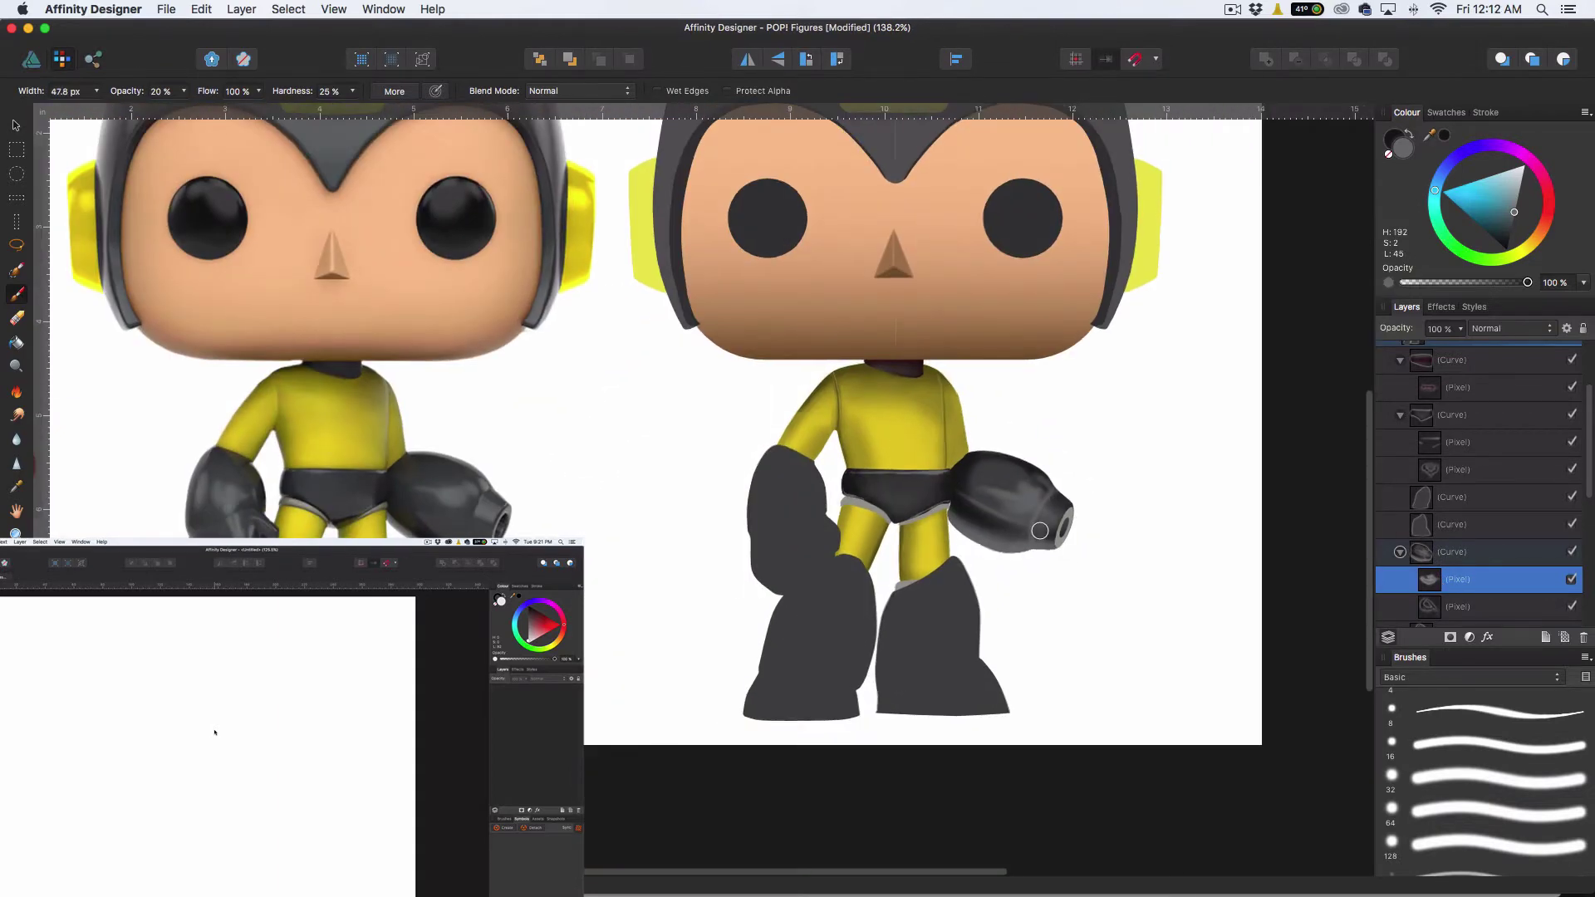
scroll(1004, 582, "up", 3)
key("bracketleft")
key("bracketleft")
Erase highlight along the seam between the cannon's body and muzzle with a fine Eraser at 50% opacity
key("e")
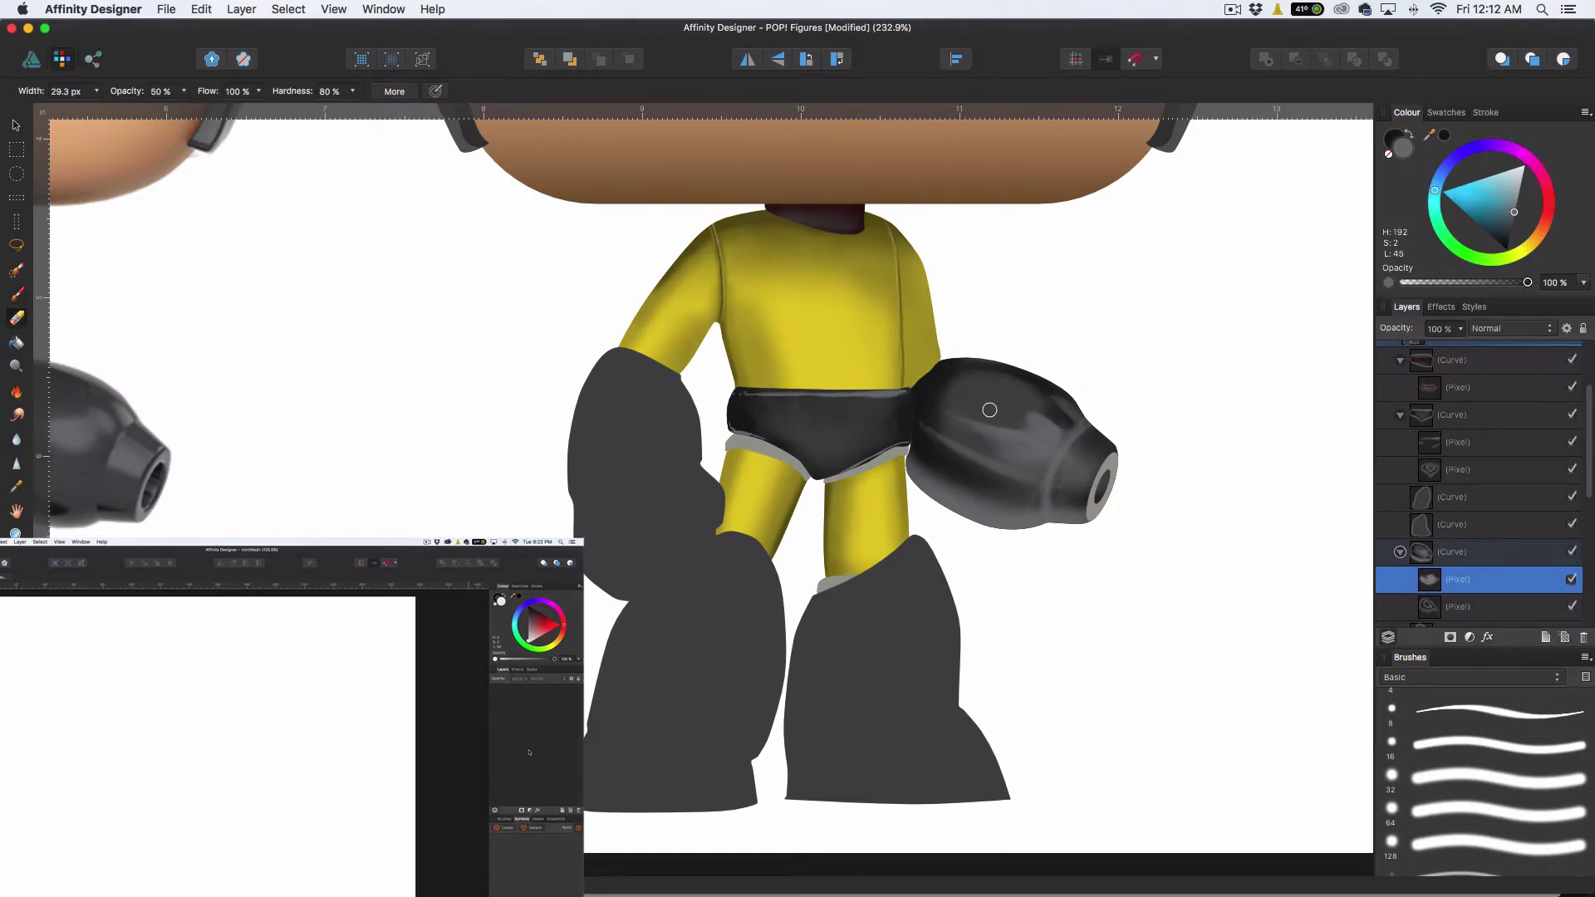
scroll(1036, 498, "down", 5)
scroll(1050, 541, "up", 5)
key("bracketleft")
key("bracketleft")
left_click_drag(1090, 401, 1090, 409)
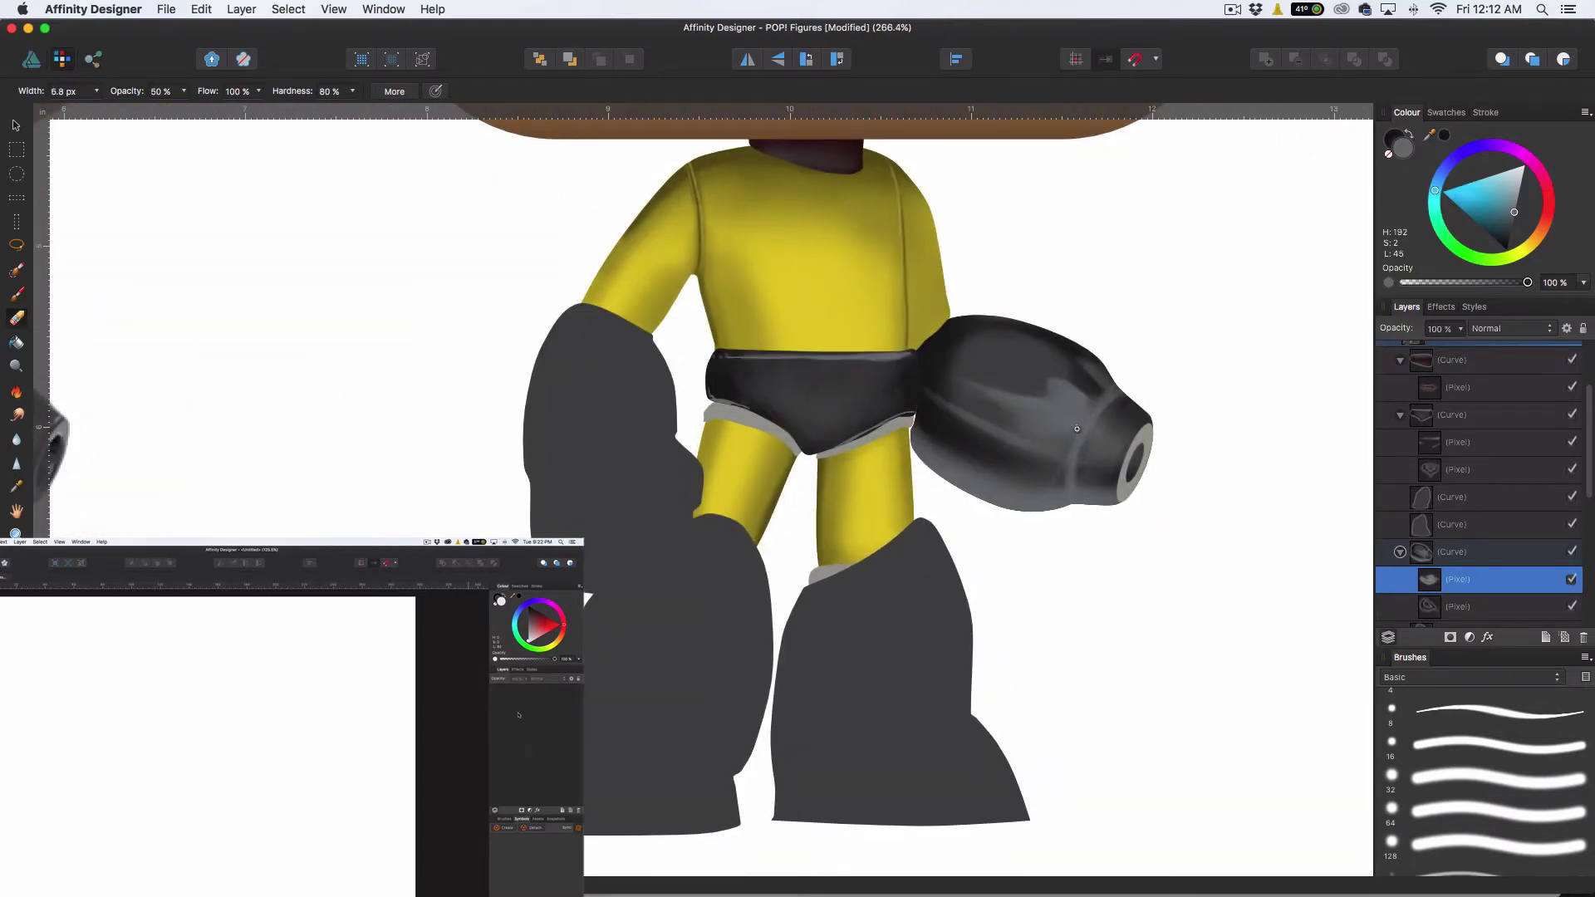
left_click_drag(1079, 436, 1117, 386)
Sculpt the cannon's glossy highlights with a soft 18.5 px Eraser at 50% opacity and 25% hardness
left_click(1424, 716)
key("bracketright")
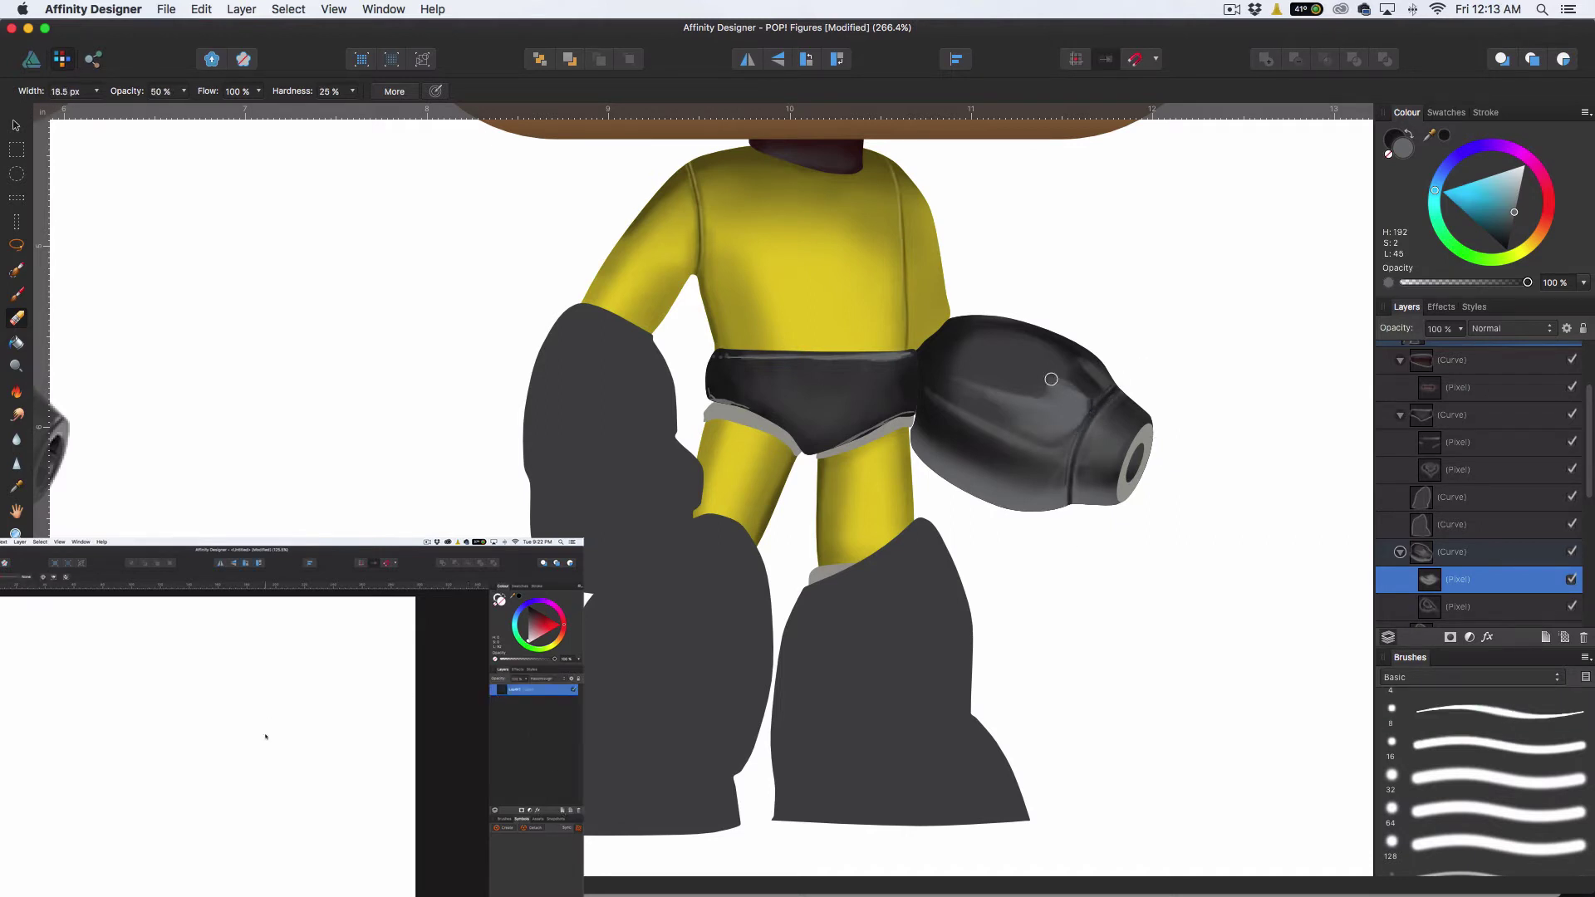
scroll(970, 397, "left", 5)
scroll(1207, 470, "right", 3)
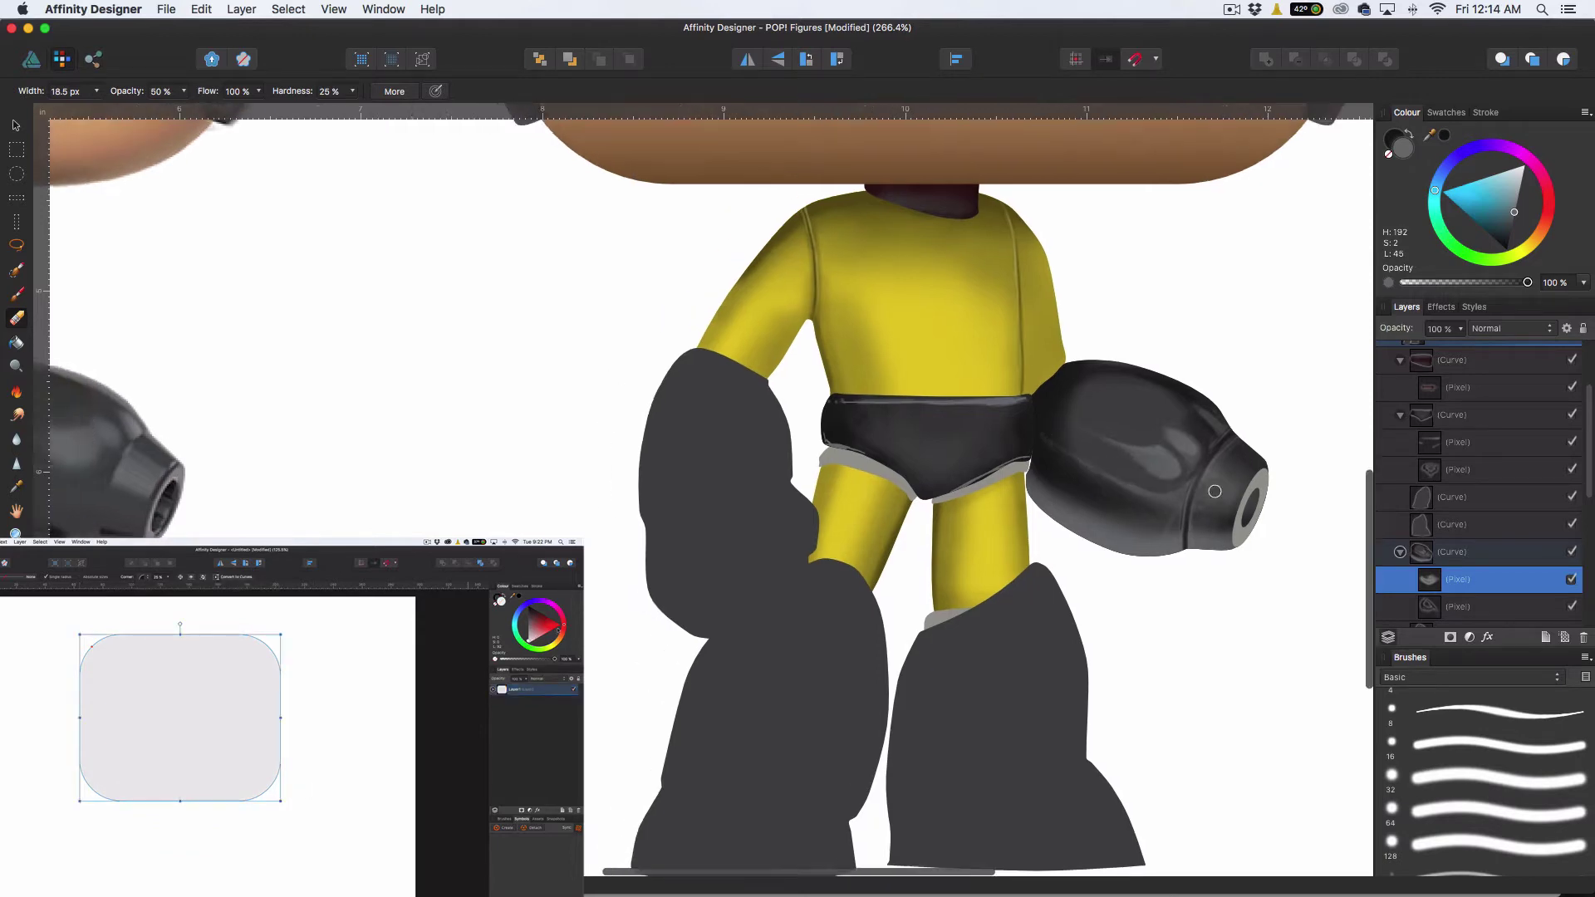
Soften the cannon's remaining highlights with wider soft Erasers of 28.1 and 49.2 px at 50% opacity
scroll(1184, 479, "down", 3)
scroll(1204, 484, "up", 5)
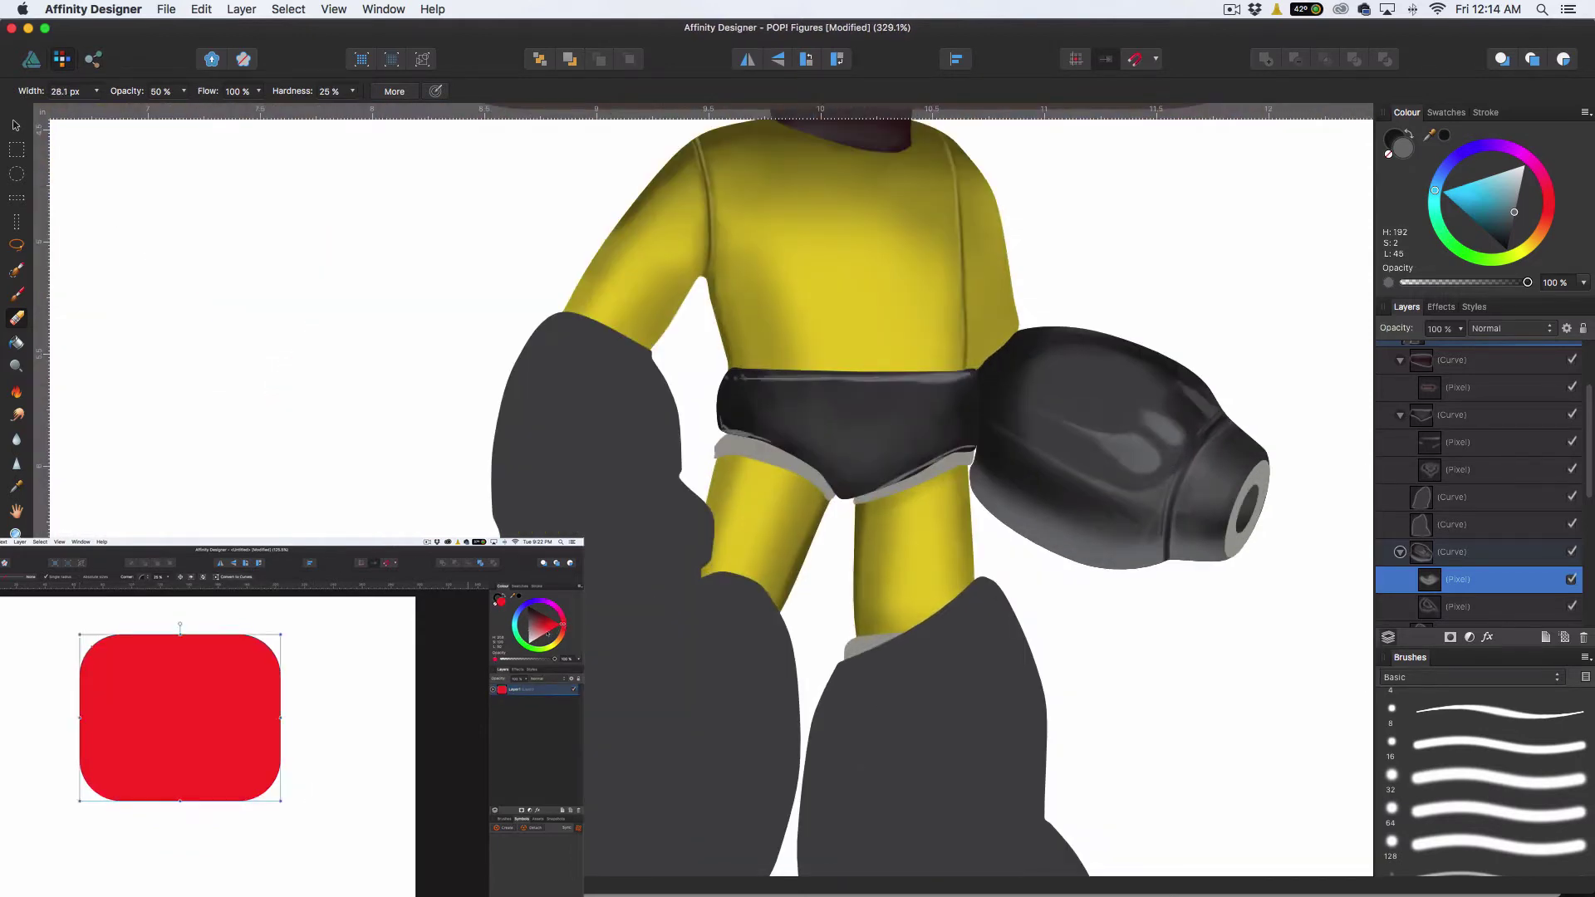
scroll(1150, 498, "down", 3)
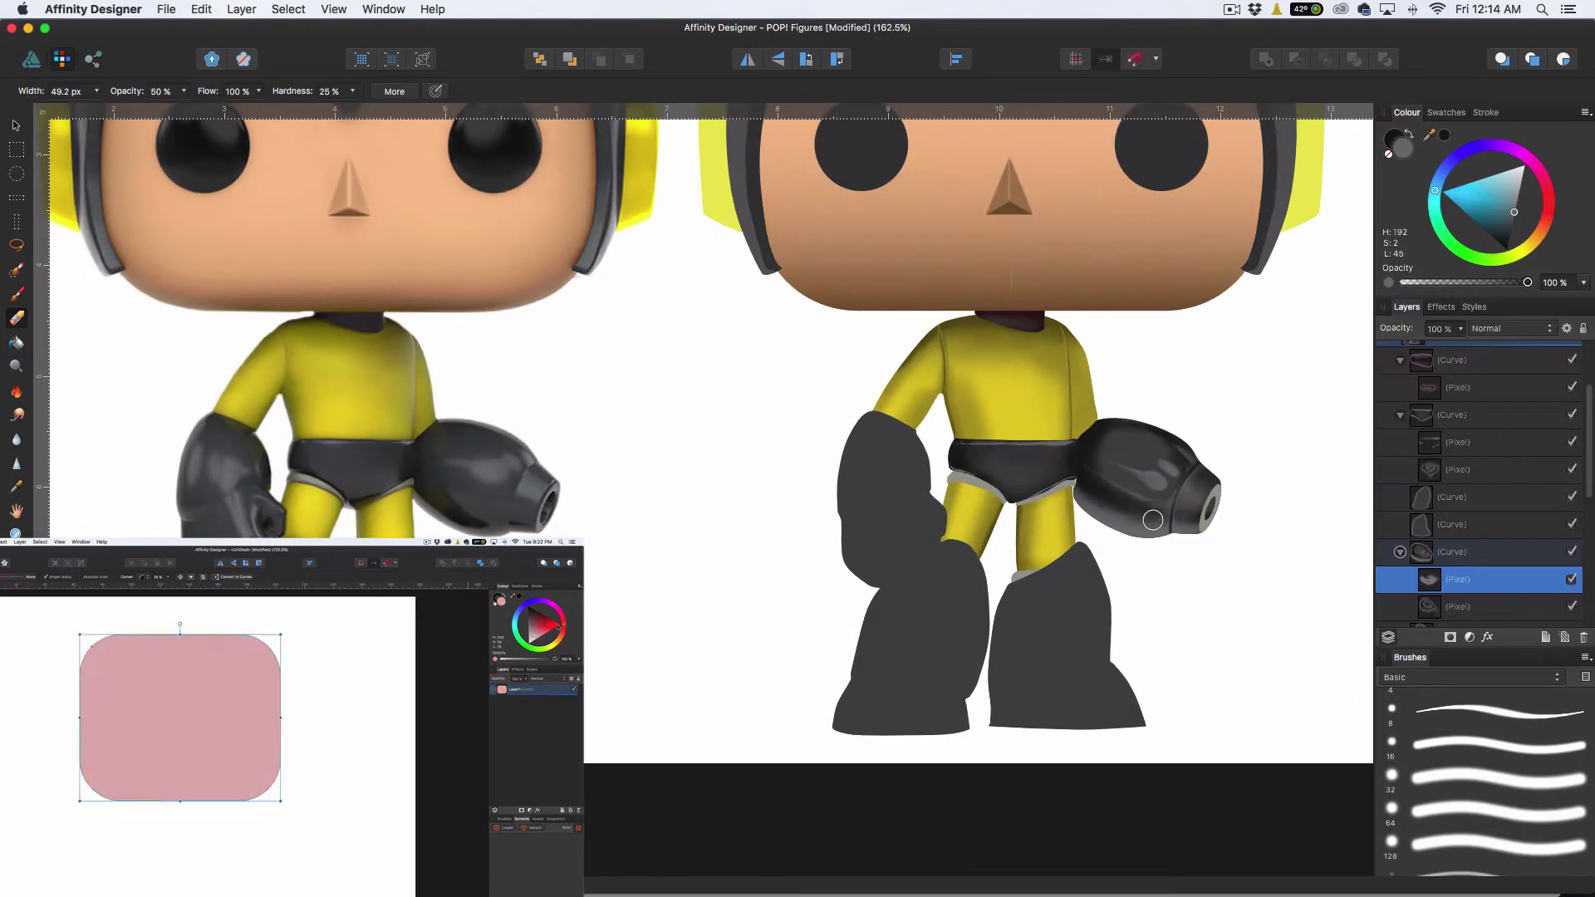
scroll(1152, 519, "down", 3)
scroll(1078, 603, "up", 5)
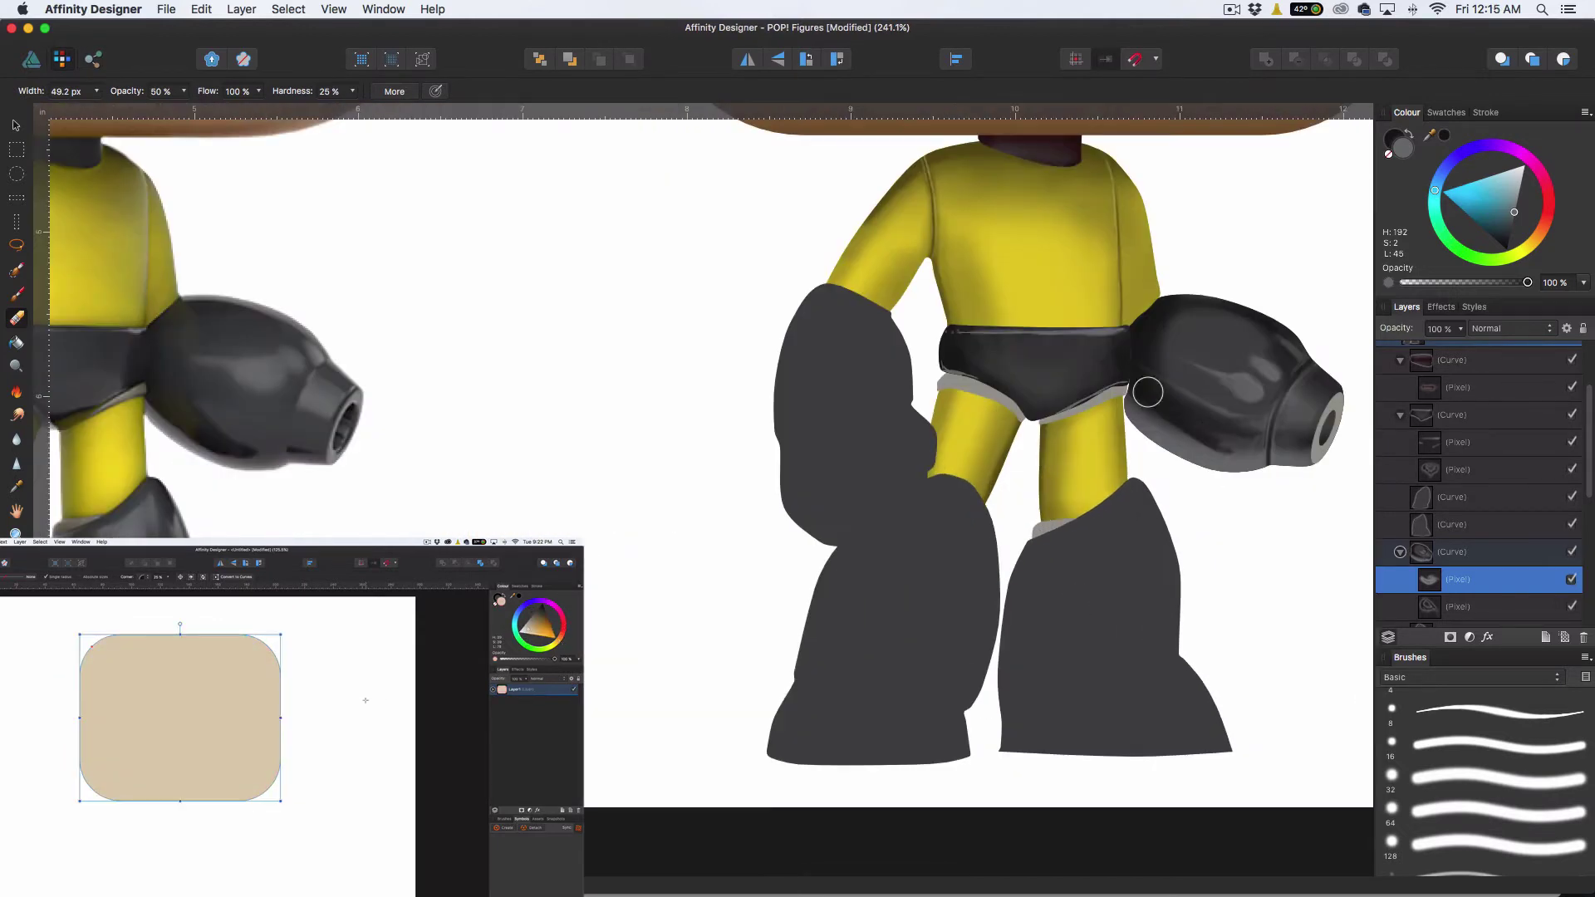
Erase the excess highlight along the cannon's underside with the 49.2 px Eraser at 50% opacity
left_click_drag(1247, 446, 1157, 396)
scroll(1236, 452, "down", 3)
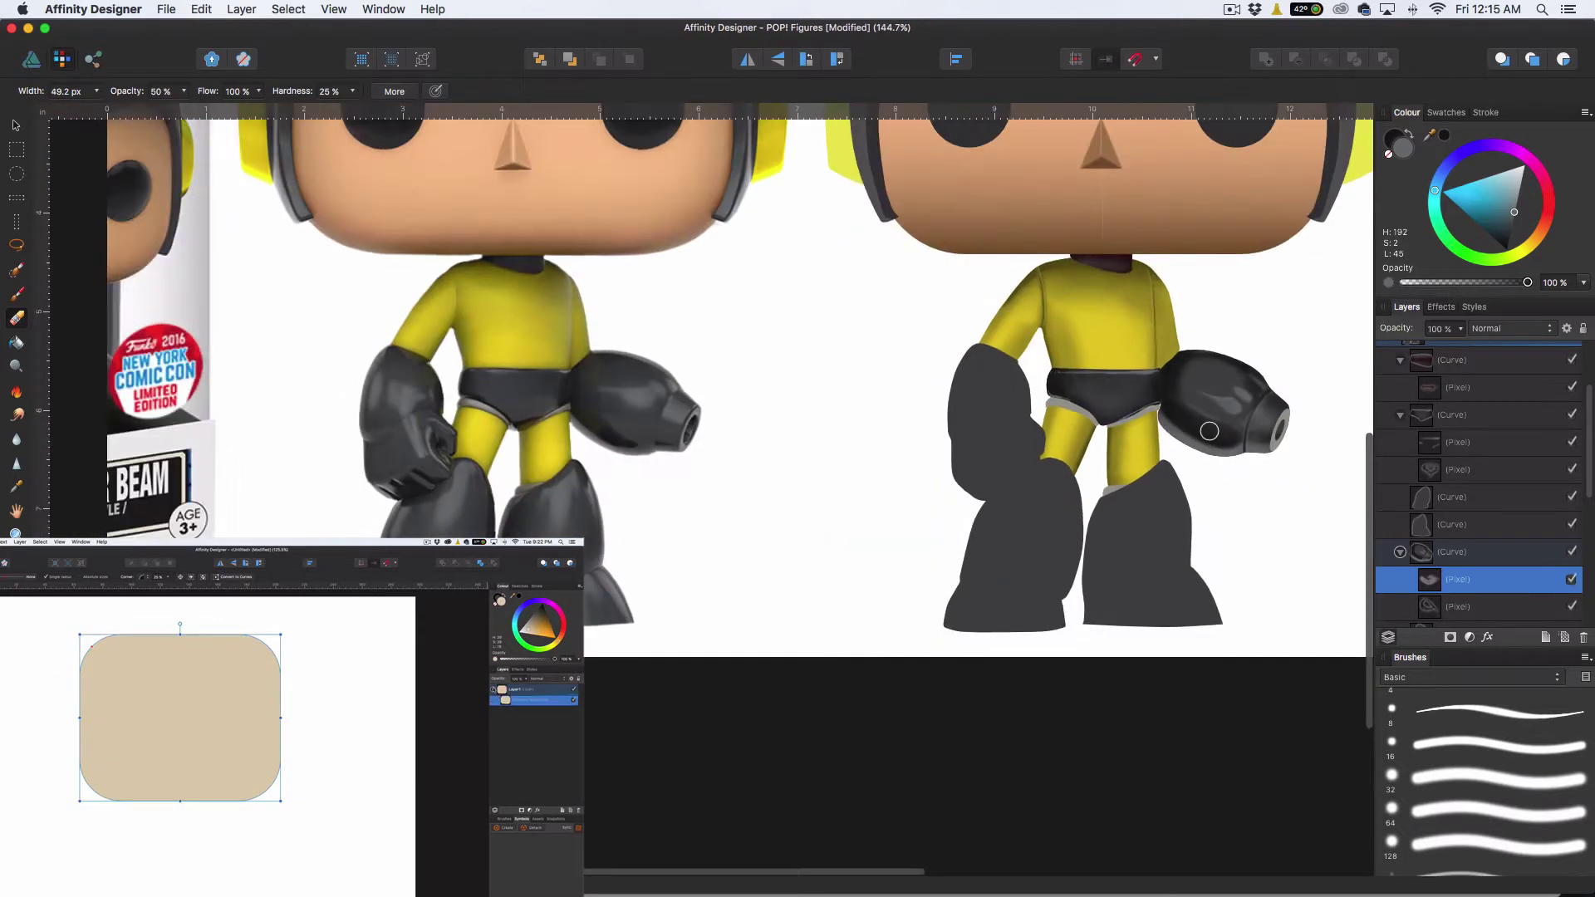
scroll(1246, 402, "up", 4)
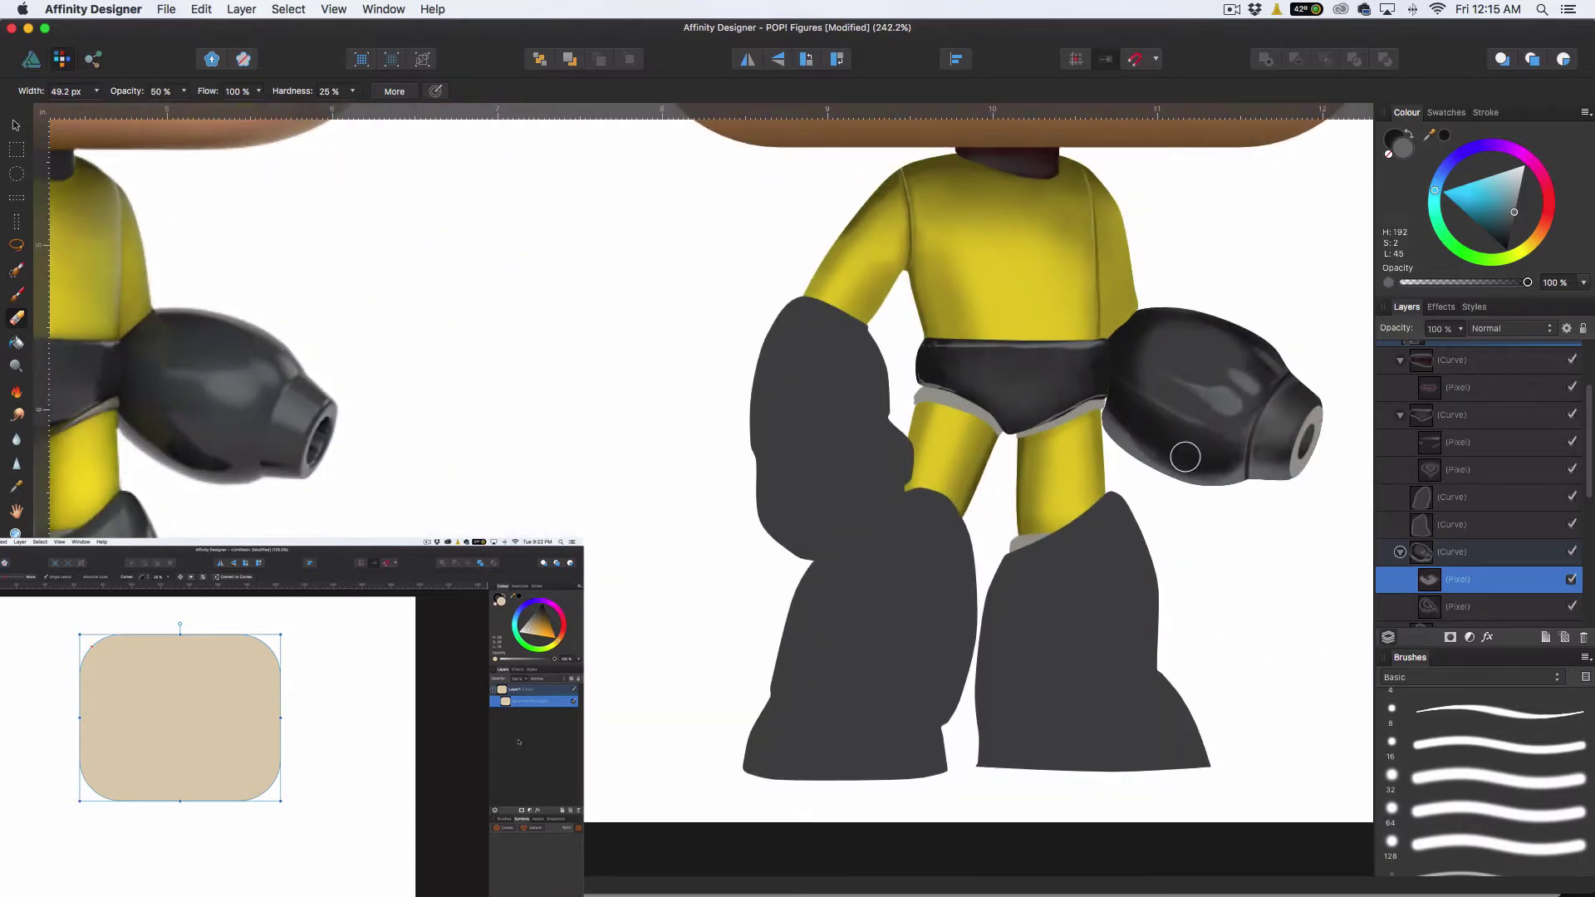
scroll(1183, 530, "down", 4)
scroll(1185, 531, "up", 1)
Paint soft grey reflections back onto the cannon's lower body with the Paint Brush at 20% opacity
left_click(16, 294)
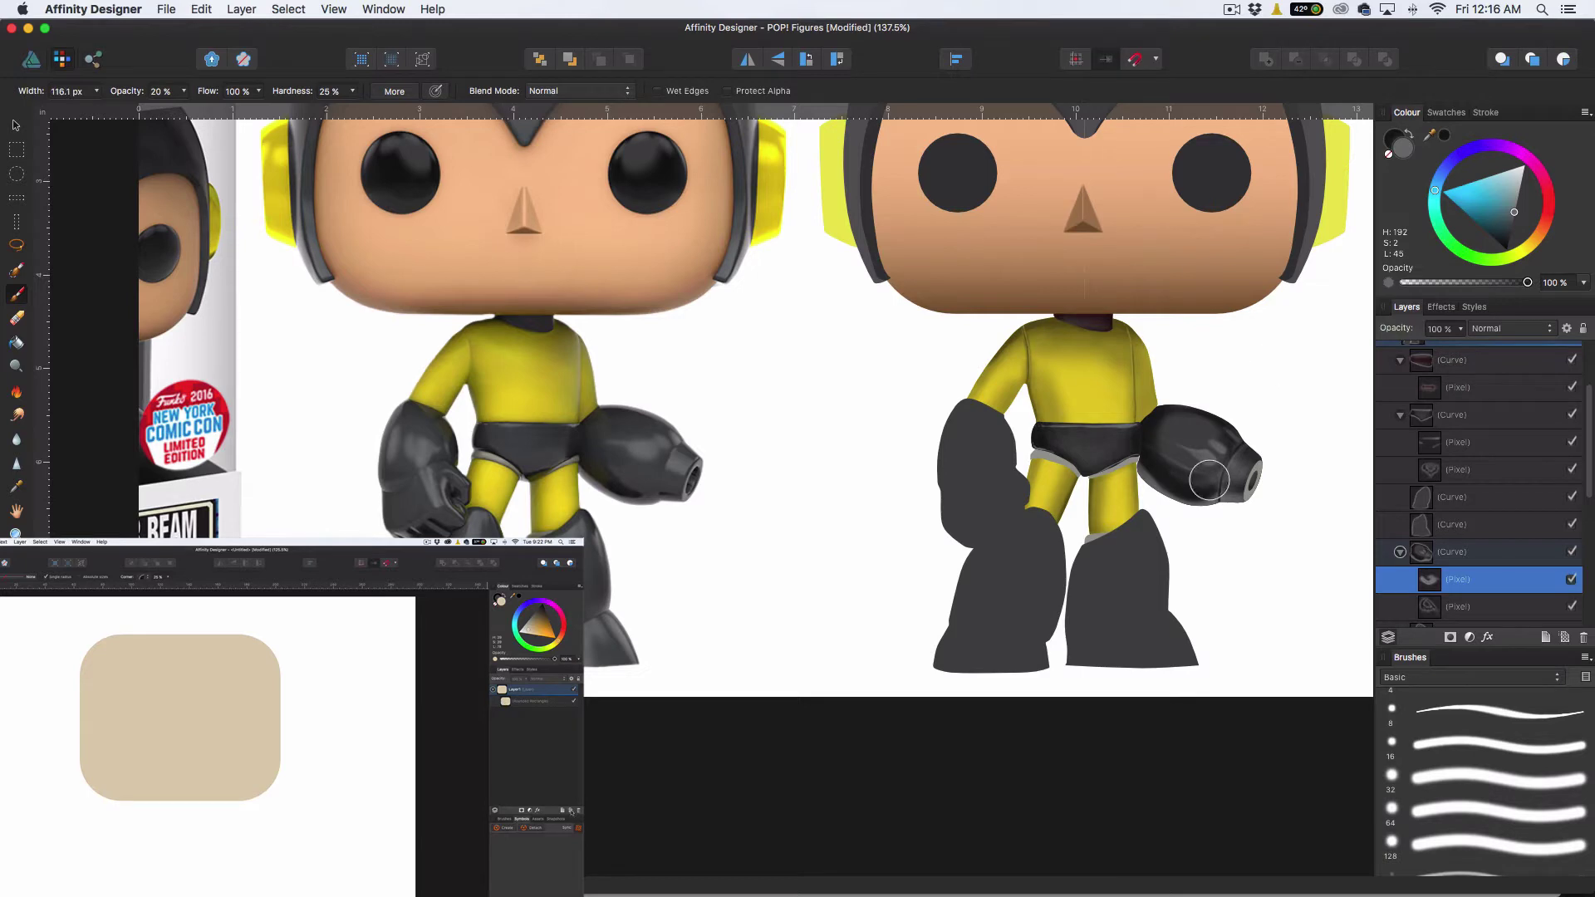
left_click(1486, 745)
key("2")
left_click(1486, 812)
key("2")
key("bracketright")
key("bracketright")
key("bracketright")
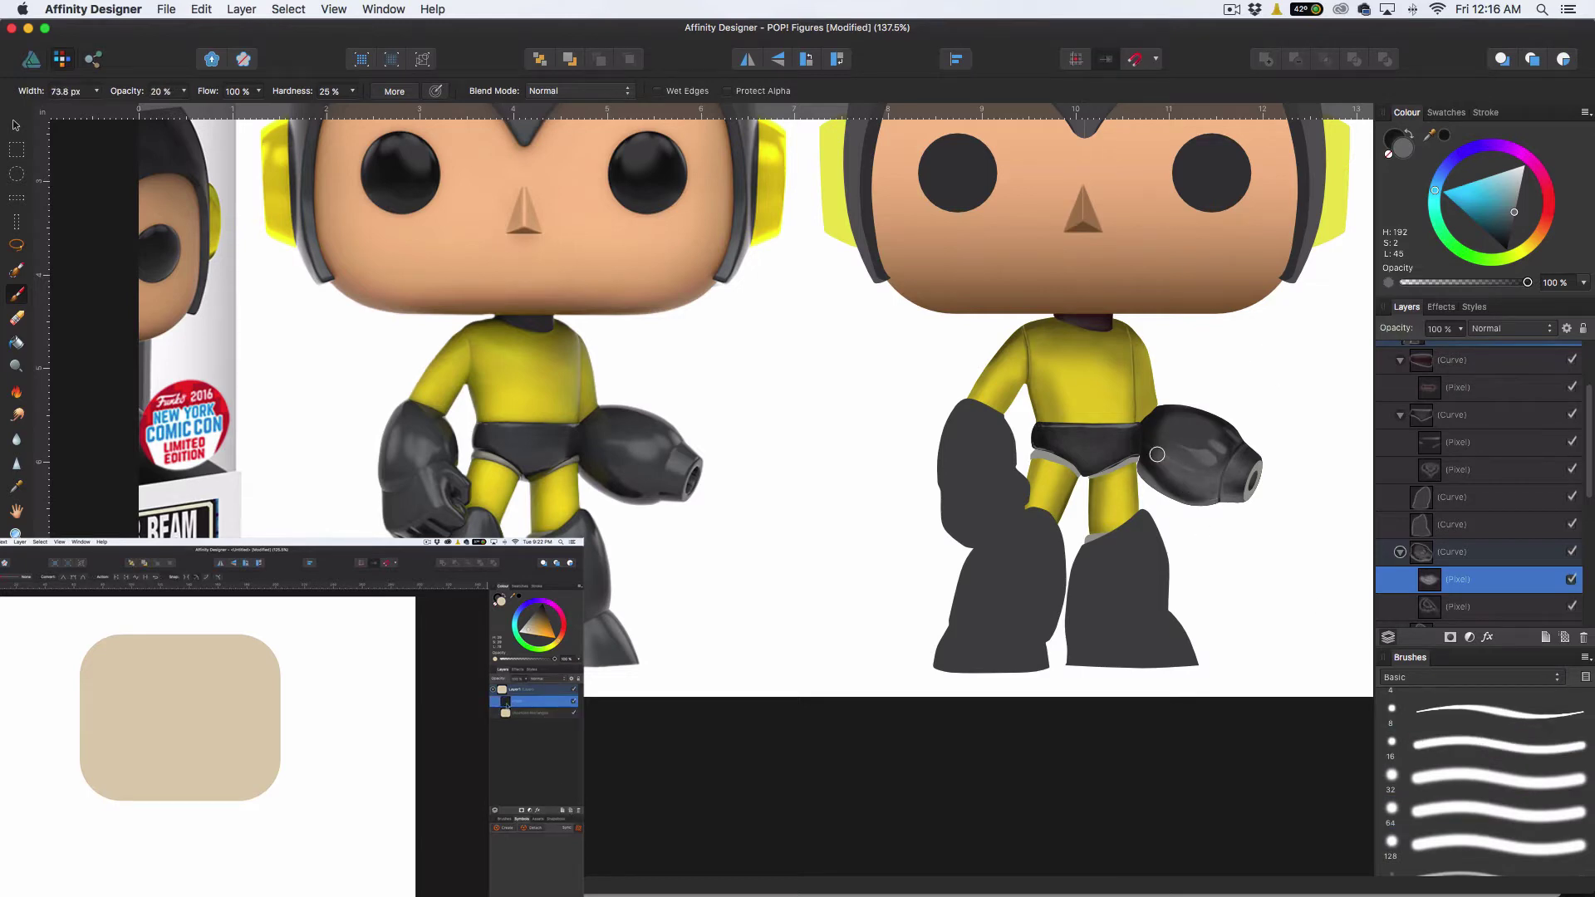
Paint a broad soft grey reflection across the cannon's lower body with the Paint Brush at 170.6 px and 20% opacity
scroll(1205, 477, "up", 4)
key("bracketright")
key("bracketright")
key("bracketright")
key("bracketright")
key("bracketright")
left_click_drag(1193, 466, 1147, 445)
scroll(1217, 472, "down", 4)
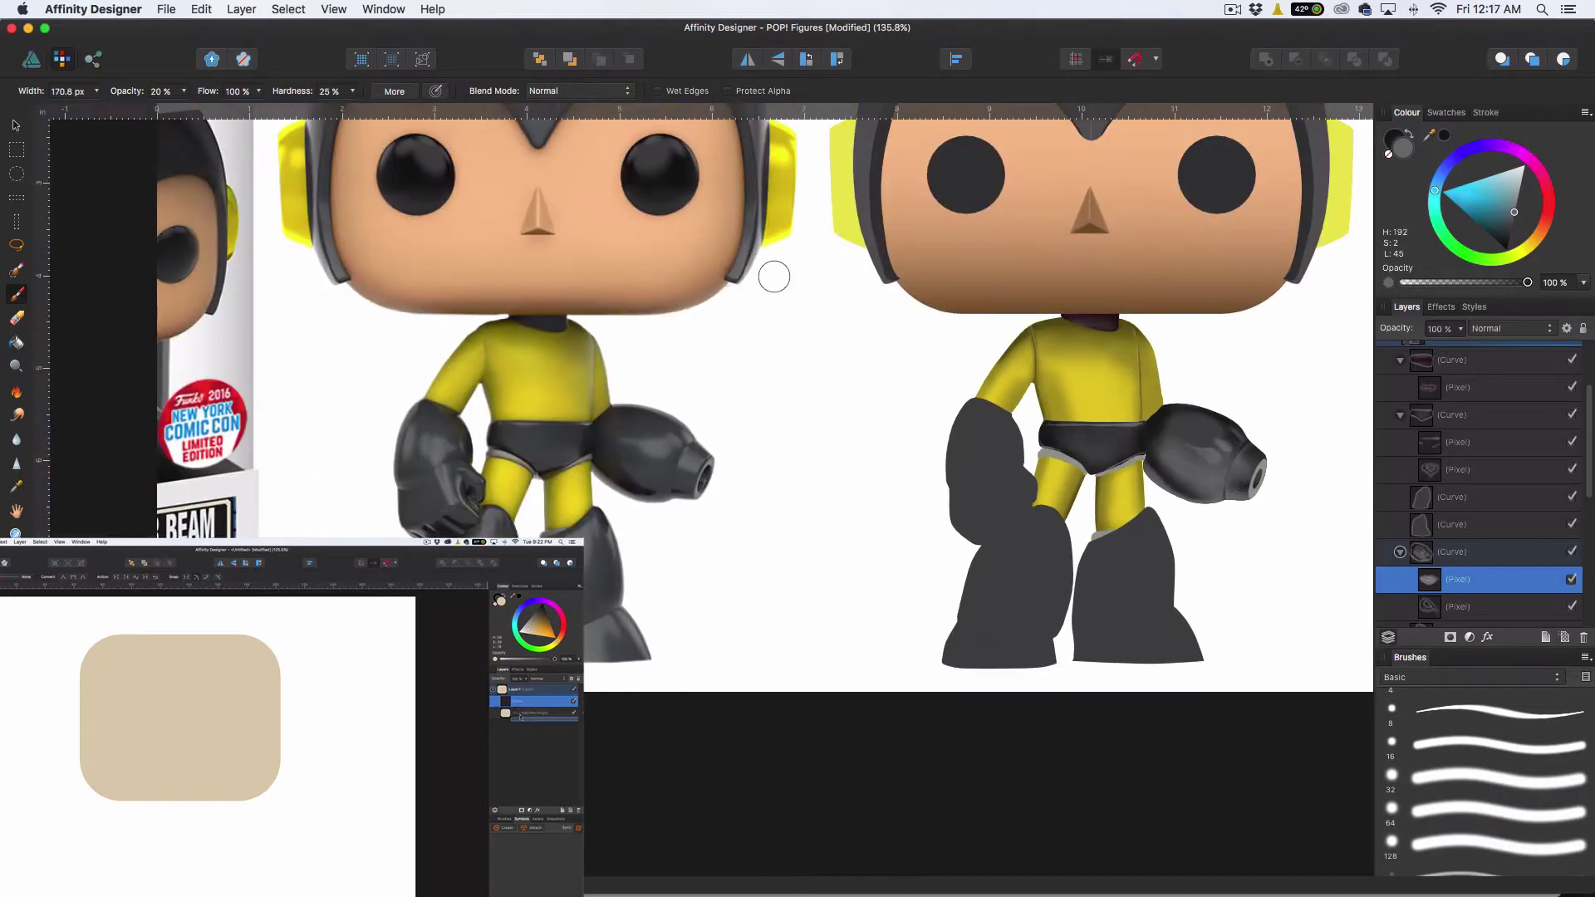
Set the cannon highlight layer's blend mode to Screen and thin its reflections with soft 78.3 and 84.1 px Erasers at 20% opacity
left_click(1521, 330)
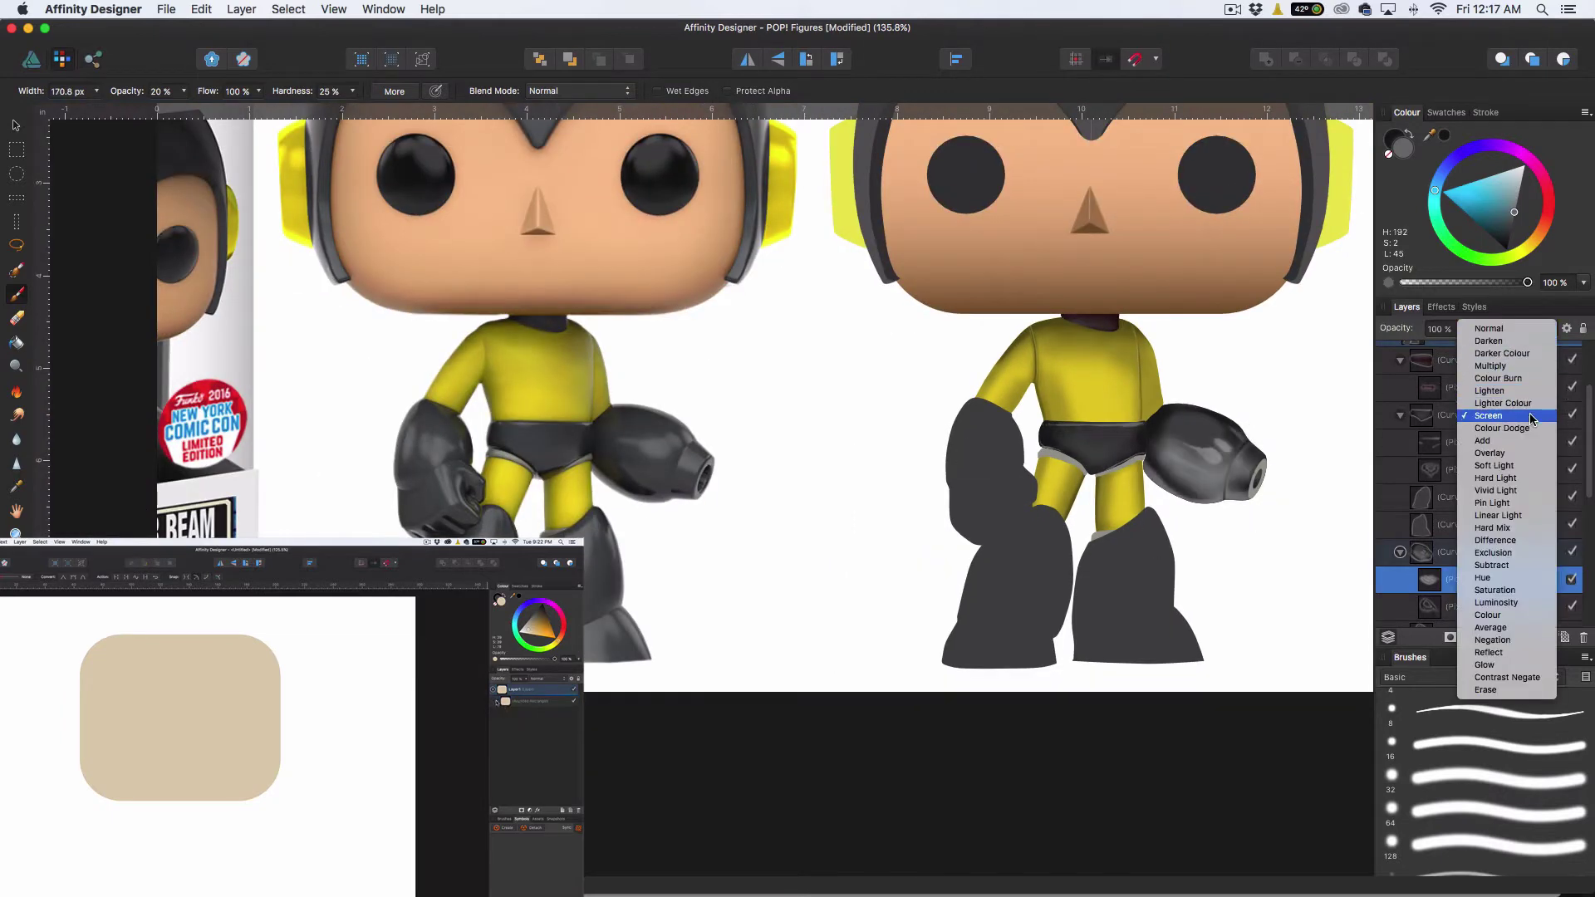
left_click(1529, 417)
scroll(1253, 535, "right", 3)
key("e")
scroll(1072, 453, "up", 2)
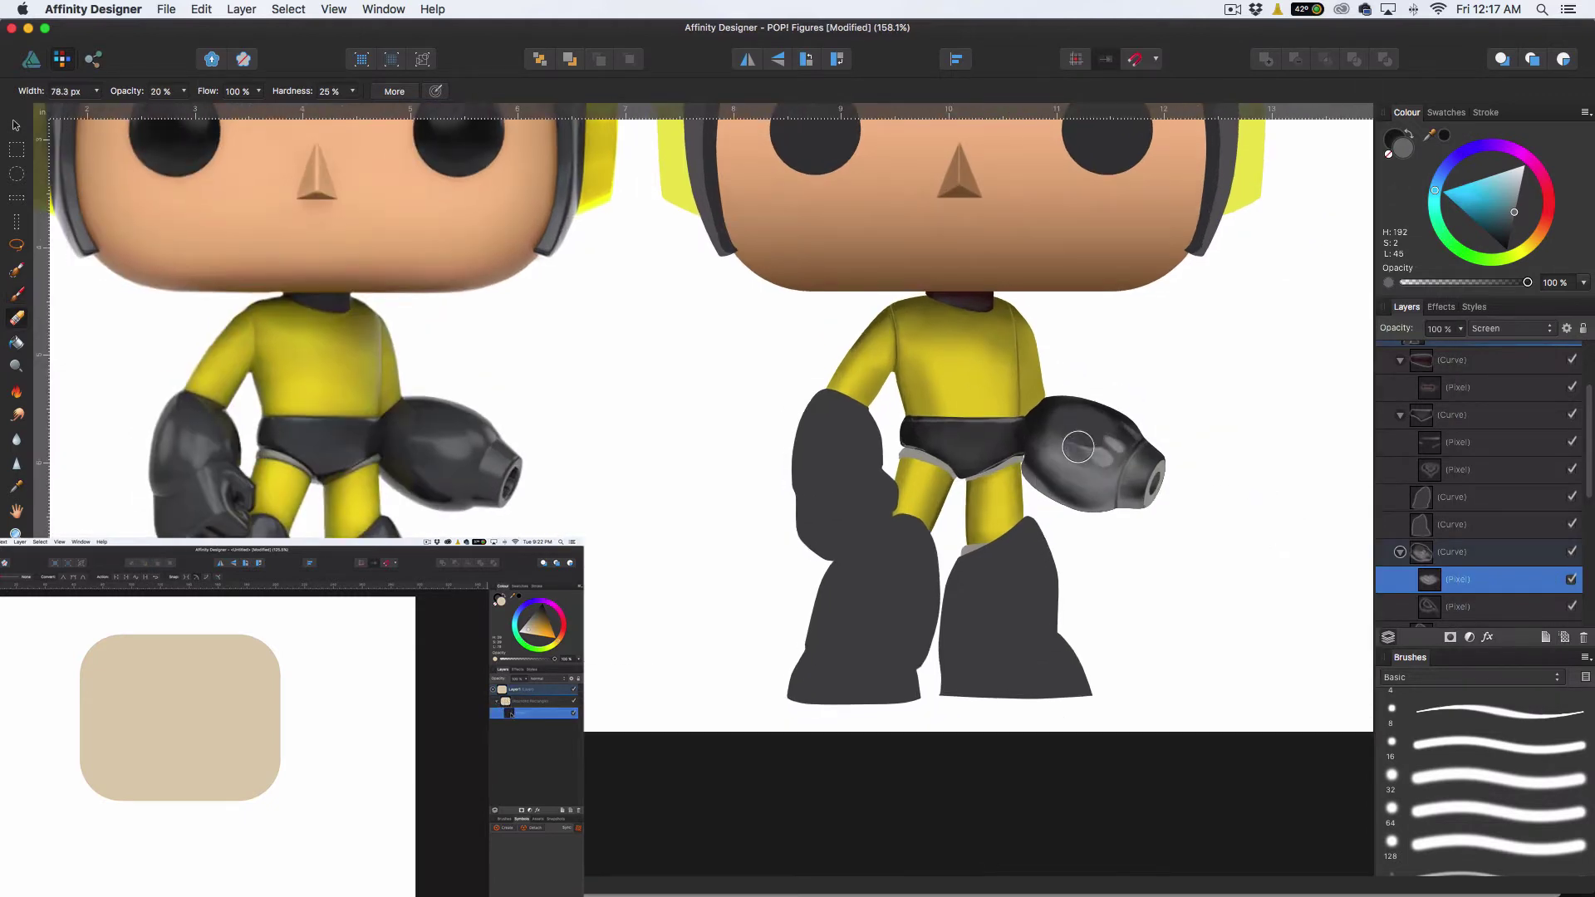
mouse_move(1079, 449)
left_mouse_down()
mouse_move(1090, 477)
mouse_move(1043, 449)
mouse_move(1089, 490)
mouse_move(1103, 480)
left_mouse_up()
key("bracketright")
key("bracketright")
key("bracketright")
key("bracketright")
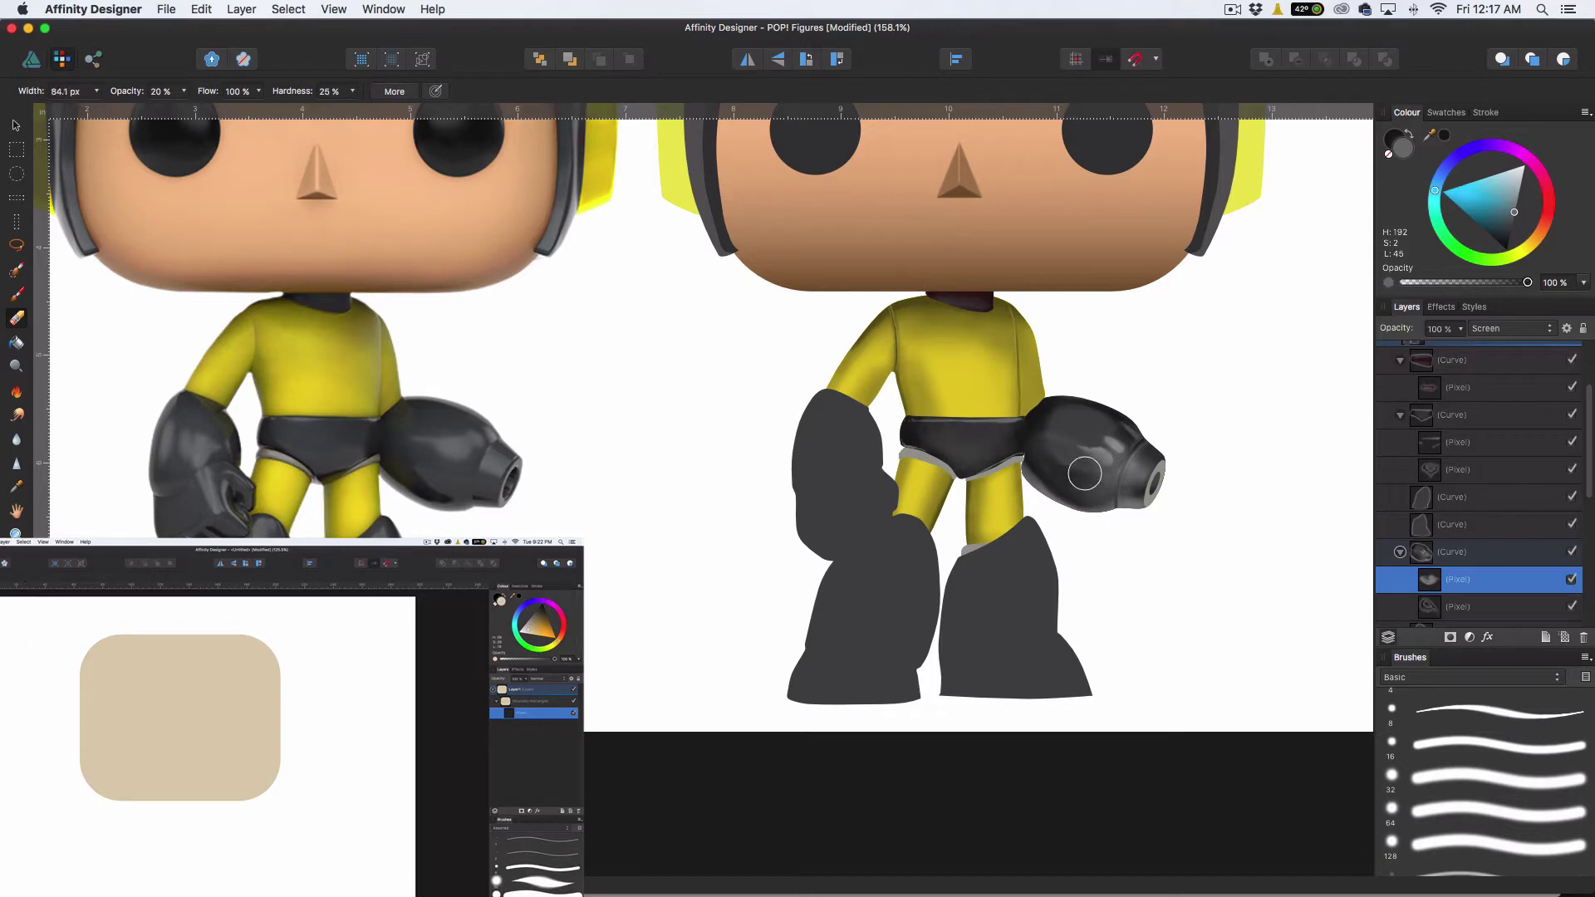
Erase the reflection along the cannon's muzzle seam at 20.5 px and 60% opacity, and blend it at 62.6 px and 10%
key("bracketleft")
key("bracketleft")
key("bracketleft")
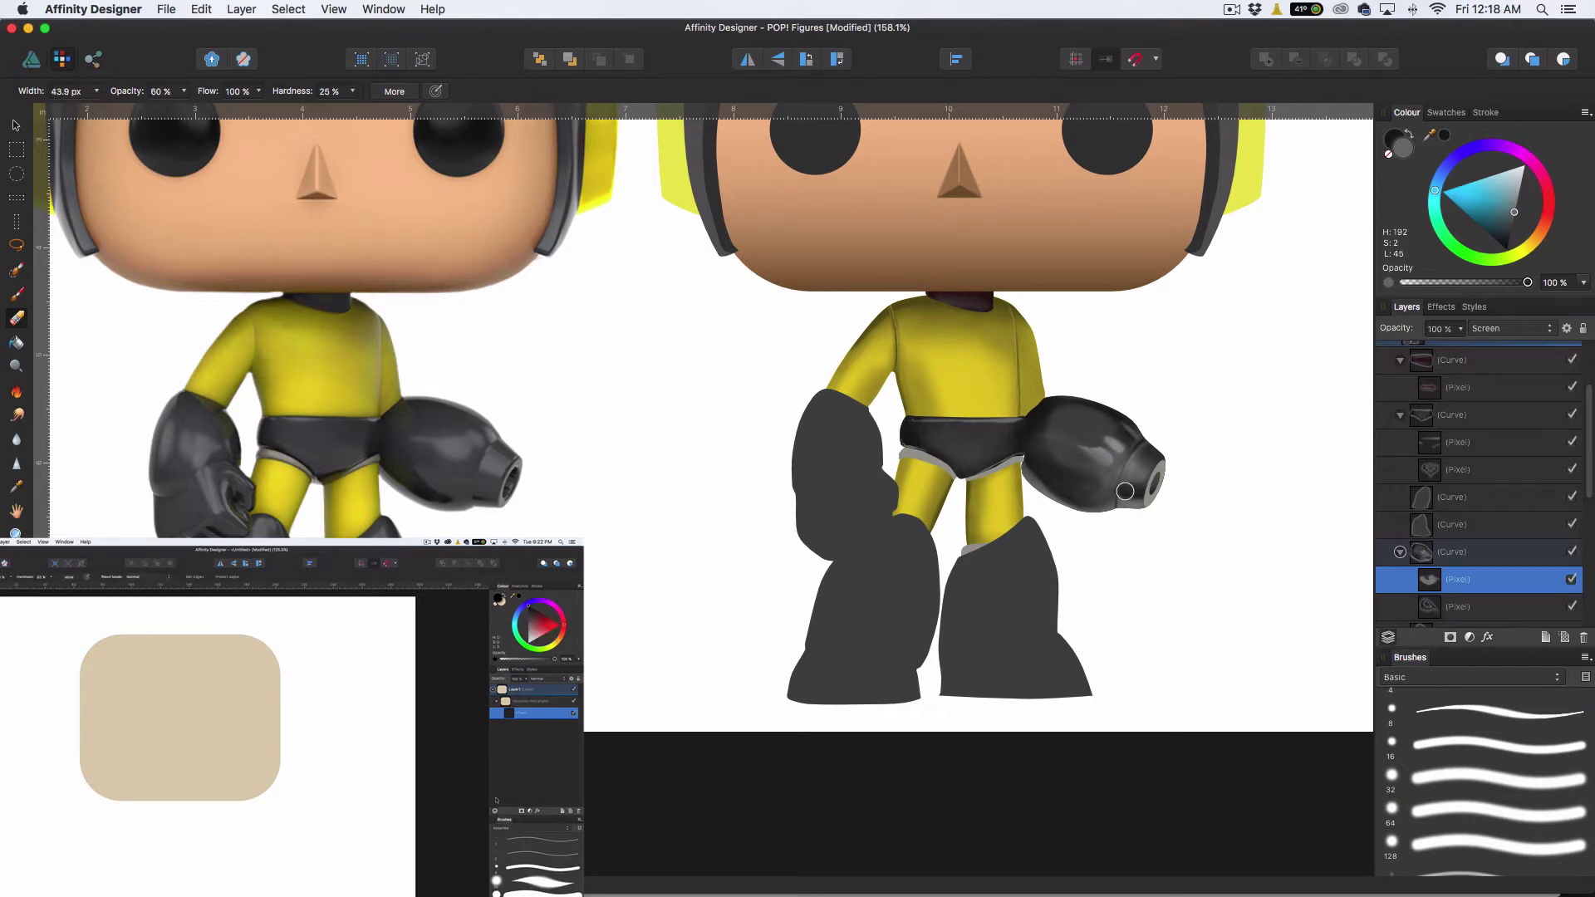
key("bracketleft")
scroll(1173, 503, "up", 3)
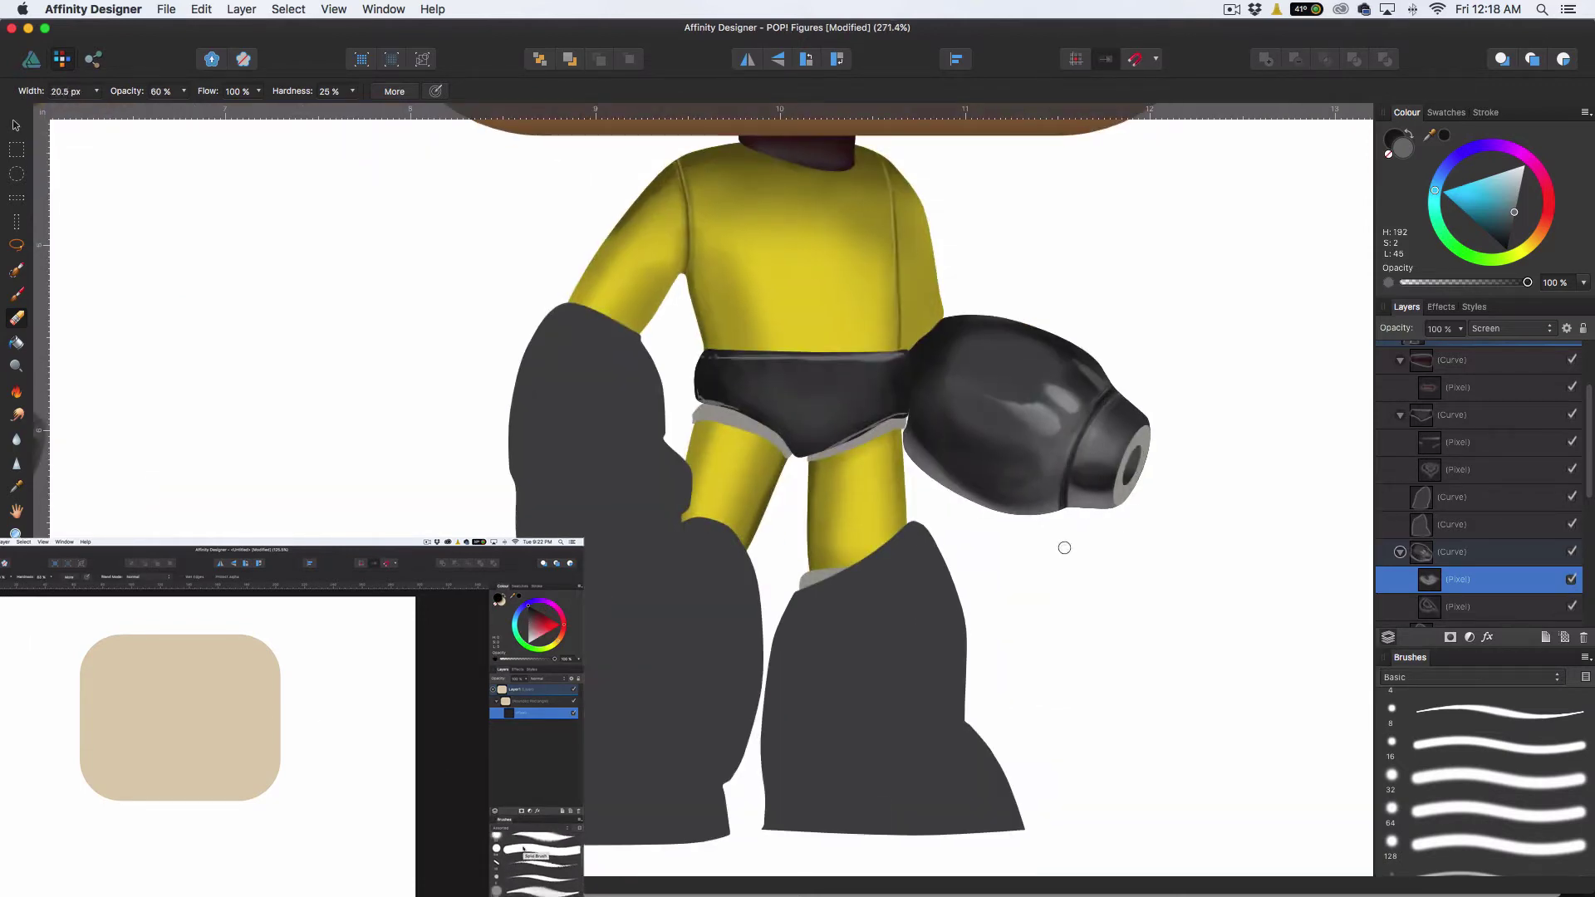
left_click_drag(1103, 400, 1070, 497)
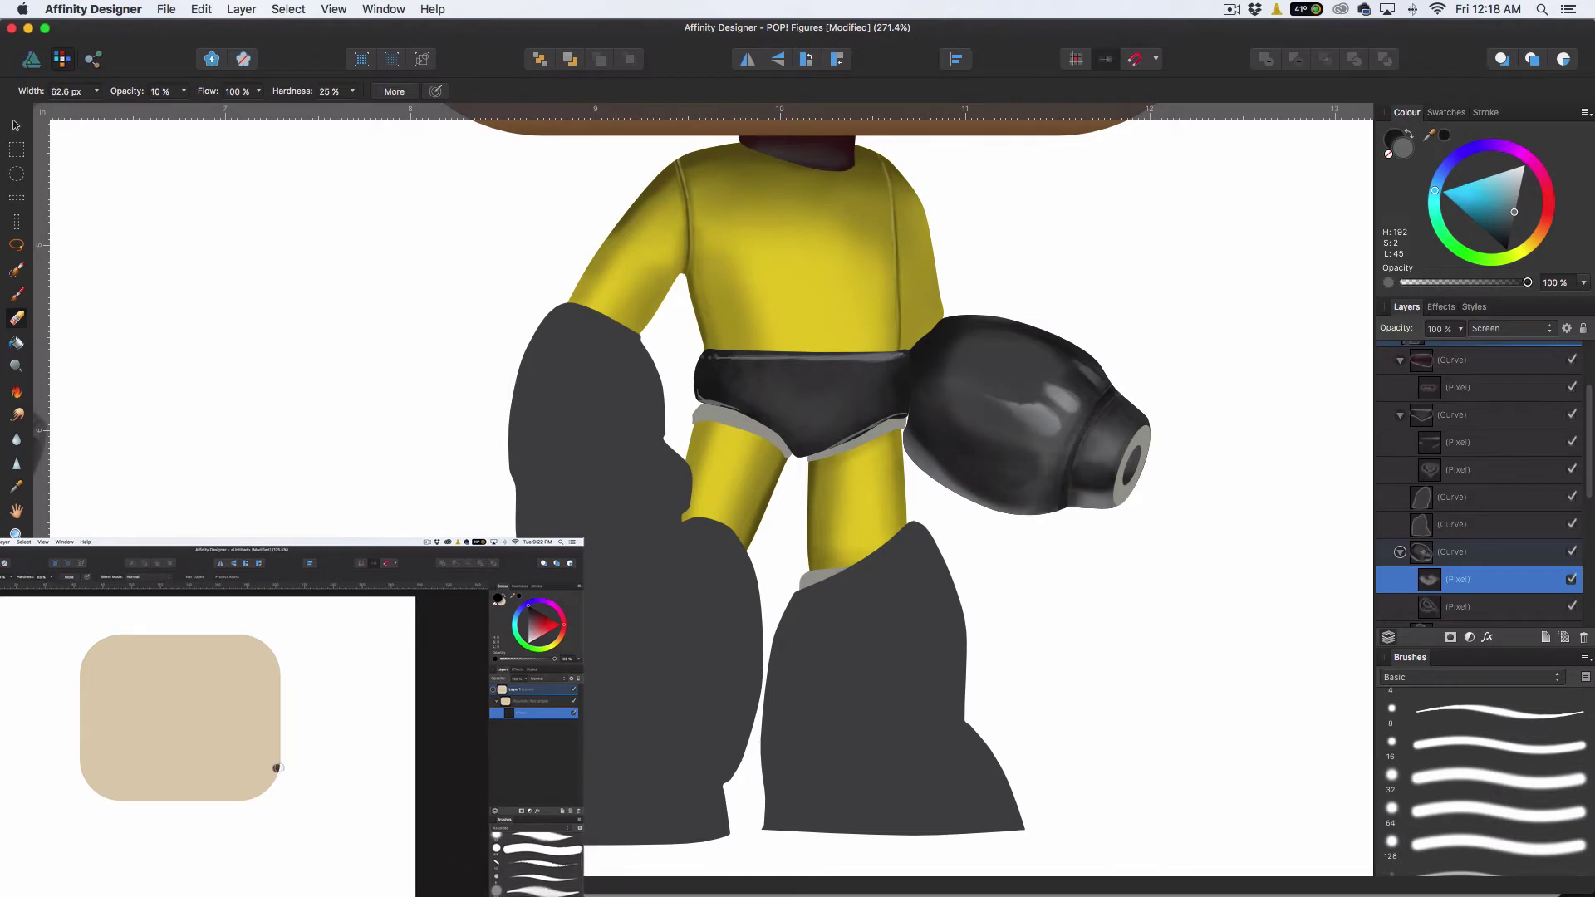
key("2")
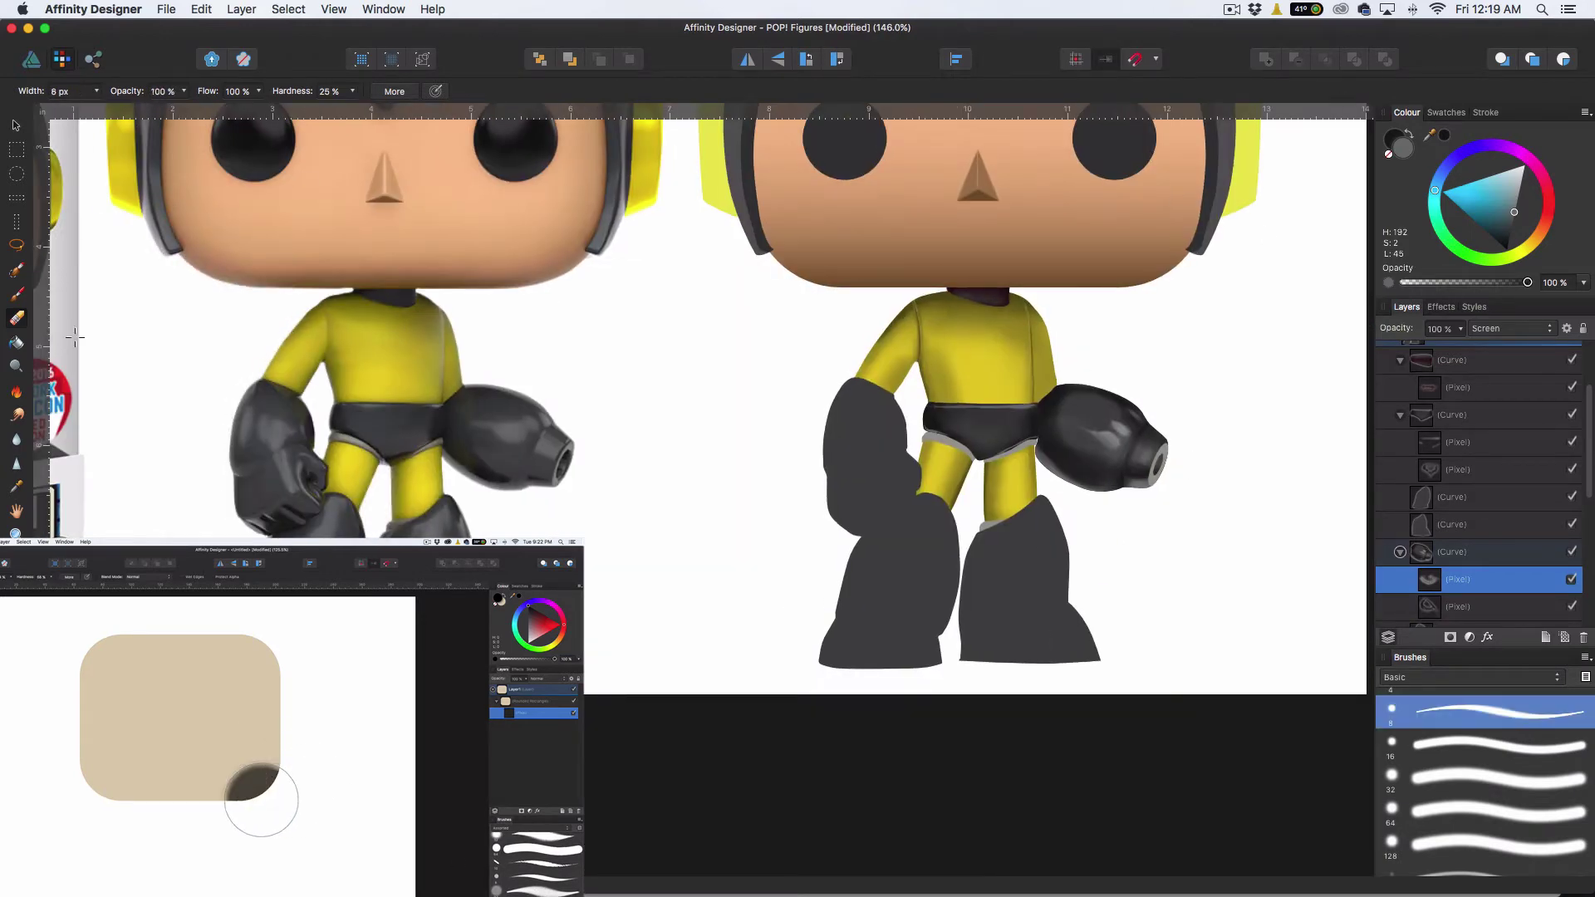
Trace a thin grey rim highlight along the cannon's edge with the 8 px basic Paint Brush at 40% opacity
left_click(16, 294)
left_click(1501, 712)
key("4")
scroll(1067, 482, "up", 5)
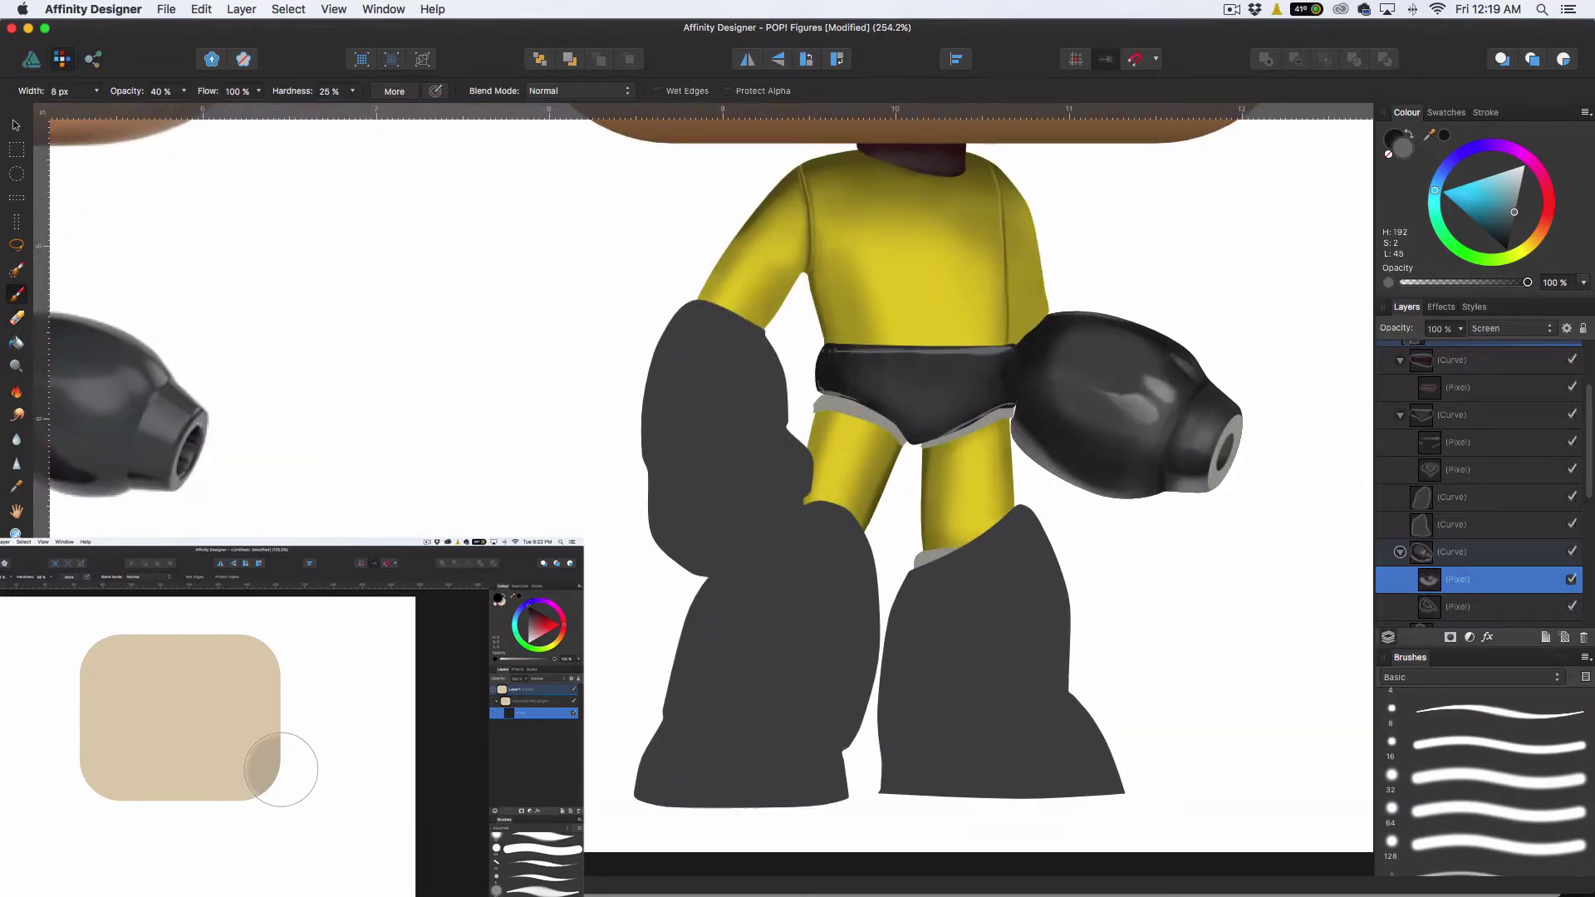
scroll(1085, 499, "down", 3)
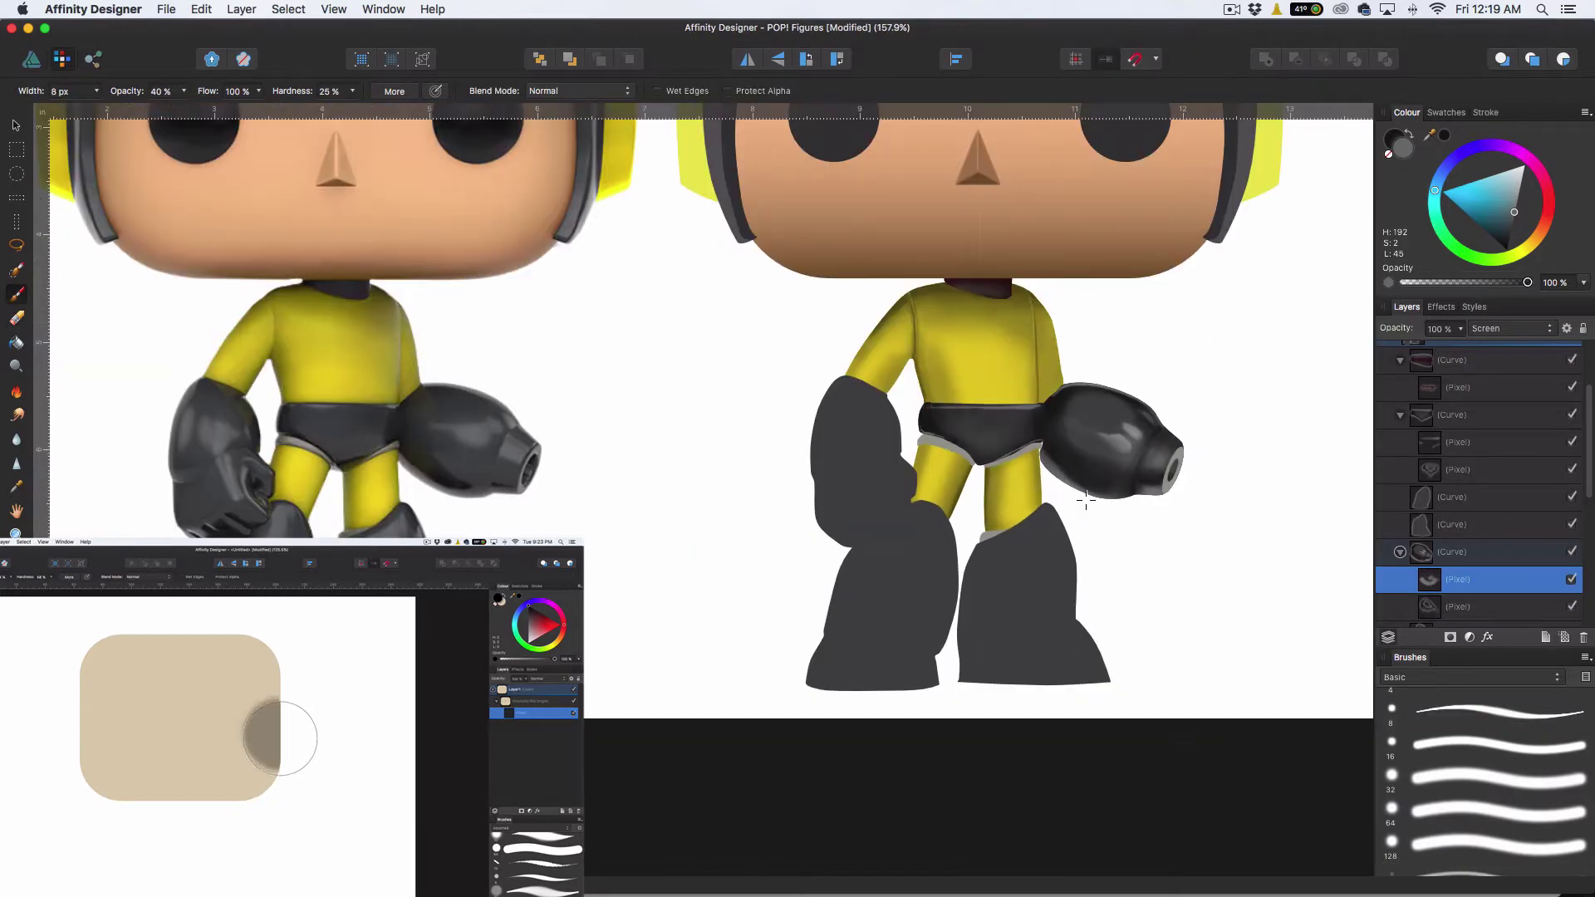
scroll(1086, 500, "up", 3)
scroll(1247, 424, "down", 3)
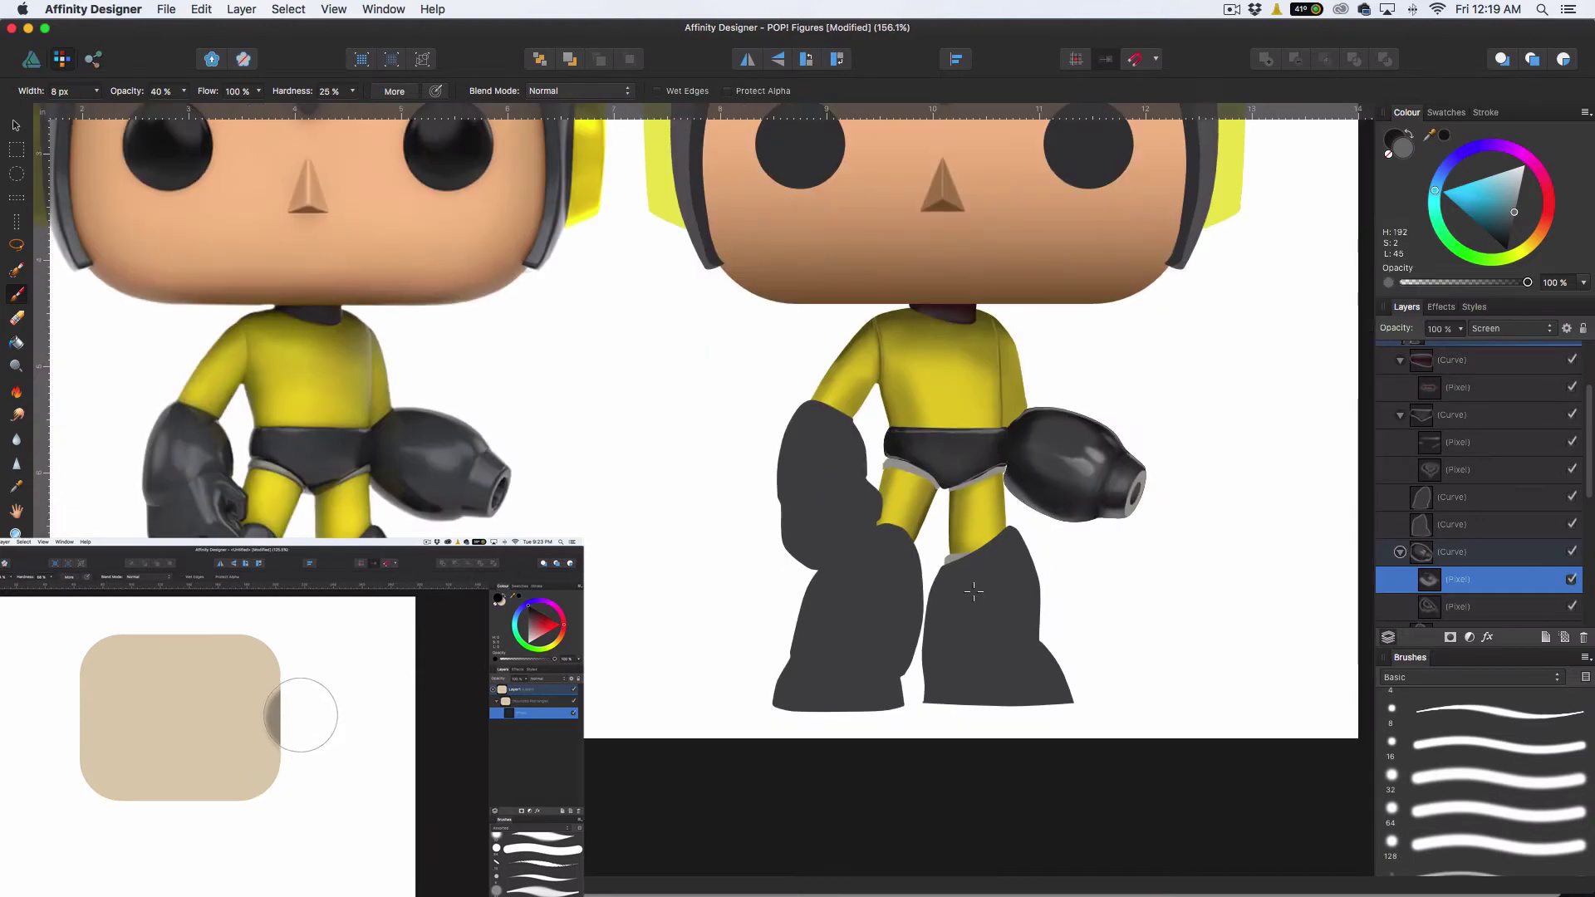
scroll(1168, 502, "up", 4)
mouse_move(1106, 457)
left_mouse_down()
mouse_move(1074, 387)
mouse_move(1055, 388)
left_mouse_up()
Paint a fine grey highlight along the seam between cannon body and muzzle with the 8.8 px brush at 40% opacity
key("bracketright")
key("bracketright")
key("bracketright")
key("bracketright")
key("bracketright")
key("bracketright")
key("bracketright")
key("bracketright")
key("bracketright")
key("bracketright")
scroll(1204, 481, "down", 3)
scroll(1196, 495, "up", 4)
key("bracketleft")
key("bracketleft")
key("bracketleft")
key("bracketleft")
key("bracketleft")
key("bracketleft")
key("bracketleft")
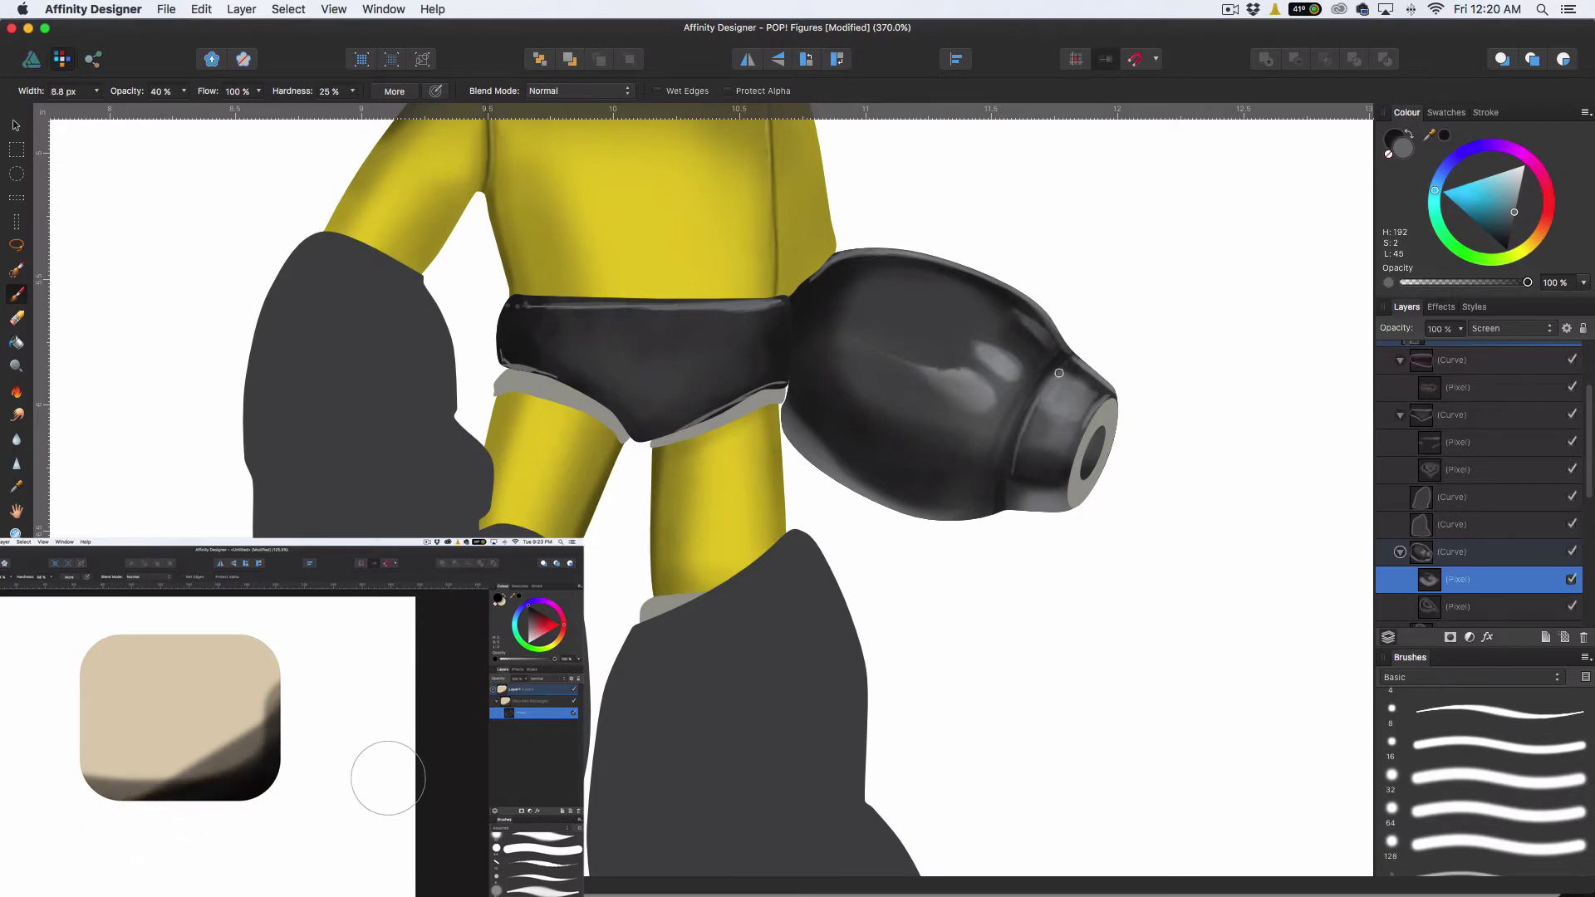
left_click_drag(1037, 366, 995, 511)
scroll(1196, 487, "down", 3)
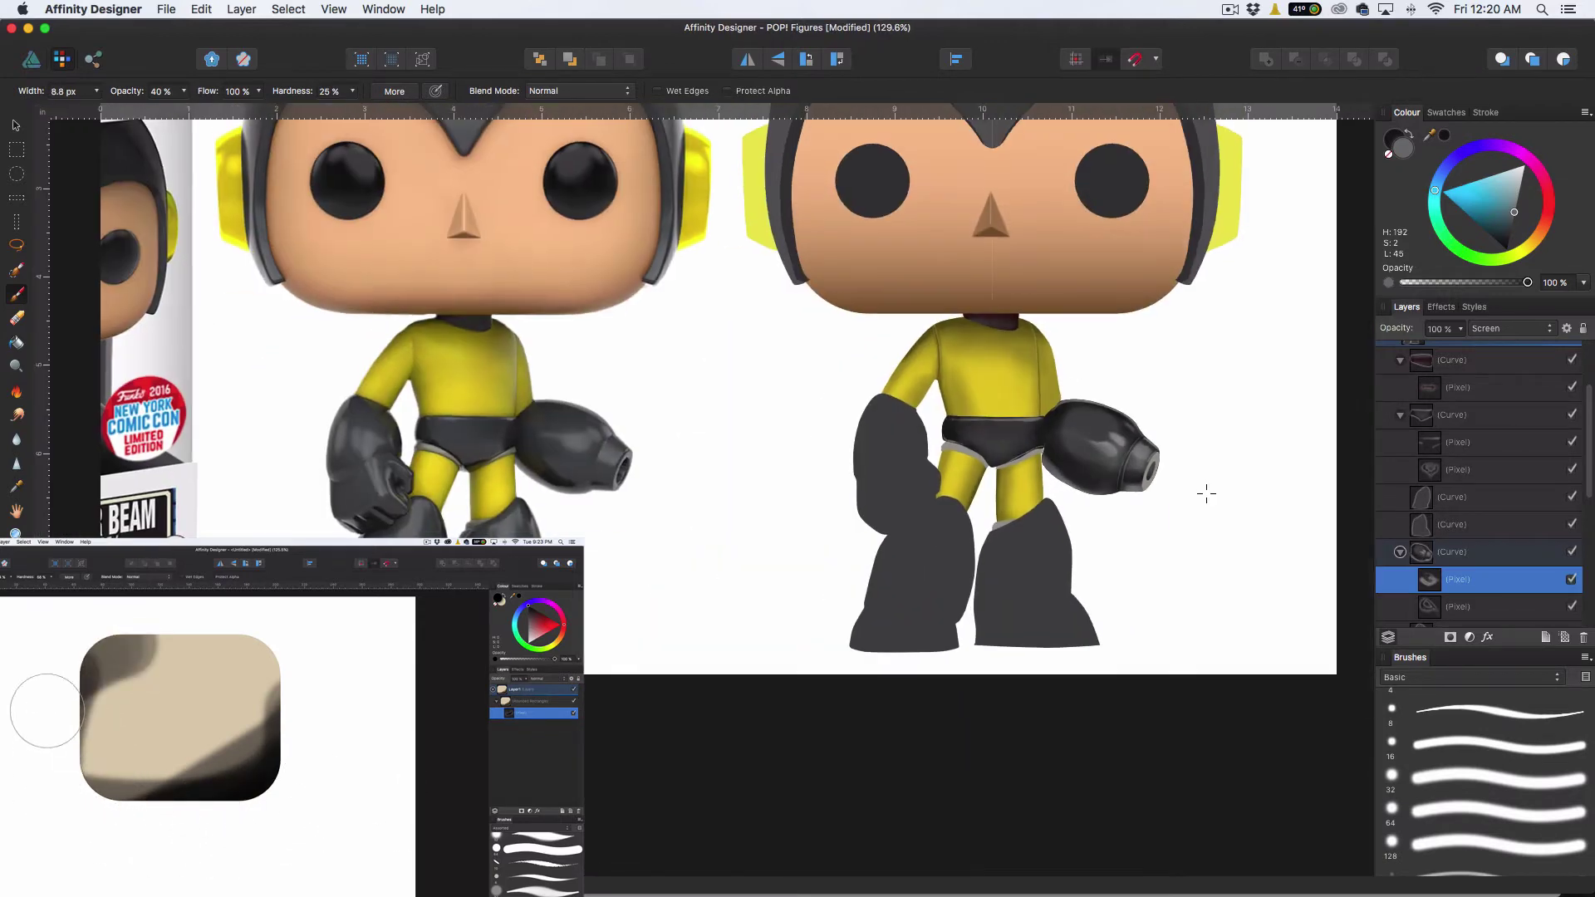
scroll(1197, 486, "up", 3)
left_click_drag(1095, 424, 1092, 441)
Touch up the cannon's rim with the 11.7 px brush at 100% opacity, and soften it with the 29.5 px Eraser at 10%
key("0")
key("bracketright")
key("bracketright")
key("bracketright")
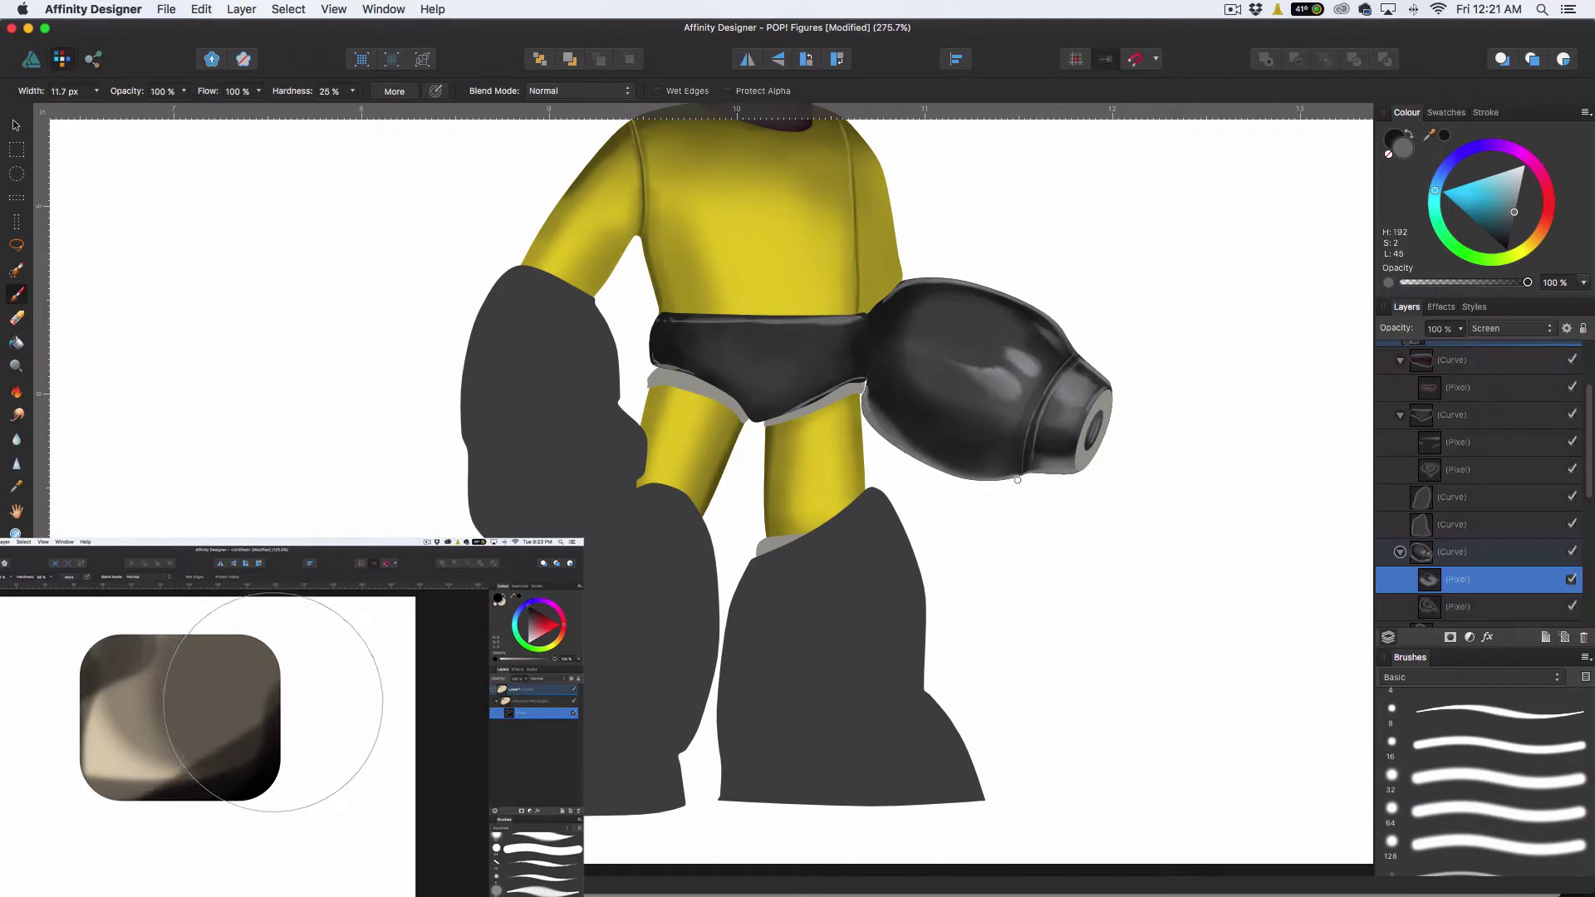
key("e")
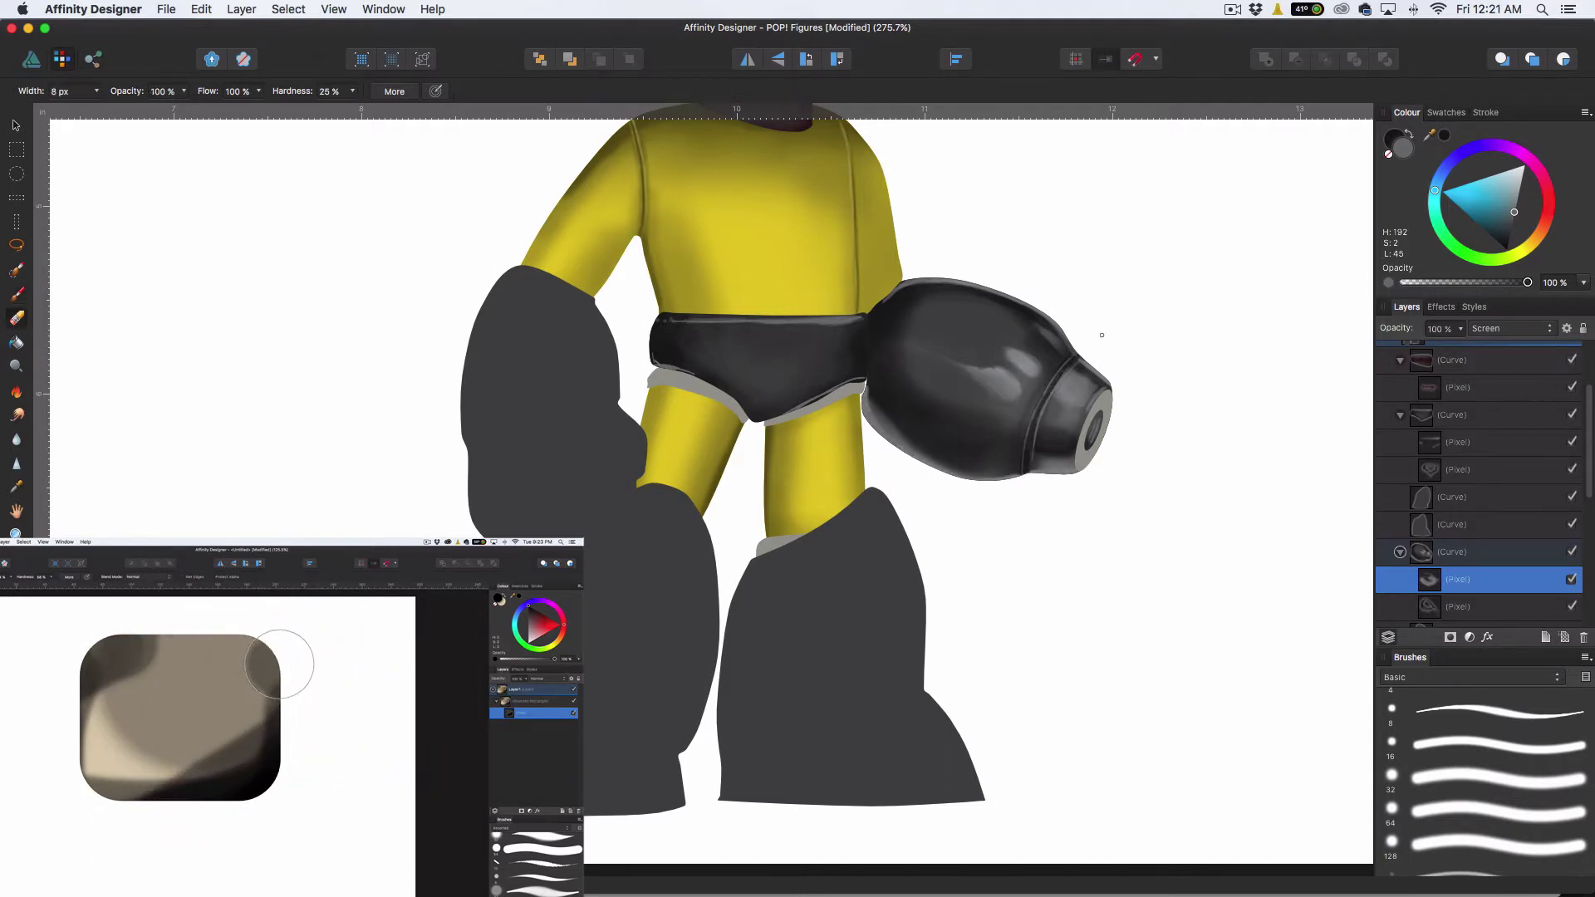
key("bracketleft")
key("bracketleft")
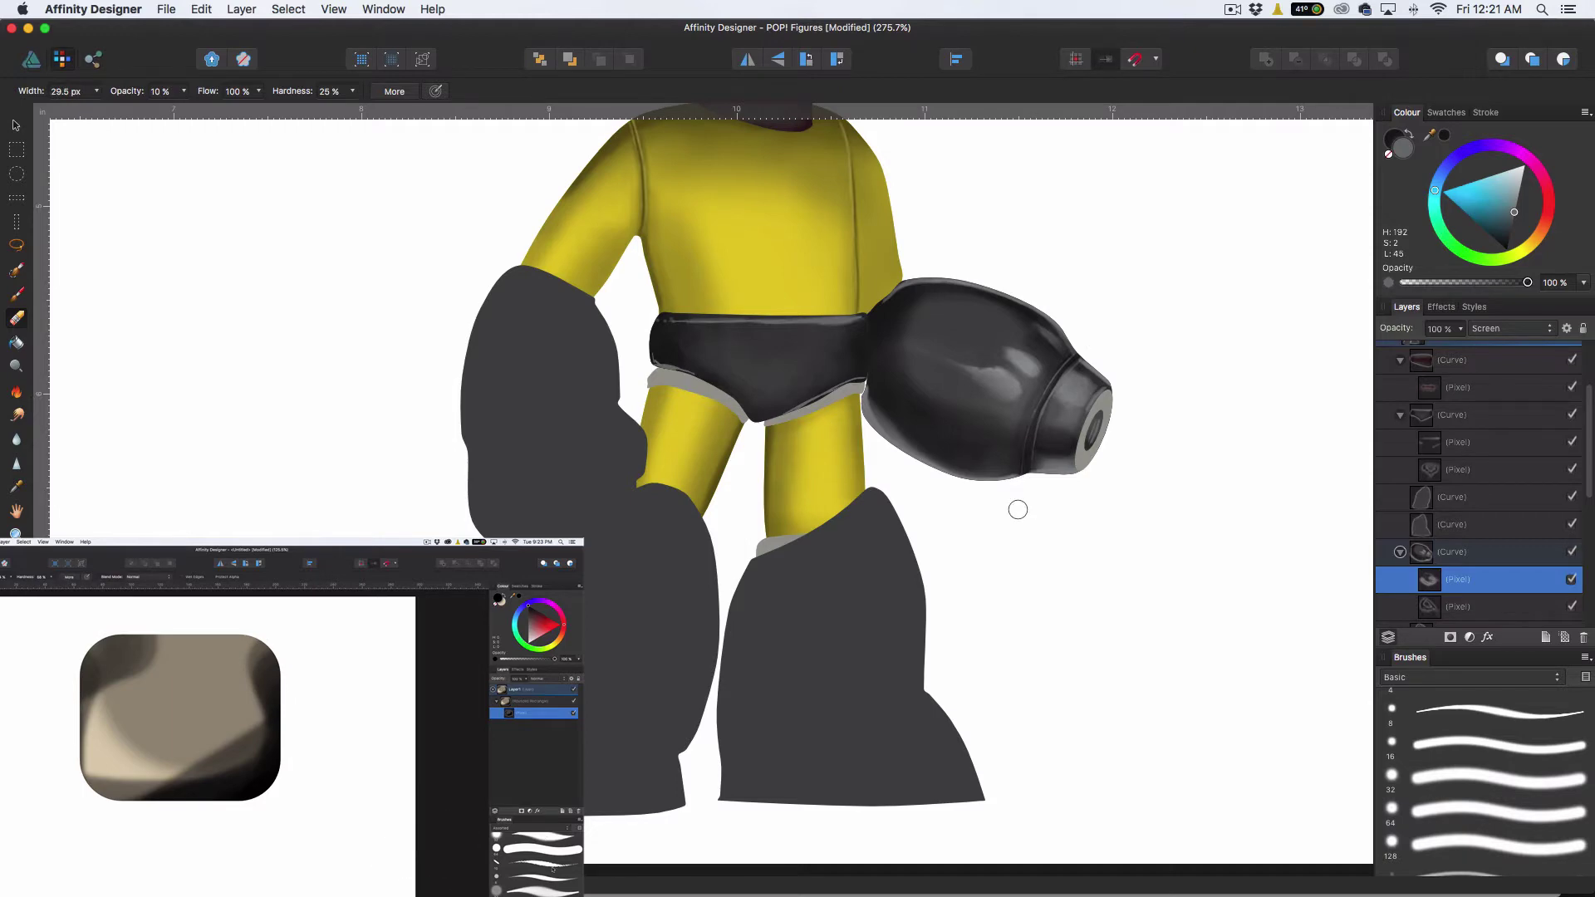
scroll(1020, 513, "down", 6)
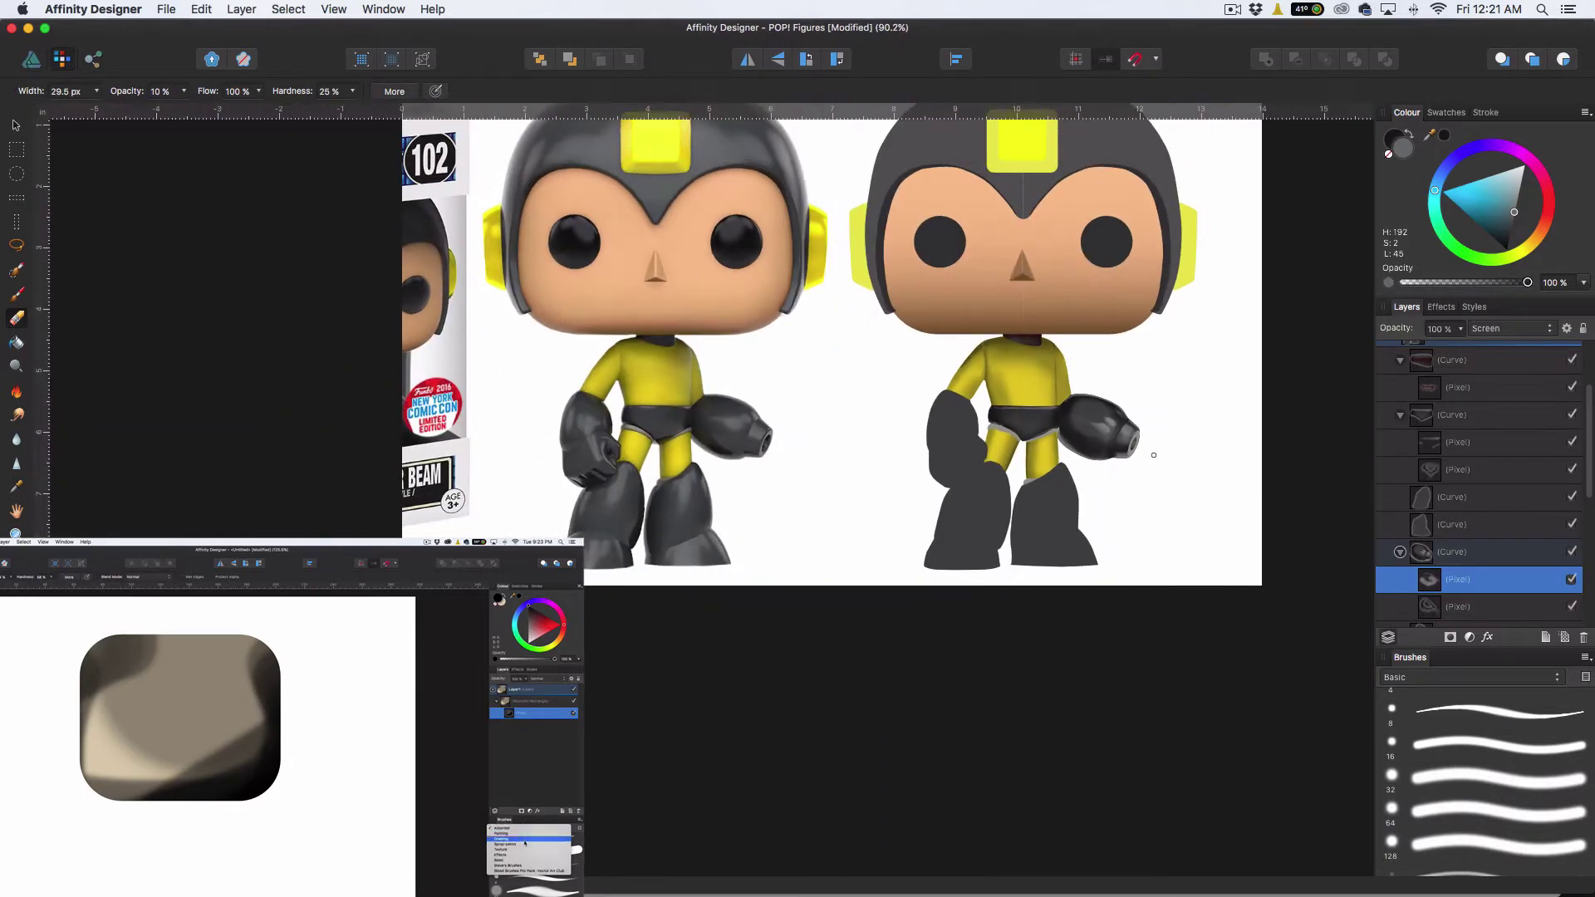
scroll(1175, 491, "up", 2)
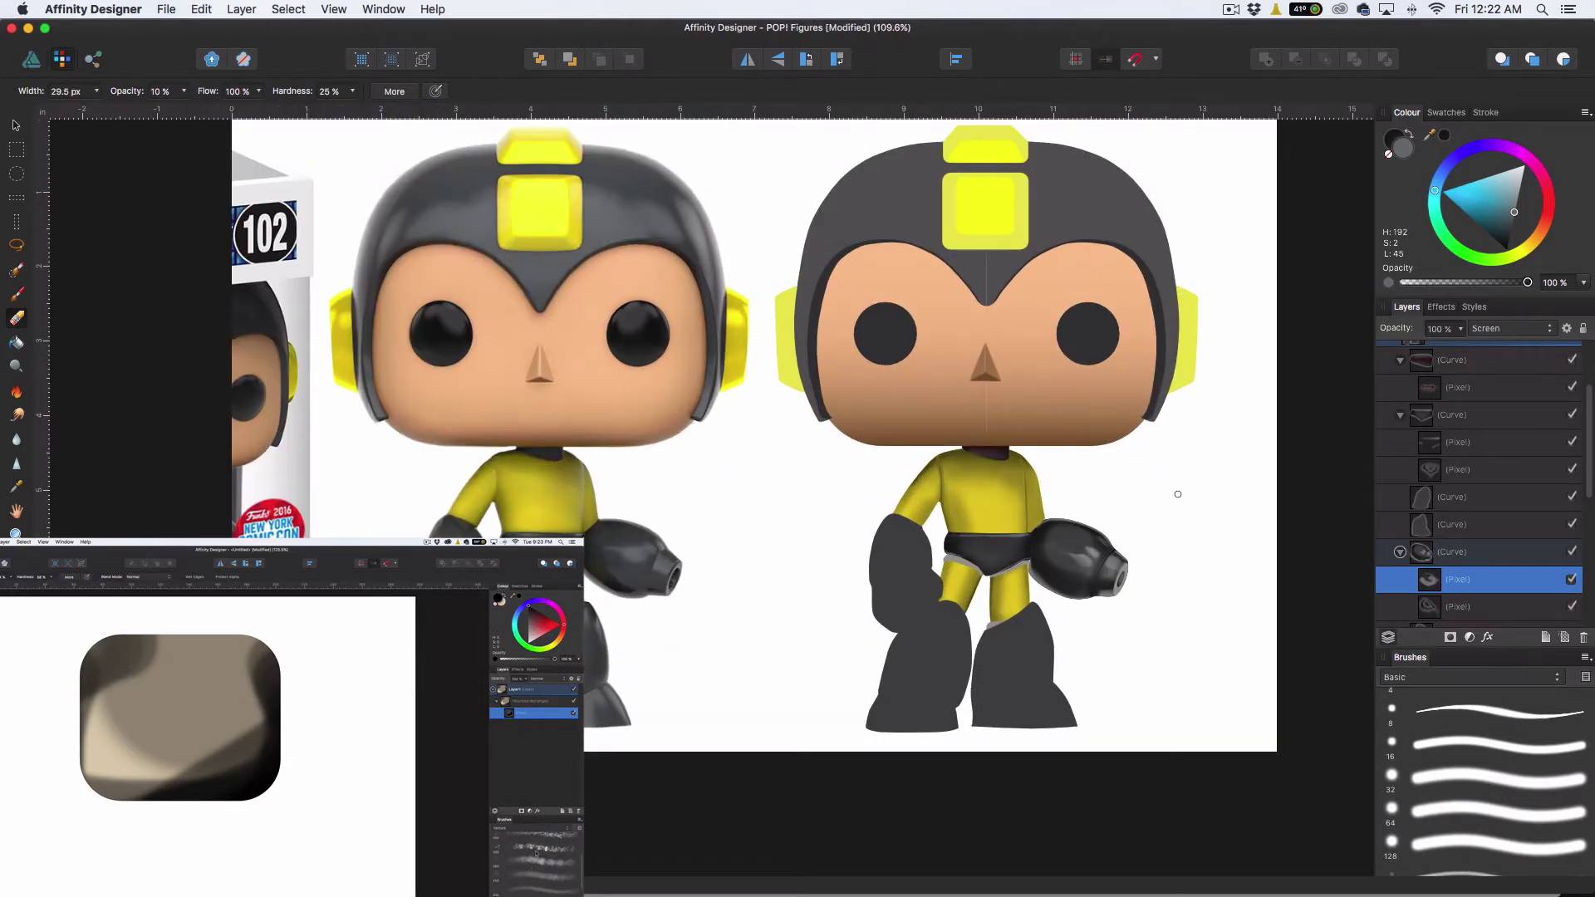
scroll(1446, 499, "down", 5)
Group the three grey trim curves in Layer18 and rasterise them into one pixel layer
left_click(1446, 496)
left_click(1392, 468)
left_click(1483, 497)
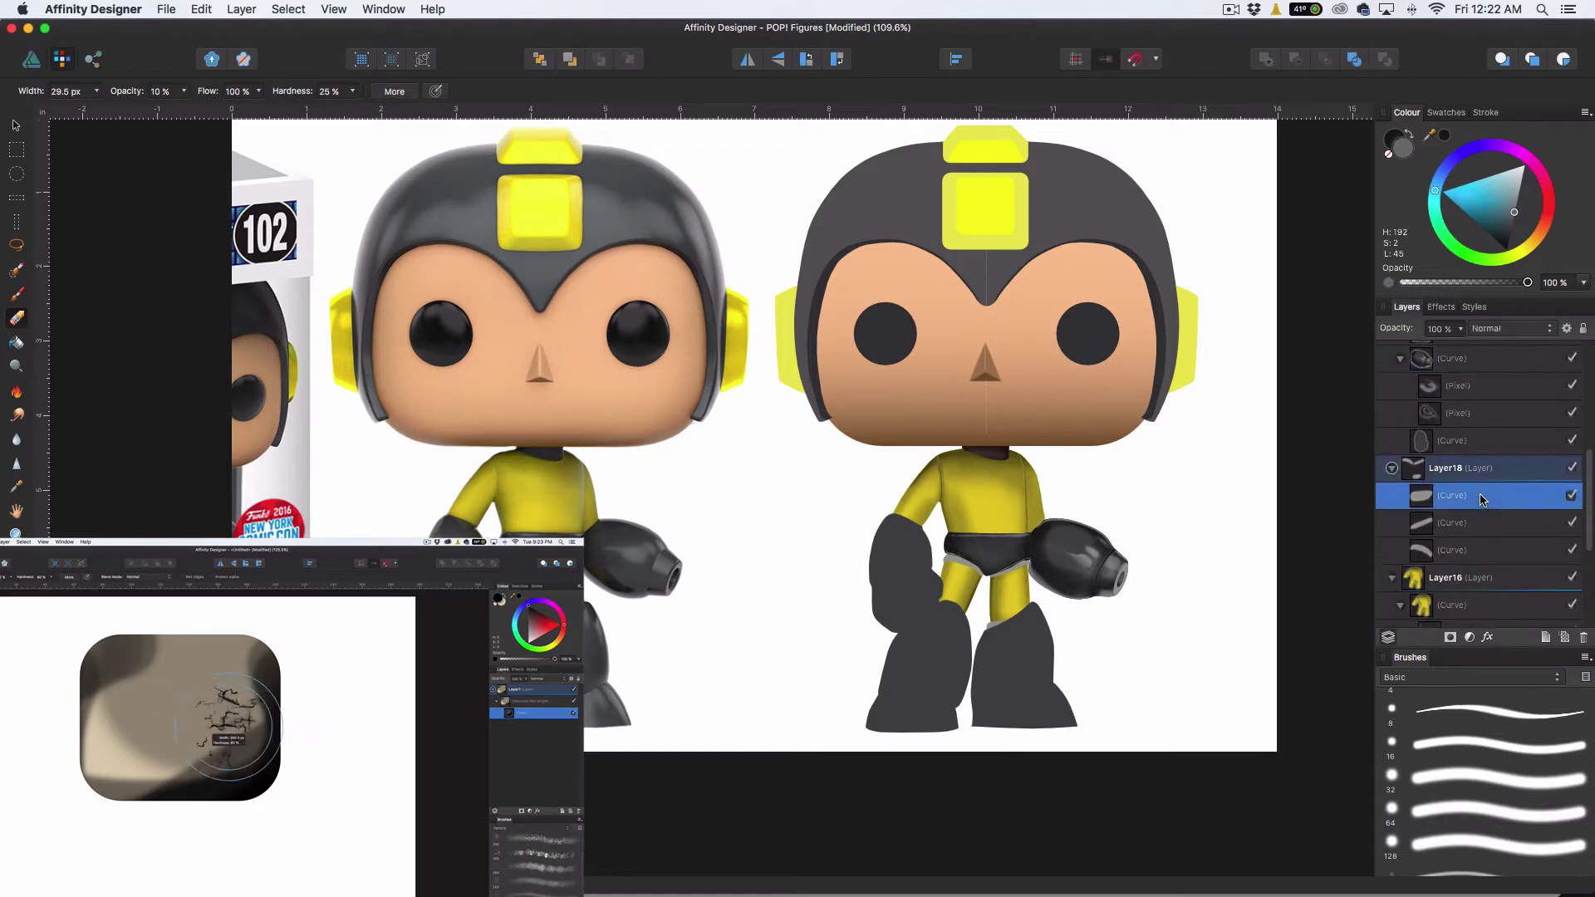
left_click(1485, 550, "shift")
key("super+g")
right_click(1479, 497)
left_click(1496, 572)
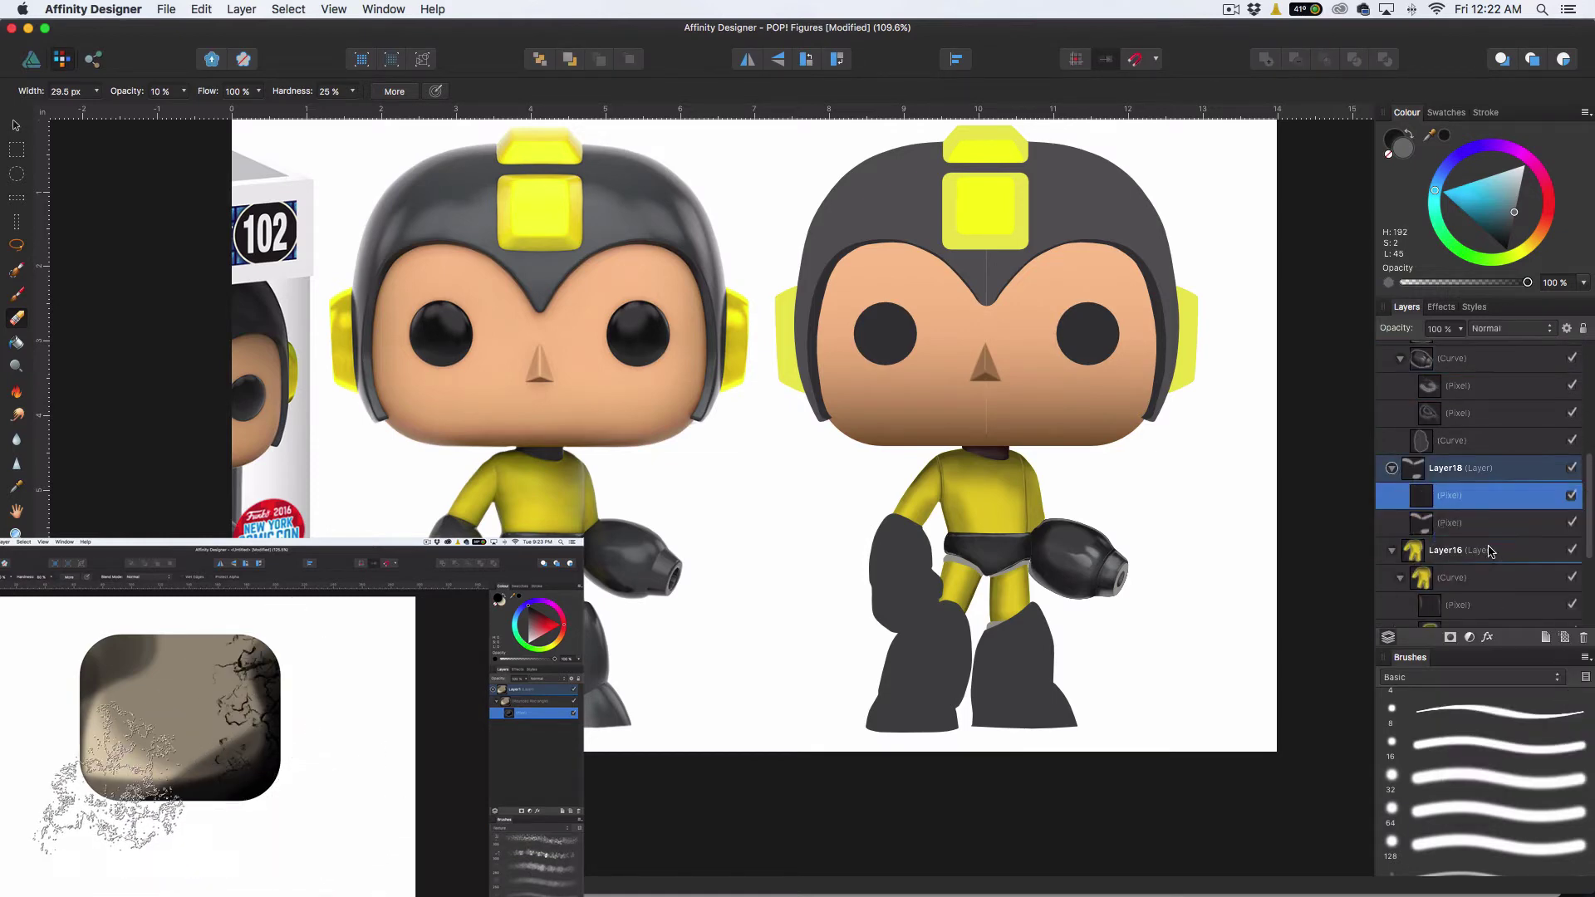
Nest the empty pixel layer inside the rasterised trim and switch to the Paint Brush
left_click(1401, 497)
left_click(1402, 497)
key("b")
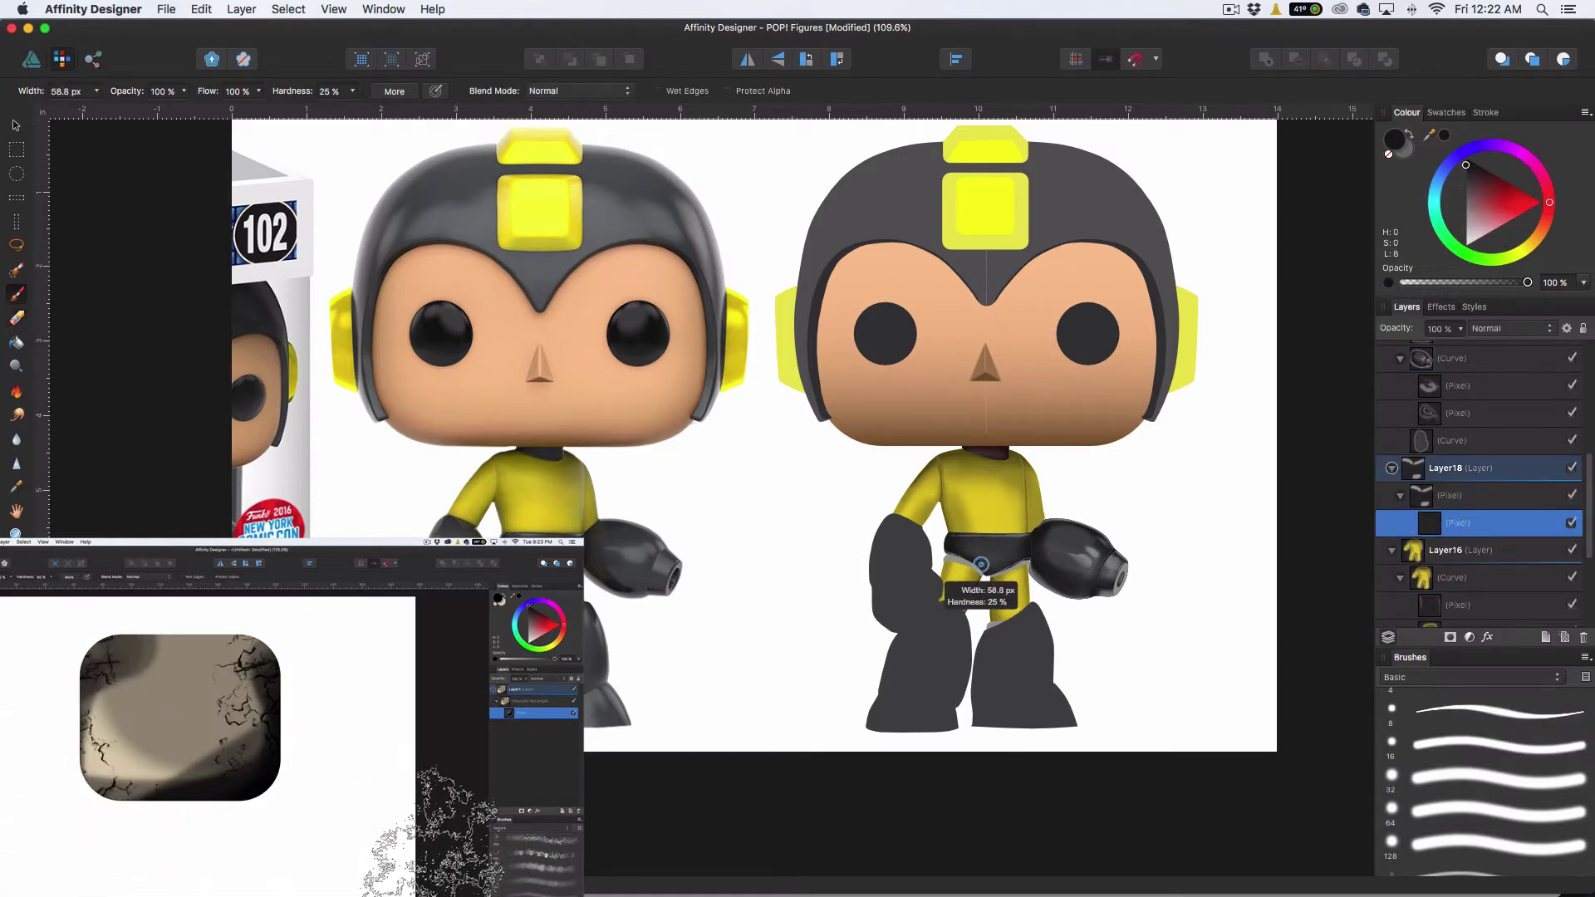
Shade the grey trim below the briefs with near-black Paint Brush strokes of 32.1 and 26.1 px at 20% opacity
scroll(1009, 584, "up", 6)
key("2")
left_click_drag(831, 502, 1066, 523)
key("super+z")
key("bracketleft")
key("bracketleft")
key("bracketleft")
key("bracketleft")
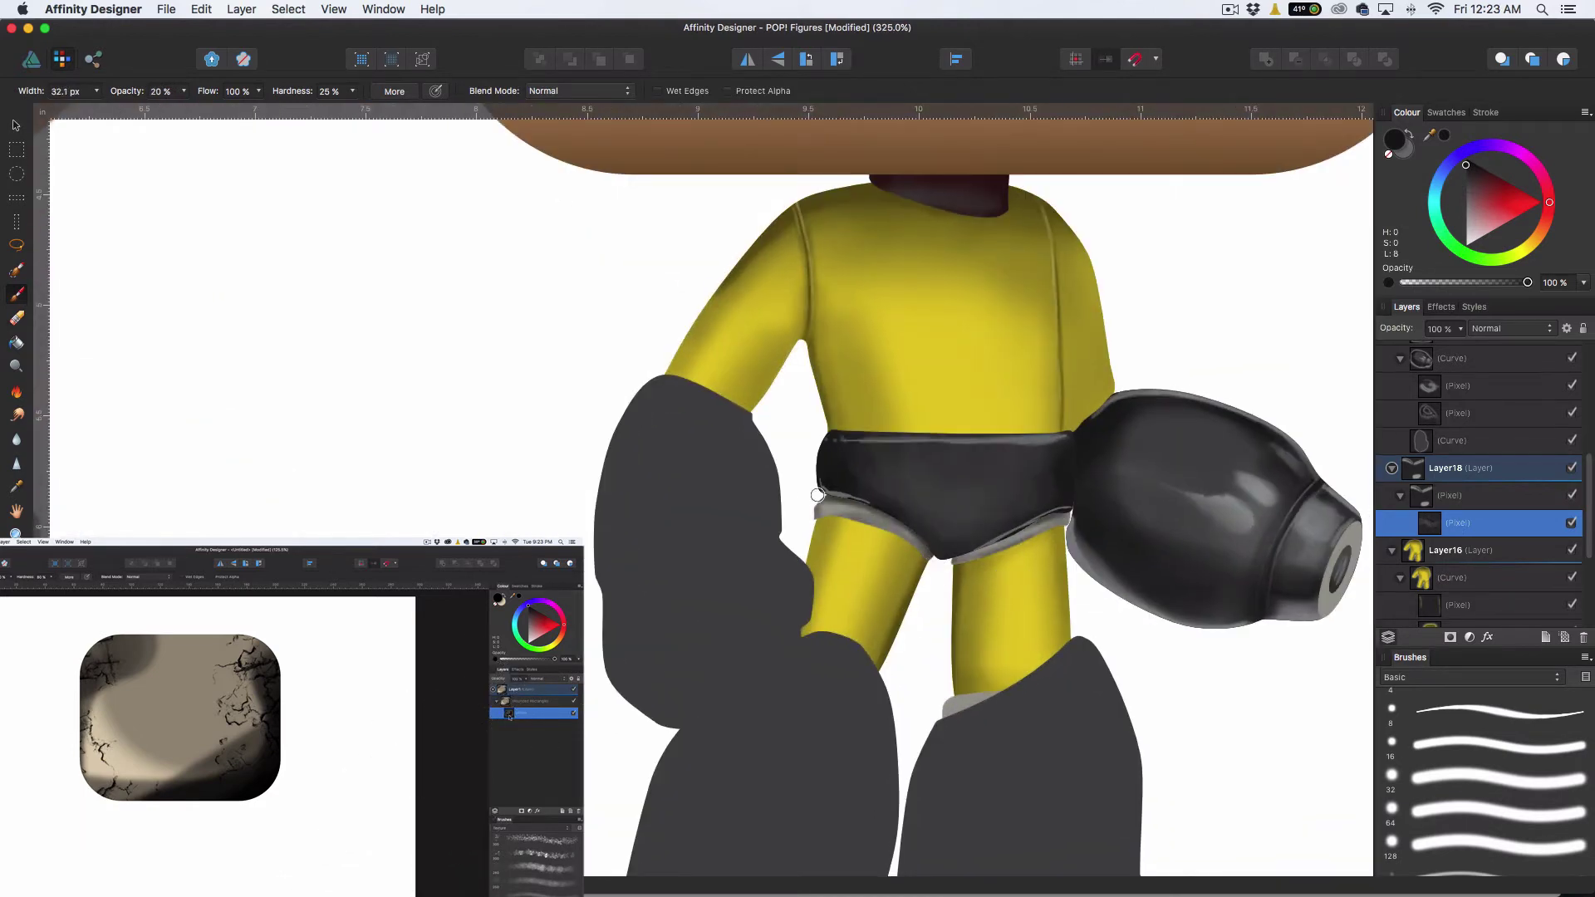
key("bracketright")
mouse_move(818, 495)
left_mouse_down()
mouse_move(924, 549)
mouse_move(1055, 534)
left_mouse_up()
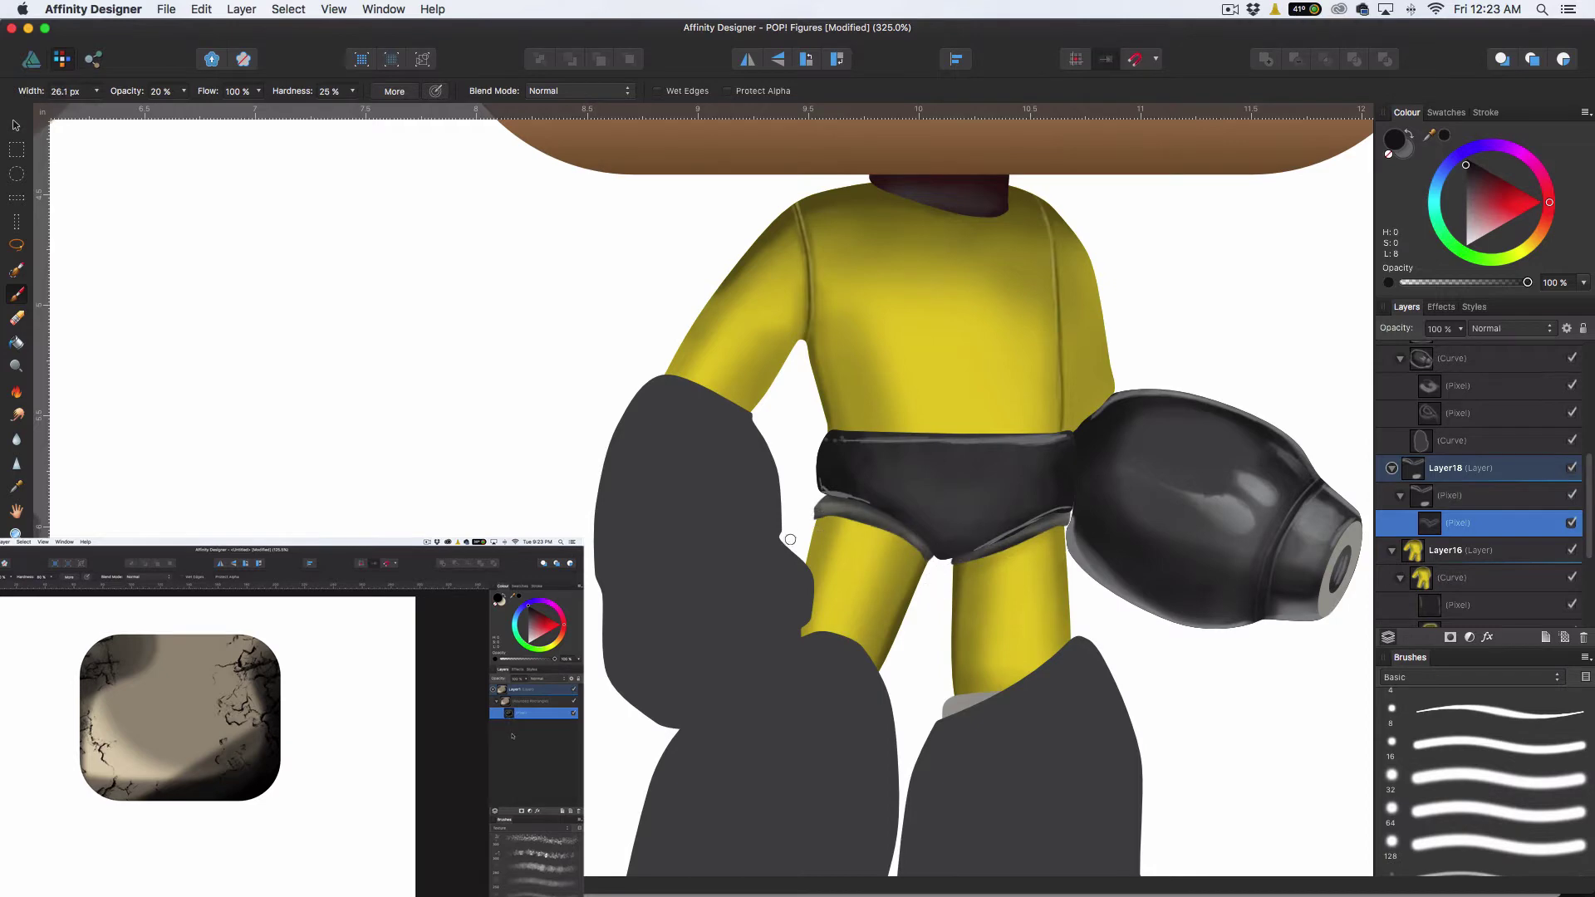
scroll(908, 499, "down", 2)
scroll(1232, 581, "down", 3)
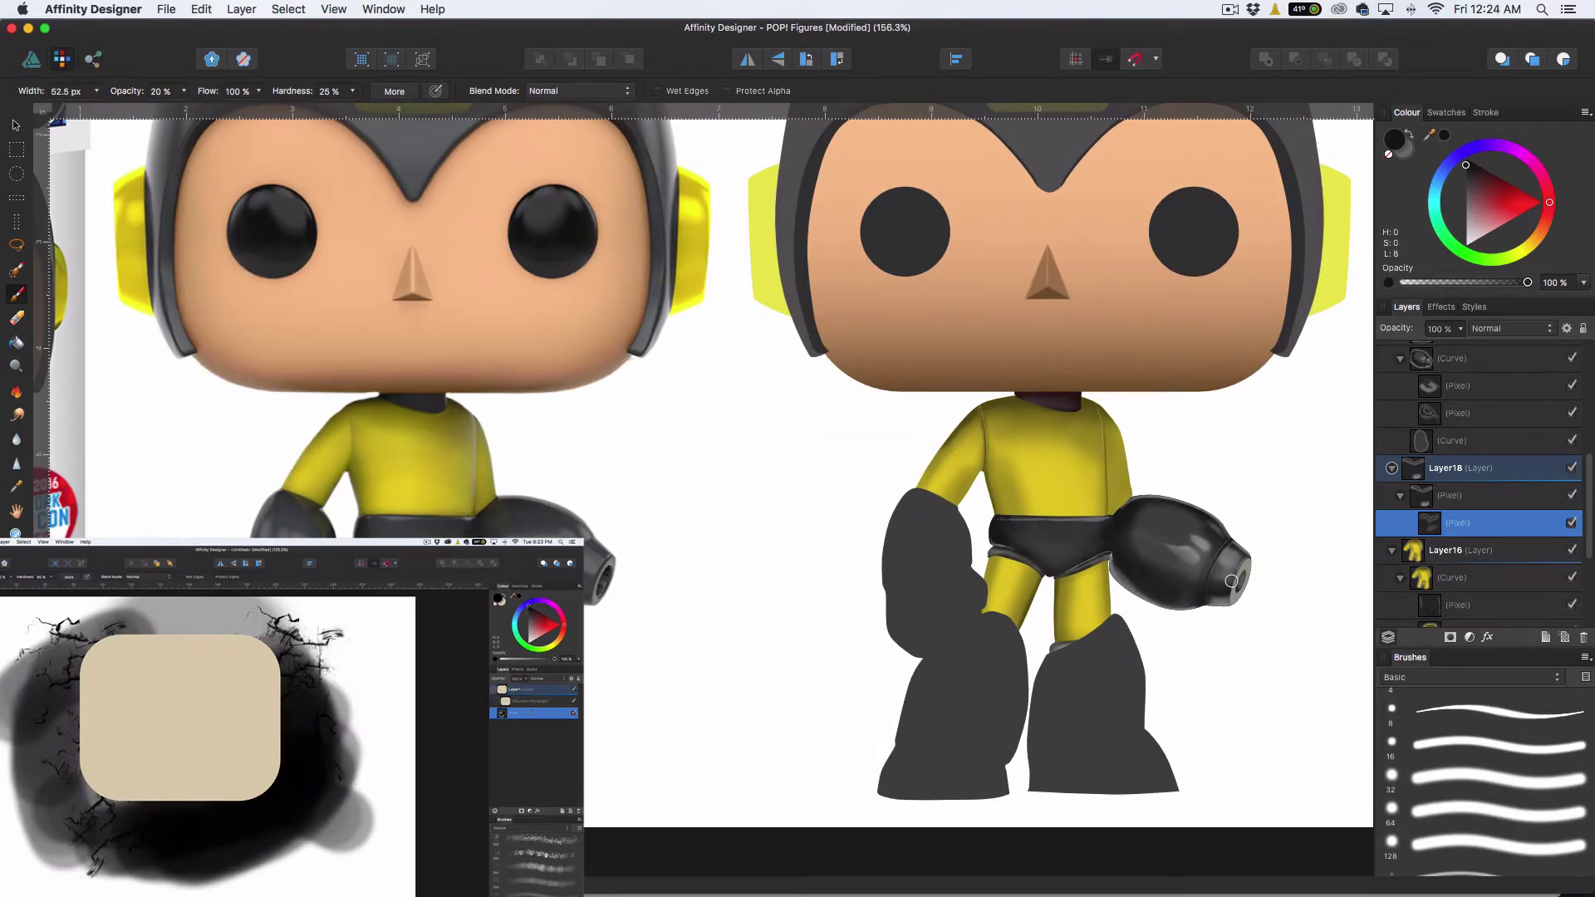
Add a new pixel layer and nest it inside the left boot's curve
scroll(1500, 583, "up", 2)
left_click(1497, 499)
scroll(1498, 498, "up", 3)
left_click(1495, 428)
left_click(1566, 638)
left_click_drag(1491, 430, 1482, 466)
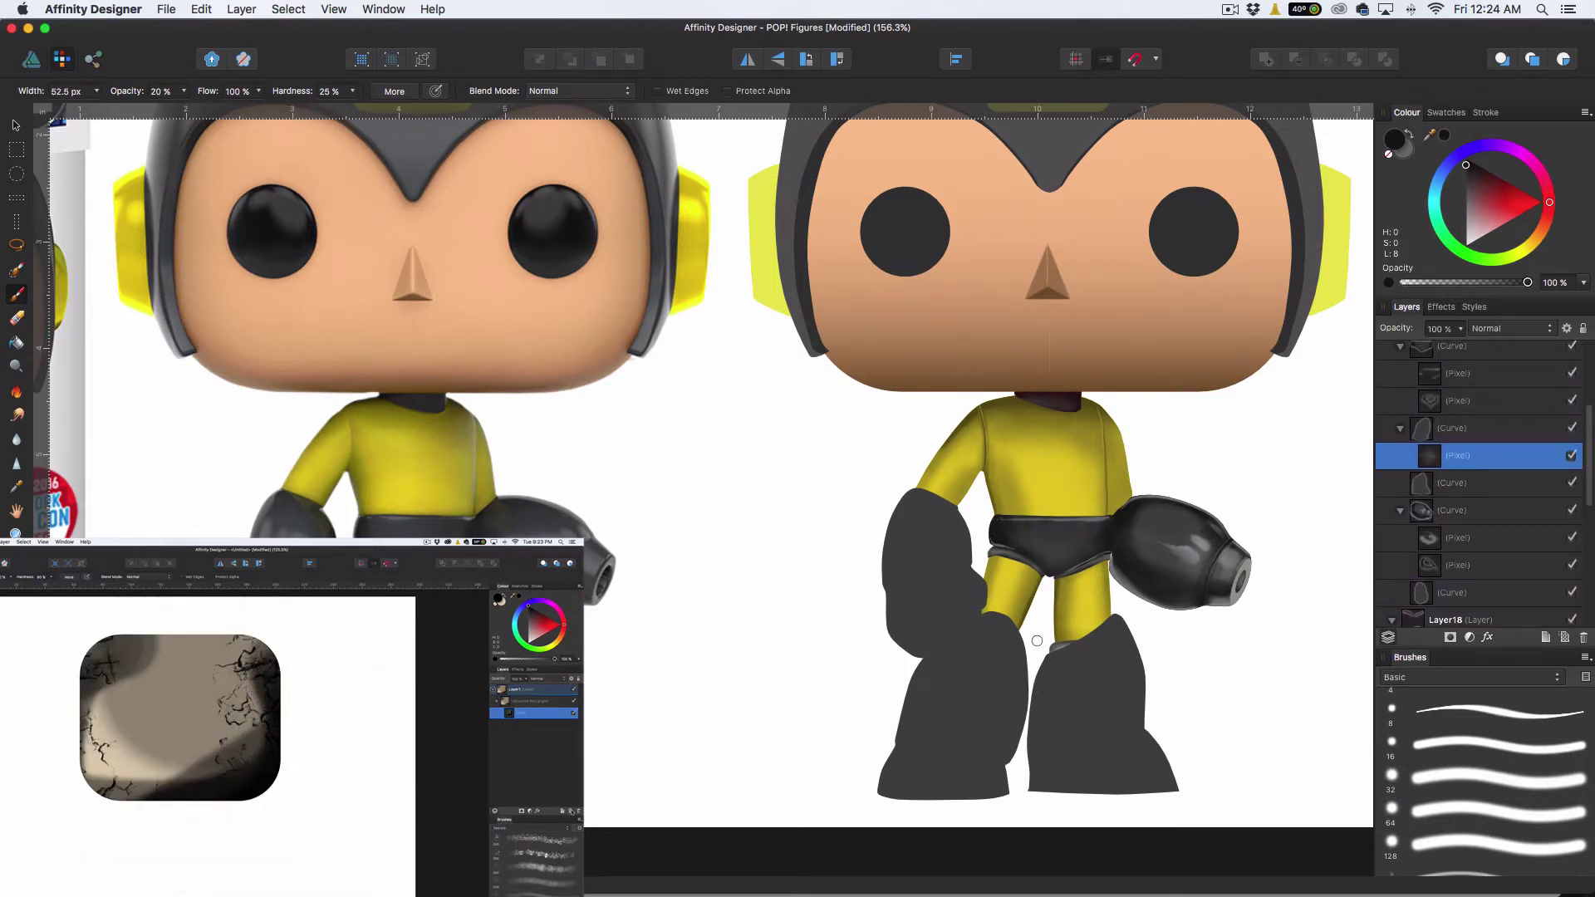
Darken both side edges of the left boot with the near-black Paint Brush at 40% opacity
left_click_drag(1028, 645, 1015, 738)
key("4")
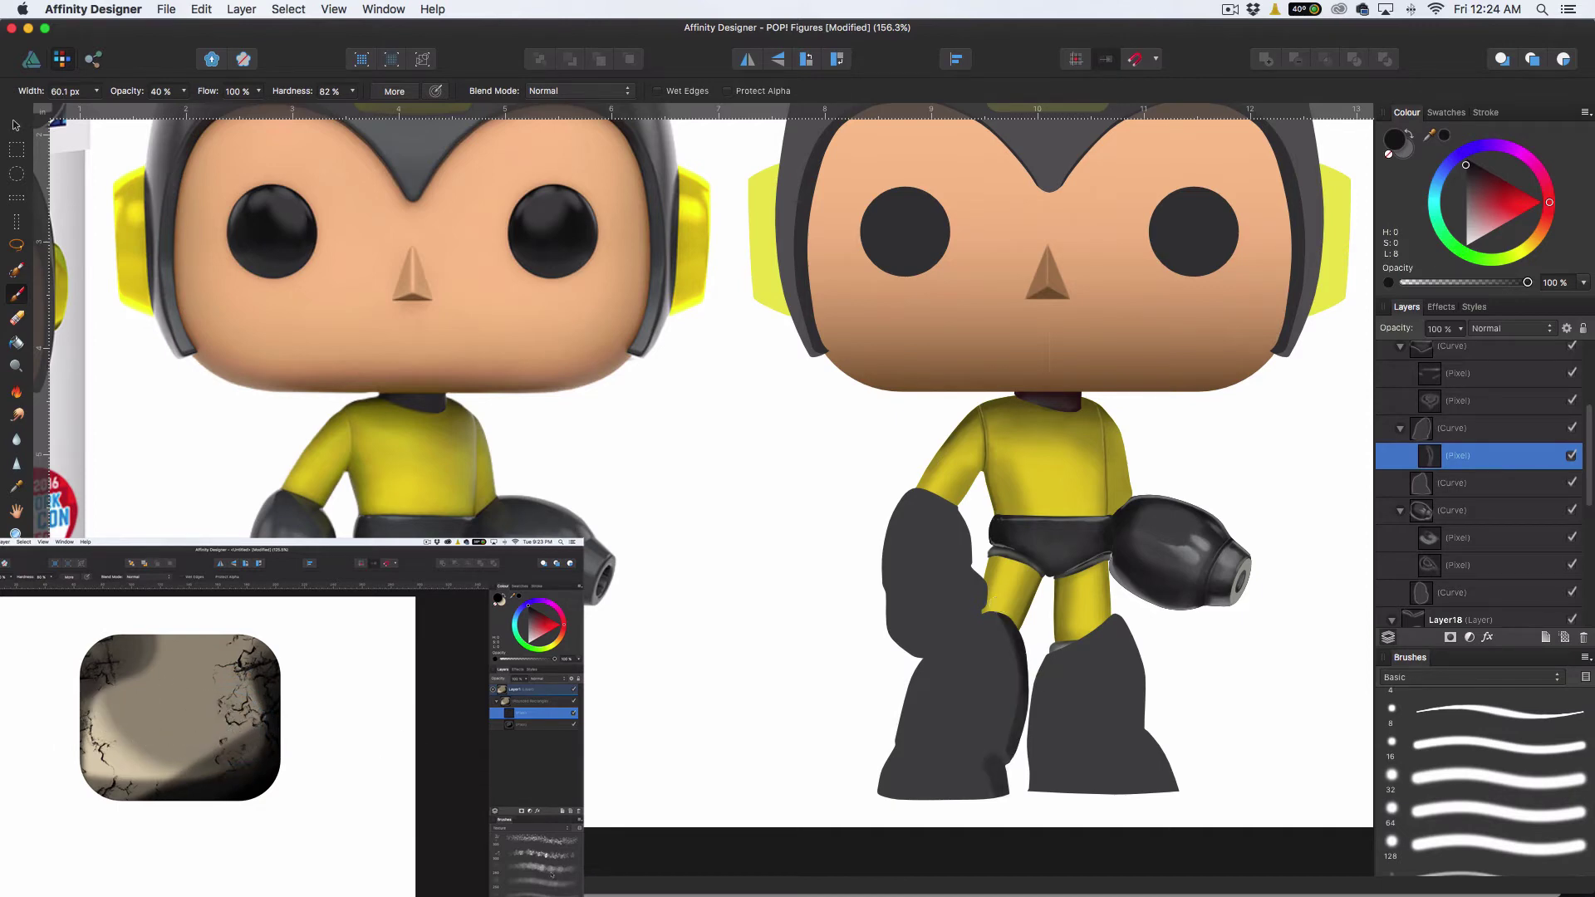
left_click_drag(1006, 807, 992, 821)
left_click_drag(1003, 613, 1011, 754)
key("]")
key("]")
key("]")
key("]")
key("]")
mouse_move(976, 617)
left_mouse_down()
mouse_move(895, 807)
mouse_move(946, 806)
mouse_move(962, 755)
mouse_move(905, 790)
left_mouse_up()
Spread dark shading across the left boot's shin and foot with a much wider Paint Brush
key("]")
key("]")
key("]")
key("]")
key("]")
key("]")
key("]")
key("]")
left_click_drag(951, 715, 983, 780)
Lift a soft sheen out of the left boot's shin with the 209.1 px Eraser at 30% opacity and 25% hardness
key("e")
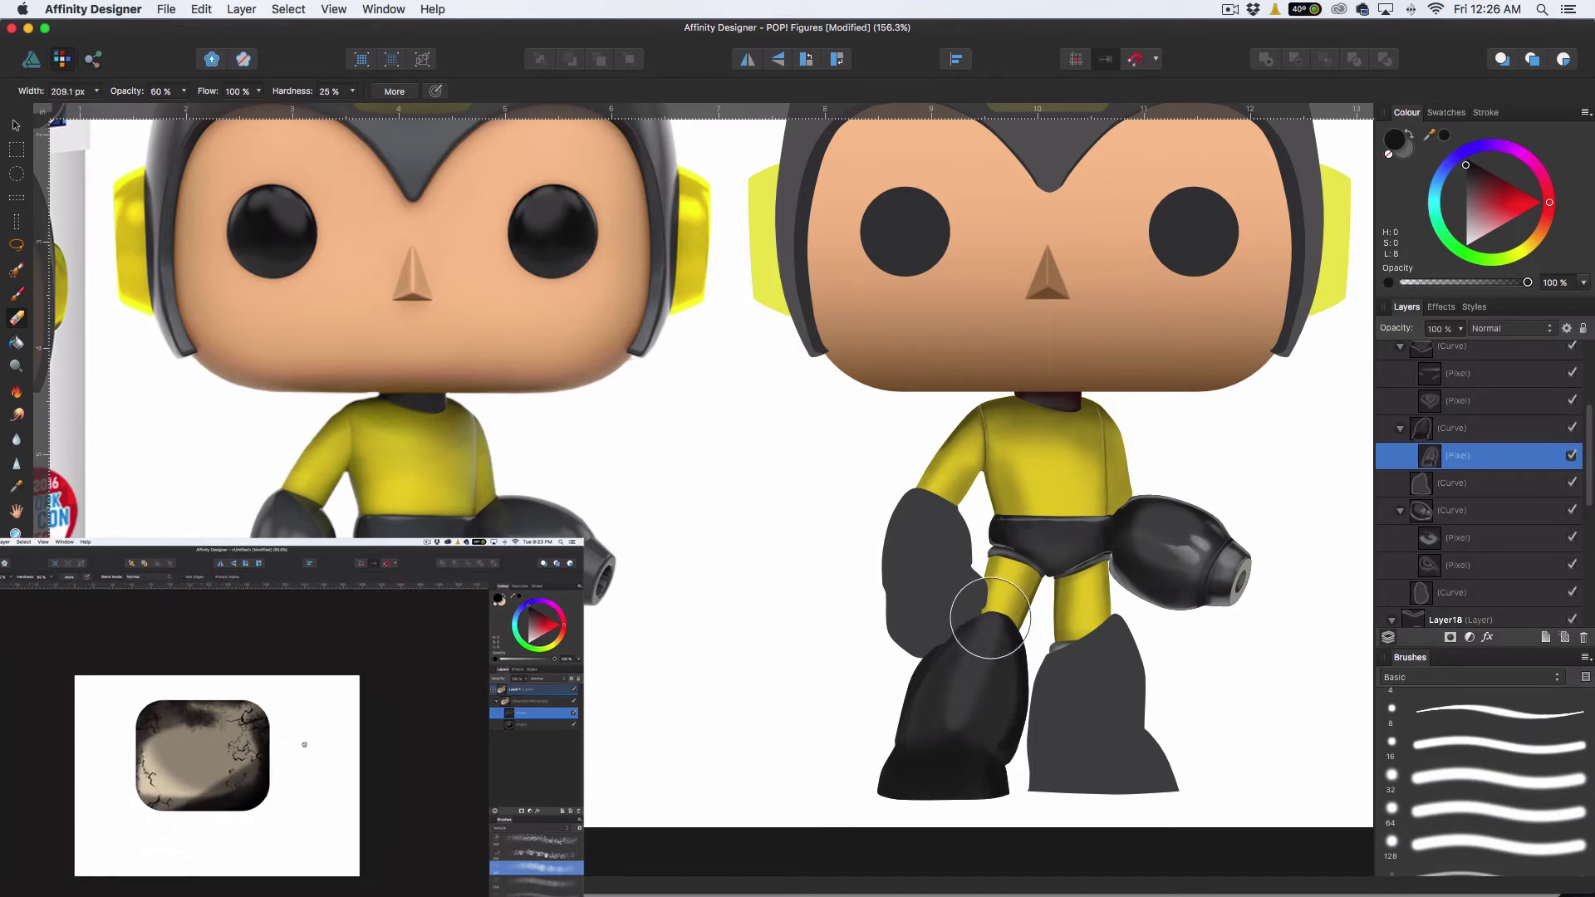
key("bracketright")
key("3")
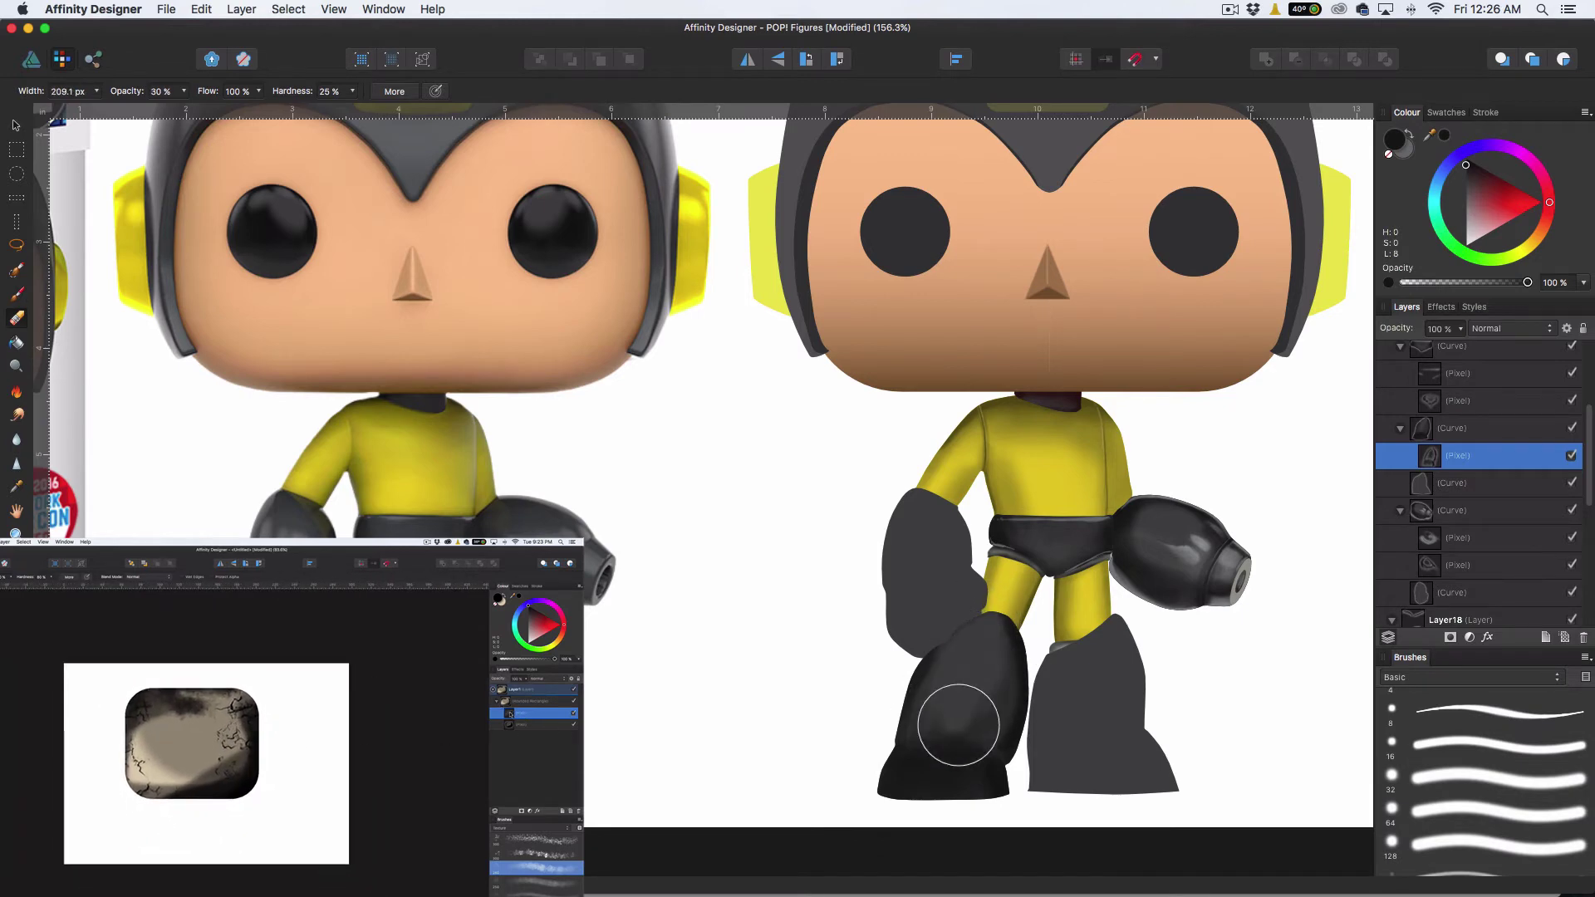
key("bracketleft")
key("bracketleft")
key("bracketleft")
scroll(997, 695, "down", 2)
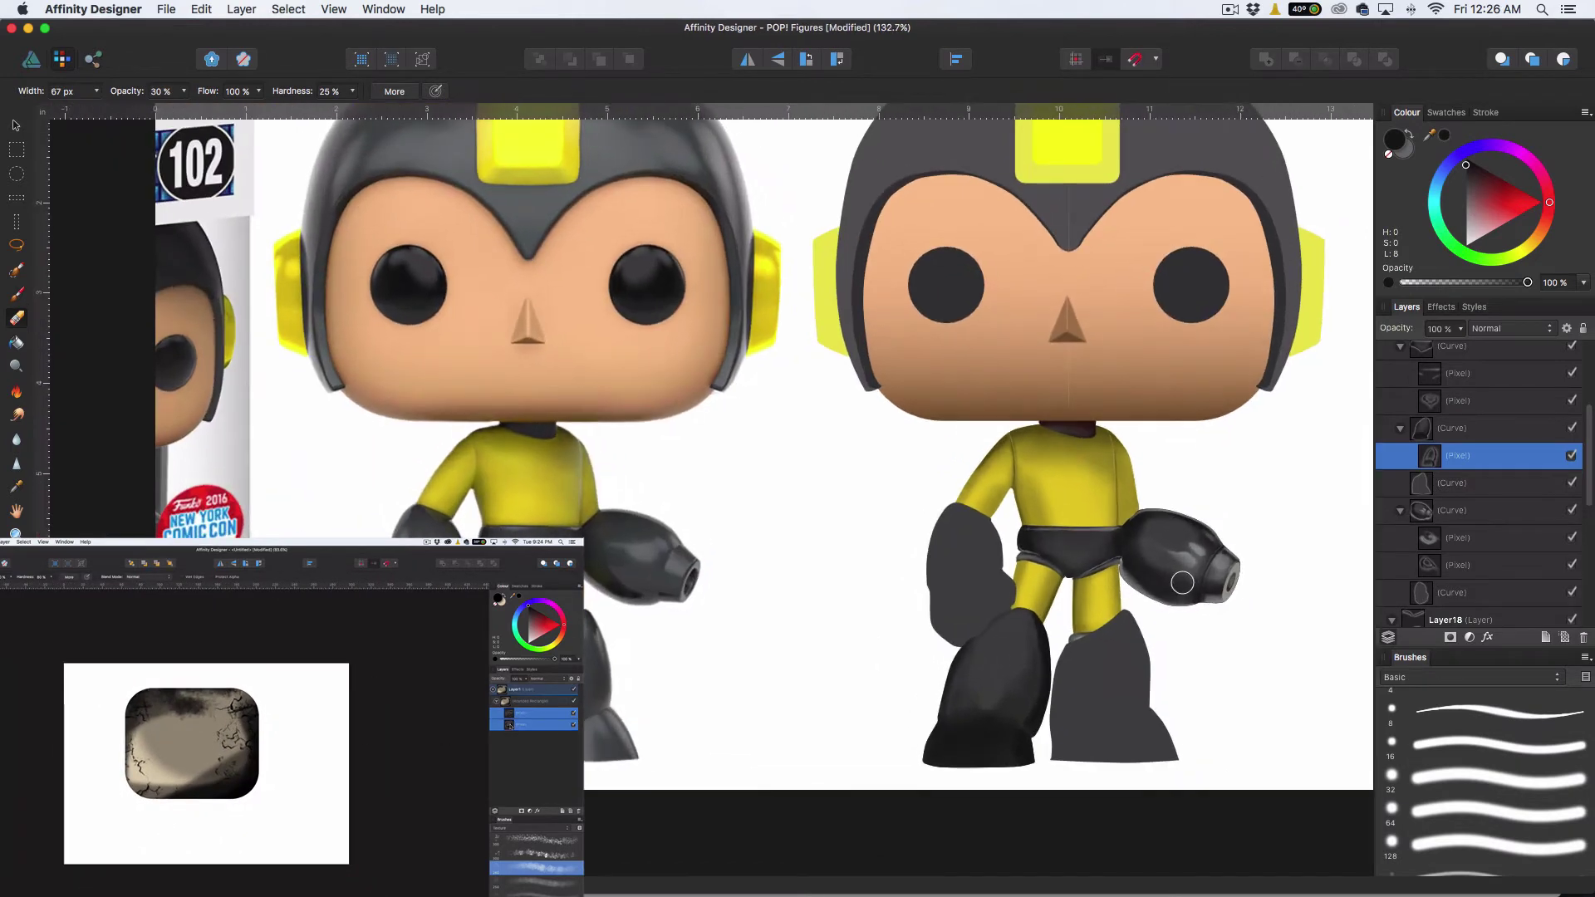
Refine the left boot's dark shading with the Paint Brush at 30.2 to 39 px, 10% opacity and 82% hardness
key("b")
key("bracketleft")
key("bracketleft")
key("bracketleft")
scroll(1126, 647, "up", 4)
key("bracketleft")
key("bracketleft")
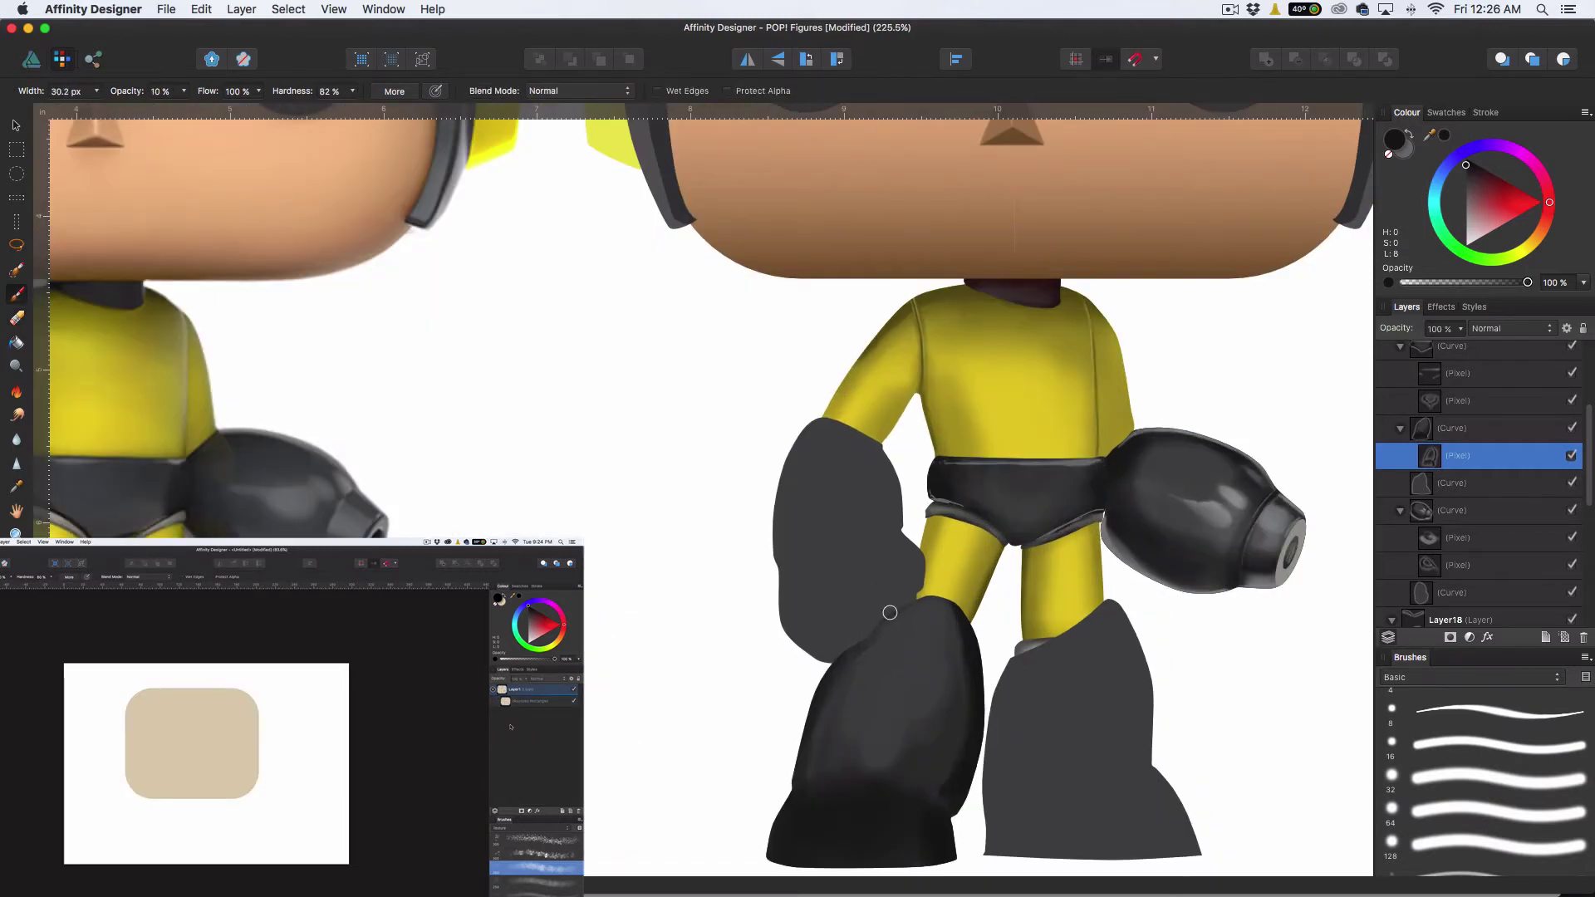
scroll(737, 620, "left", 4)
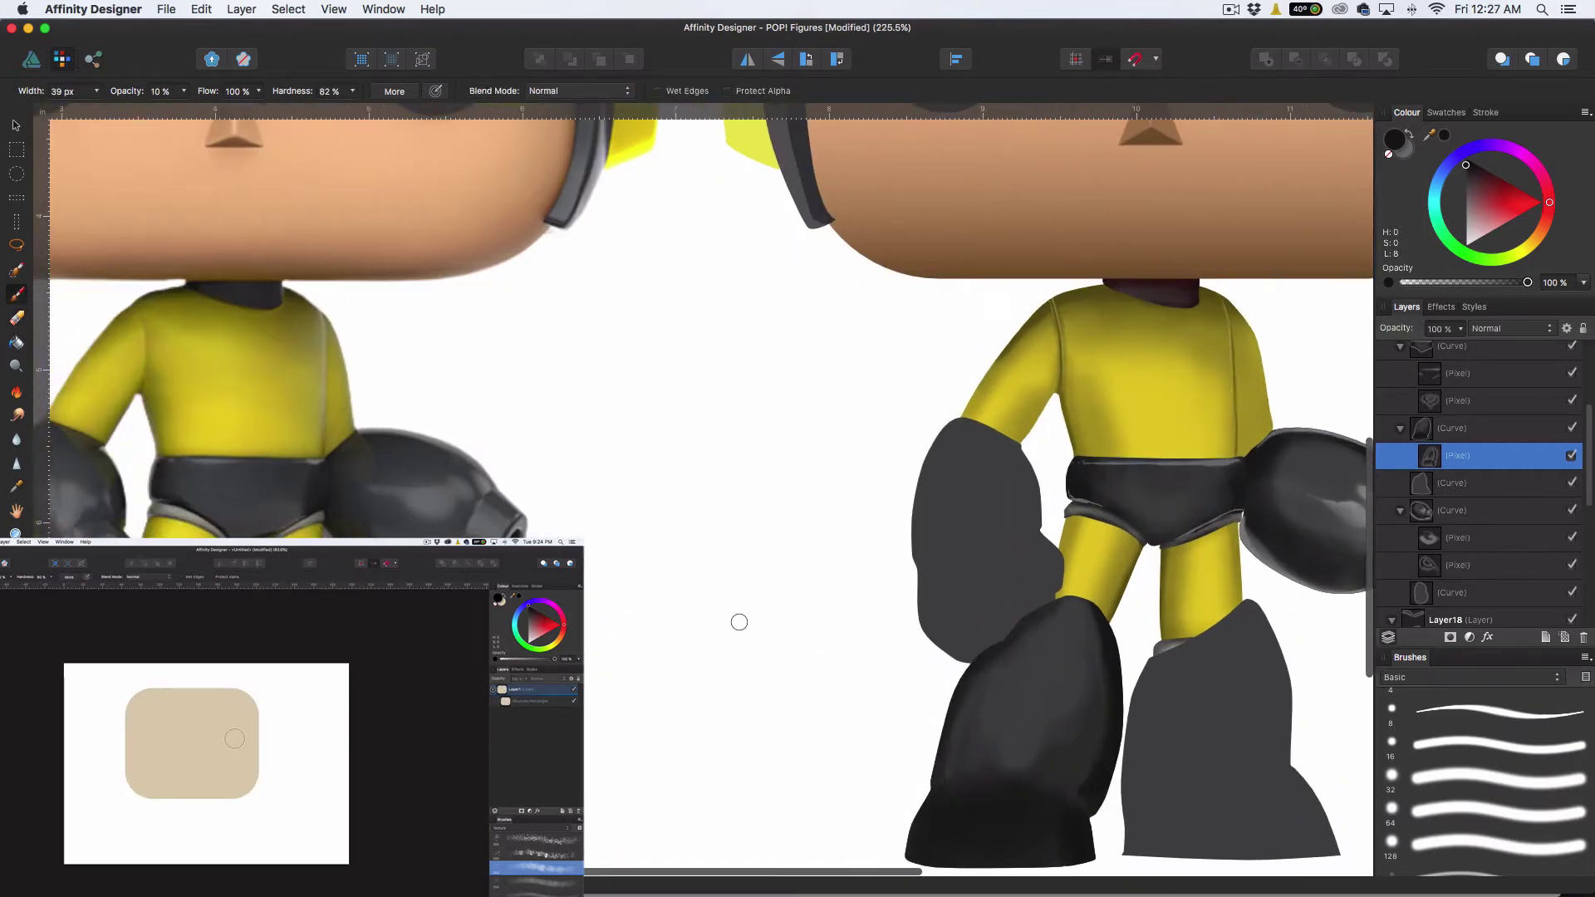
Add another pixel layer in the left boot and paint grey shin highlights on it at 30% opacity
left_click(1564, 638)
left_click(1407, 153)
key("bracketright")
key("bracketright")
key("bracketright")
key("3")
mouse_move(1097, 623)
left_mouse_down()
mouse_move(1061, 708)
mouse_move(986, 758)
left_mouse_up()
key("super+z")
left_click_drag(1061, 702, 1086, 645)
Paint grey highlights on the left boot's foot with the Paint Brush at 30% opacity and 64% hardness
scroll(1086, 645, "down", 3)
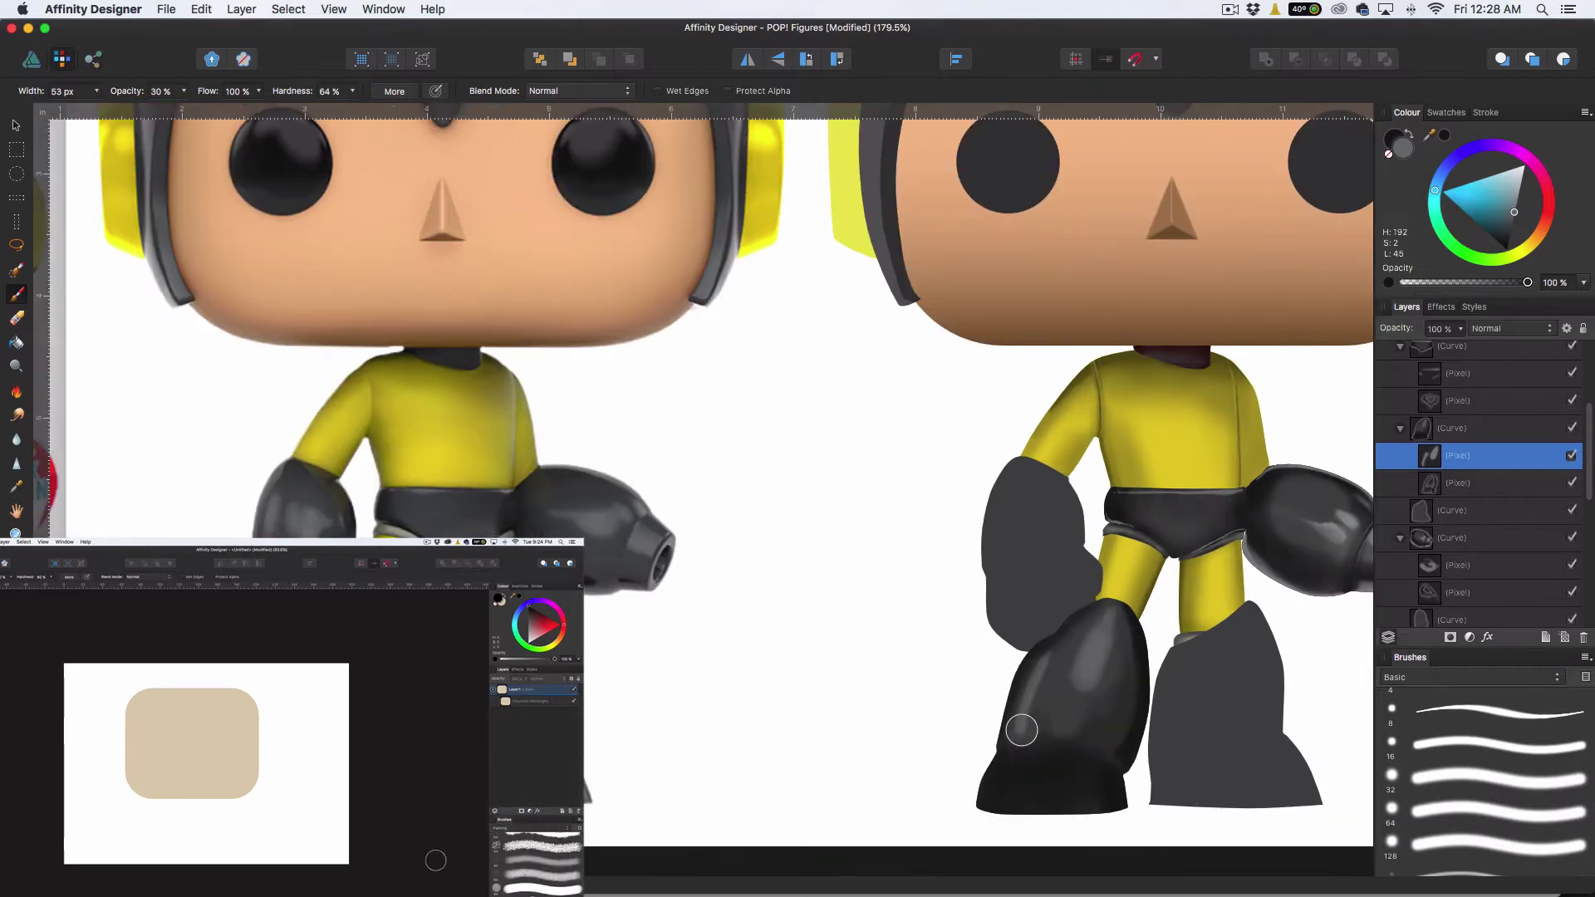
scroll(1023, 722, "down", 3)
left_click_drag(1003, 690, 1021, 688)
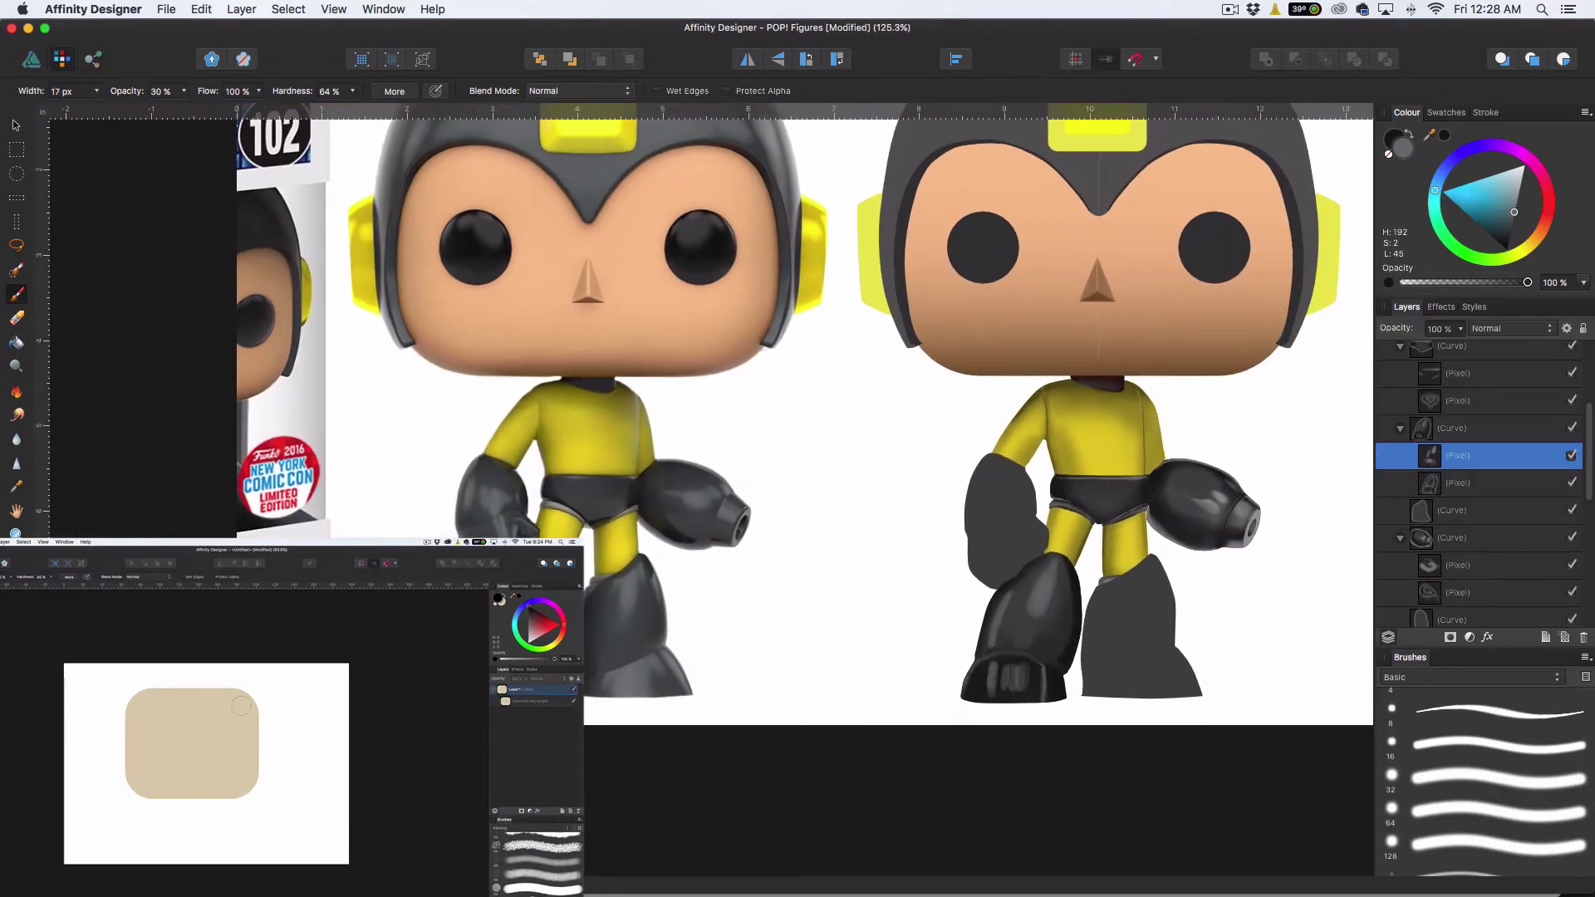
Widen the brush and paint a grey highlight over the left boot's shin at 100% opacity
key("bracketright")
key("bracketright")
key("bracketright")
key("bracketleft")
key("bracketleft")
key("0")
mouse_move(1012, 629)
left_mouse_down()
mouse_move(1044, 580)
mouse_move(975, 639)
left_mouse_up()
Soften the left boot's grey highlights with a 128.6 px brush at 10% opacity and 25% hardness
left_click(184, 91)
left_click(174, 114)
mouse_move(1024, 728)
left_mouse_down()
mouse_move(1020, 648)
mouse_move(969, 714)
left_mouse_up()
key("bracketleft")
key("bracketleft")
key("bracketleft")
key("bracketleft")
key("1")
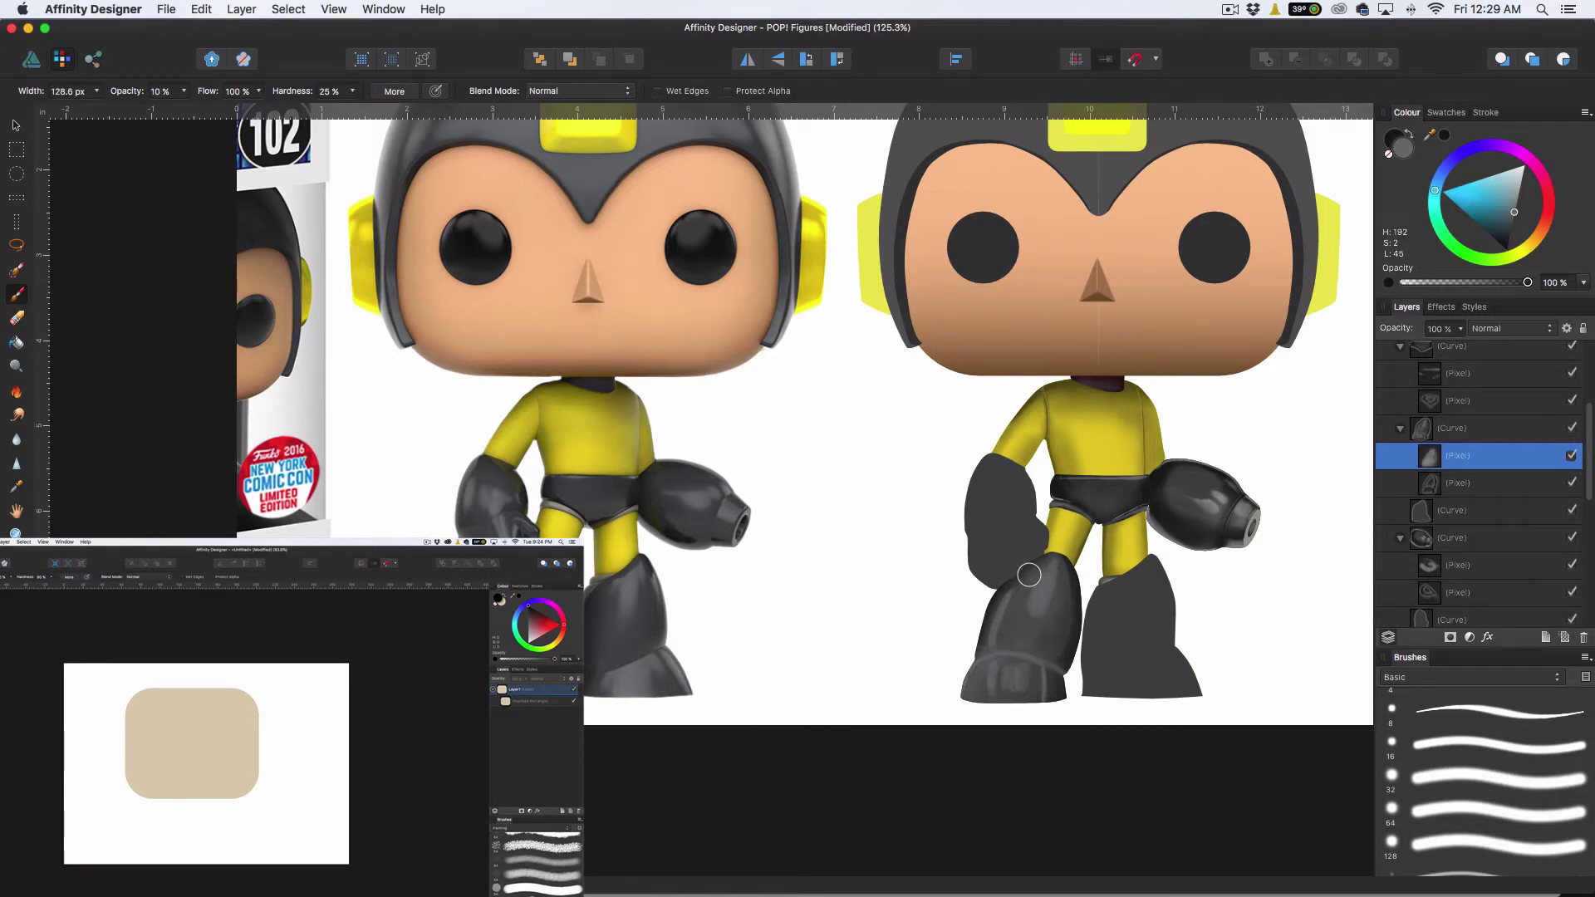
Paint grey texture highlights on the left boot with a Texture brush at 10% flow, using widths of 72.8 and 23.7 px
left_click(1471, 677)
left_click(1469, 710)
left_click(1485, 726)
left_click(1510, 819)
left_click_drag(1024, 679, 1009, 679)
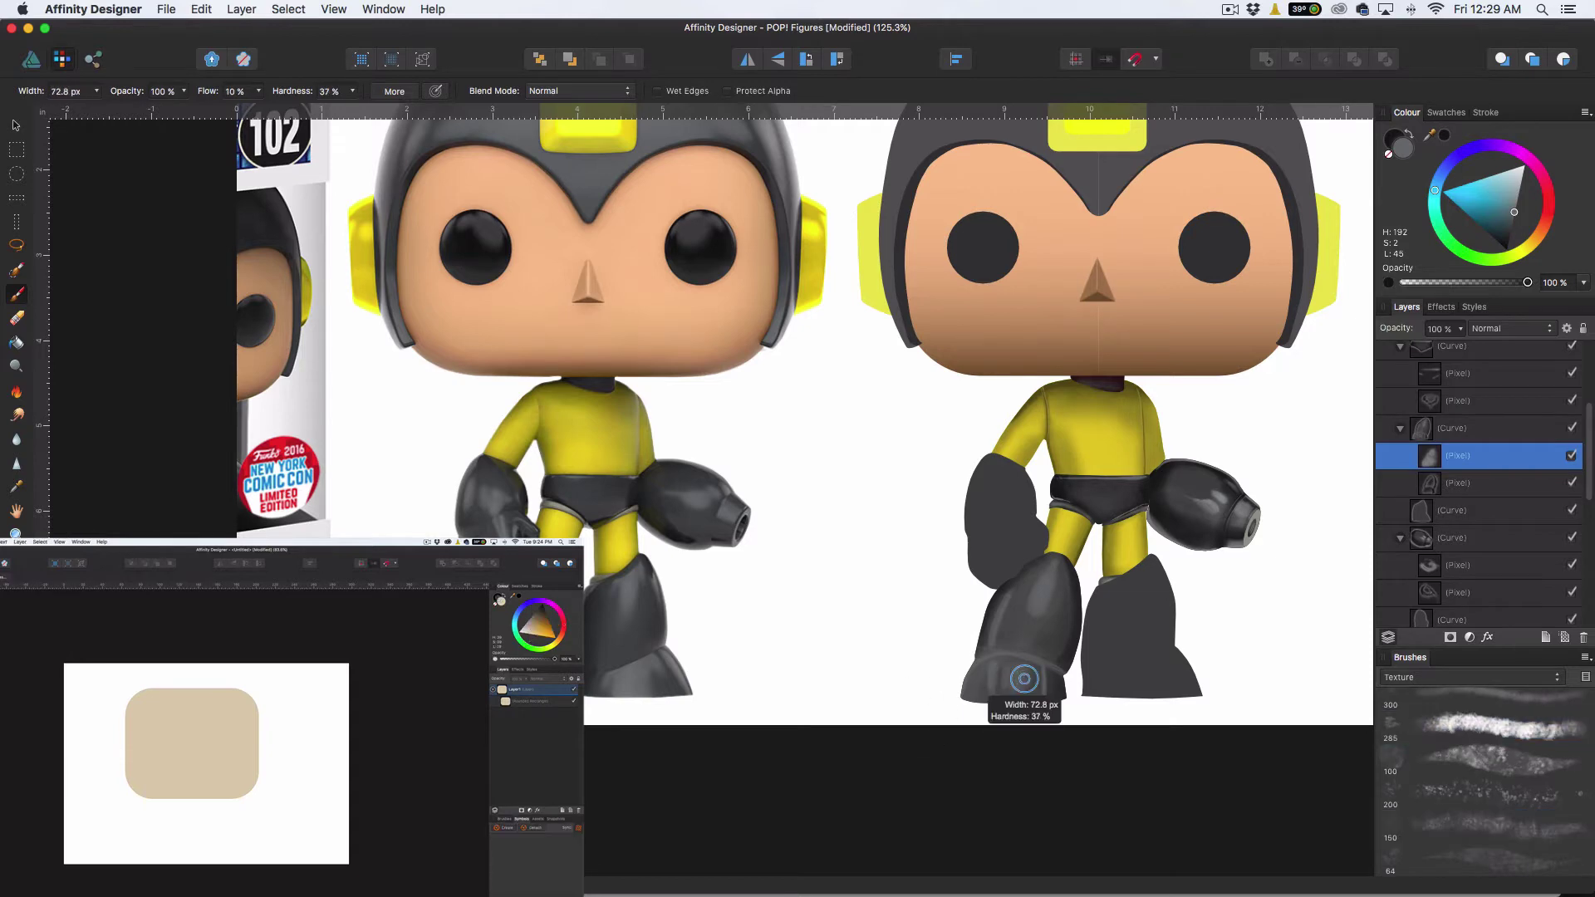
scroll(1022, 675, "down", 1)
scroll(1129, 658, "up", 5)
left_click_drag(1130, 658, 1115, 656)
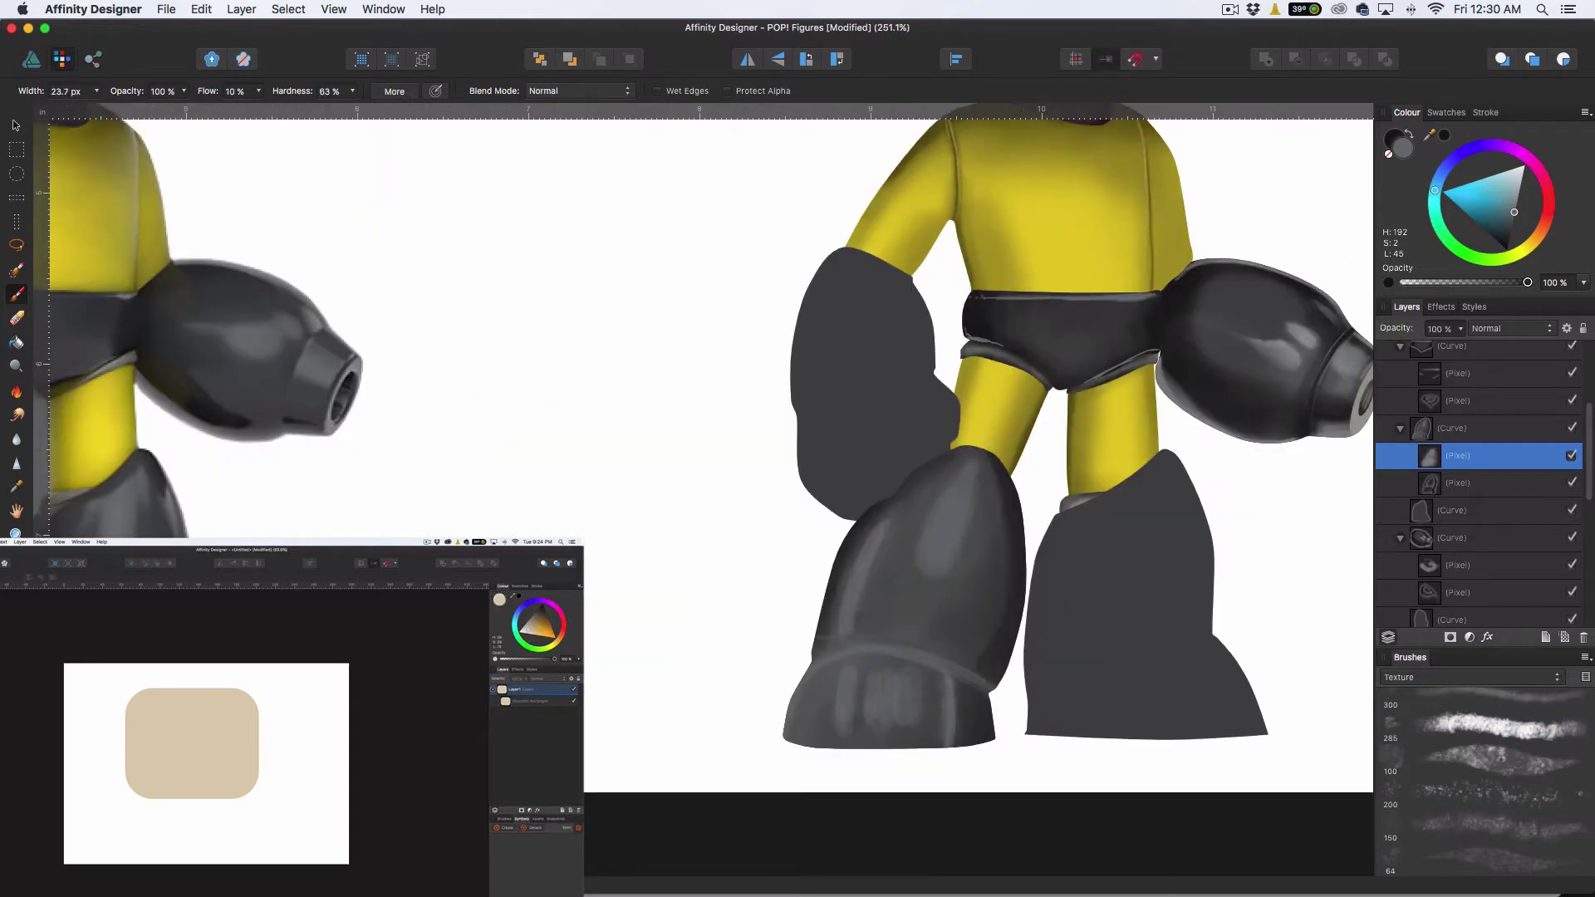
Save the document
scroll(1100, 542, "down", 6)
key("super+s")
left_click_drag(1100, 548, 993, 714)
left_click(1231, 9)
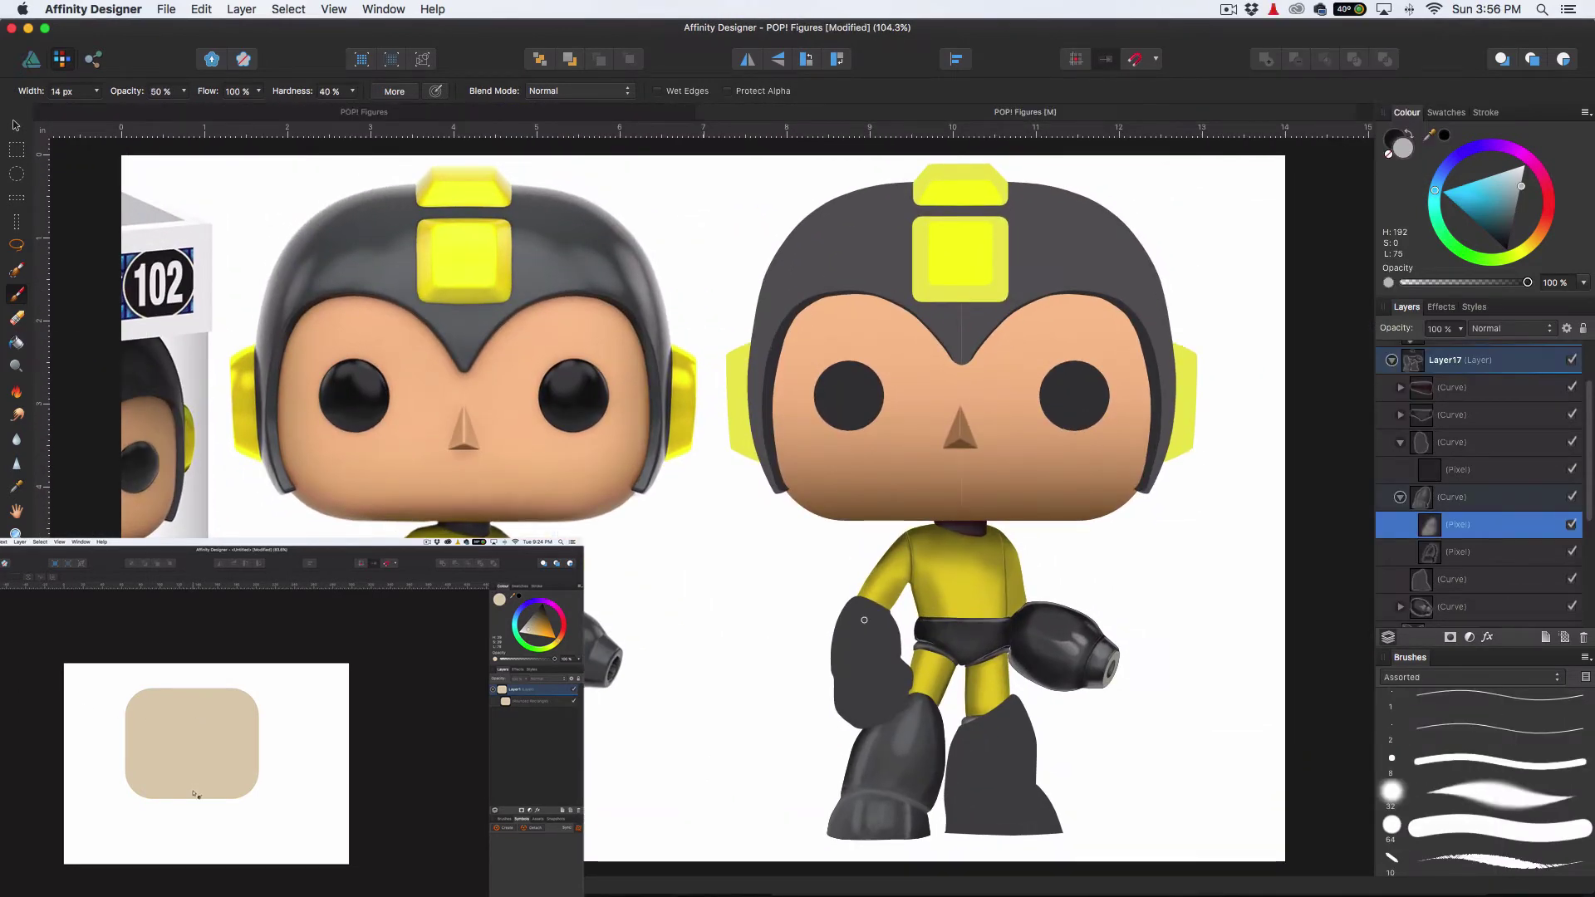
Paint thin light grey highlights along the left boot's edges and ankle seam with a 14 px brush at 50% opacity and 40% hardness
scroll(864, 619, "up", 3)
scroll(847, 723, "up", 5)
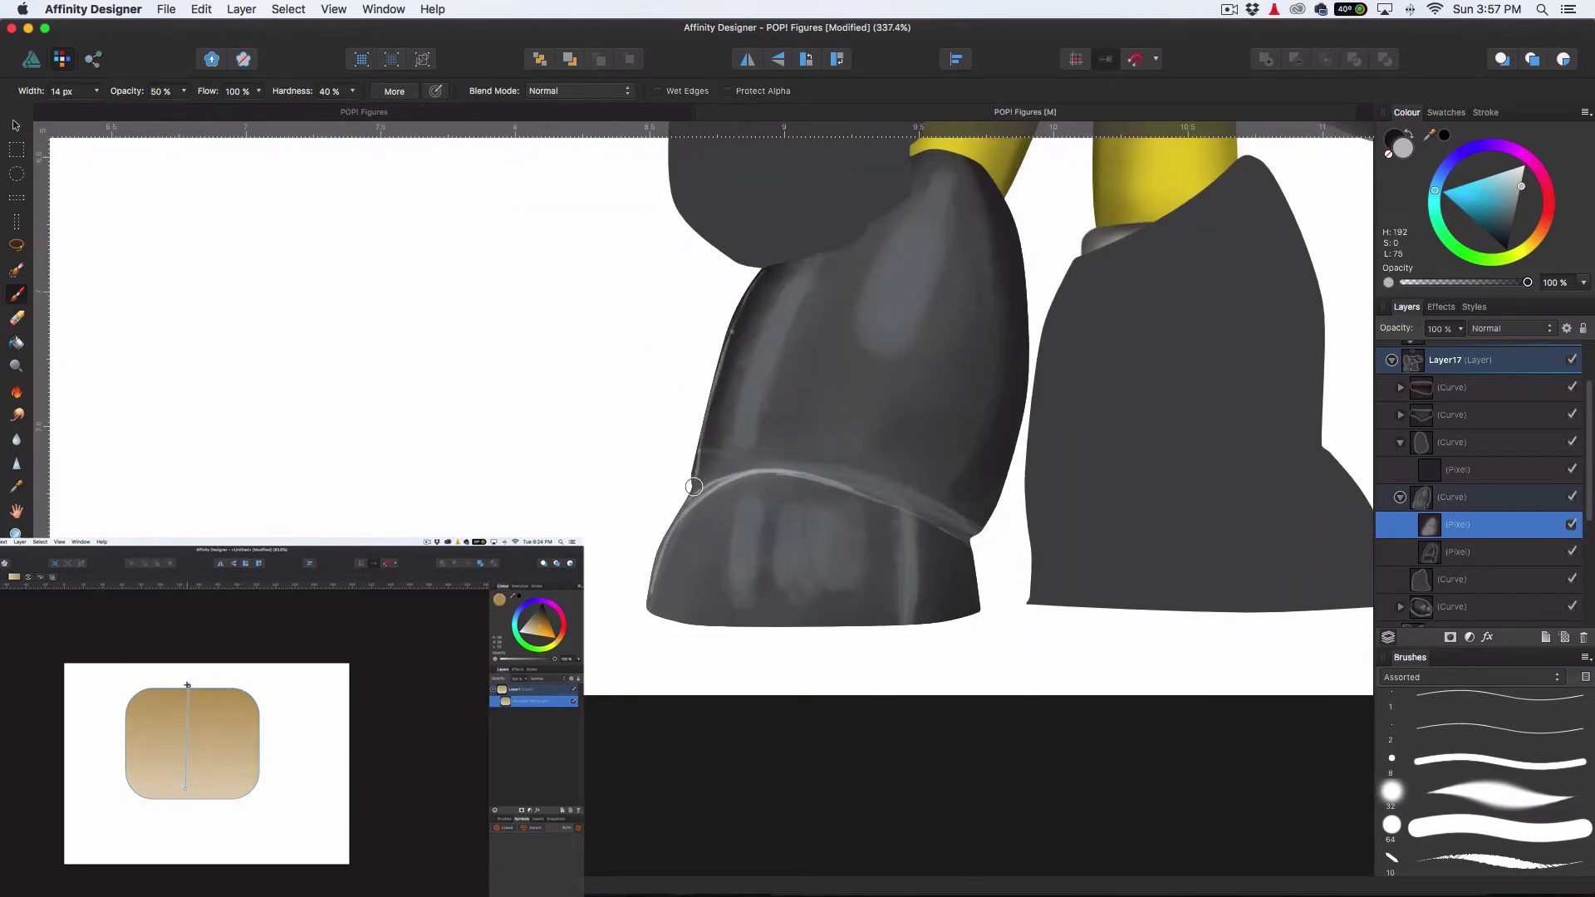
scroll(977, 398, "down", 5)
scroll(1001, 445, "up", 5)
left_click_drag(826, 264, 842, 267)
scroll(930, 374, "up", 3)
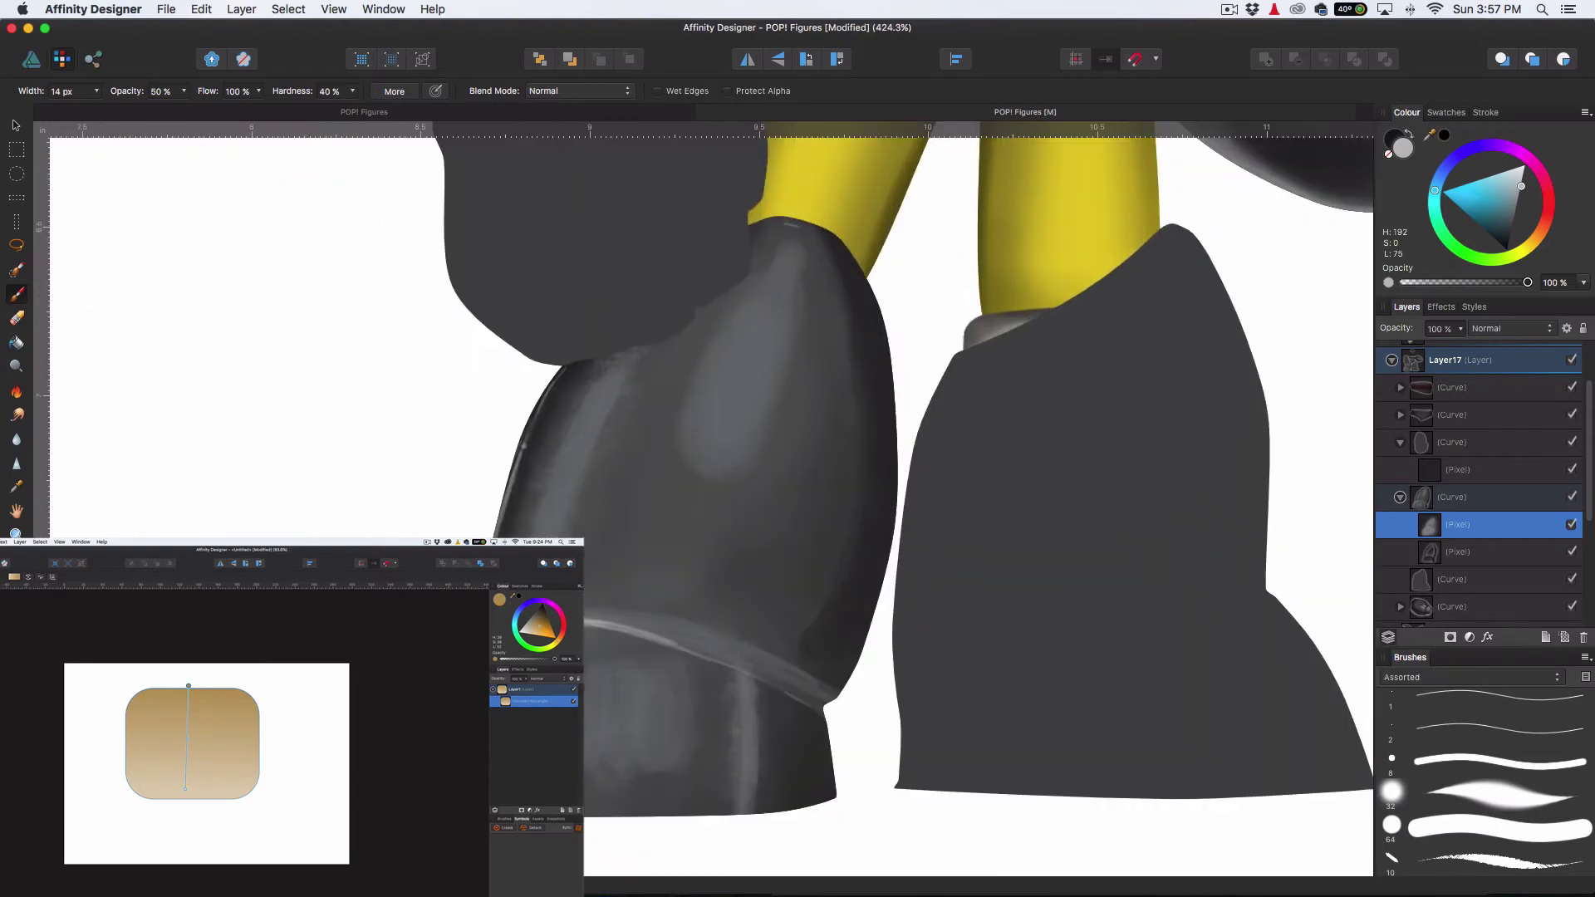
scroll(1005, 438, "down", 3)
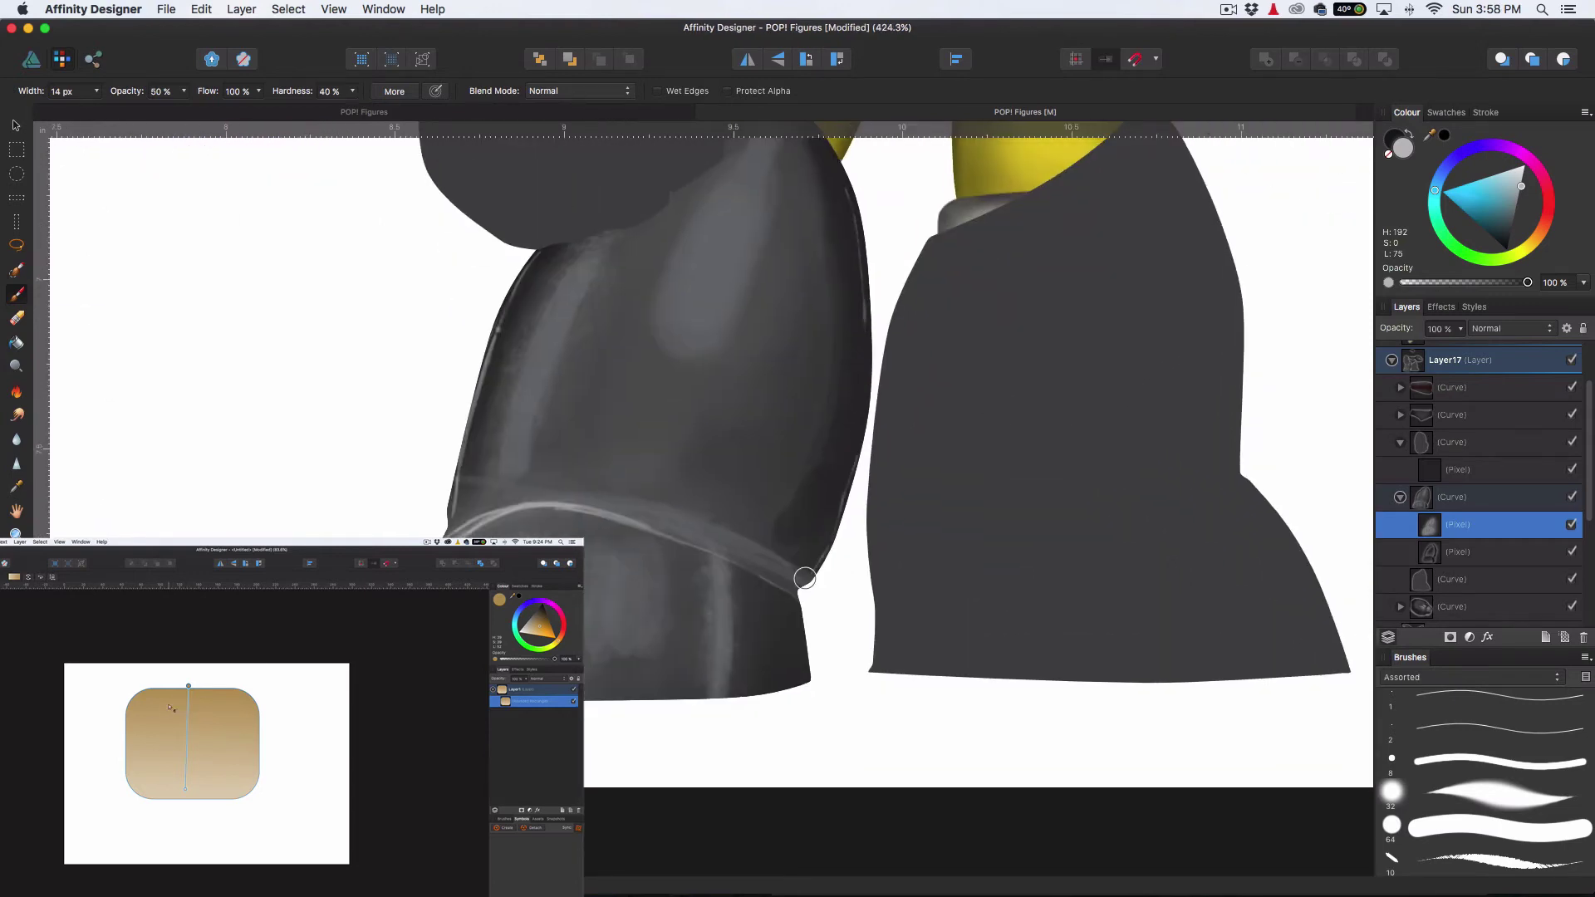
left_click_drag(796, 584, 560, 508)
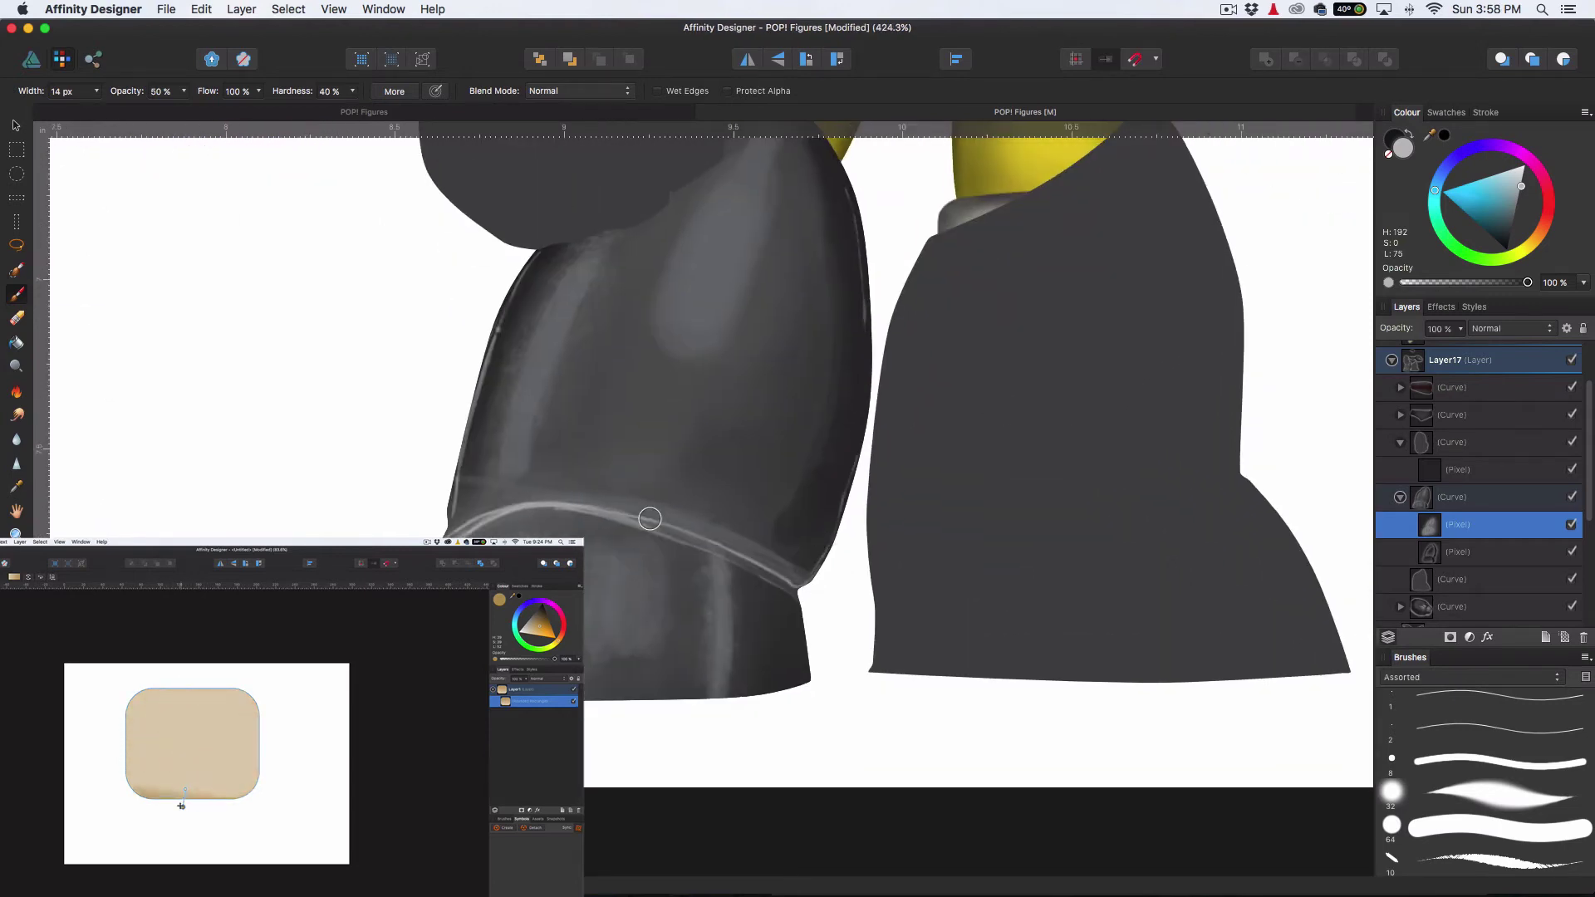
scroll(831, 457, "down", 3)
Erase parts of the left boot's ankle and foot highlights with the Erase Brush at 35.9 px, 20% opacity and 80% hardness
key("e")
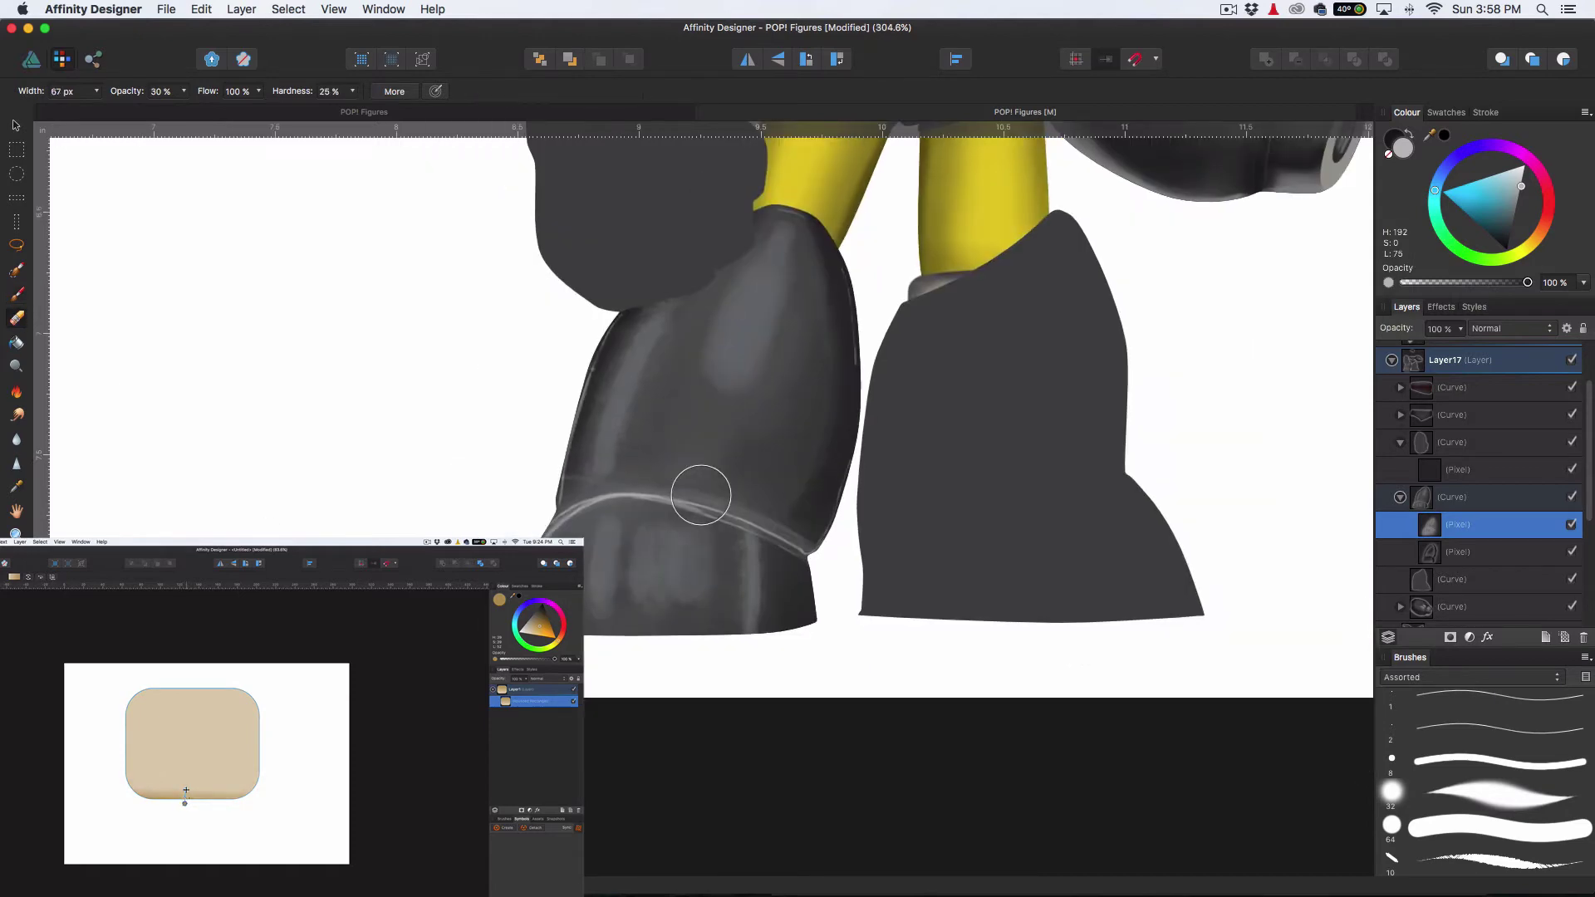
scroll(701, 496, "down", 5)
key("2")
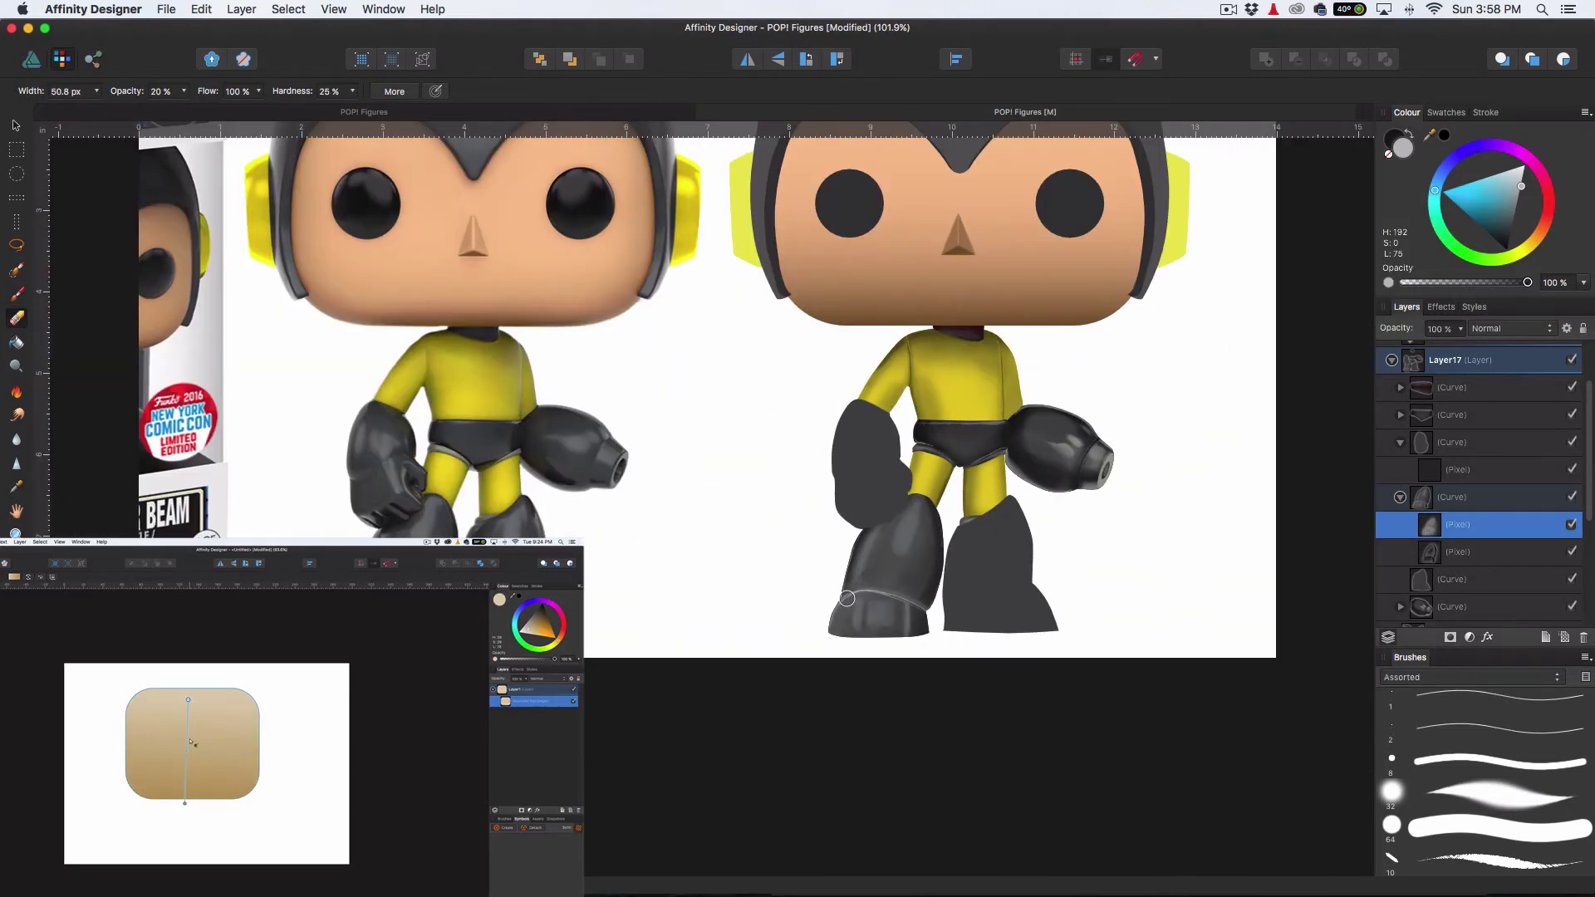
left_click(1487, 827)
key("bracketleft")
key("bracketleft")
key("bracketleft")
scroll(931, 553, "left", 3)
left_click_drag(967, 616, 1005, 602)
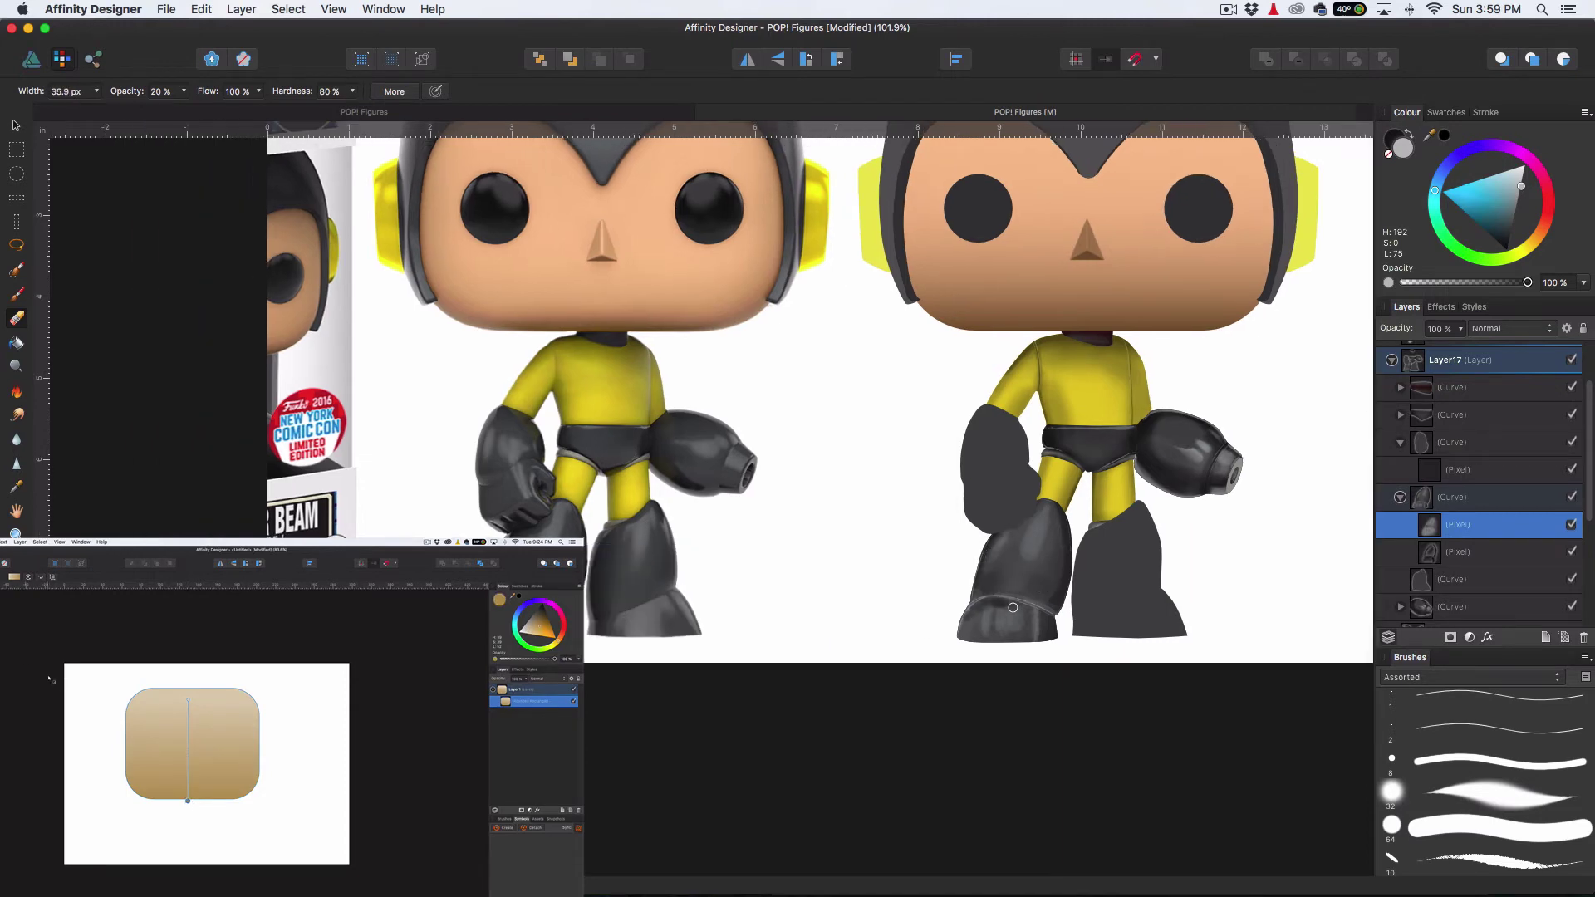
Fade the left boot's shin and foot highlights with a soft eraser at 192 to 100.2 px, 10% opacity and 16% hardness
scroll(1085, 582, "up", 3)
key("bracketright")
key("bracketright")
key("bracketright")
key("bracketright")
key("bracketright")
key("bracketright")
key("shift+bracketleft")
key("shift+bracketleft")
key("shift+bracketleft")
key("shift+bracketleft")
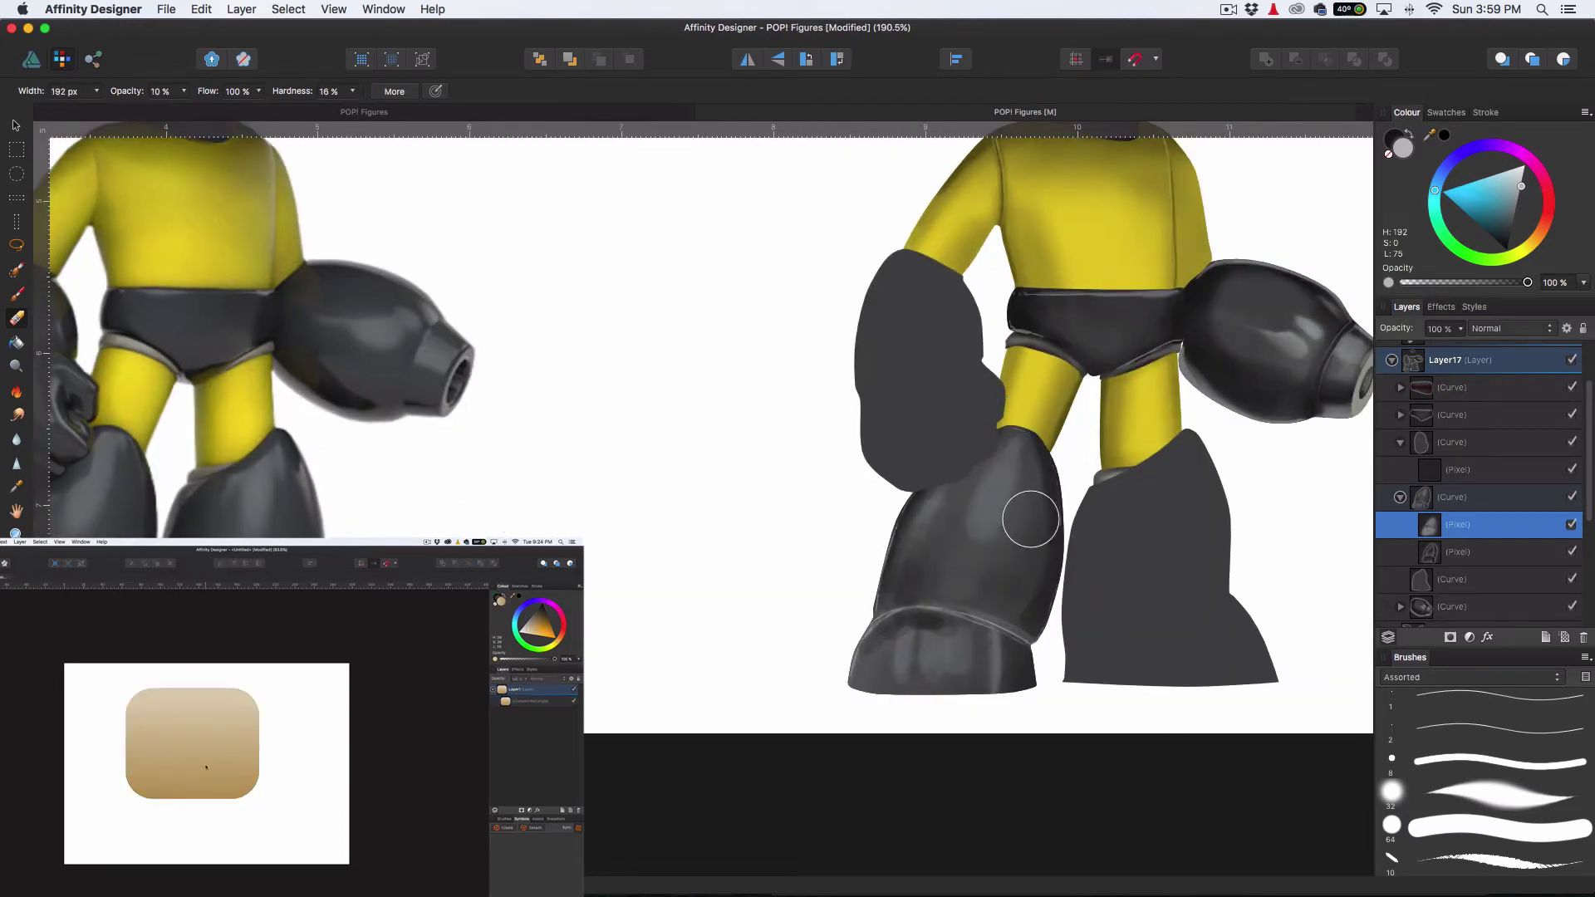
left_click_drag(987, 593, 923, 636)
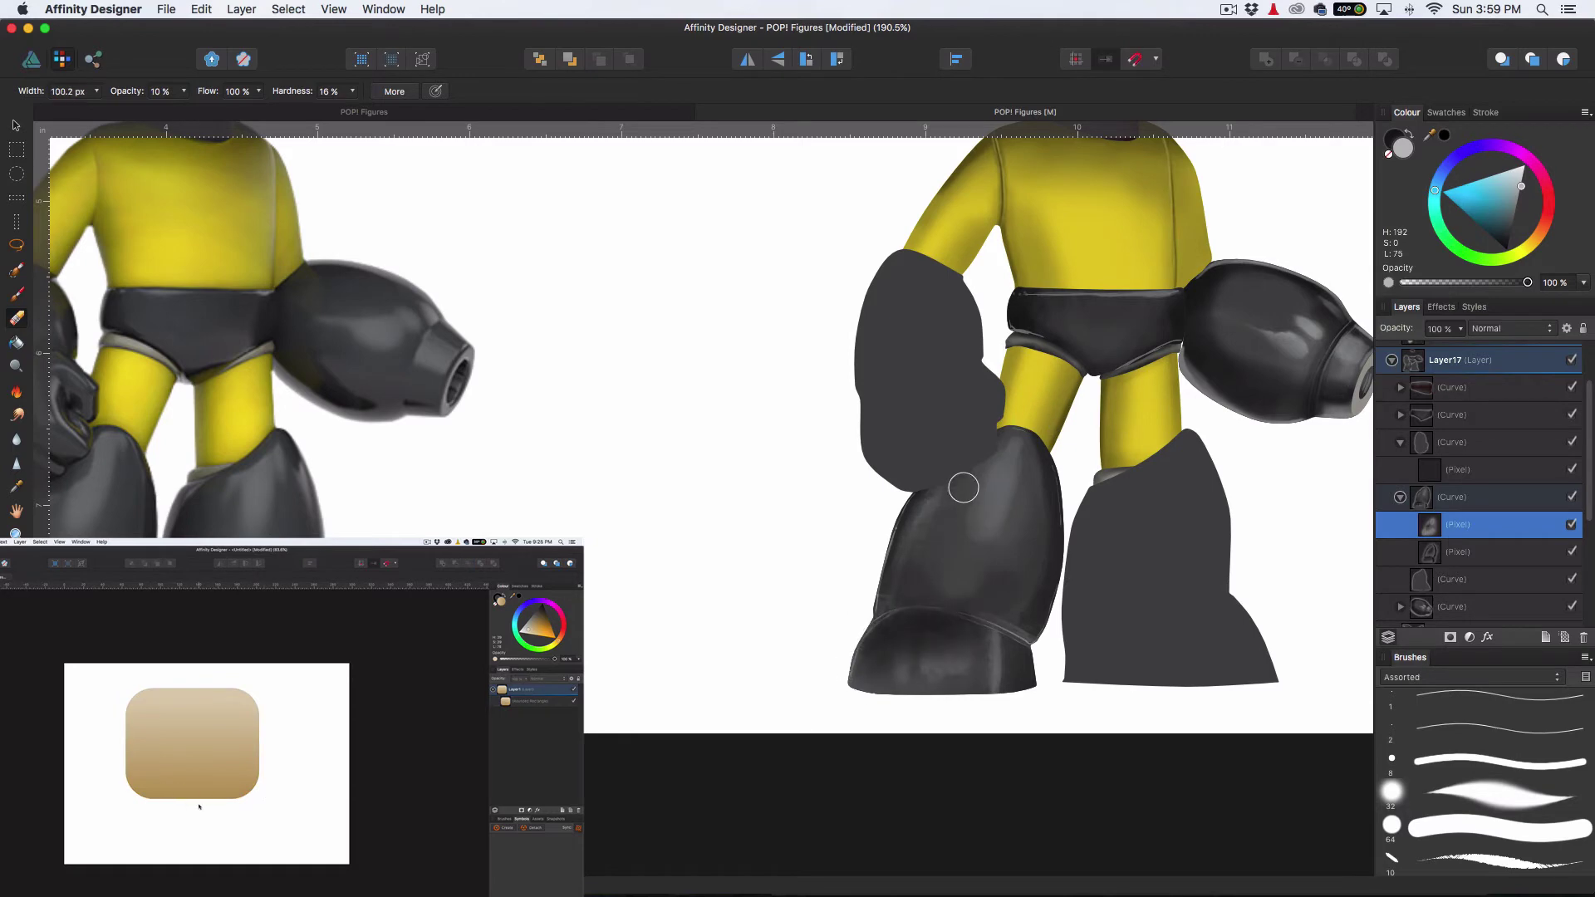
scroll(905, 595, "down", 3)
scroll(1468, 600, "up", 1)
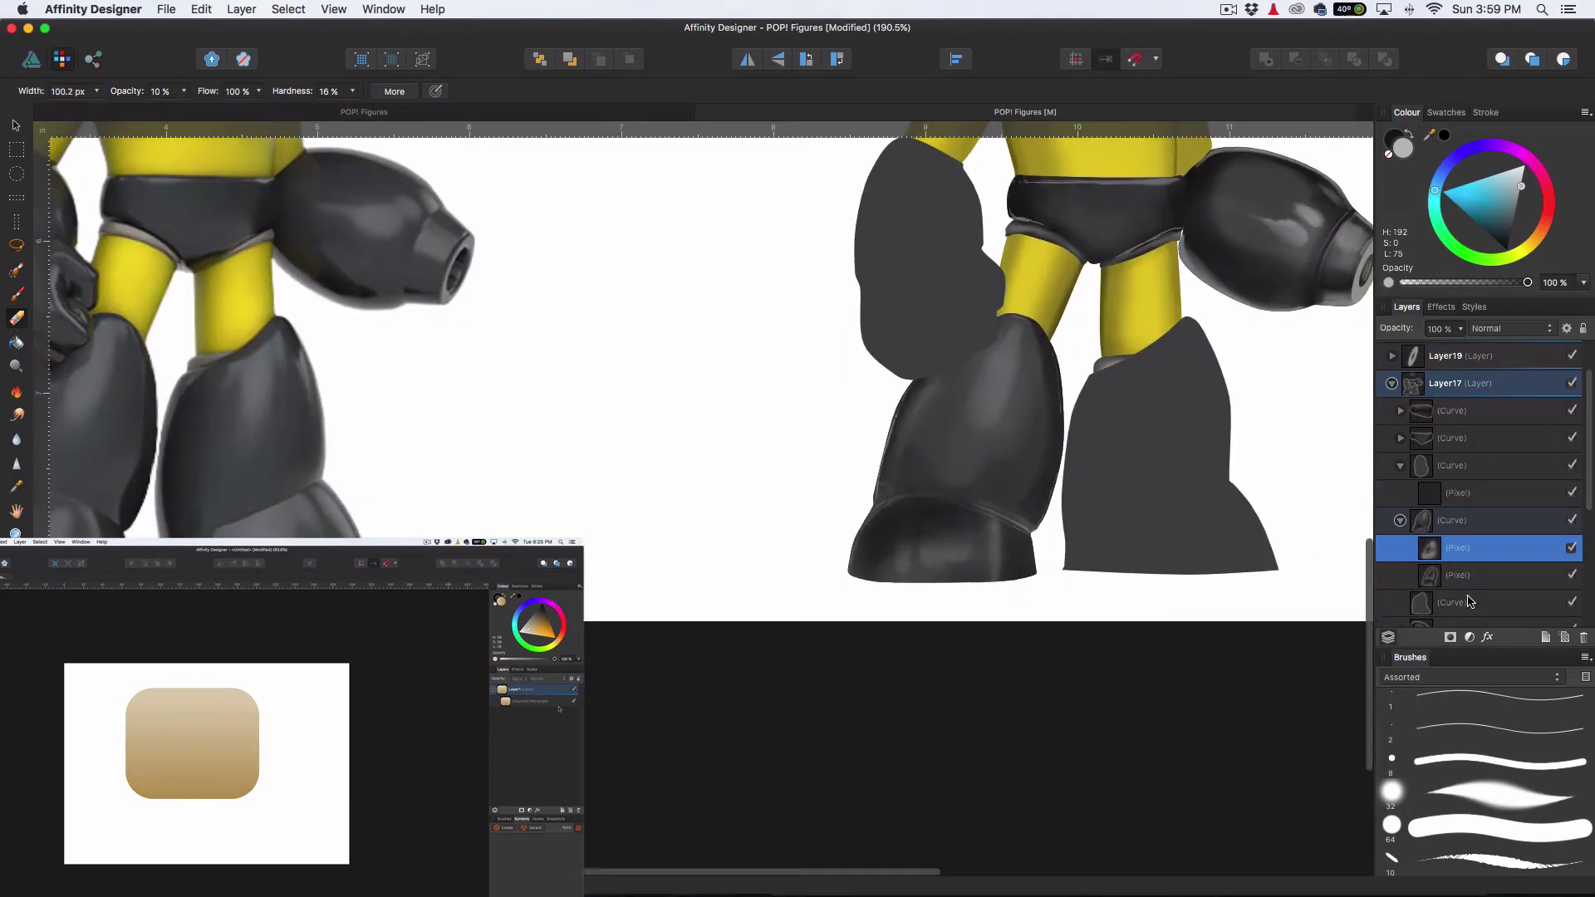
Darken the left boot's lower pixel layer with dark grey of lightness 15, using a 123.9 px Paint Brush at 47% hardness
left_click(1464, 577)
key("b")
left_click(1495, 828)
left_click(1511, 238)
scroll(961, 403, "down", 1)
left_click_drag(959, 401, 963, 294)
scroll(947, 357, "up", 3)
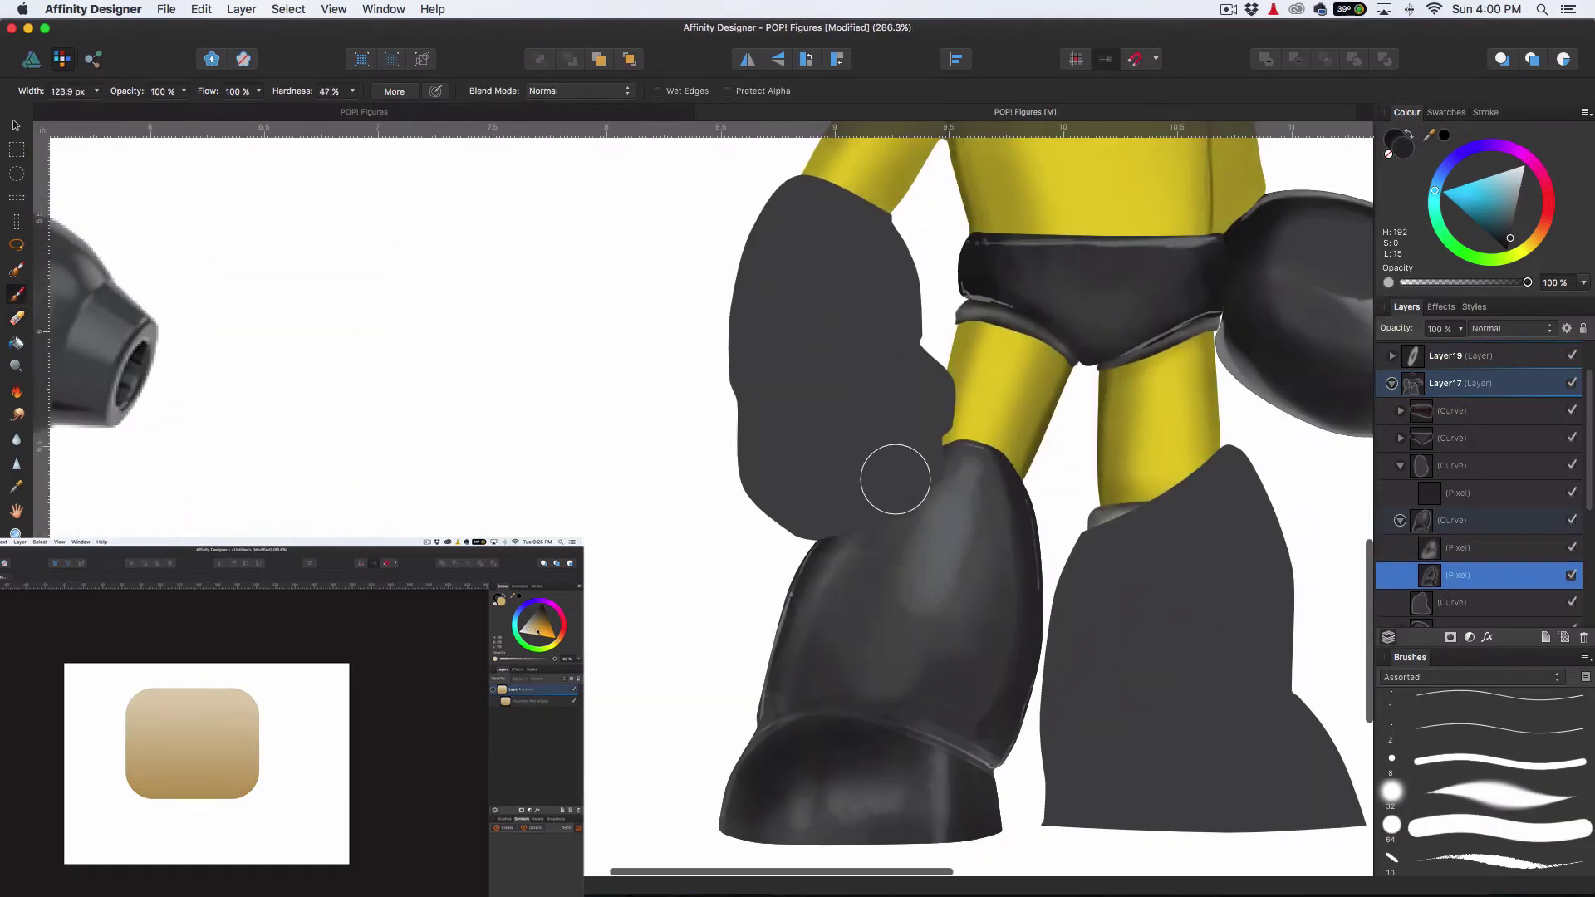
left_click_drag(918, 474, 904, 486)
mouse_move(919, 470)
left_mouse_down()
mouse_move(866, 512)
mouse_move(778, 539)
mouse_move(799, 660)
left_mouse_up()
left_click_drag(834, 747, 770, 759)
Narrow the brush to 55 px and paint dark grey shading across the left boot's foot below the ankle seam
key("bracketleft")
key("bracketleft")
key("bracketleft")
key("bracketleft")
key("bracketleft")
key("bracketleft")
key("bracketleft")
key("bracketleft")
key("bracketleft")
key("bracketleft")
left_click_drag(953, 743, 923, 734)
scroll(1479, 532, "up", 1)
Add a pixel layer in the left boot and paint black creases and edges with a 20 px brush at 30% opacity and 28% hardness
left_click(1475, 562)
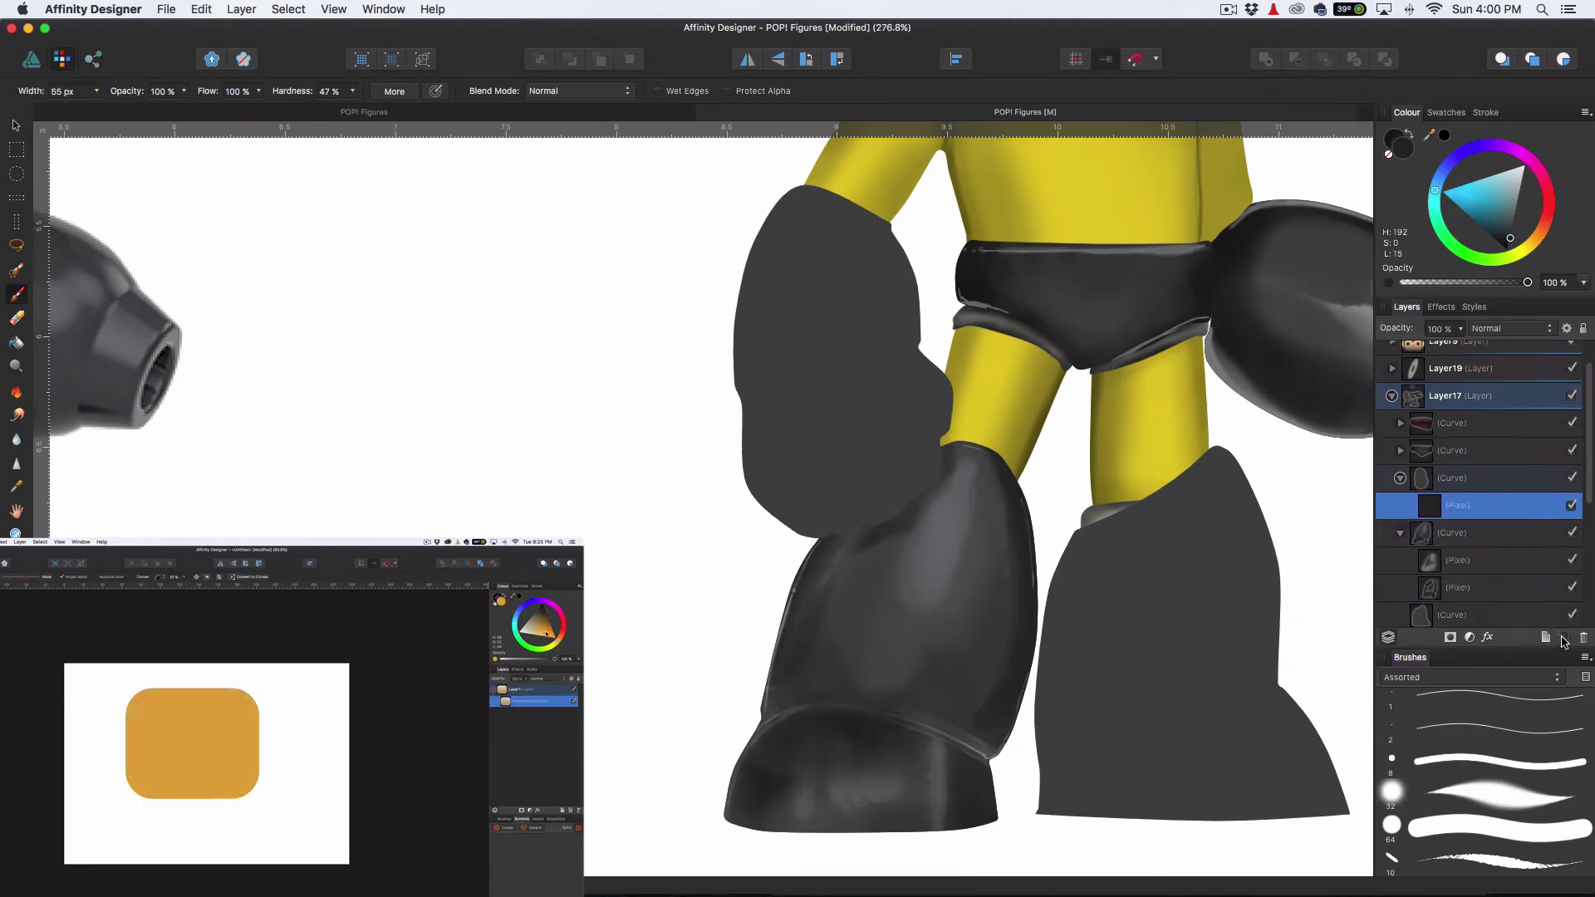
left_click(1565, 637)
key("3")
key("bracketleft")
key("bracketleft")
left_click(1488, 795)
scroll(851, 598, "down", 1)
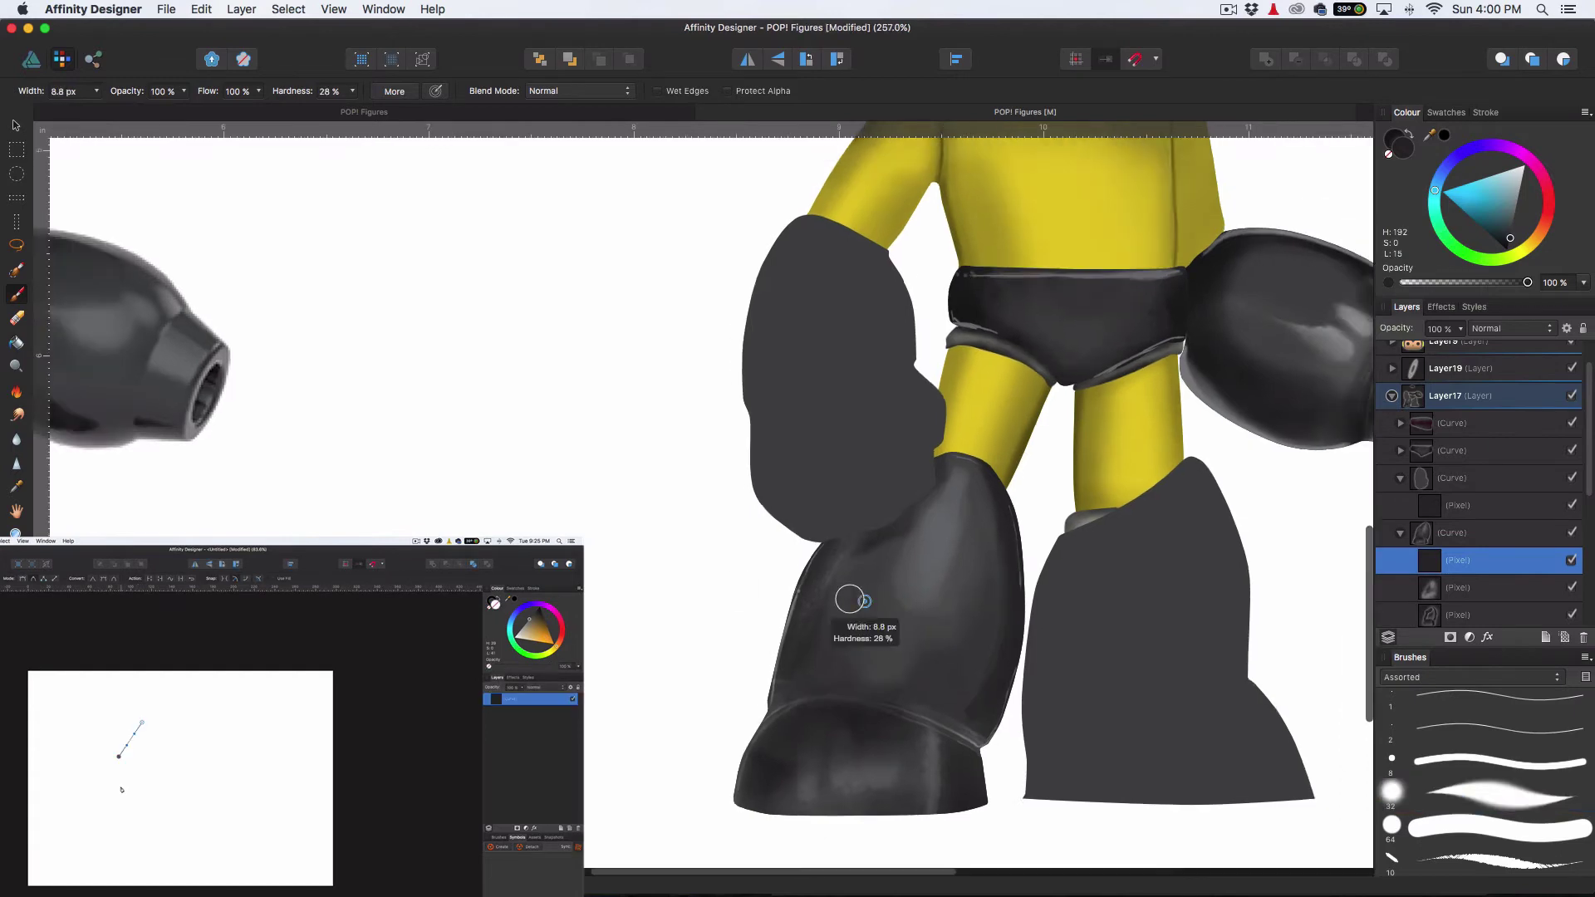
scroll(850, 599, "up", 1)
key("bracketleft")
key("bracketleft")
scroll(877, 691, "down", 3)
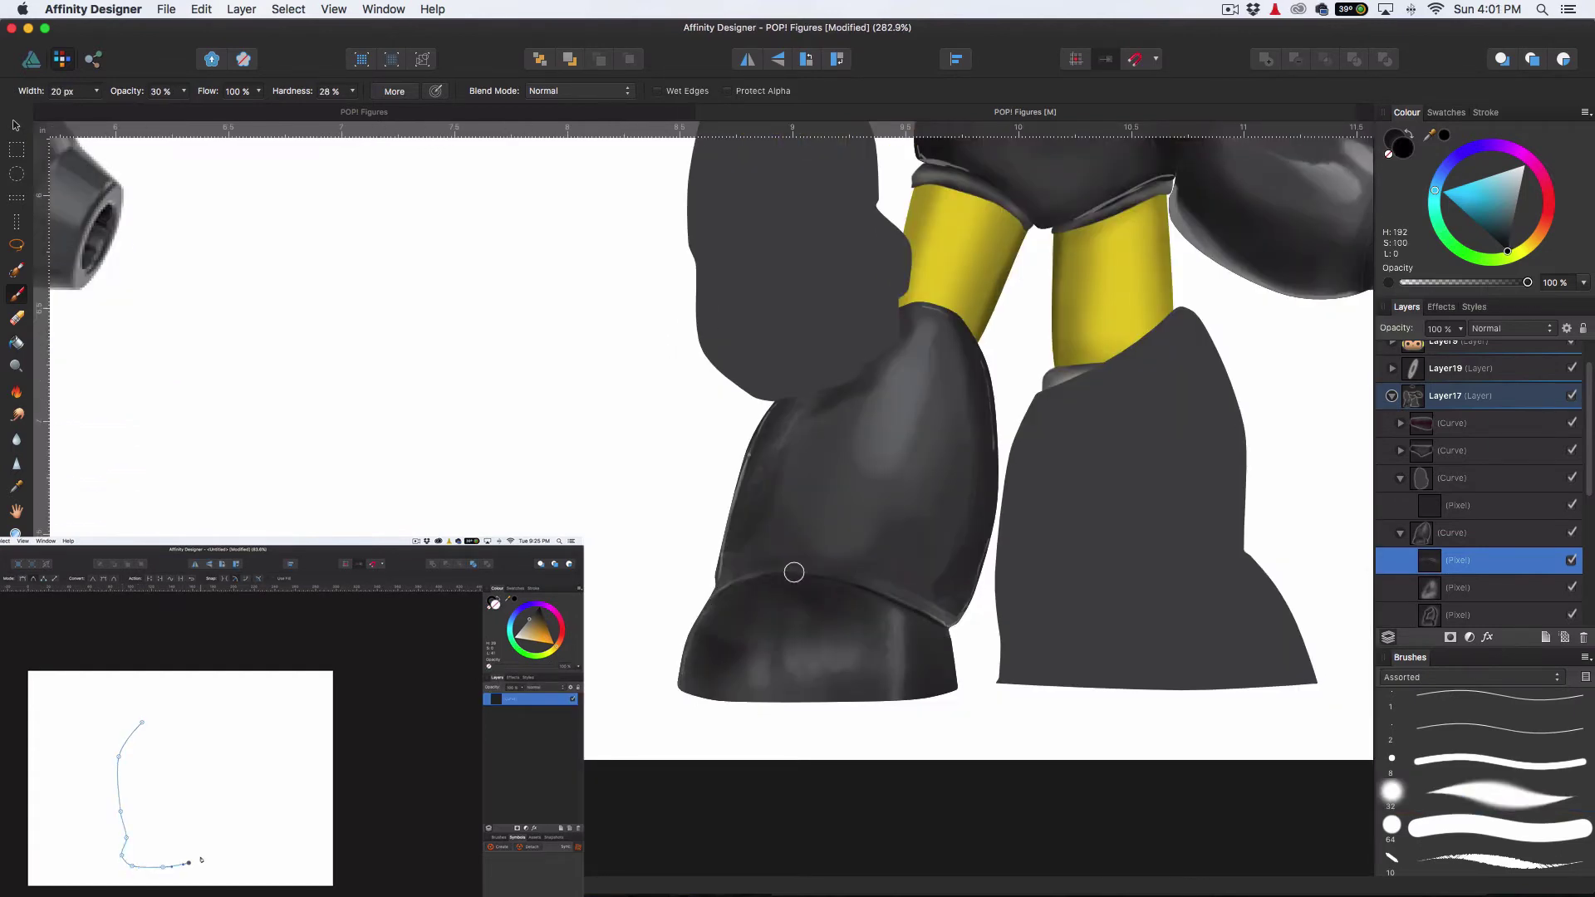
scroll(688, 683, "down", 2)
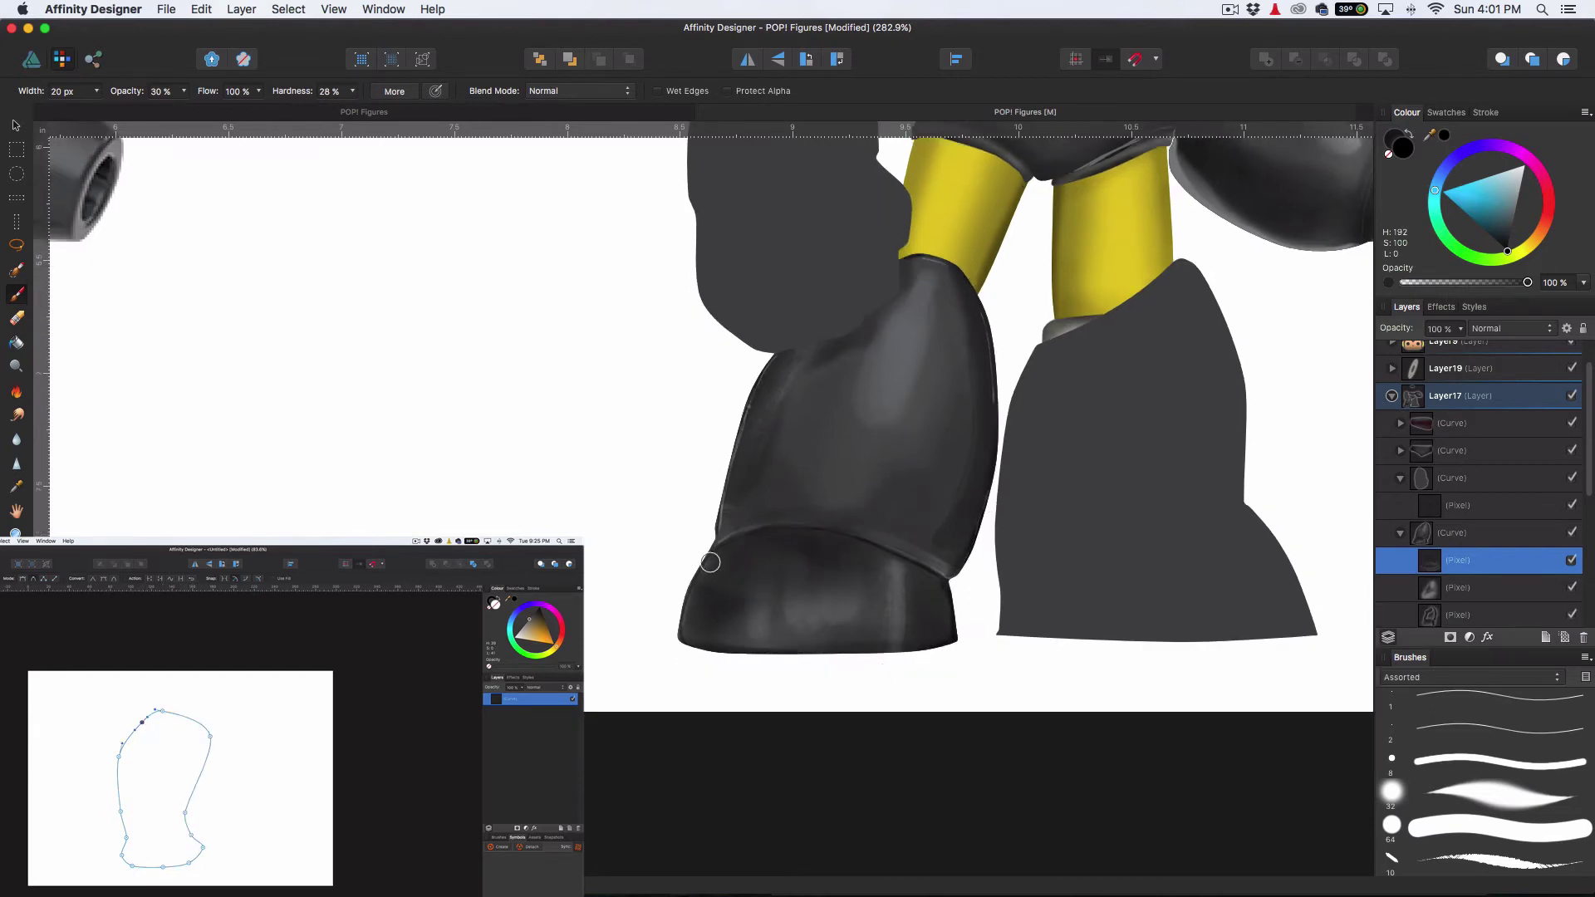
Paint light grey highlights of lightness 73 on the left boot's foot and shin with a 35.7 px brush at 10% opacity
left_click(1522, 188)
scroll(1105, 420, "down", 6)
left_click_drag(764, 452, 804, 457)
key("bracketright")
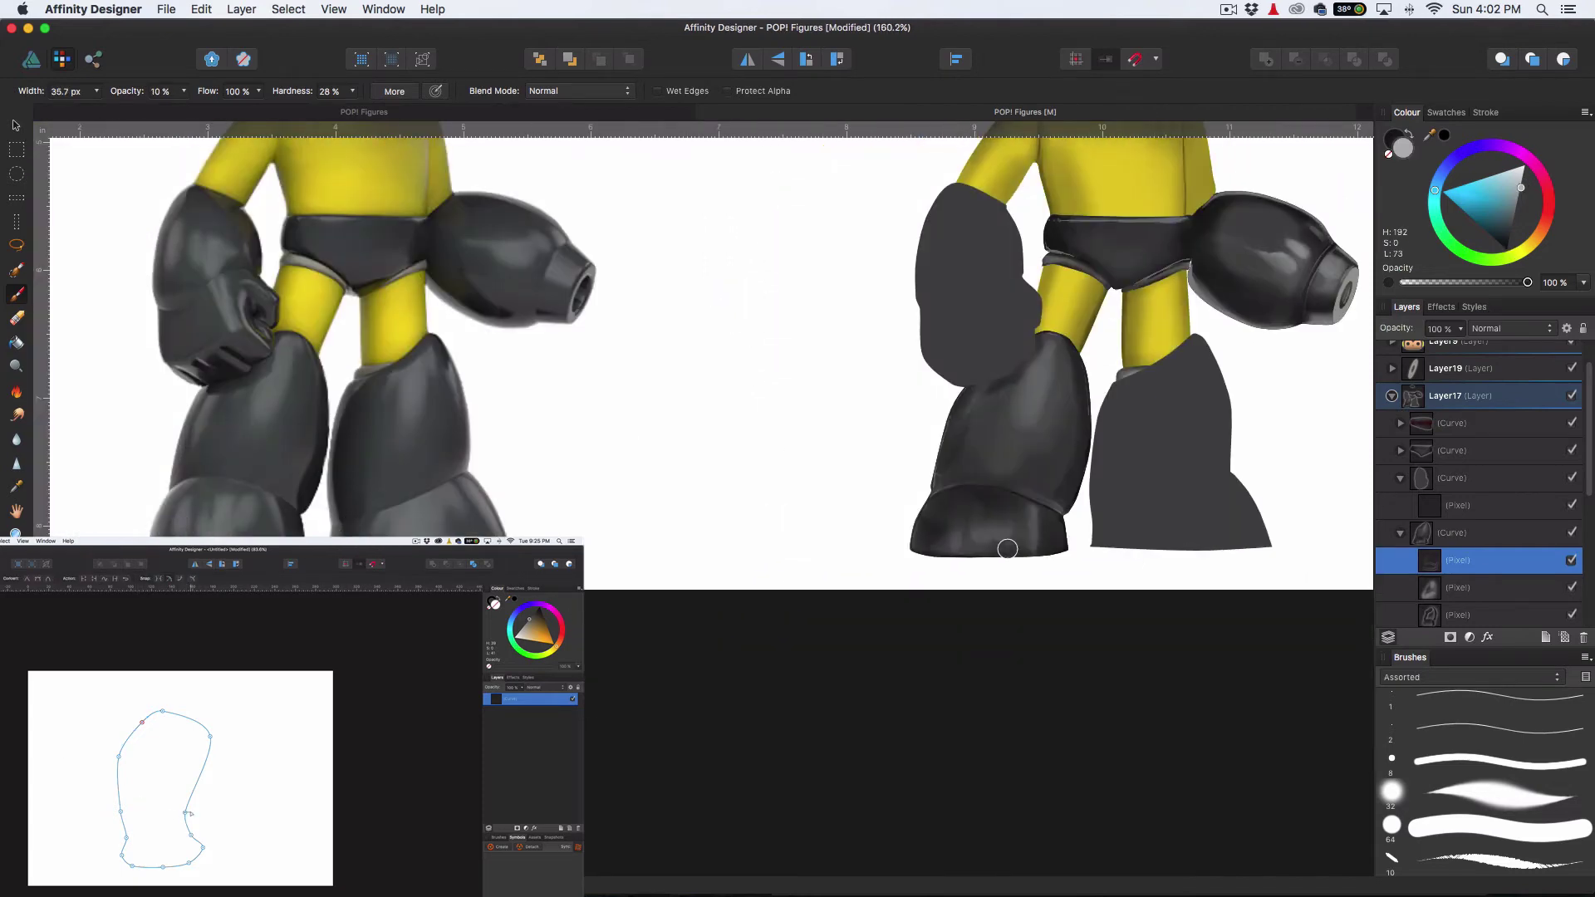
scroll(962, 505, "down", 3)
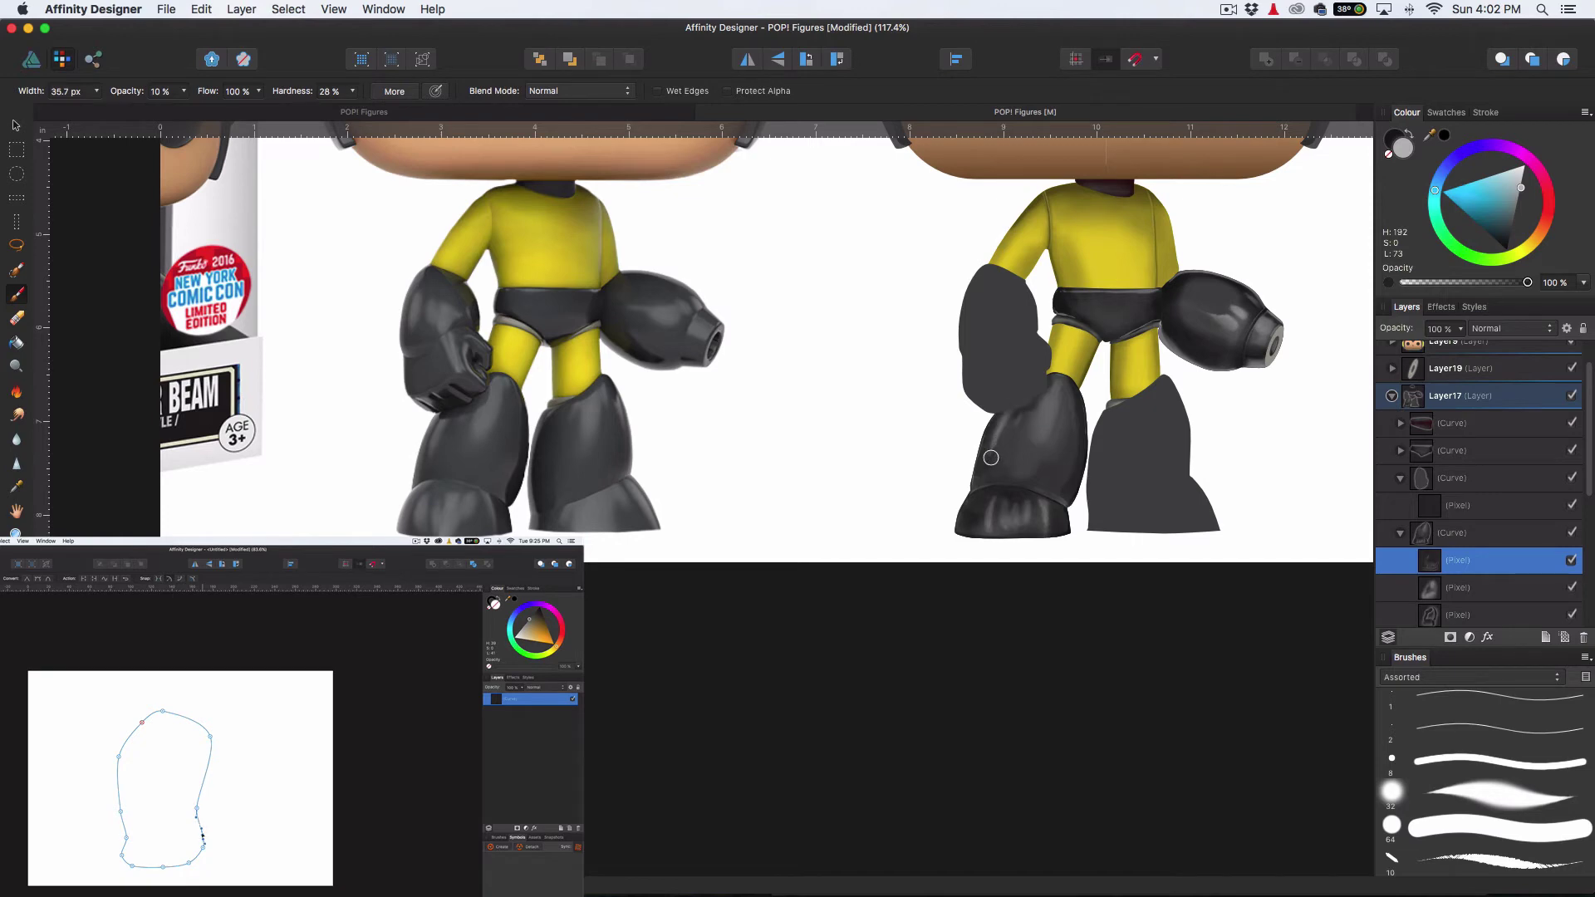
scroll(977, 569, "down", 3)
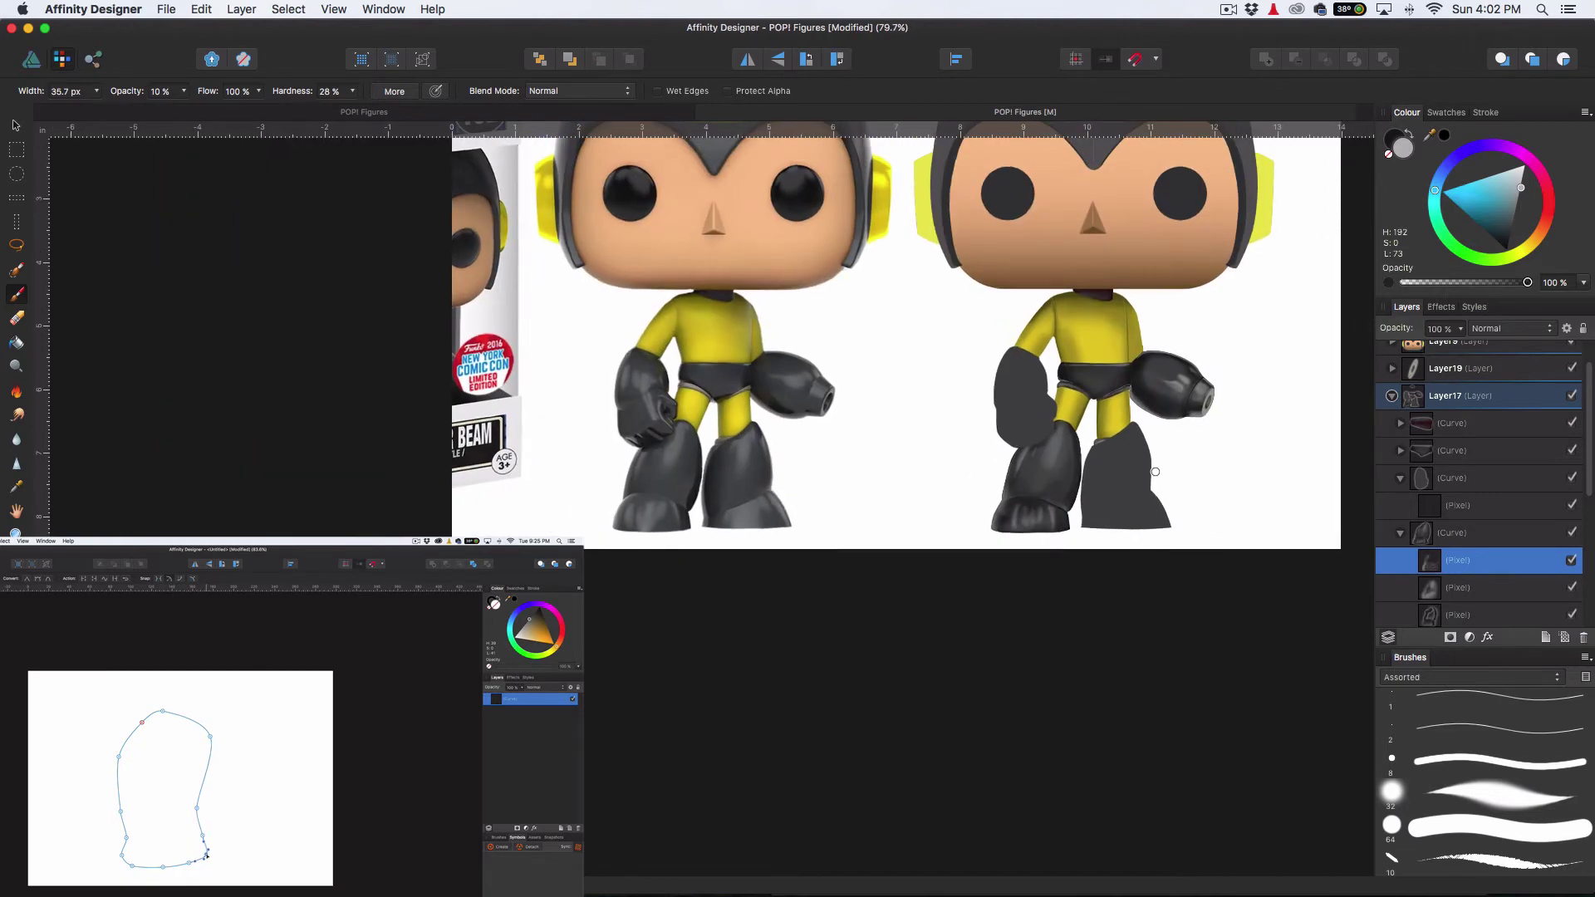
Select the pixel layer in the left glove's curve and paint light grey forearm and fist shapes at 10% opacity
left_click(1487, 506)
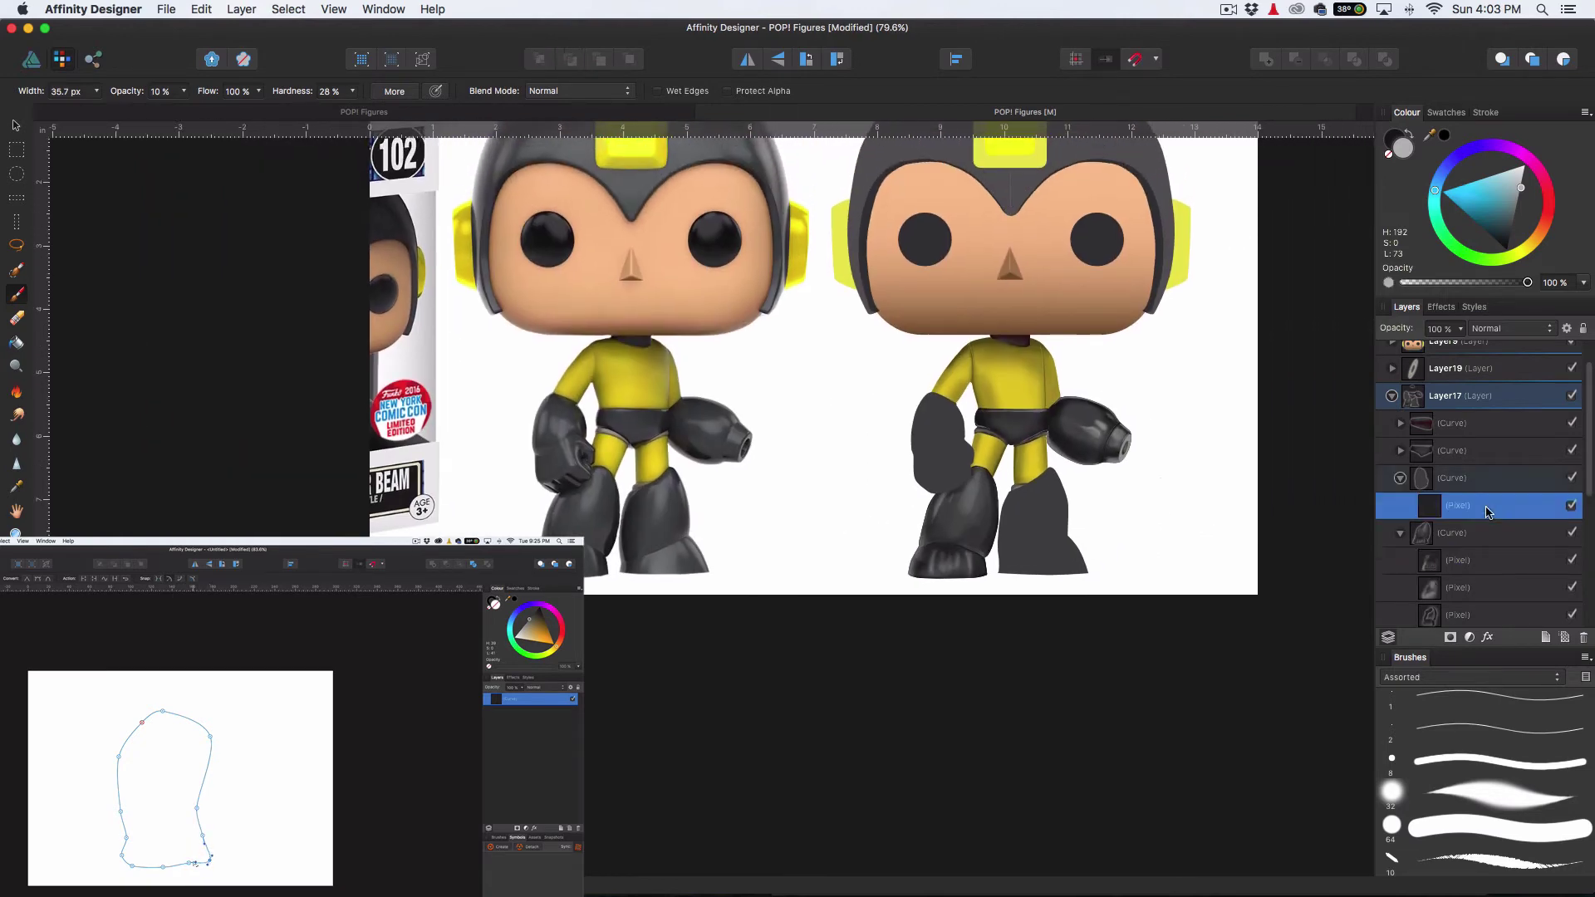
scroll(1123, 528, "up", 4)
key("bracketleft")
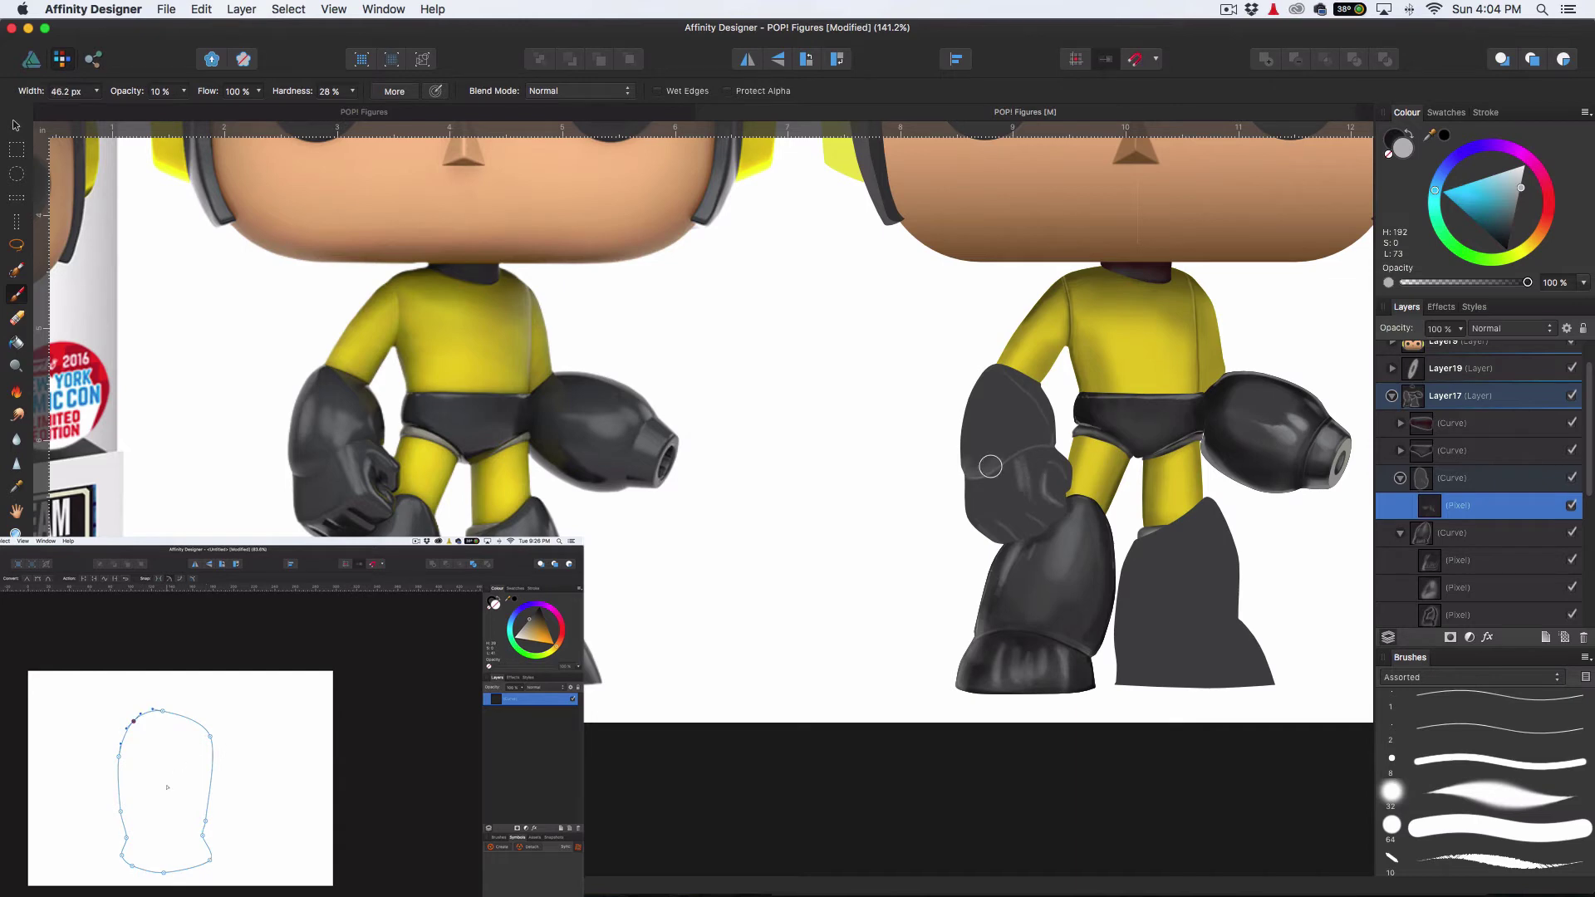
mouse_move(990, 466)
left_mouse_down()
mouse_move(980, 436)
mouse_move(1010, 448)
mouse_move(993, 401)
left_mouse_up()
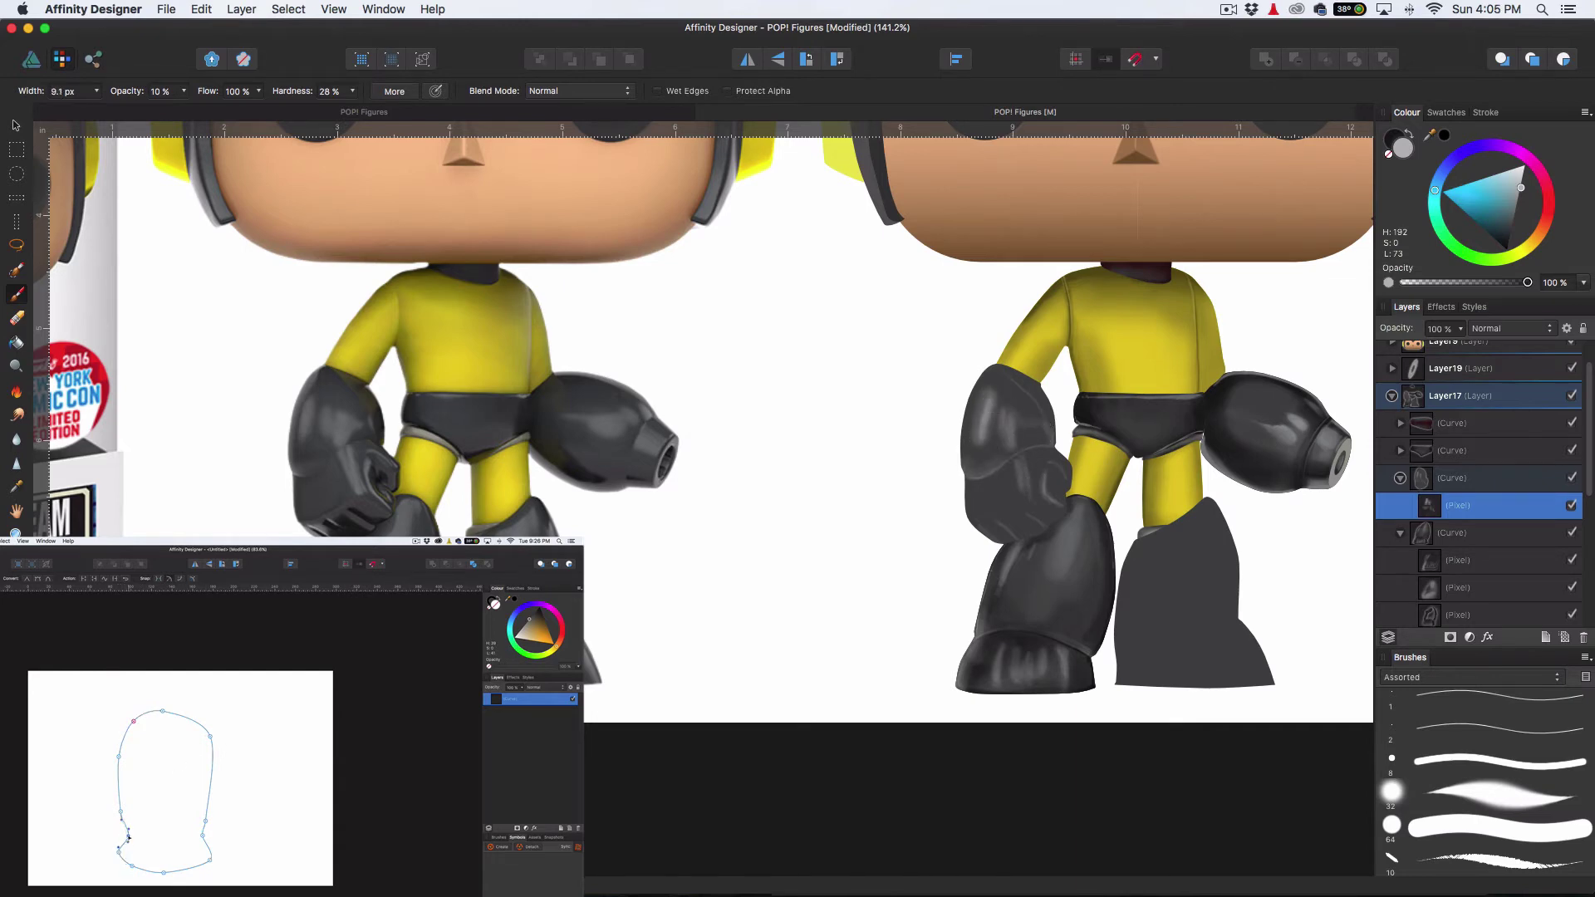
Widen the brush to 32 px and paint light grey highlights on the left glove's fist and fingers
key("bracketright")
key("bracketright")
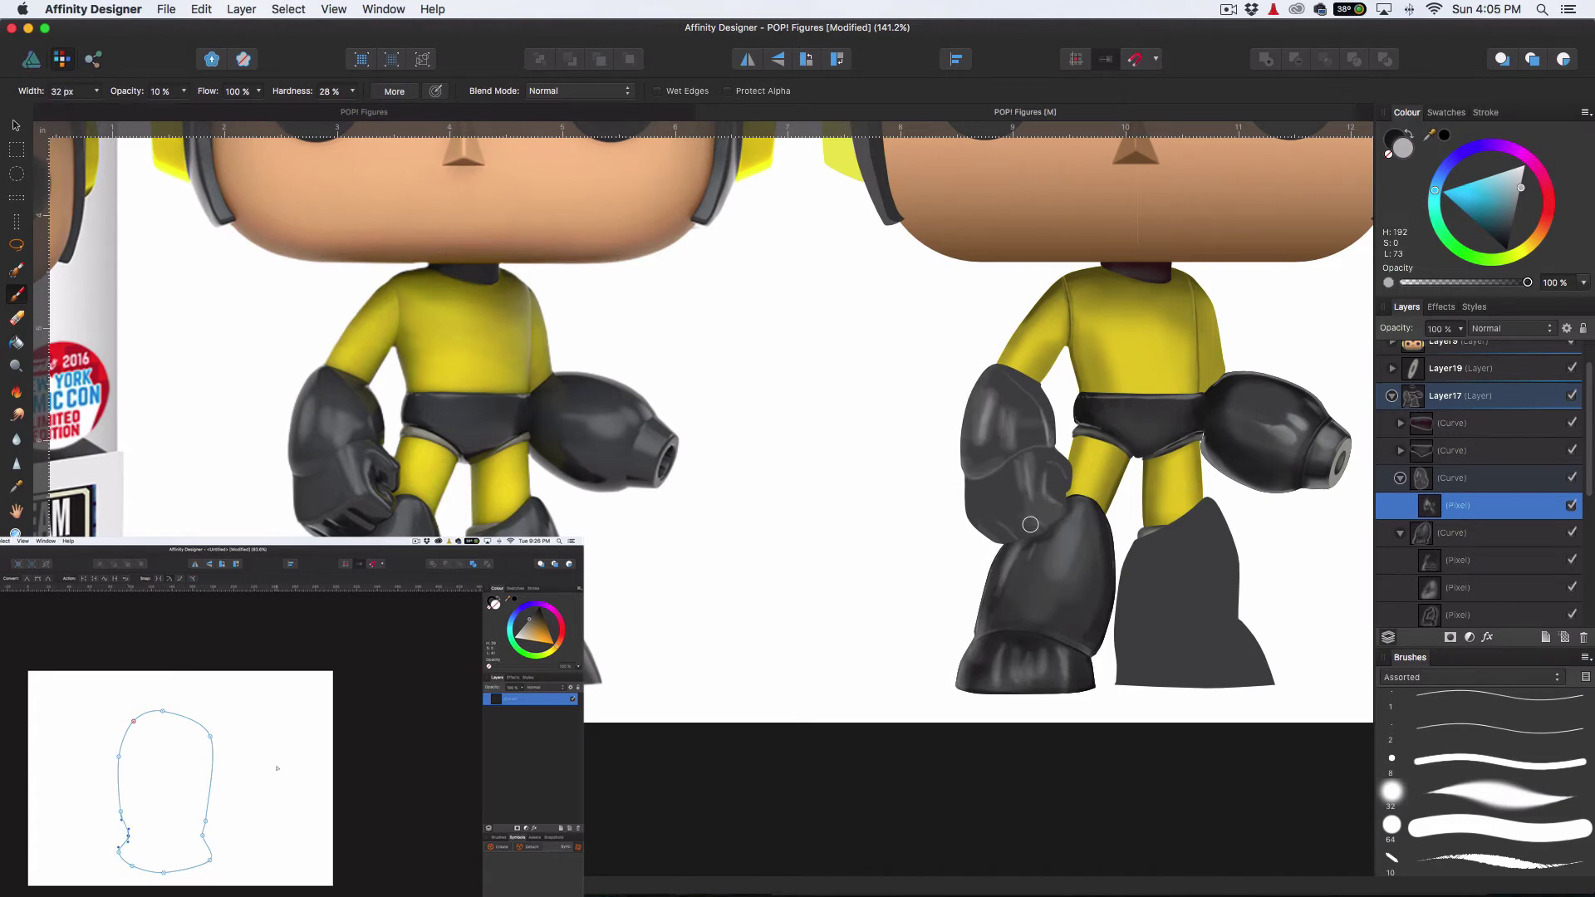
scroll(1160, 453, "down", 2)
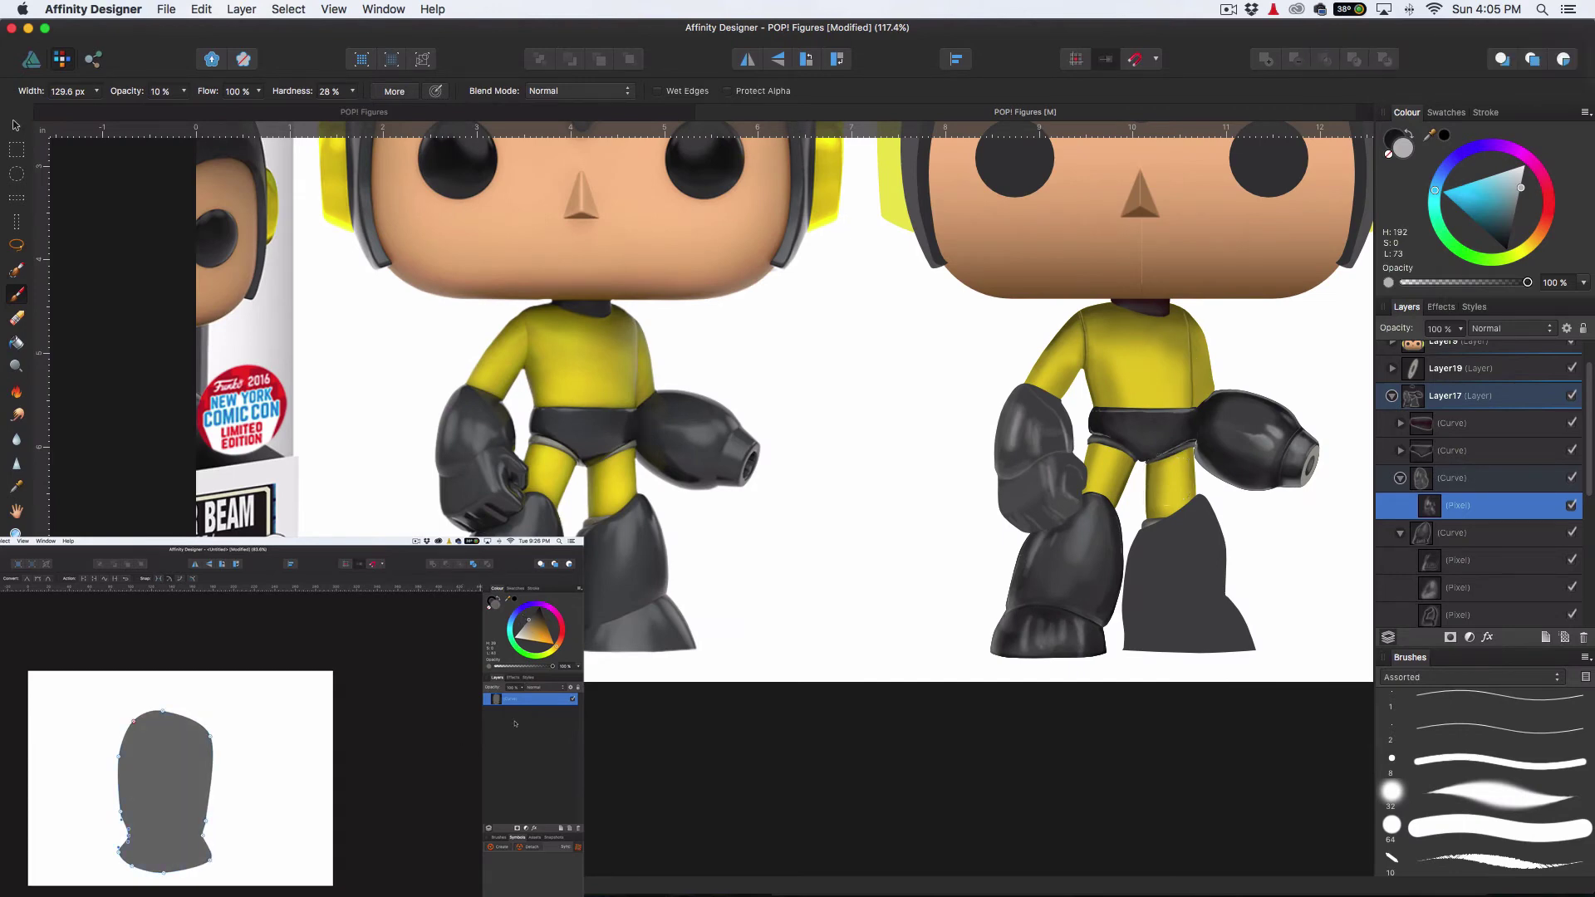
Paint near-black lines of lightness 9 along the left glove's cuff and wrist crease with a 13.3 px brush at 70% opacity
left_click(1516, 224)
left_click(904, 541)
key("bracketleft")
key("bracketleft")
key("bracketleft")
key("bracketleft")
key("bracketleft")
key("bracketleft")
key("bracketleft")
scroll(1041, 447, "up", 4)
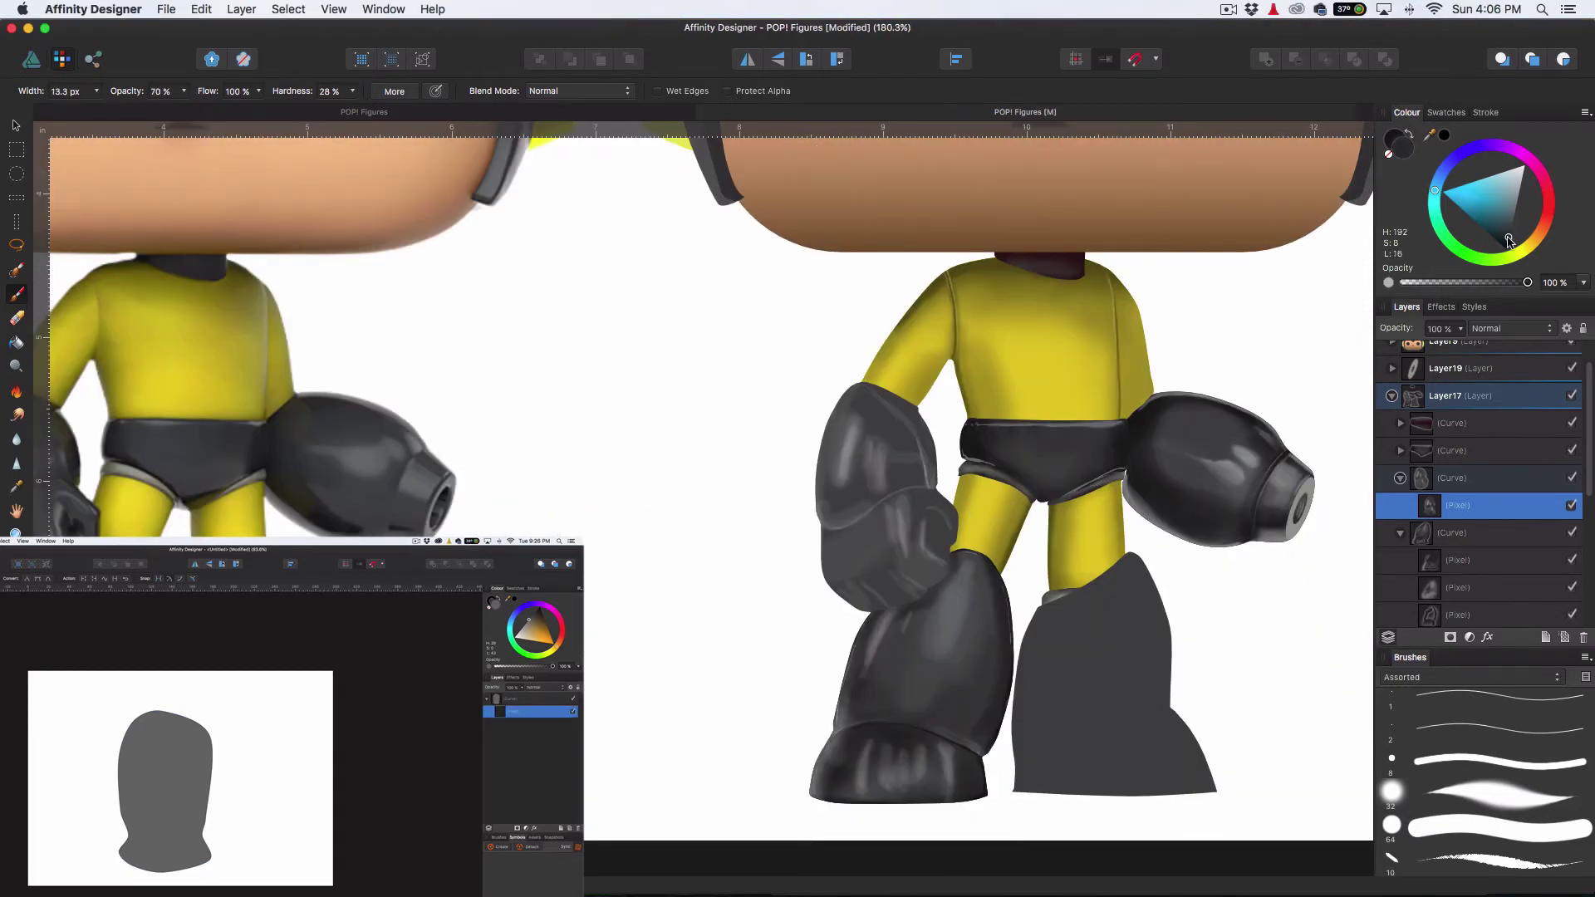
key("8")
scroll(1005, 465, "up", 4)
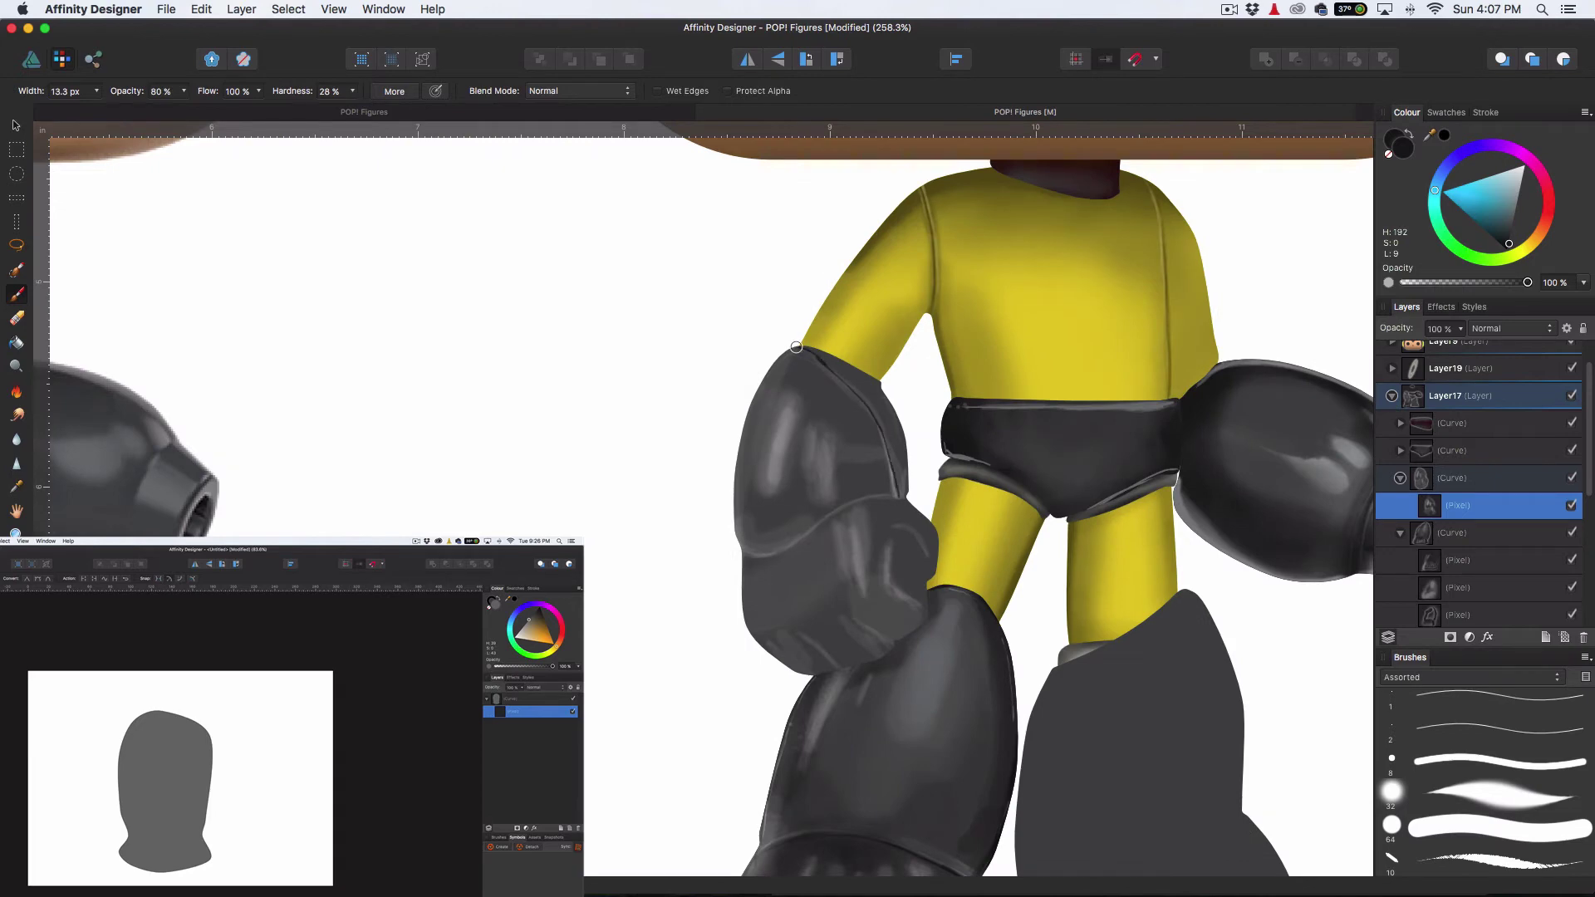
key("7")
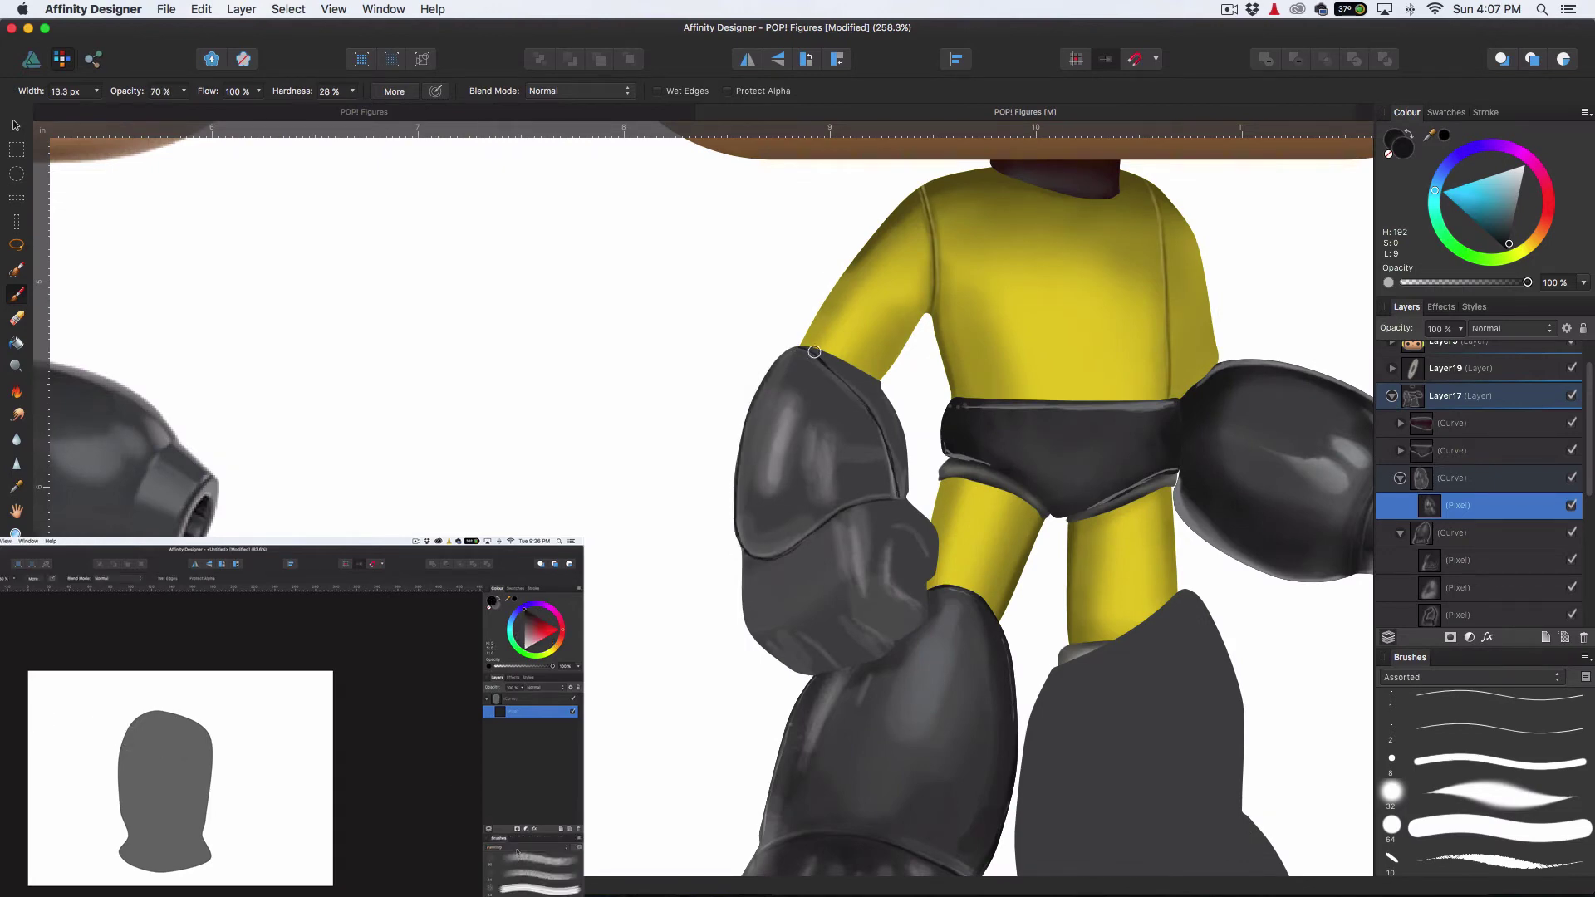
Darken the left glove's inner forearm, cuff, fist outline and finger creases with near-black strokes
left_click_drag(881, 433, 912, 500)
left_click_drag(883, 384, 803, 348)
mouse_move(742, 548)
left_mouse_down()
mouse_move(786, 666)
mouse_move(814, 674)
left_mouse_up()
mouse_move(910, 504)
left_mouse_down()
mouse_move(937, 541)
mouse_move(924, 621)
mouse_move(887, 647)
left_mouse_up()
key("bracketright")
key("bracketright")
key("bracketright")
key("bracketright")
key("bracketright")
key("4")
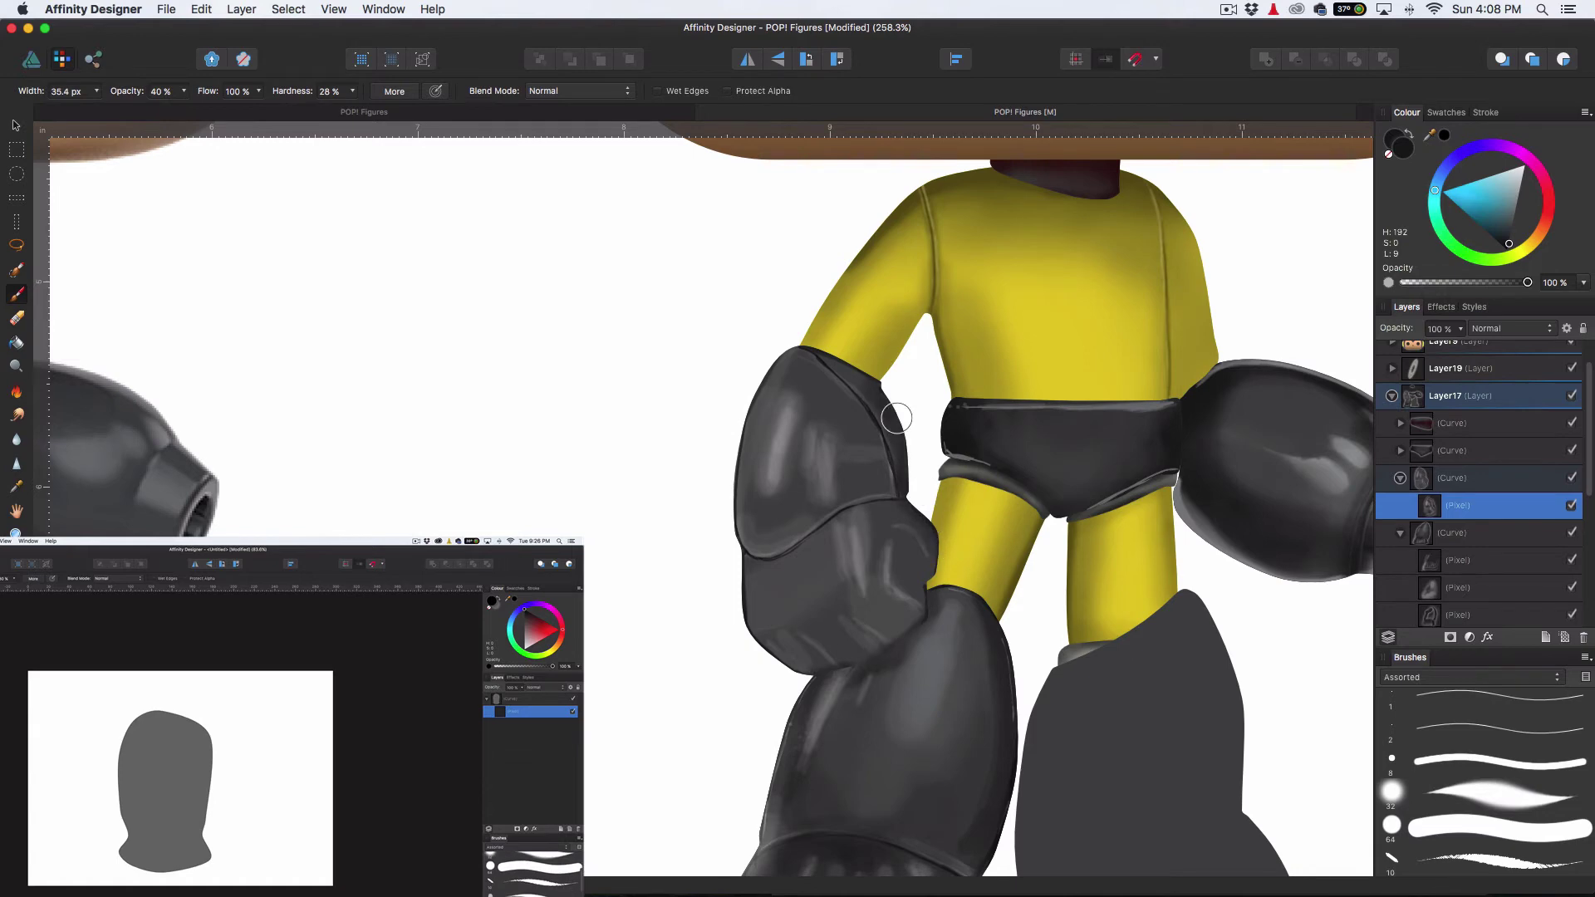
Shade the left glove's forearm edges with a 35.4 px brush, lowering the opacity from 40% to 20%
left_click_drag(844, 366, 886, 497)
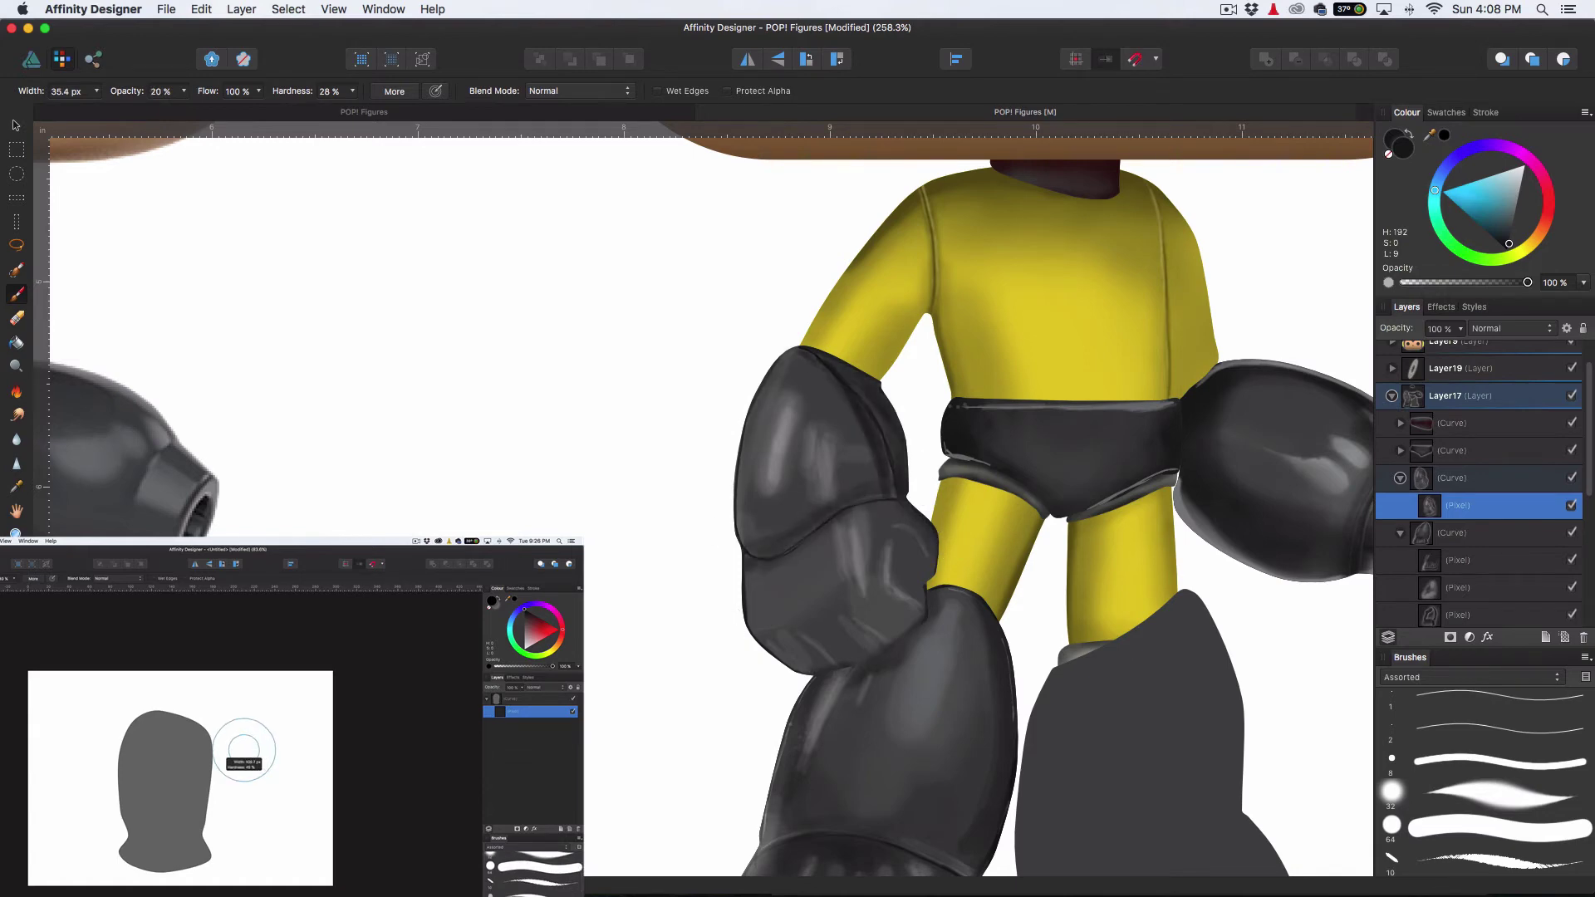
scroll(1039, 515, "down", 5)
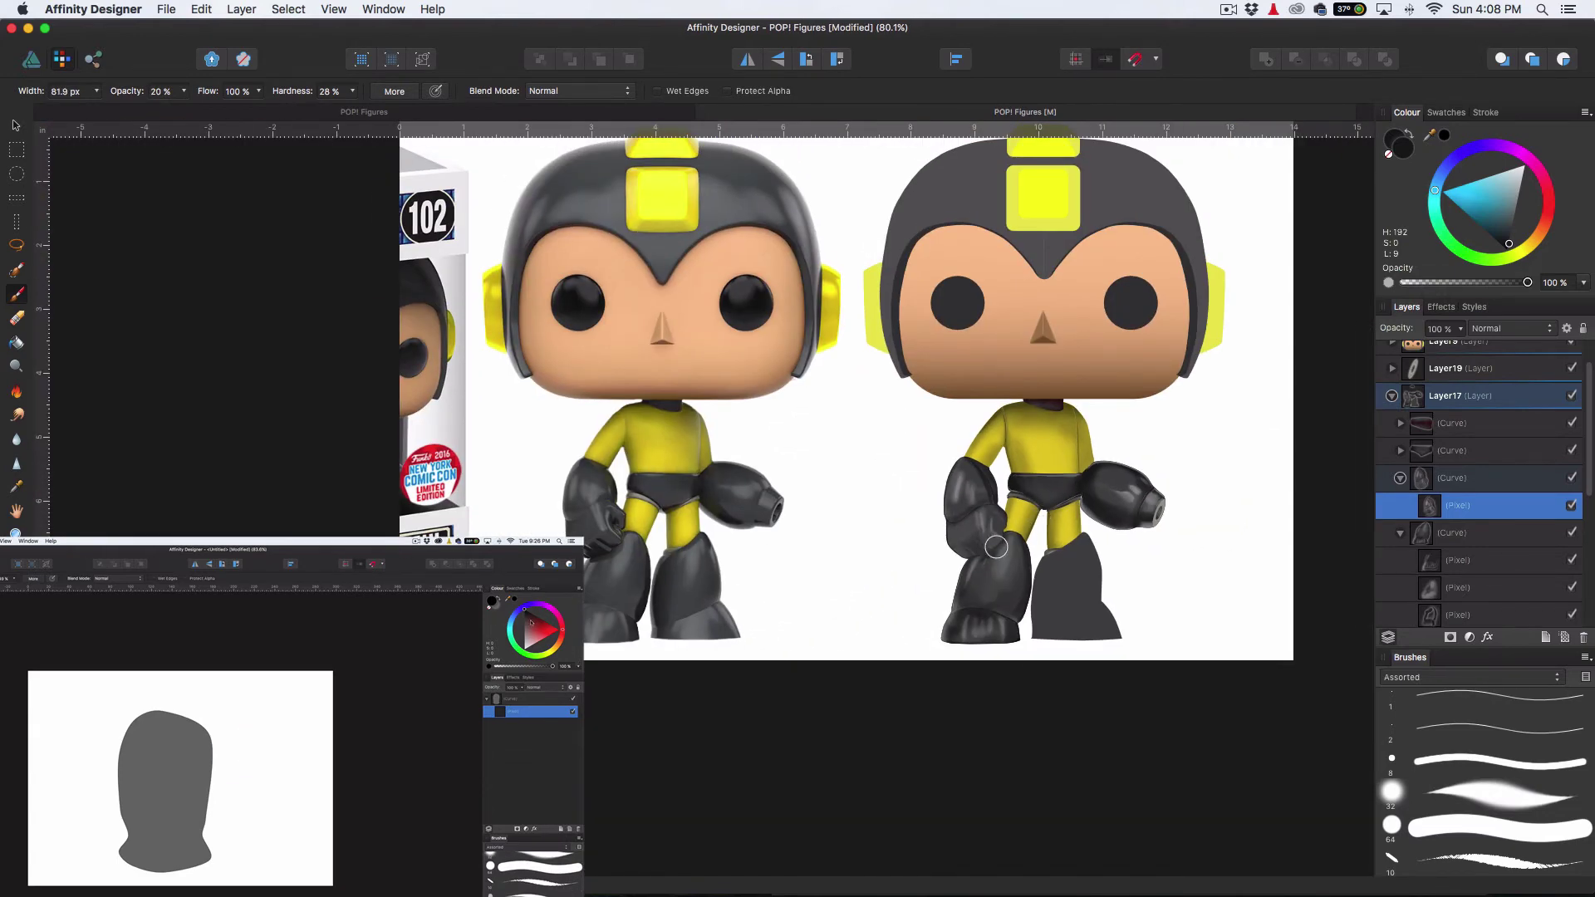
Choose the 64 px Assorted brush and shade the left glove's fist at 70.6 px, 10% opacity and 80% hardness
left_click(1392, 827)
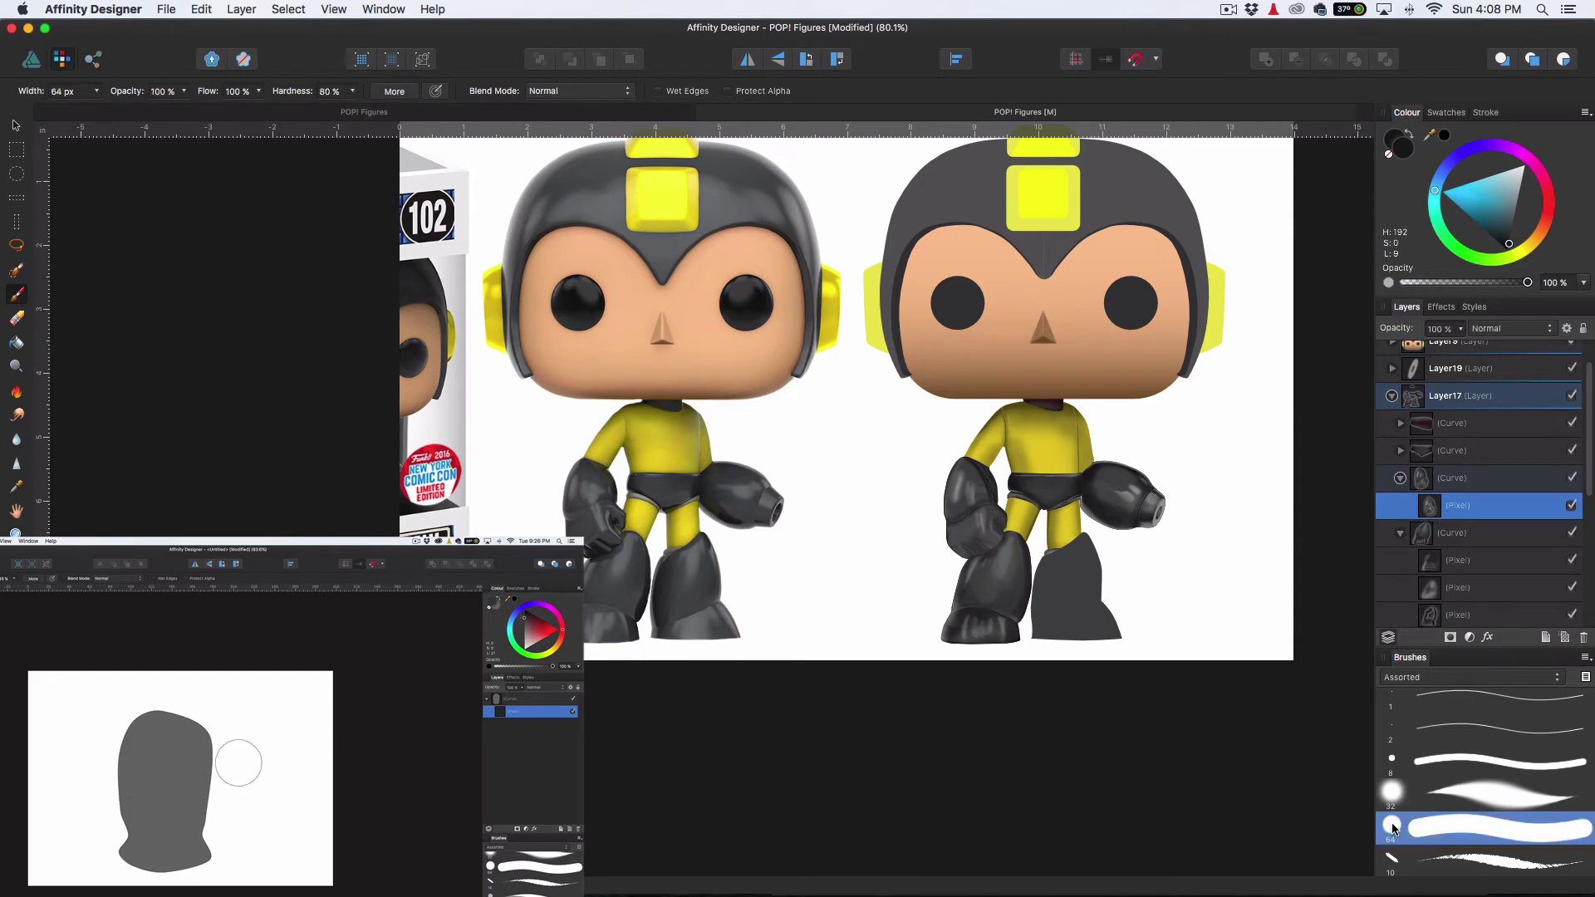
key("1")
scroll(1045, 485, "up", 2)
key("bracketright")
key("bracketright")
key("bracketright")
key("bracketright")
key("bracketright")
key("bracketright")
key("bracketright")
key("bracketright")
key("bracketright")
key("bracketright")
key("bracketleft")
key("bracketleft")
key("bracketleft")
key("bracketleft")
key("bracketleft")
key("bracketleft")
key("bracketleft")
key("bracketleft")
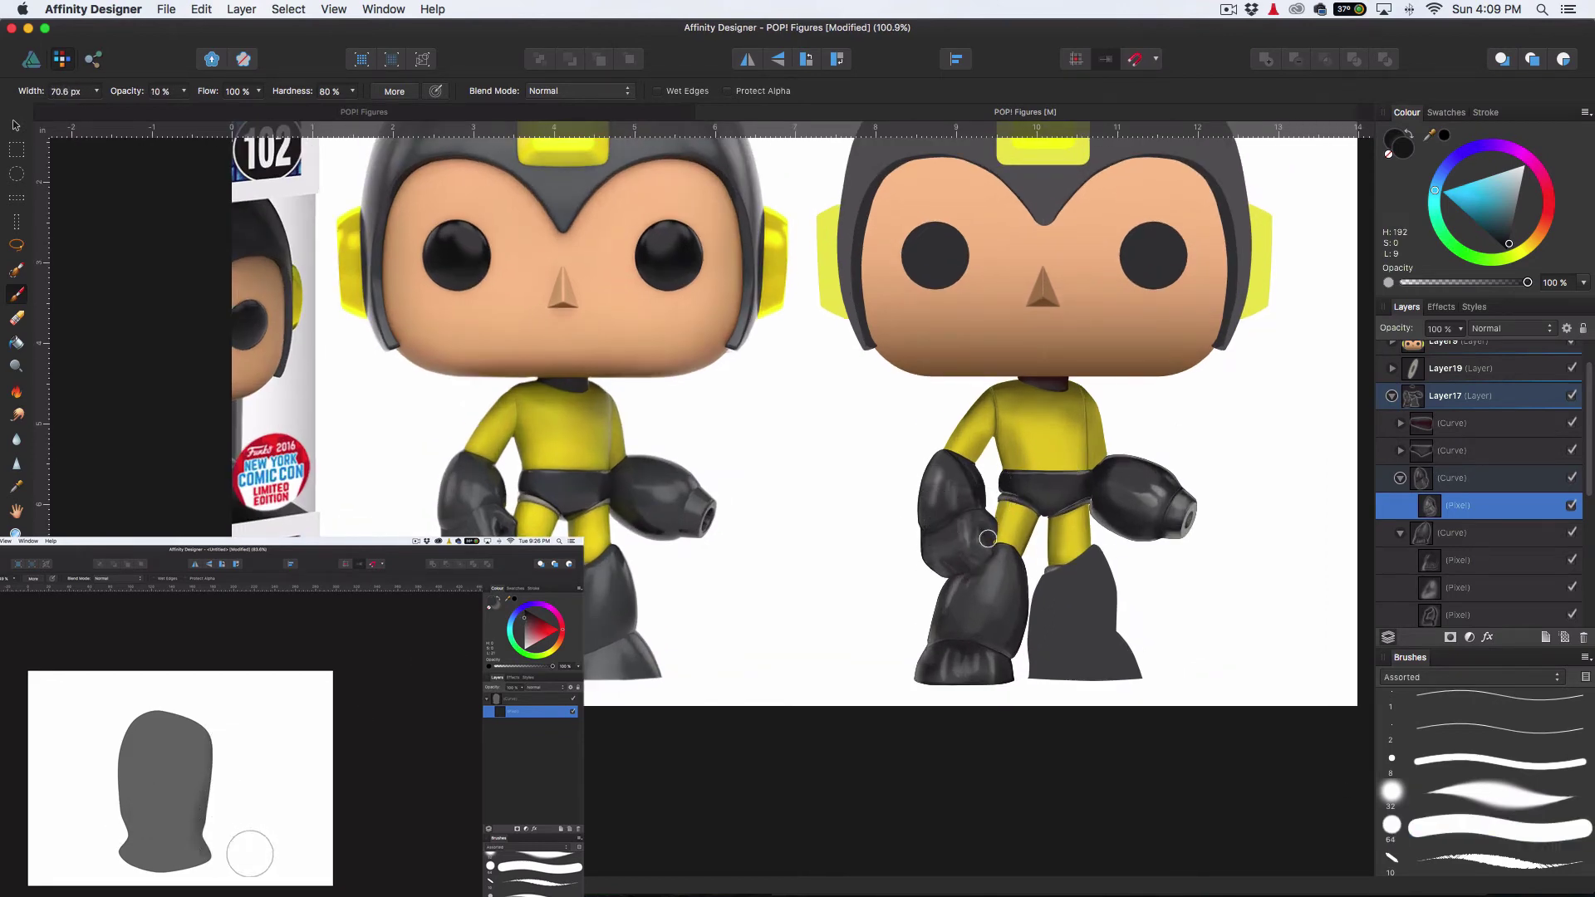
Shade the left glove's fist at 36.8 px and 10% opacity, and set the paint colour to black of lightness 0
key("bracketleft")
key("bracketleft")
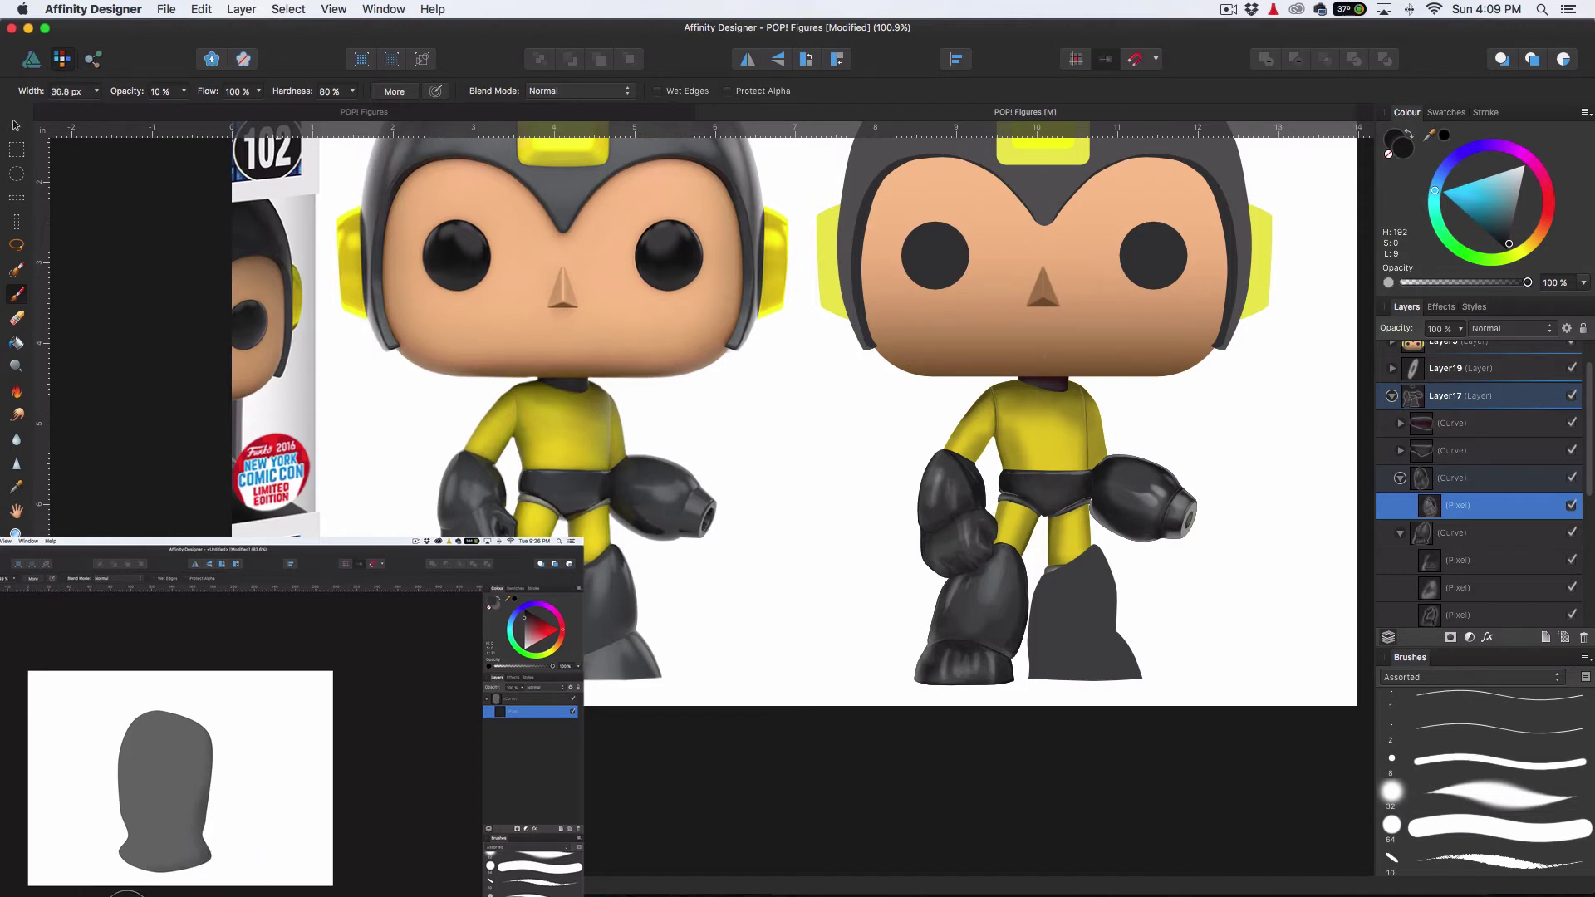
scroll(1067, 546, "up", 2)
left_click_drag(1509, 244, 1503, 270)
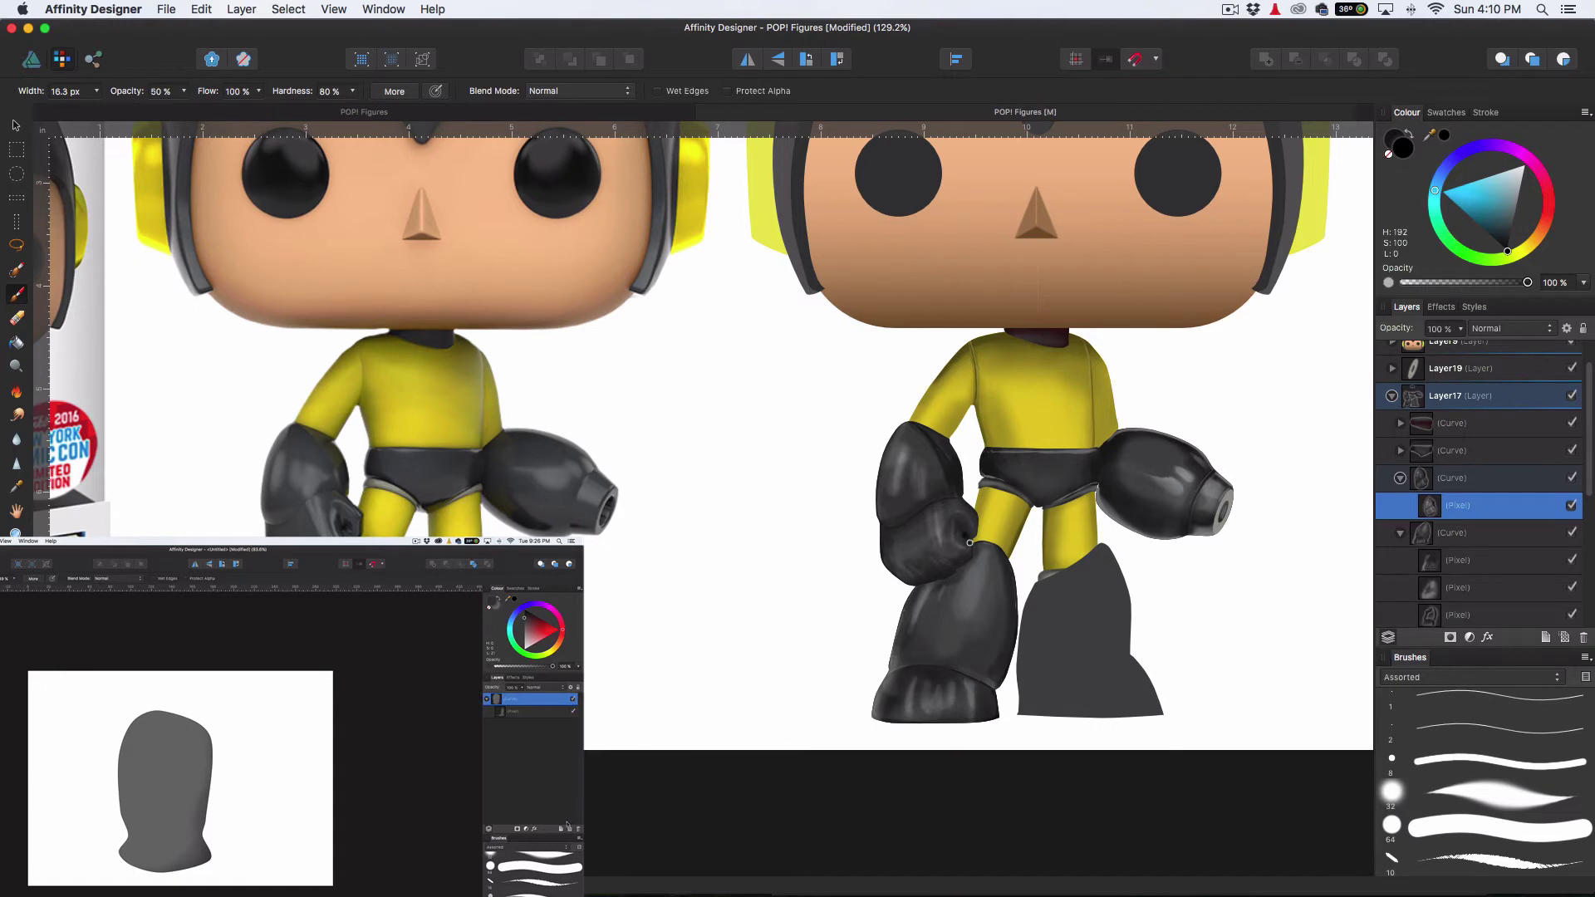
Darken the left glove's finger creases in black with an 11.1 px brush at 30% opacity and 28% hardness
key("4")
left_click(1394, 793)
left_click_drag(988, 482, 977, 490)
key("3")
scroll(993, 531, "up", 4)
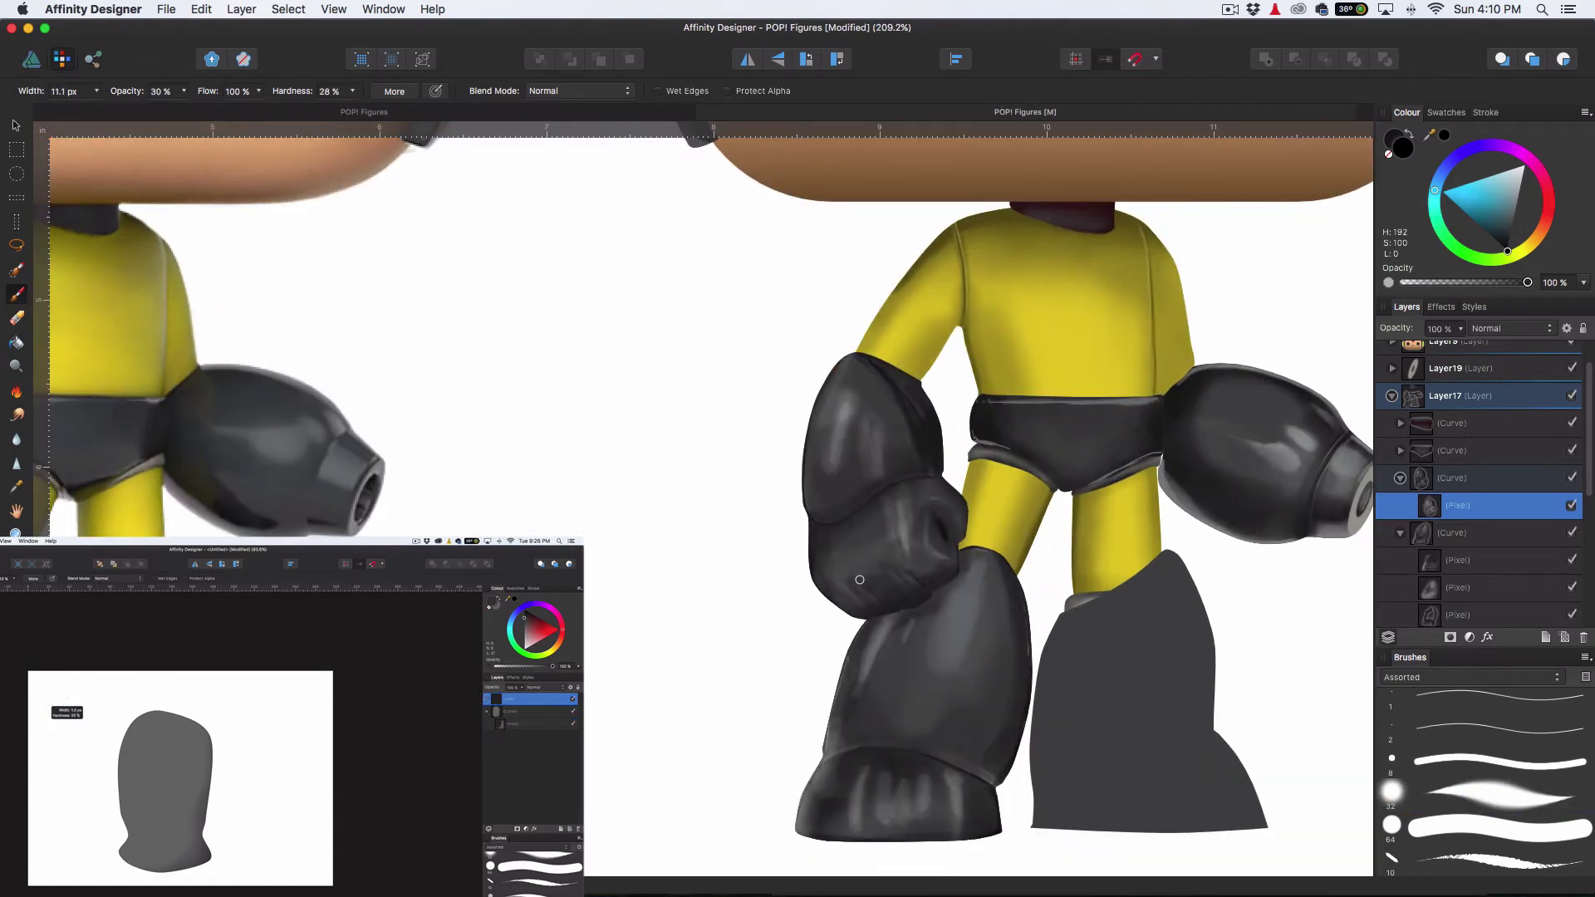
scroll(908, 607, "down", 3)
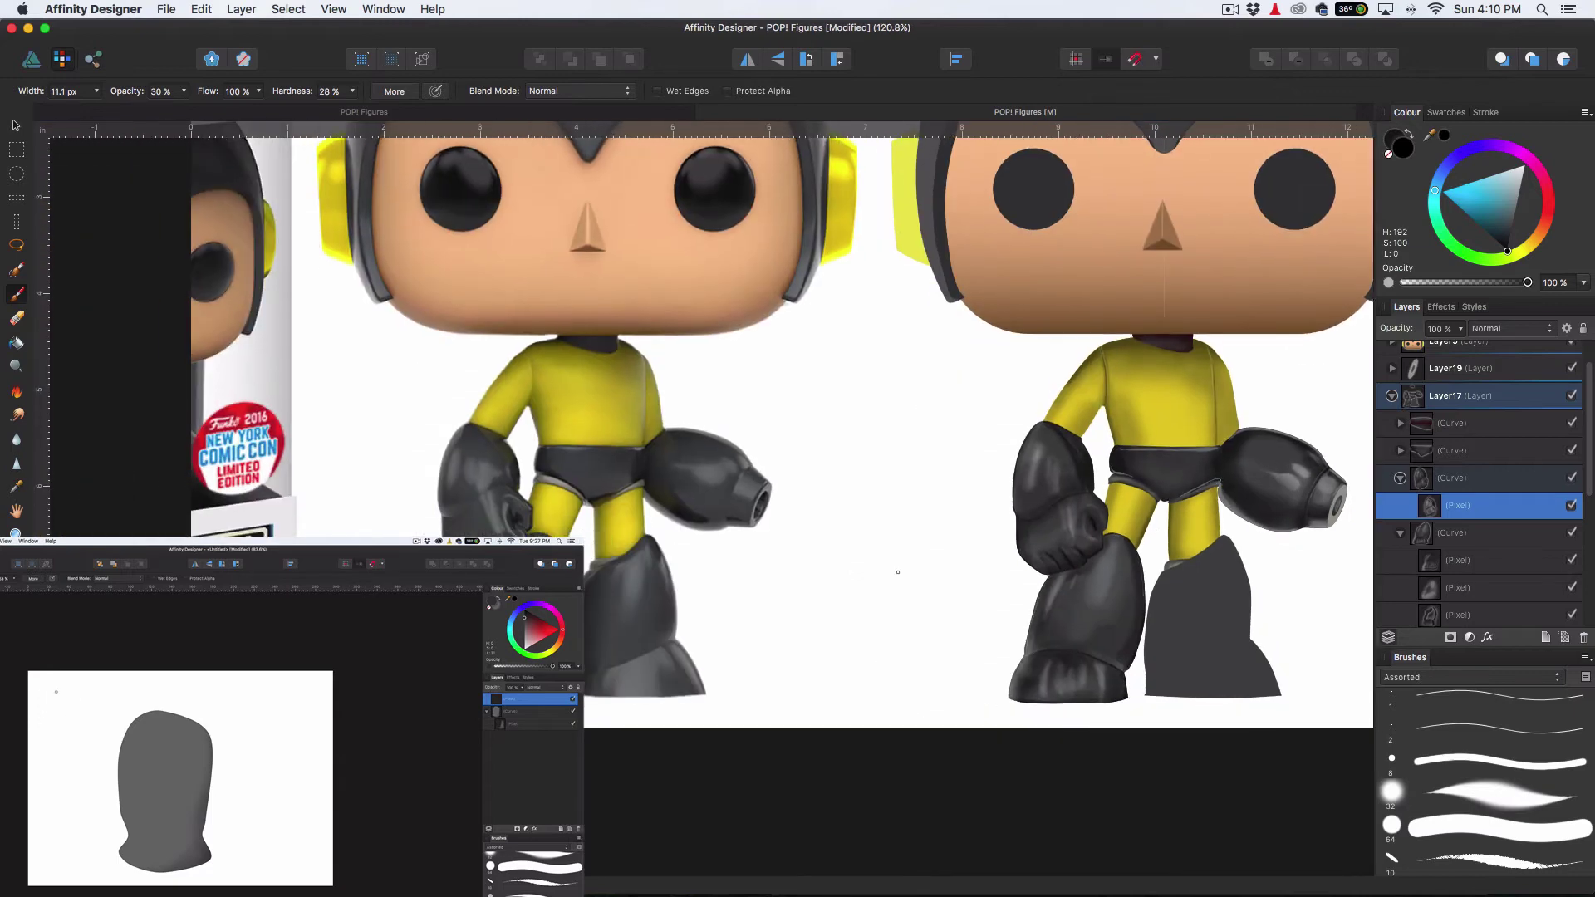
key("super+z")
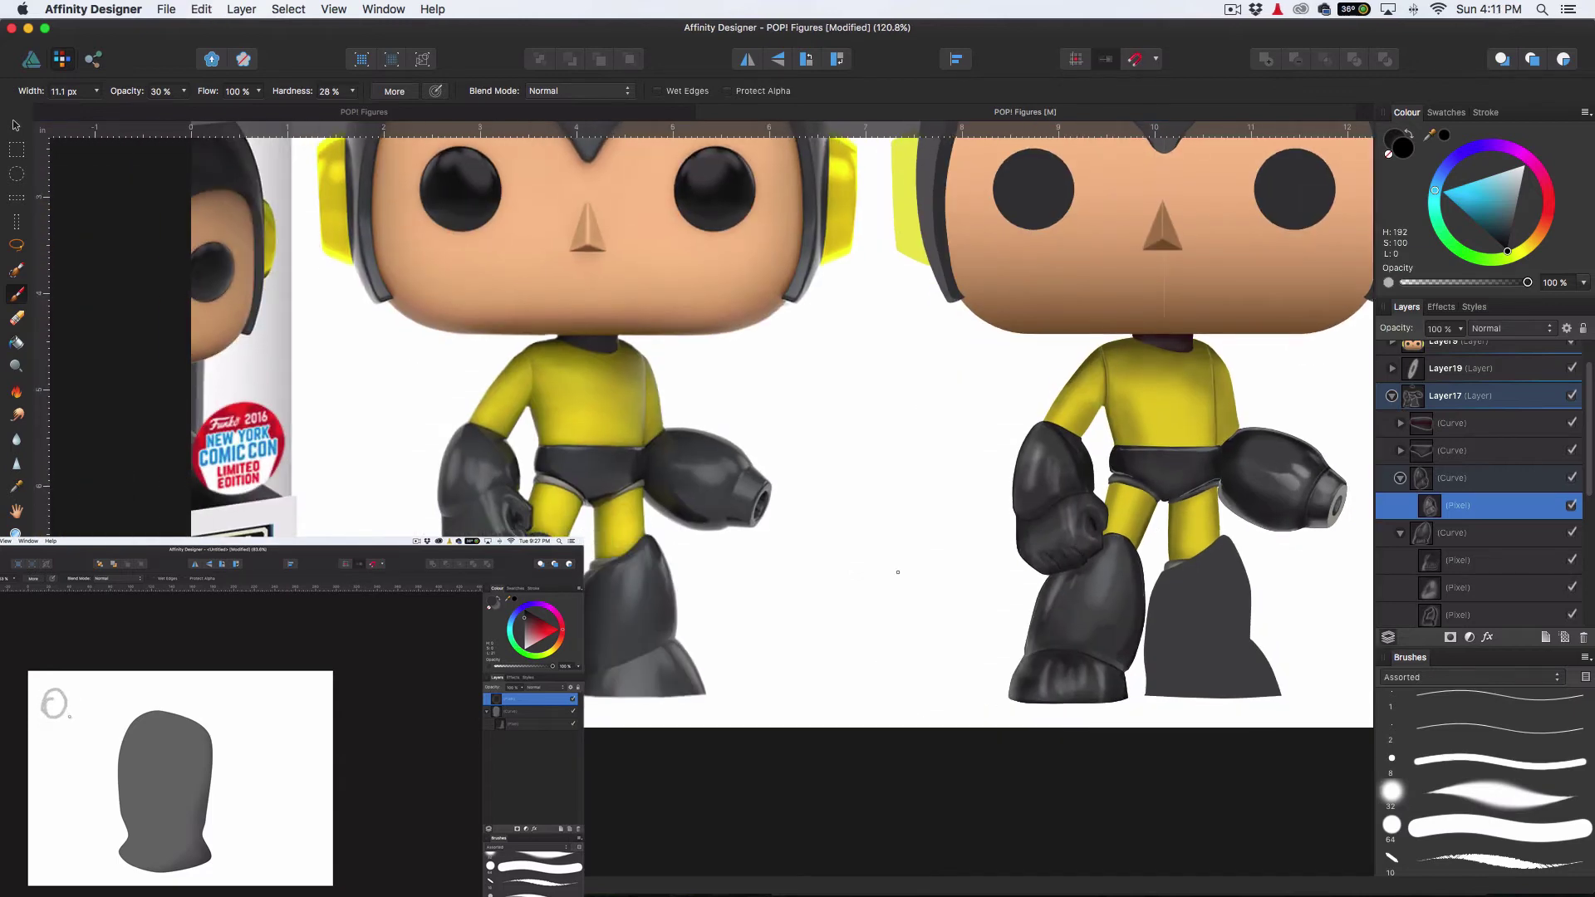
scroll(1030, 565, "up", 2)
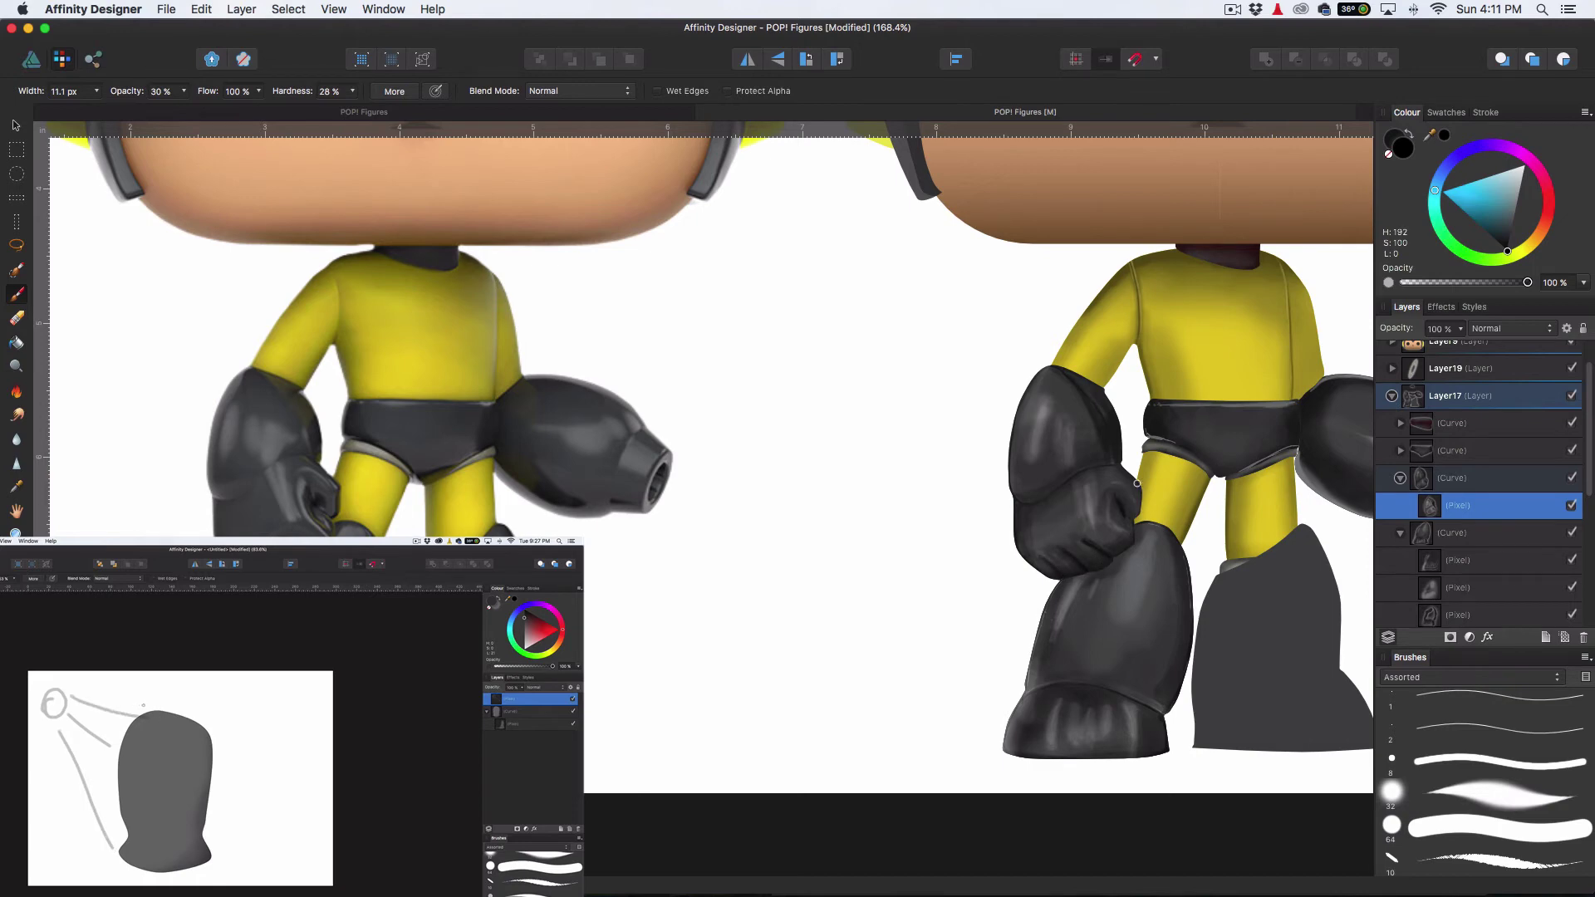
left_click(13, 418)
mouse_move(1072, 448)
left_mouse_down()
mouse_move(1044, 399)
mouse_move(1080, 416)
mouse_move(1056, 437)
left_mouse_up()
key("super+z")
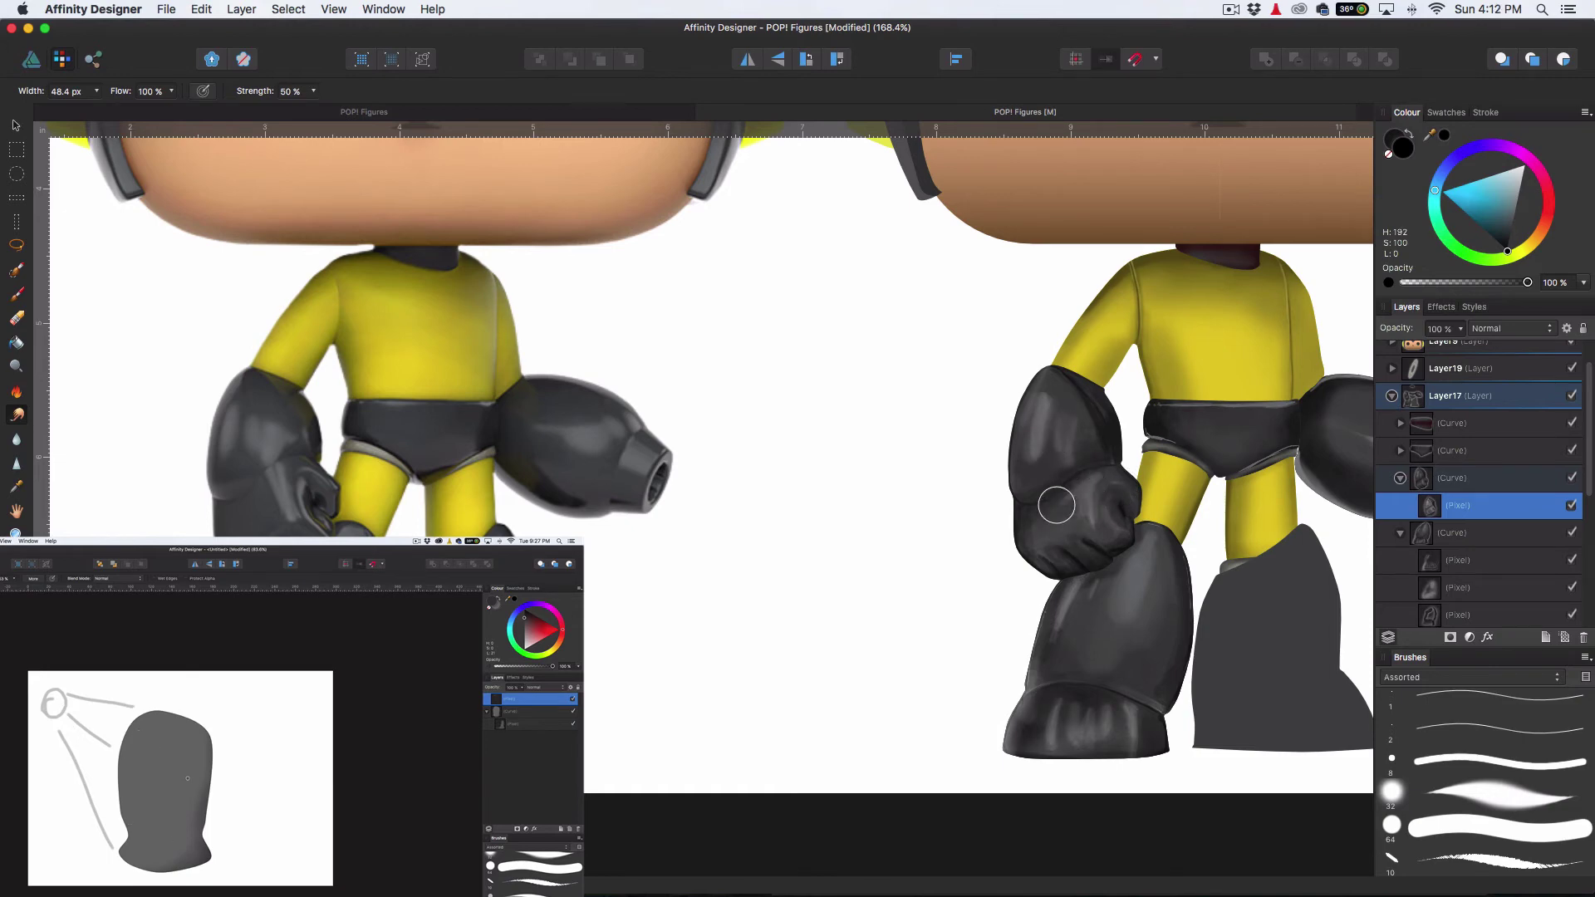
Soften the left glove's shading with the Blur Brush at 174.4 px, and darken the fist's inner edge at 11.1 px and 70% opacity
left_click(16, 438)
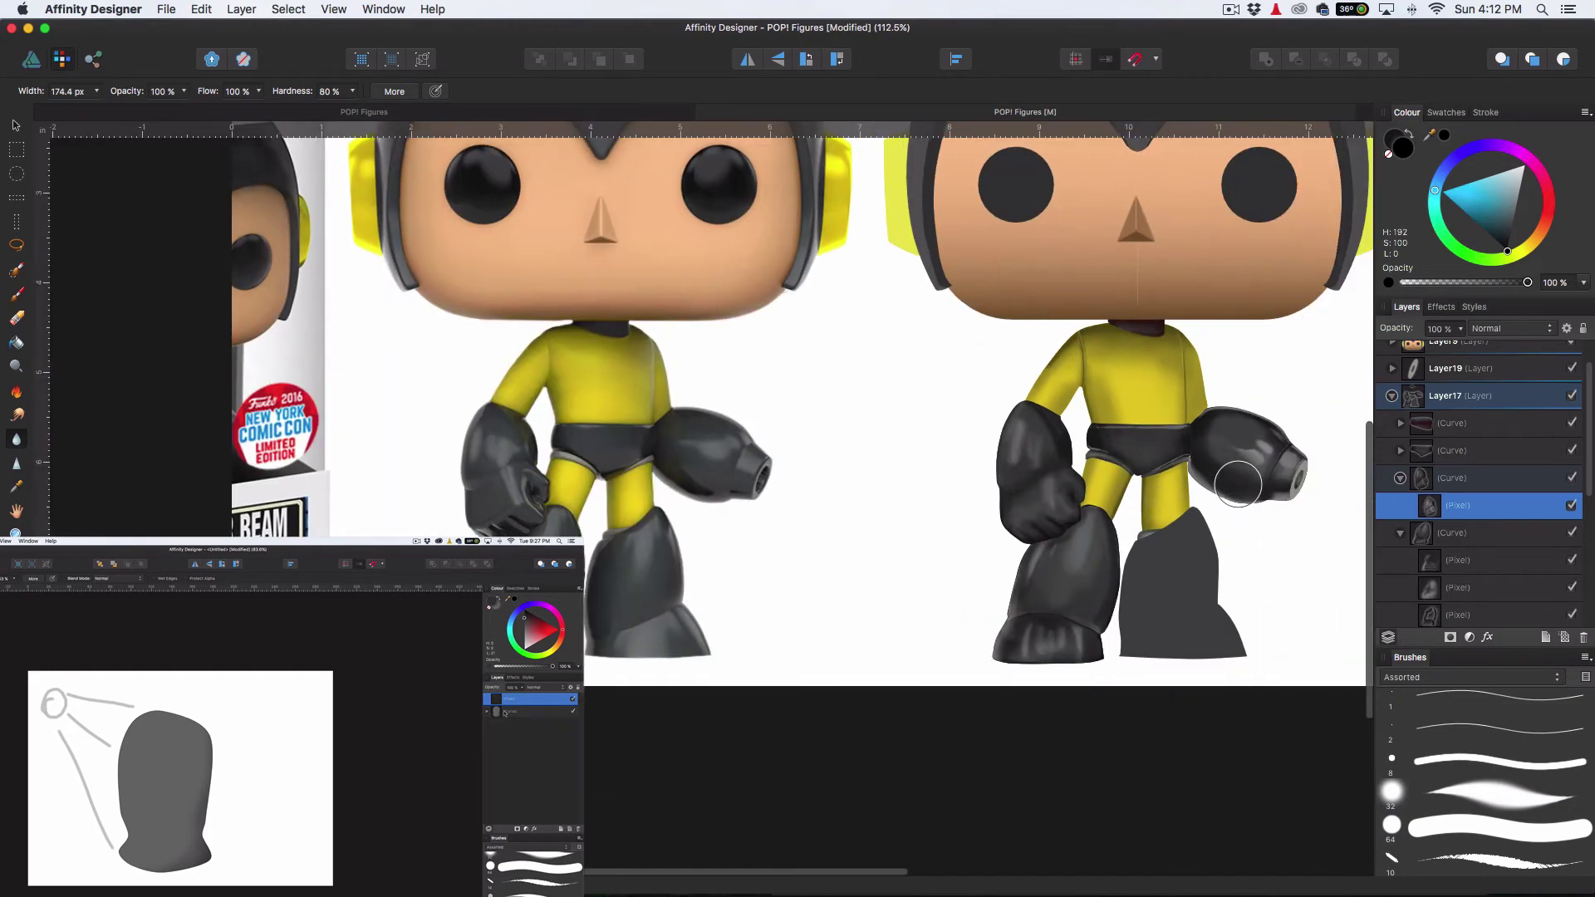
scroll(1068, 474, "down", 3)
left_click(15, 295)
scroll(1097, 498, "up", 5)
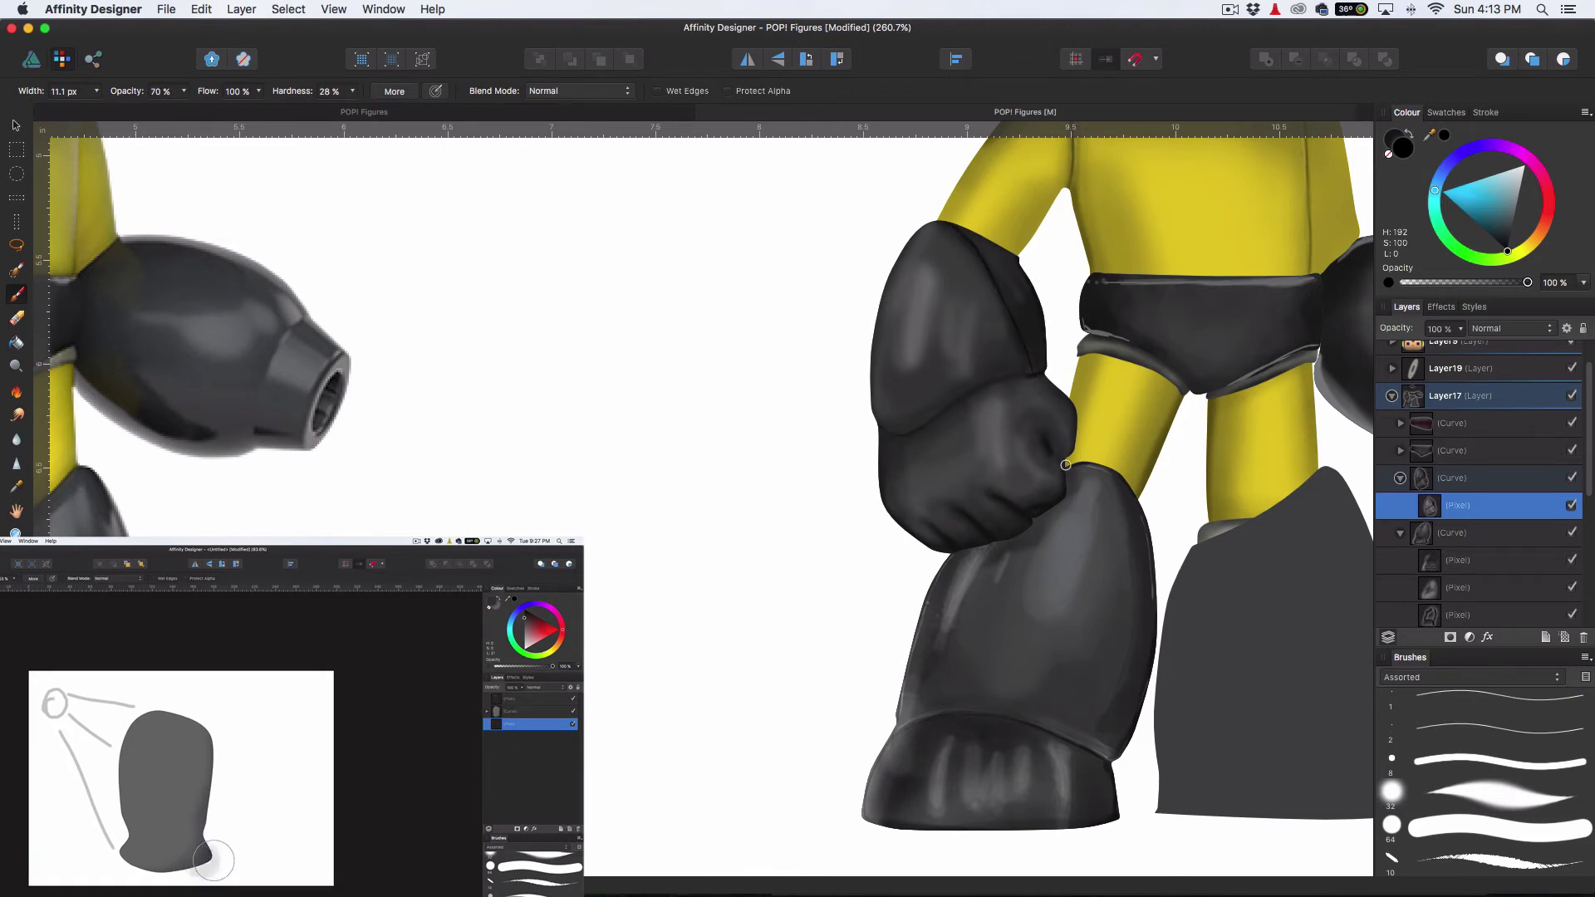
Shade the left glove in black with the 64 px Assorted brush at 10% opacity and 79% hardness, narrowing it from 108.9 px to 48.3 px
left_click(1487, 825)
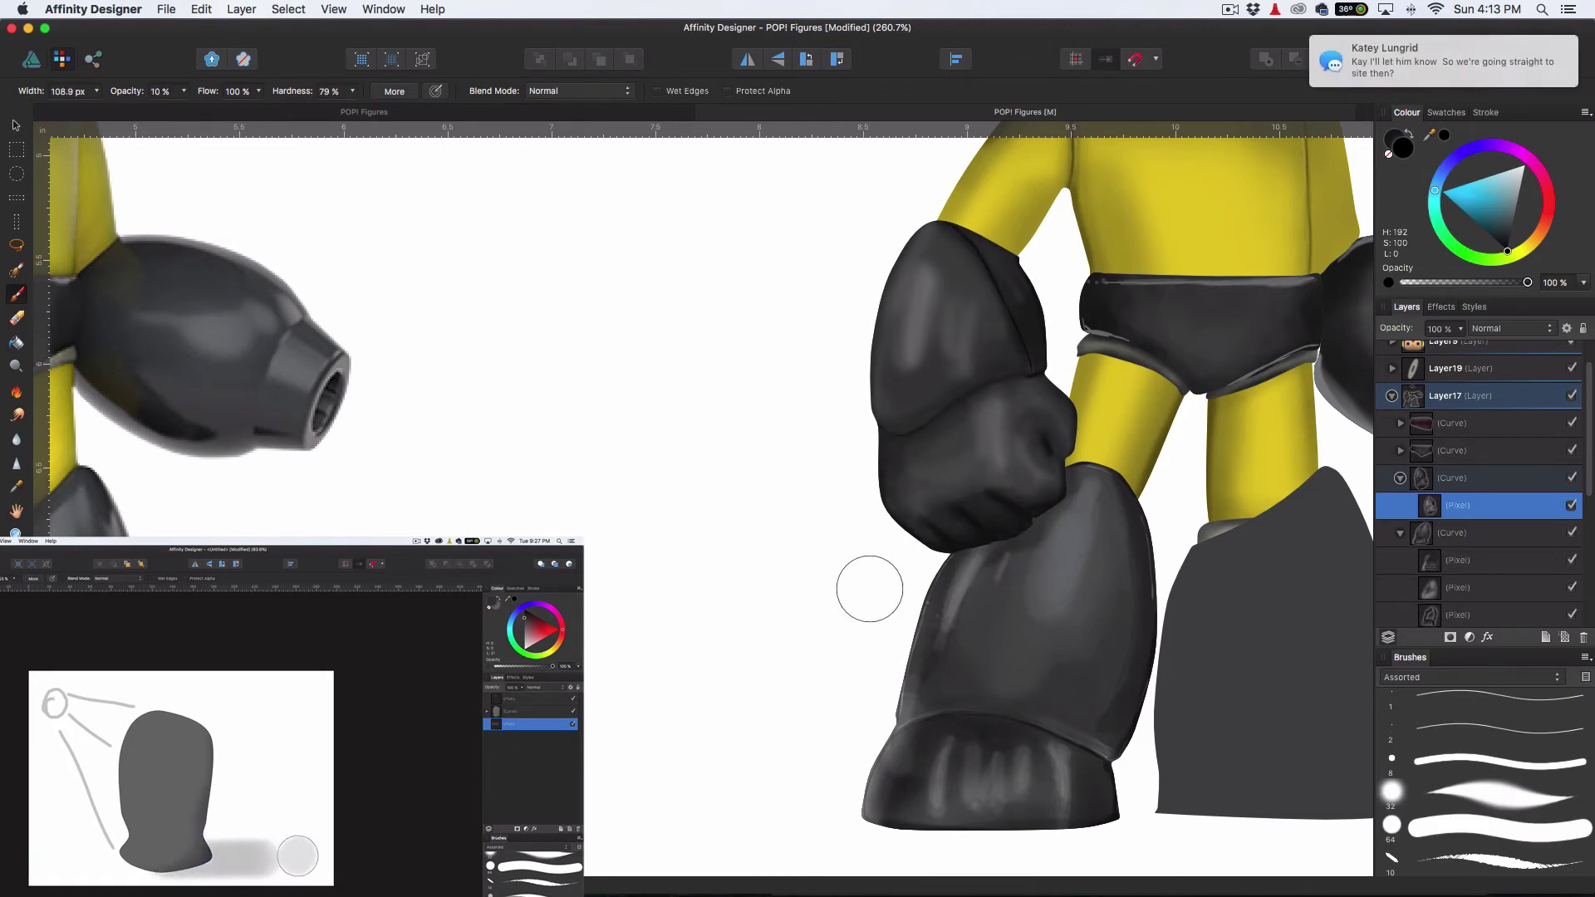
key("1")
key("bracketleft")
key("bracketleft")
key("bracketleft")
key("bracketleft")
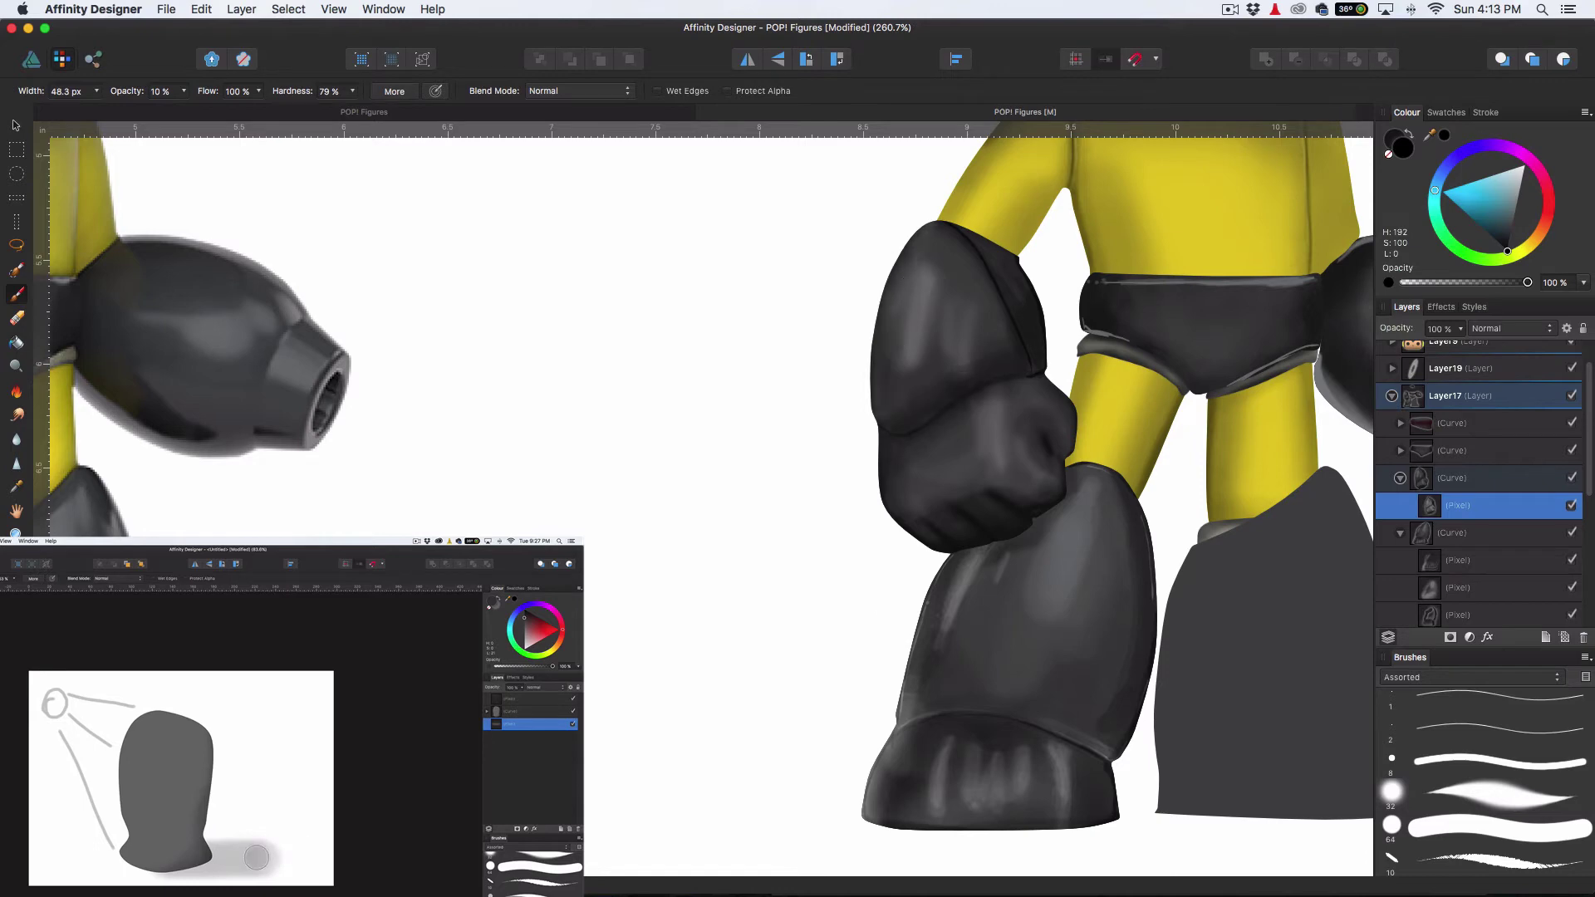
key("bracketleft")
scroll(1138, 496, "down", 3)
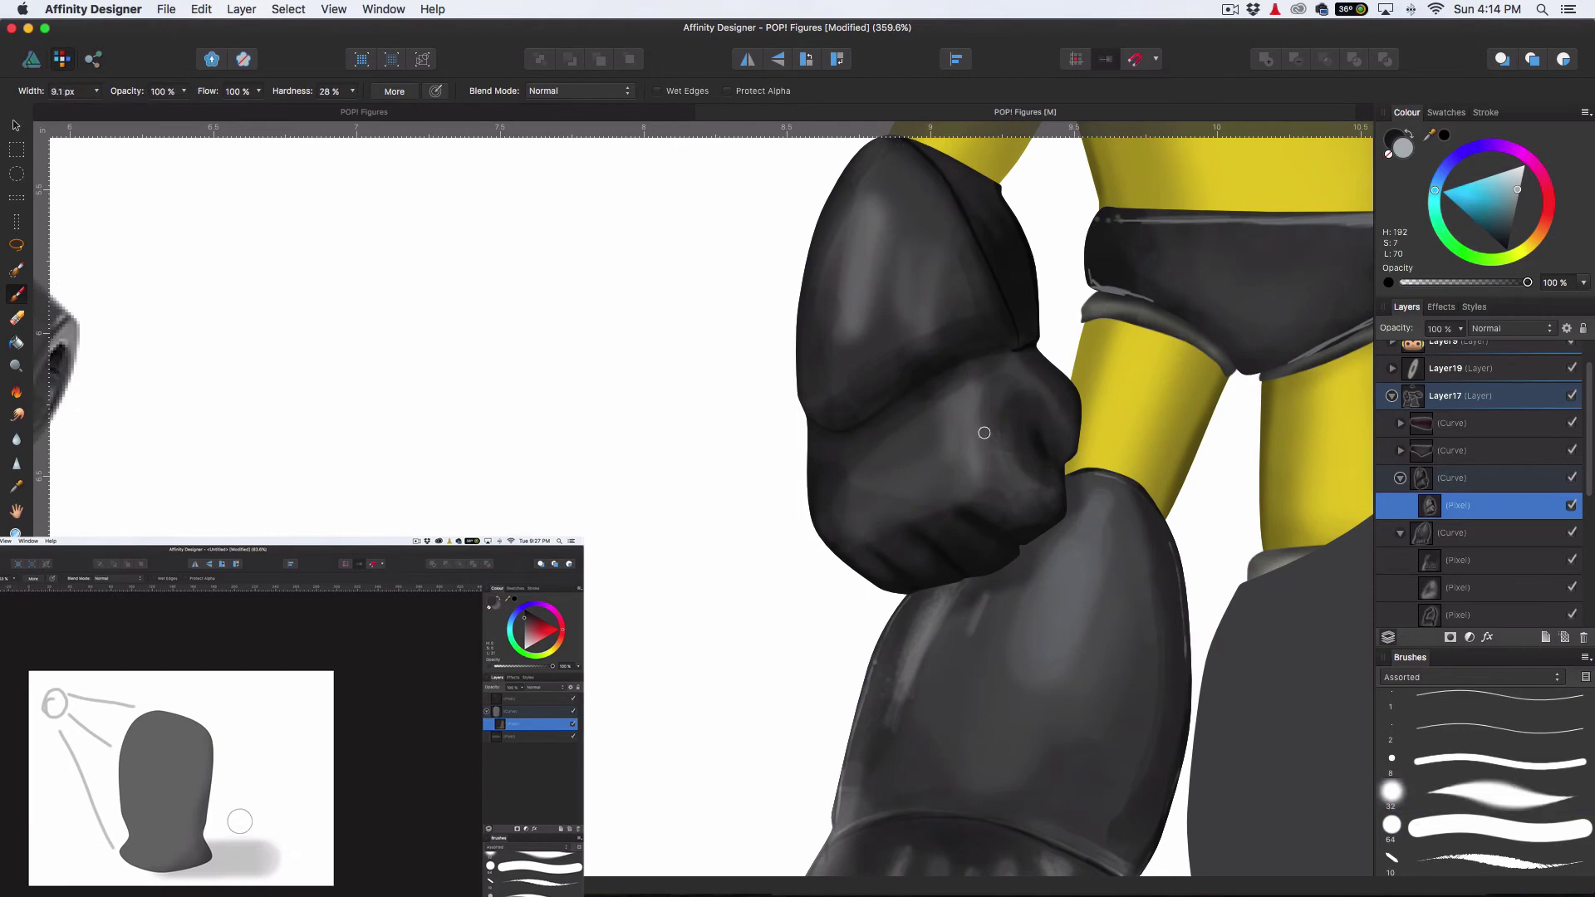
Paint light grey highlights of lightness 70 along the left glove's cuff edges and forearm with a 9.1 px brush, starting at 10% opacity
left_click_drag(984, 433, 964, 528)
key("1")
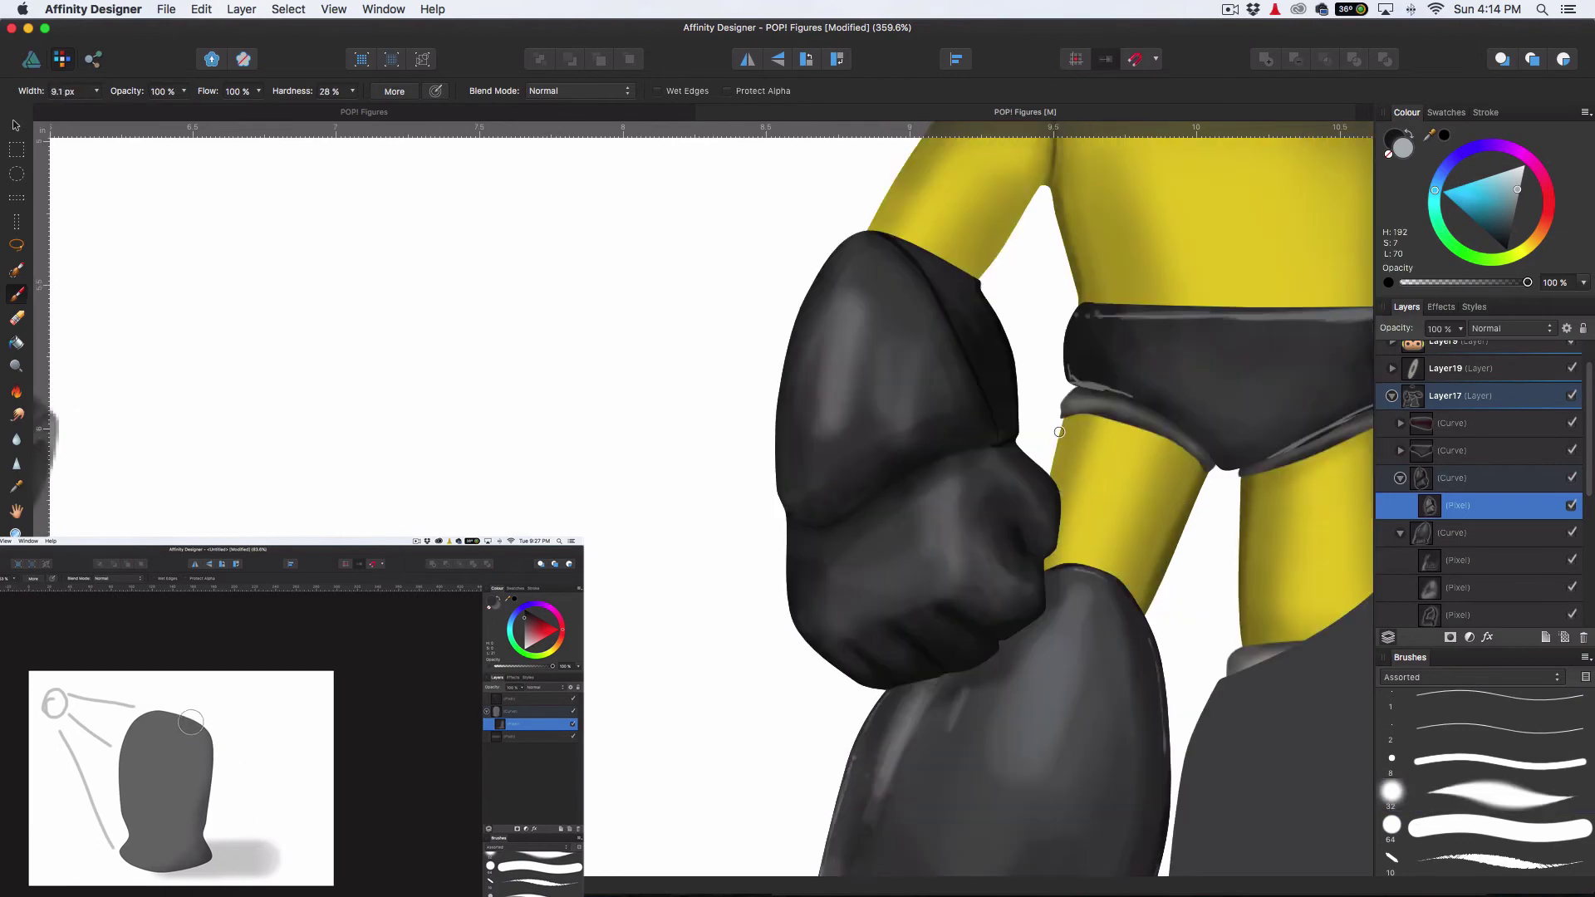
left_click_drag(885, 242, 979, 413)
mouse_move(788, 493)
left_mouse_down()
mouse_move(880, 463)
mouse_move(1009, 453)
left_mouse_up()
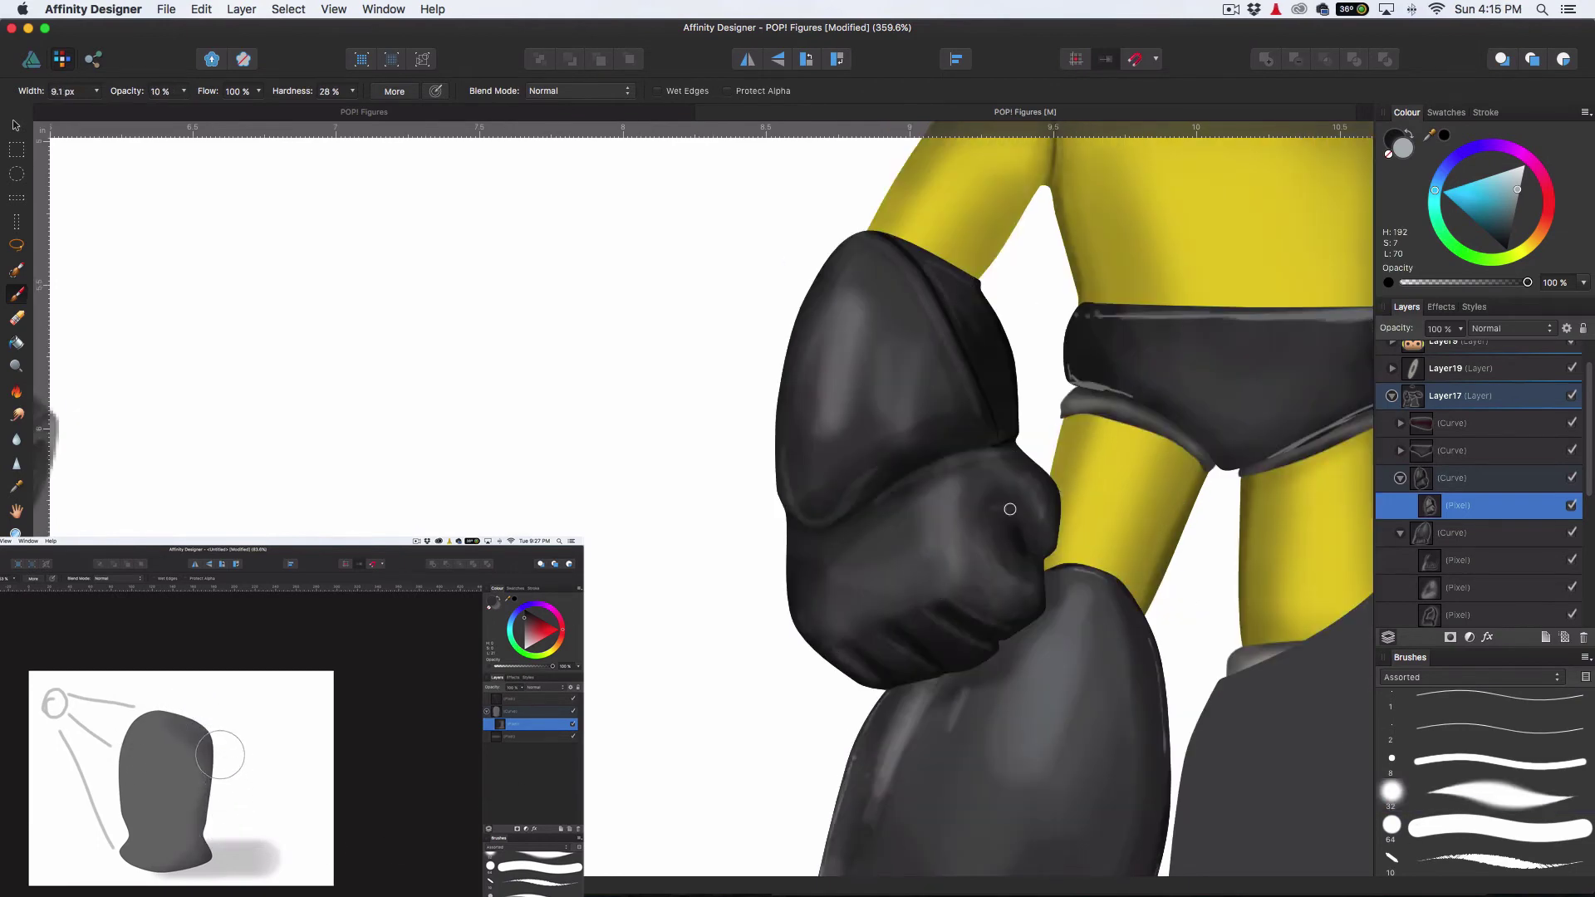
left_click_drag(850, 296, 811, 401)
mouse_move(877, 320)
left_mouse_down()
mouse_move(878, 382)
mouse_move(906, 386)
left_mouse_up()
scroll(1079, 434, "down", 6)
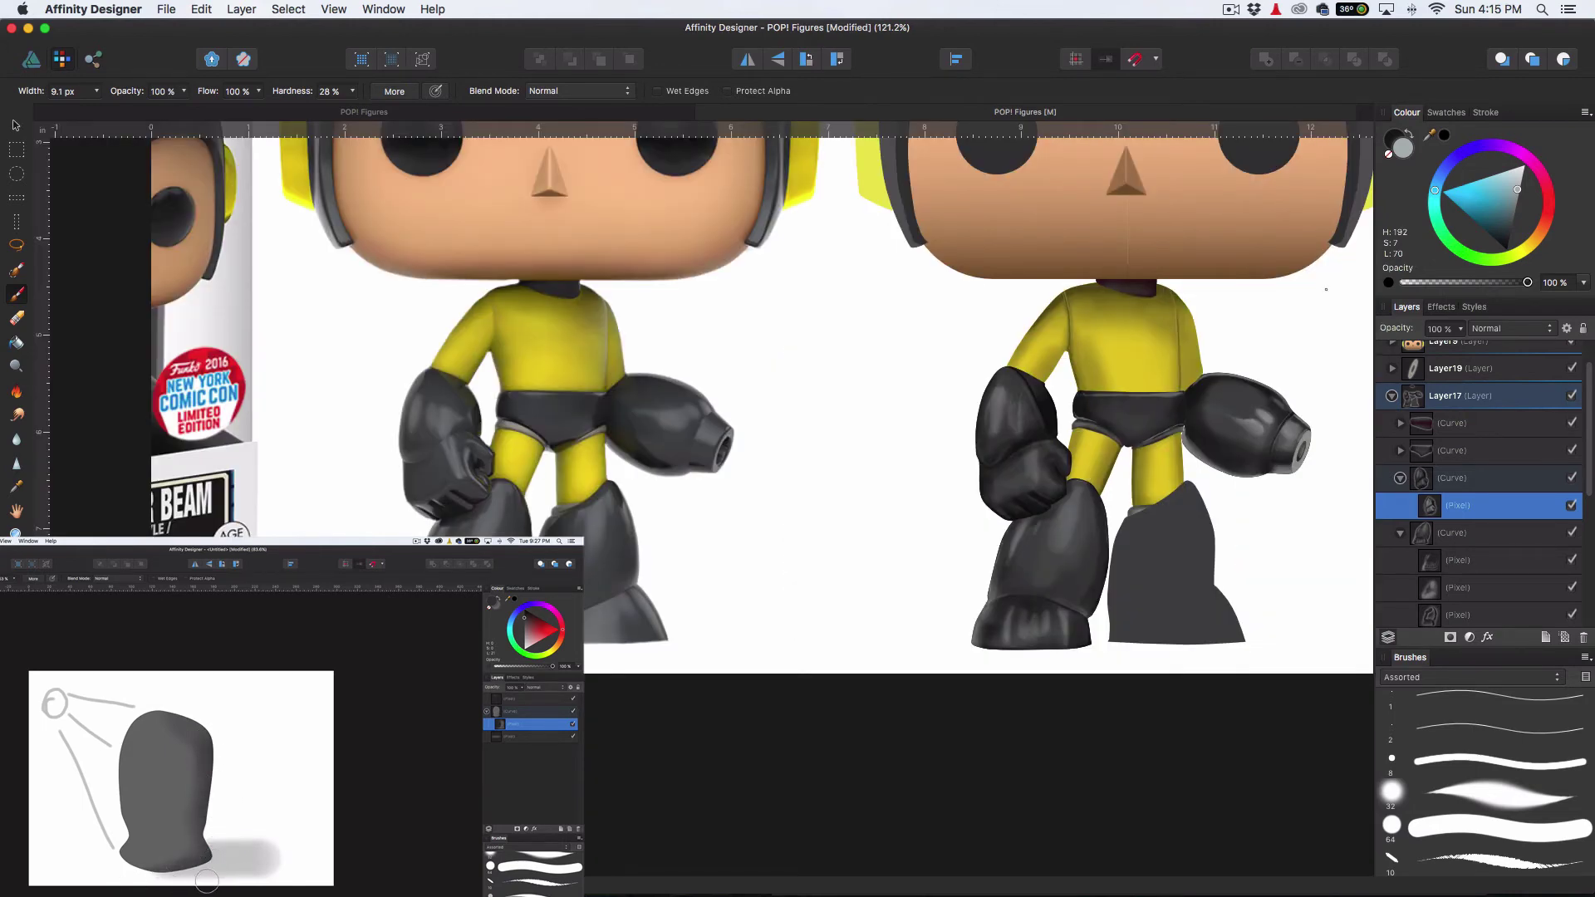
scroll(988, 358, "up", 5)
left_click(1006, 401, "alt")
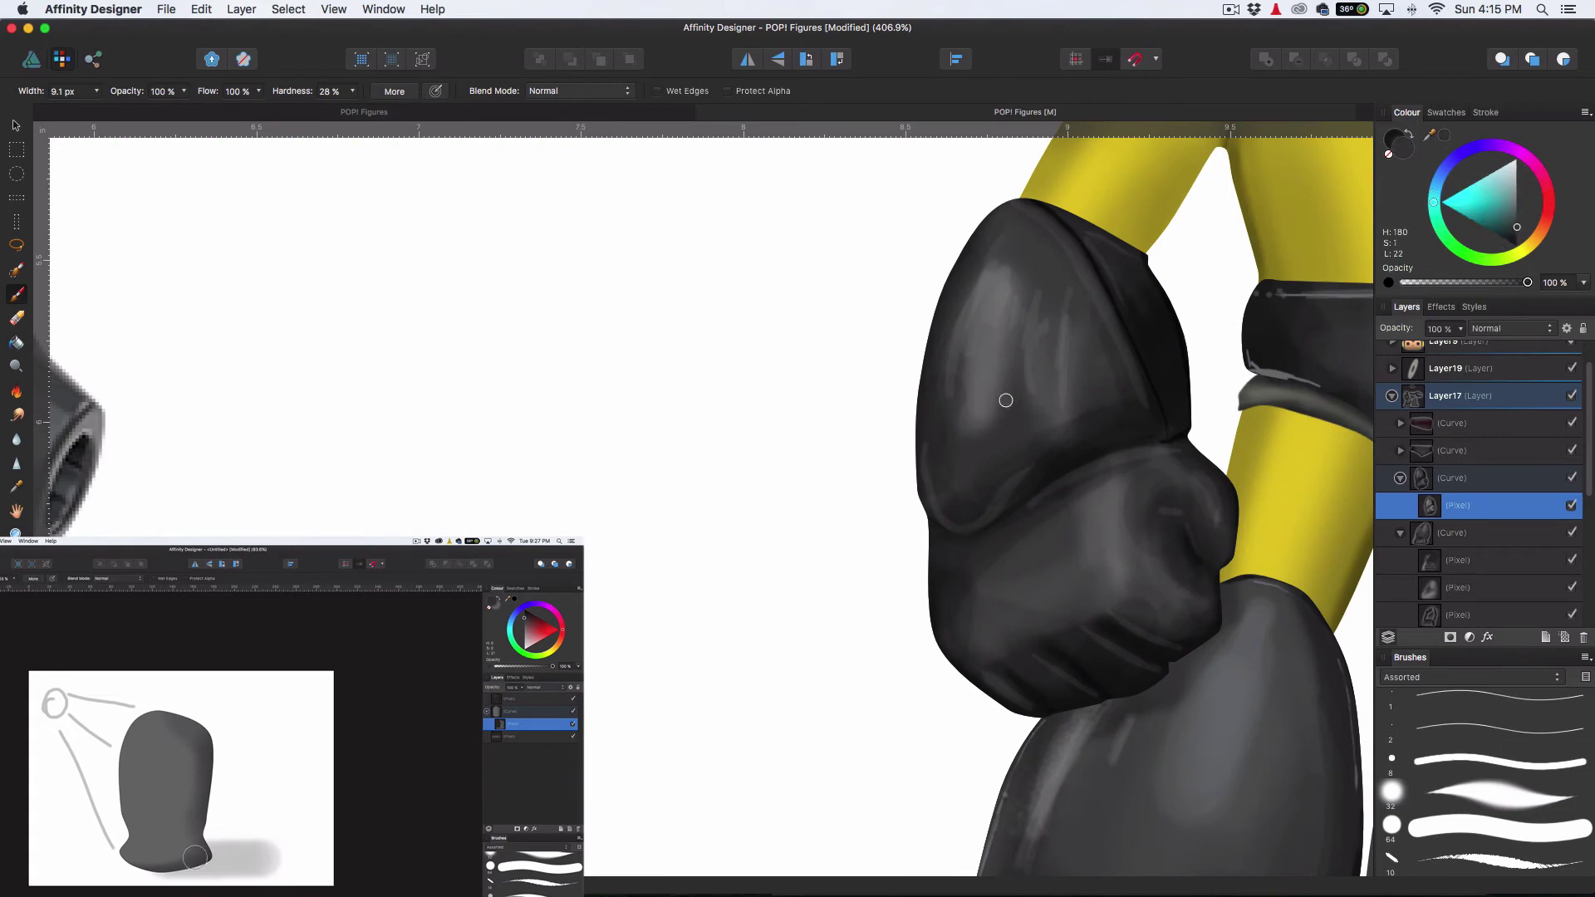
key("]")
left_click_drag(1007, 340, 994, 430)
mouse_move(997, 357)
left_mouse_down()
mouse_move(985, 422)
mouse_move(1007, 411)
left_mouse_up()
key("super+z")
key("super+z")
key("super+z")
key("super+z")
Blend the left glove's forearm with dark grey strokes of lightness 22, using the 64 px Assorted brush narrowed down at 30% opacity
left_click(1475, 828)
key("3")
key("[")
scroll(1003, 407, "up", 2)
scroll(1013, 394, "up", 1)
left_click_drag(1013, 393, 913, 440)
key("[")
key("[")
mouse_move(930, 461)
left_mouse_down()
mouse_move(908, 388)
mouse_move(853, 483)
left_mouse_up()
mouse_move(970, 423)
left_mouse_down()
mouse_move(904, 523)
mouse_move(836, 360)
left_mouse_up()
Deepen the left glove's shading with a darker grey and an enlarged brush at 10% opacity
key("]")
left_click(1516, 246)
key("]")
key("]")
key("]")
key("]")
key("1")
scroll(837, 360, "down", 4)
Paint streaky highlights of lightness 72 on the left glove's forearm and fist with the textured 10 px Assorted brush at 10.8 px and 20% opacity
left_click(1517, 183)
key("[")
key("[")
key("[")
key("[")
left_click(1487, 795)
left_click(1488, 862)
key("2")
left_click_drag(693, 395, 663, 487)
left_click_drag(721, 418, 725, 476)
left_click_drag(752, 500, 756, 408)
mouse_move(626, 499)
left_mouse_down()
mouse_move(627, 583)
mouse_move(797, 560)
left_mouse_up()
left_click_drag(853, 442, 859, 534)
scroll(845, 615, "down", 5)
scroll(845, 615, "up", 3)
scroll(726, 665, "down", 5)
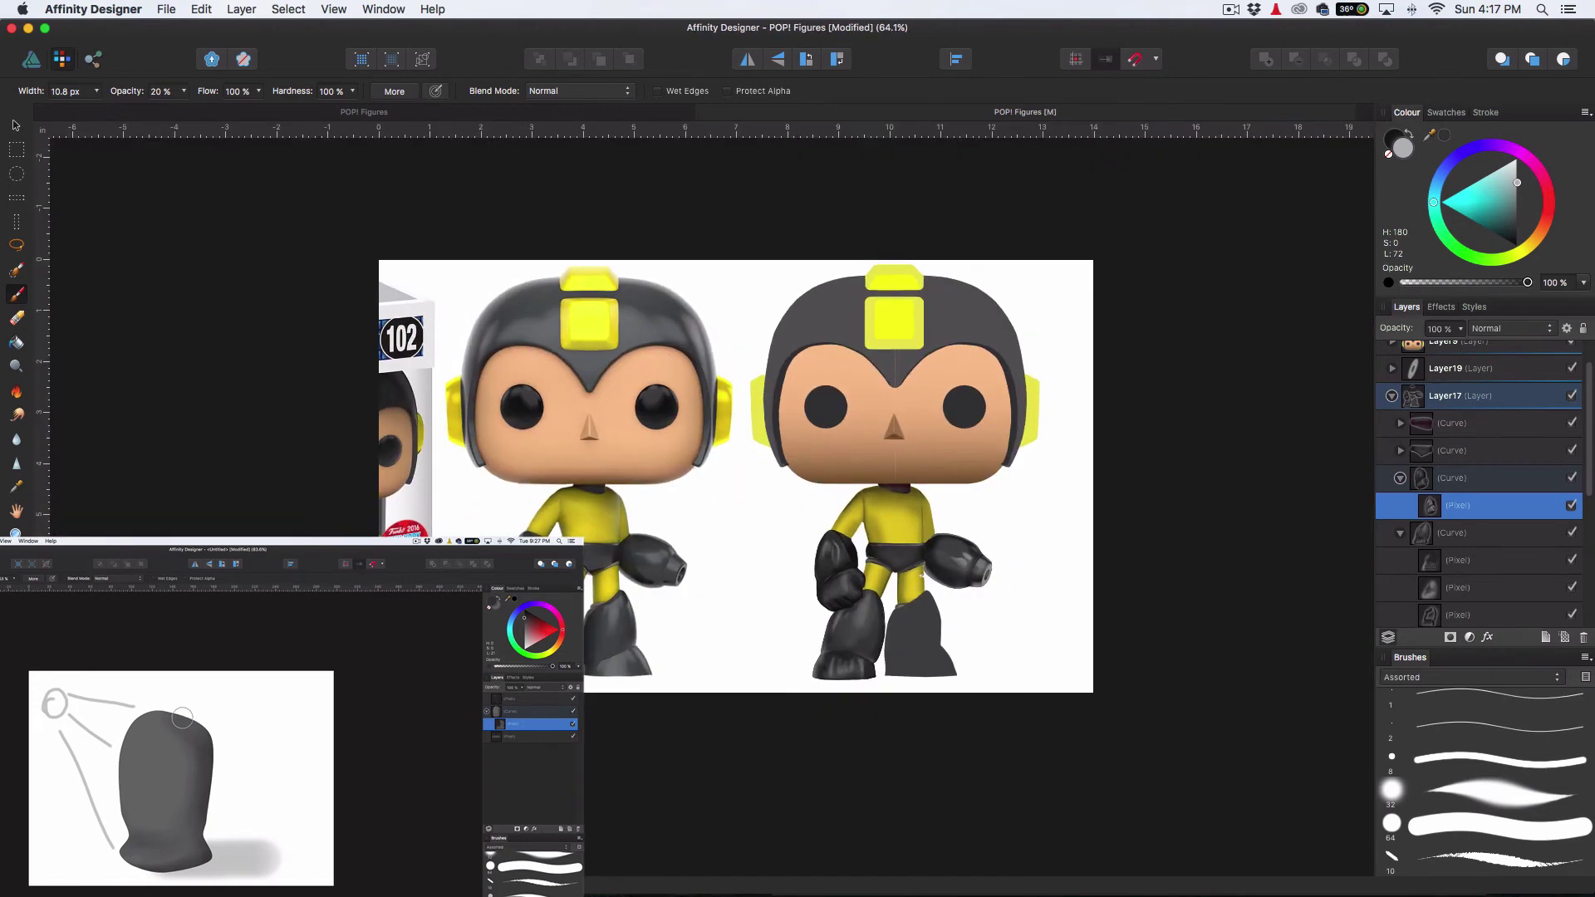
Brighten the left glove's forearm and fist highlights with light grey strokes of lightness 89
scroll(726, 665, "up", 5)
left_click(1517, 167)
scroll(798, 623, "up", 3)
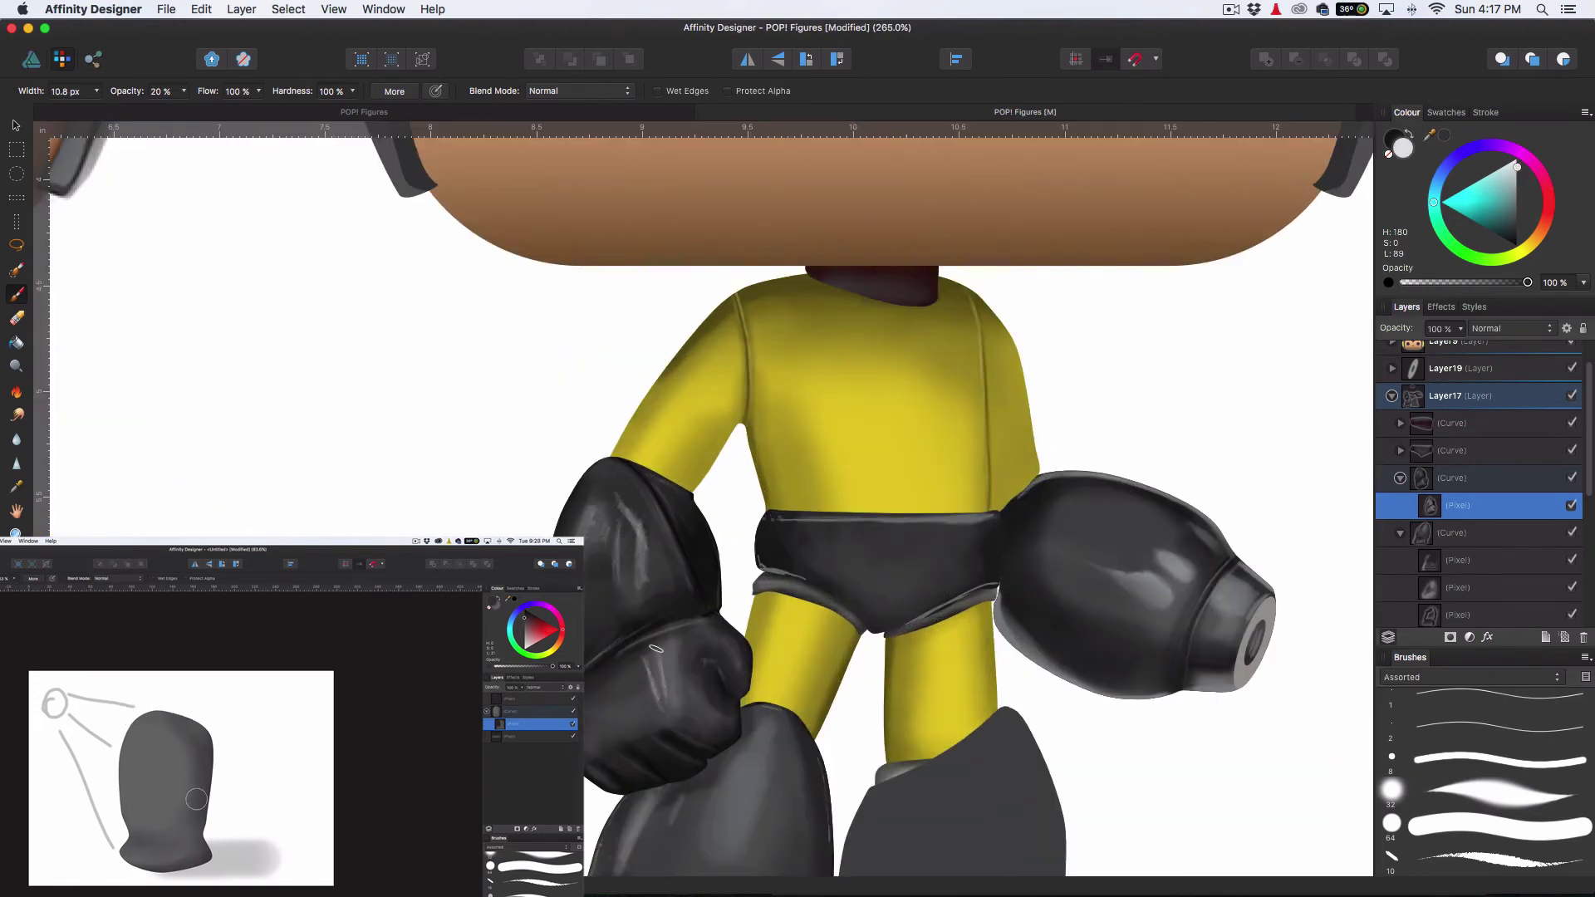
mouse_move(634, 502)
left_mouse_down()
mouse_move(639, 585)
mouse_move(731, 616)
left_mouse_up()
scroll(735, 658, "down", 3)
Soften the left glove's highlights with the Blur Brush, narrowing it to 93.9 px and 83.1 px
left_click(17, 439)
key("bracketleft")
key("bracketleft")
key("bracketleft")
scroll(815, 605, "down", 3)
scroll(641, 572, "up", 5)
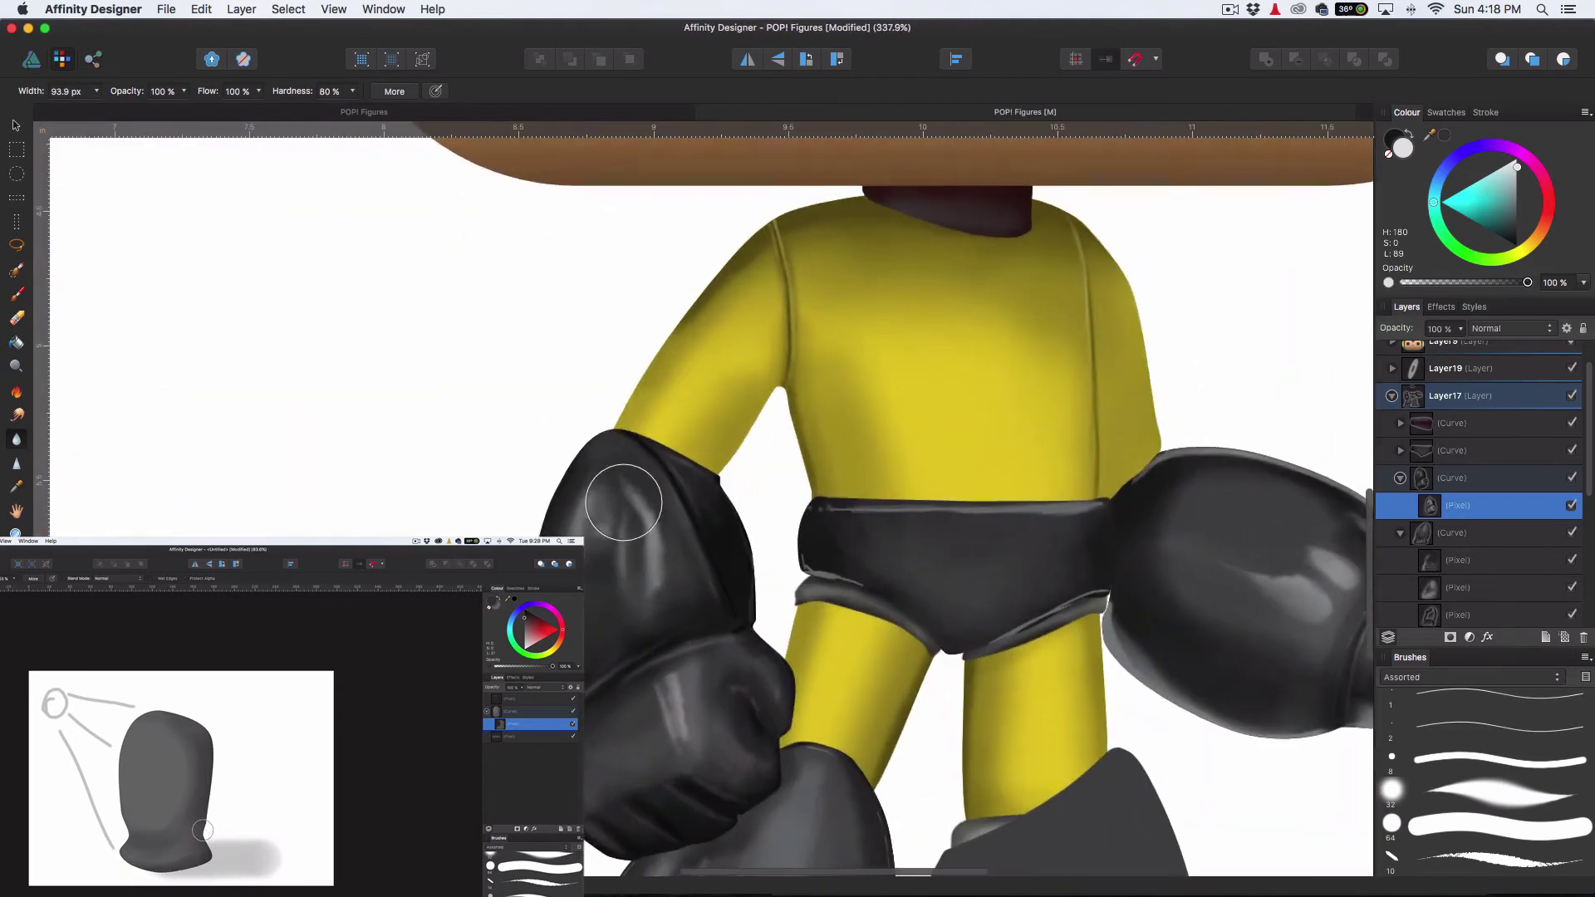
scroll(623, 505, "down", 1)
scroll(1127, 555, "down", 5)
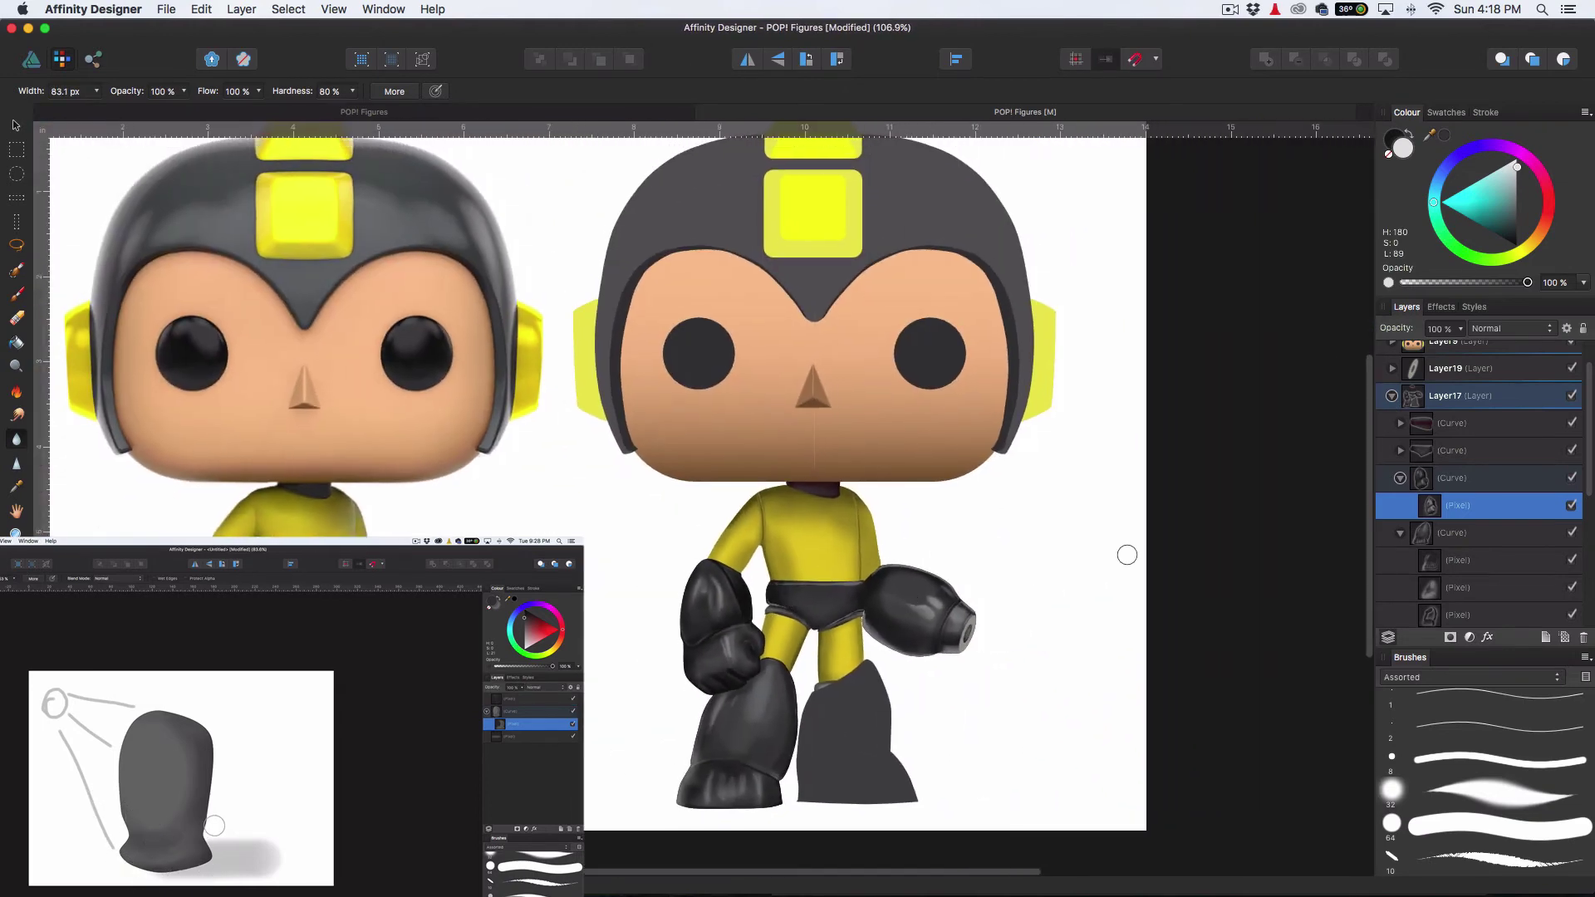
Glaze the left forearm's highlight with a 33.7 px brush at 10% opacity and 100% hardness, and save the document
key("b")
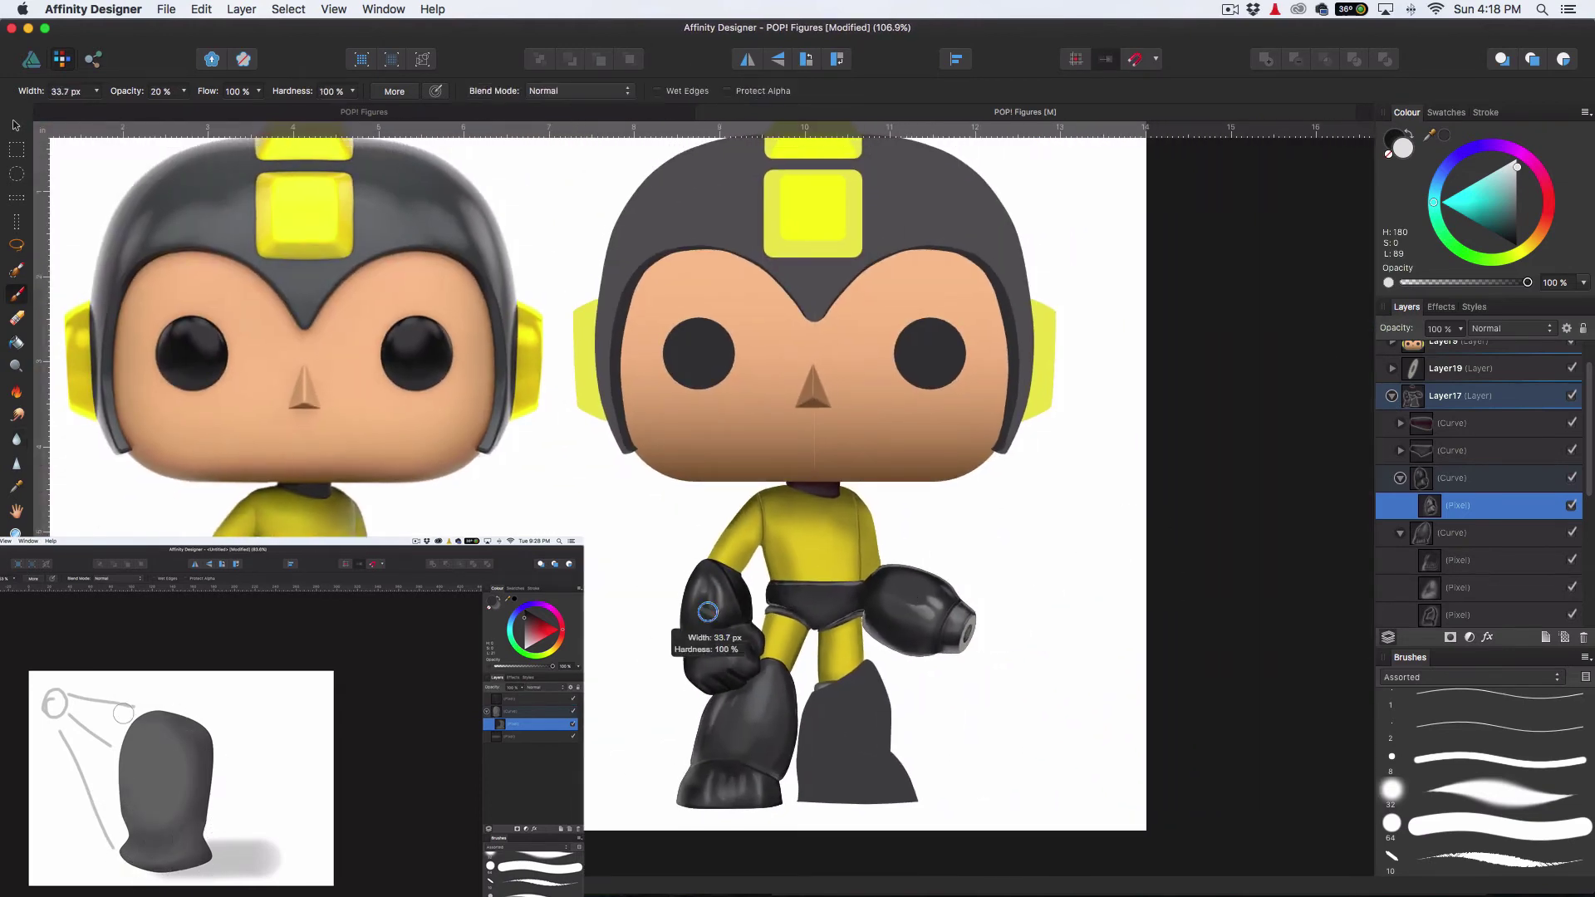
scroll(854, 599, "up", 3)
key("1")
left_click_drag(616, 564, 627, 622)
scroll(857, 581, "down", 3)
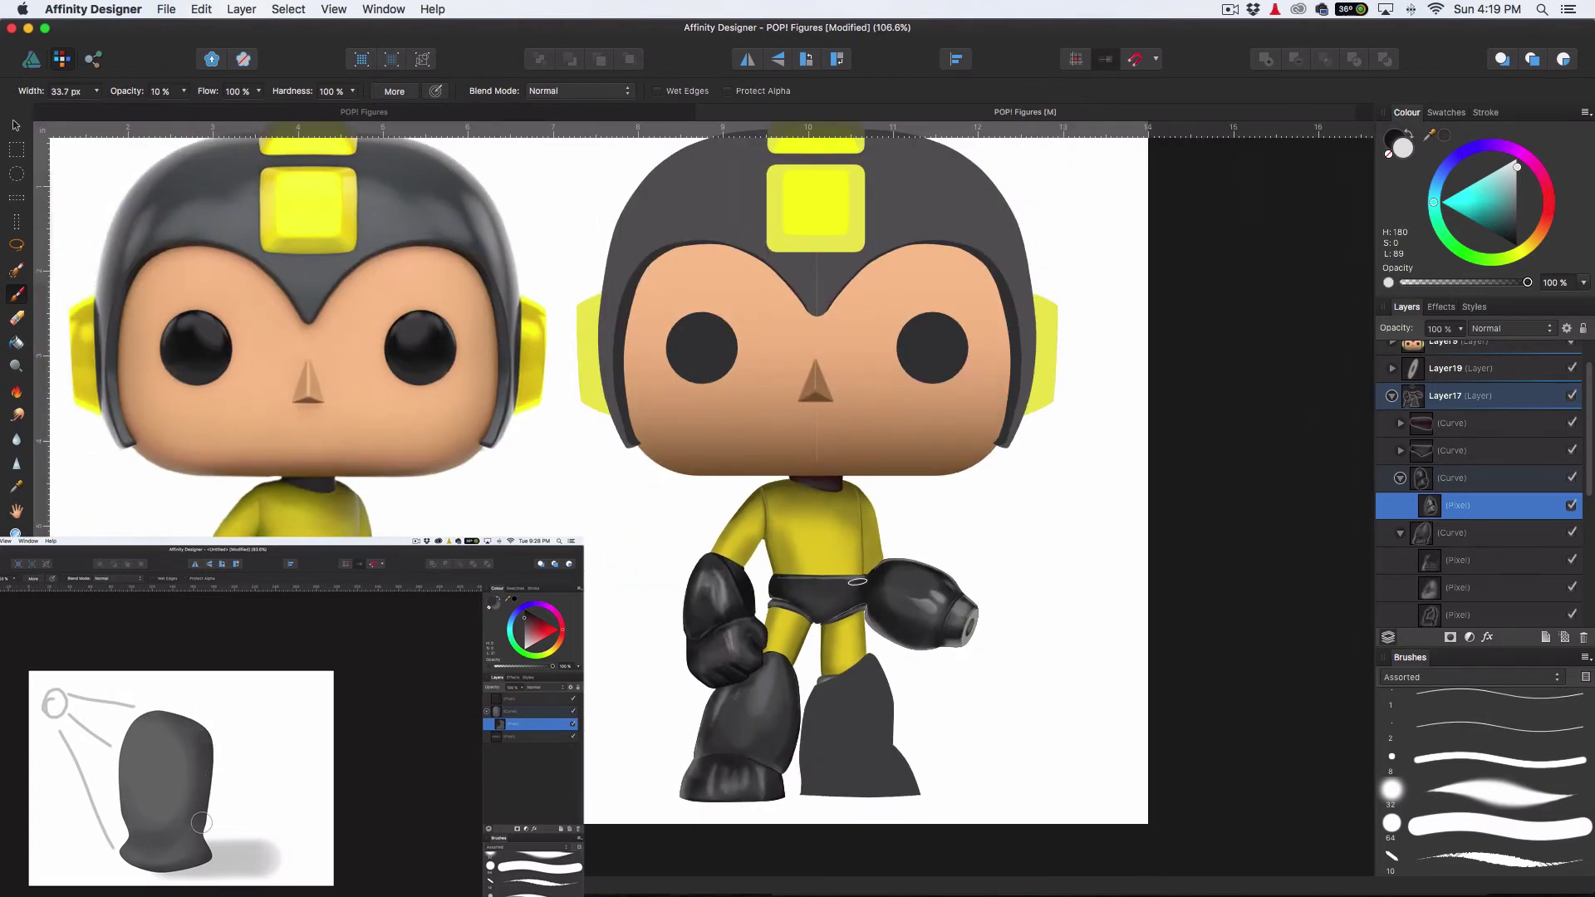
key("super+s")
Add a new pixel layer and nest it inside the right boot's curve
scroll(1503, 576, "down", 6)
left_click(1483, 450)
left_click(1565, 638)
left_click_drag(1483, 450, 1481, 477)
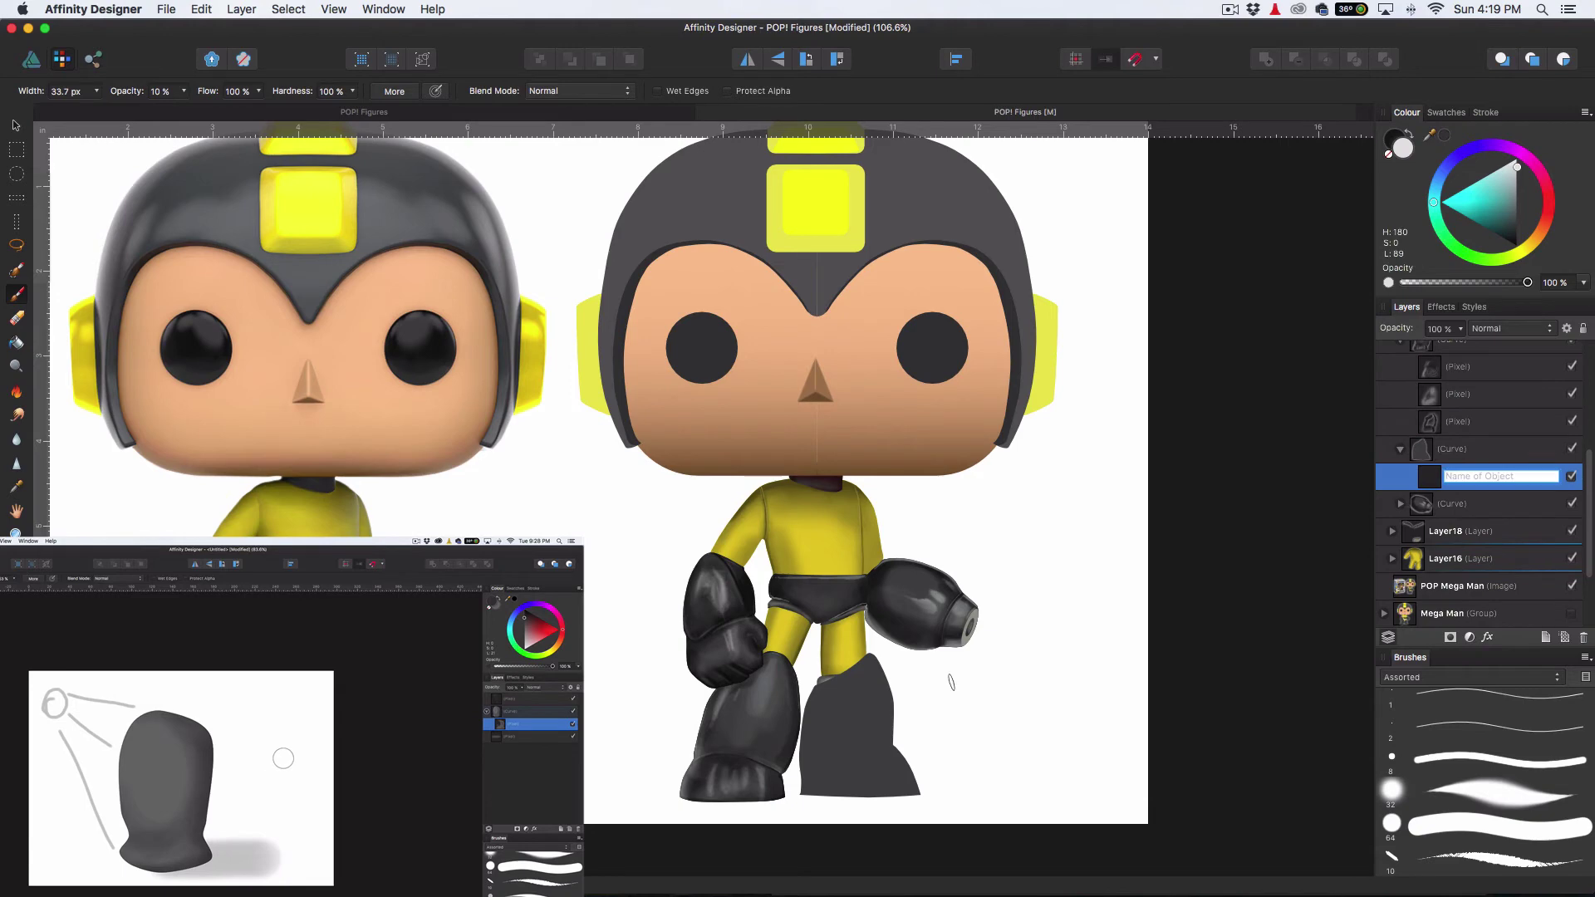
Sample a dark grey of lightness 19 from the left boot and paint it over the right boot with the 64 px Assorted brush
left_click(1496, 828)
left_click_drag(865, 739, 816, 775)
key("super+z")
left_click(789, 700, "alt")
scroll(836, 725, "up", 3)
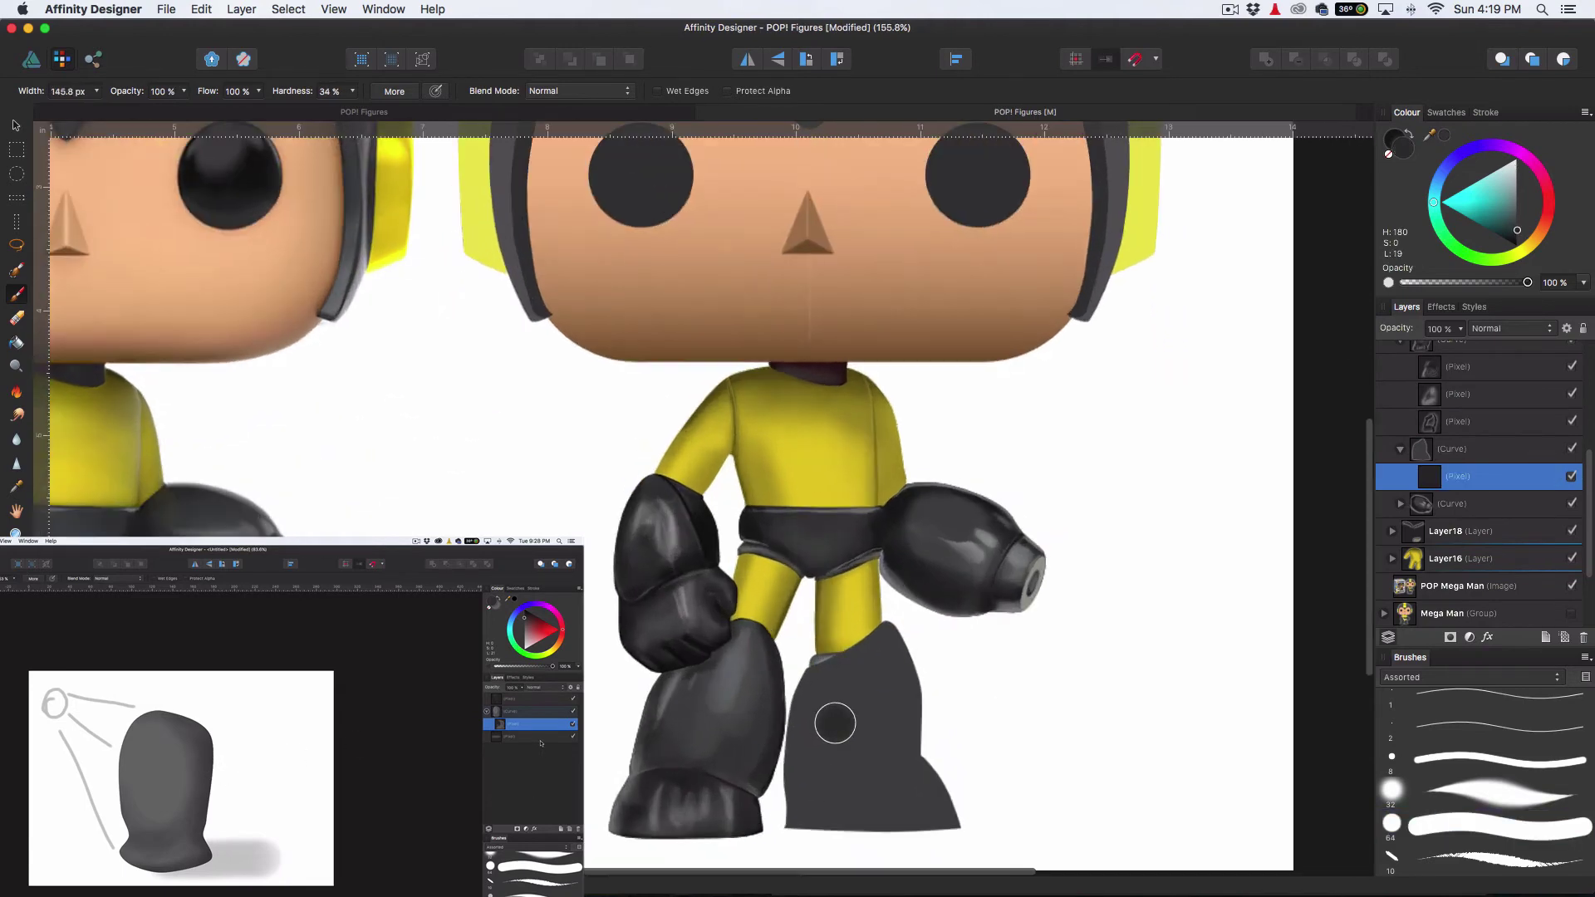
key("5")
mouse_move(805, 687)
left_mouse_down()
mouse_move(793, 811)
mouse_move(782, 741)
mouse_move(960, 799)
mouse_move(826, 813)
mouse_move(927, 683)
left_mouse_up()
Darken the right boot's inner edge with a 124.3 px brush at 60% opacity and 34% hardness
key("1")
key("]")
key("]")
key("]")
key("]")
key("[")
key("[")
key("[")
key("[")
left_click_drag(786, 738, 799, 798)
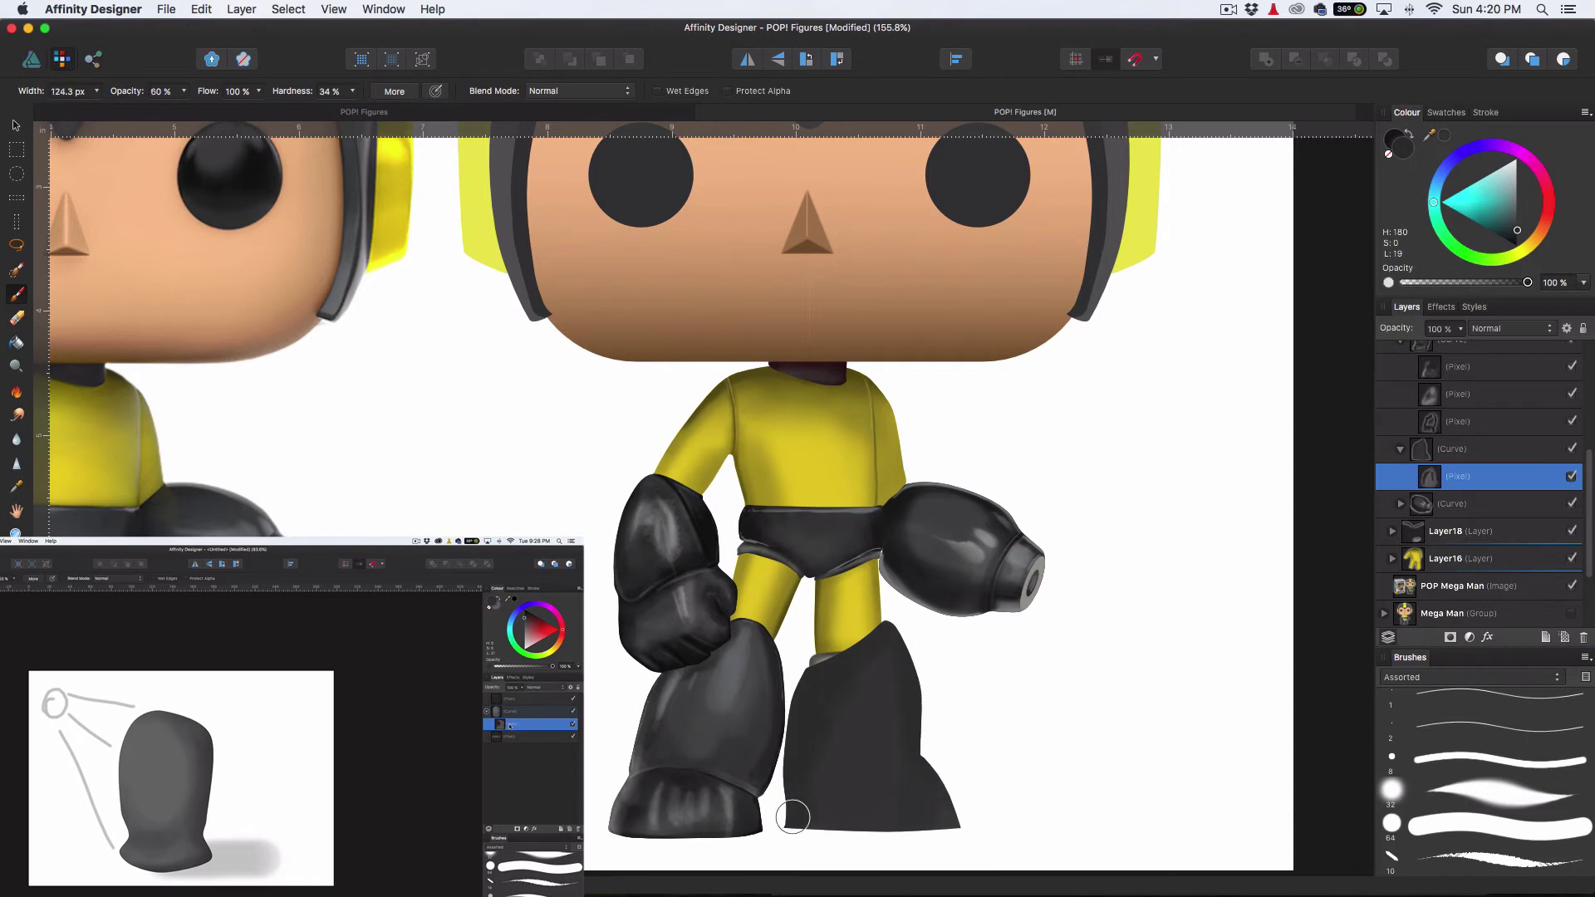
Deepen the right boot's shadows with black of lightness 0, lowering the opacity from 30% to 10% and enlarging the brush
scroll(816, 656, "left", 3)
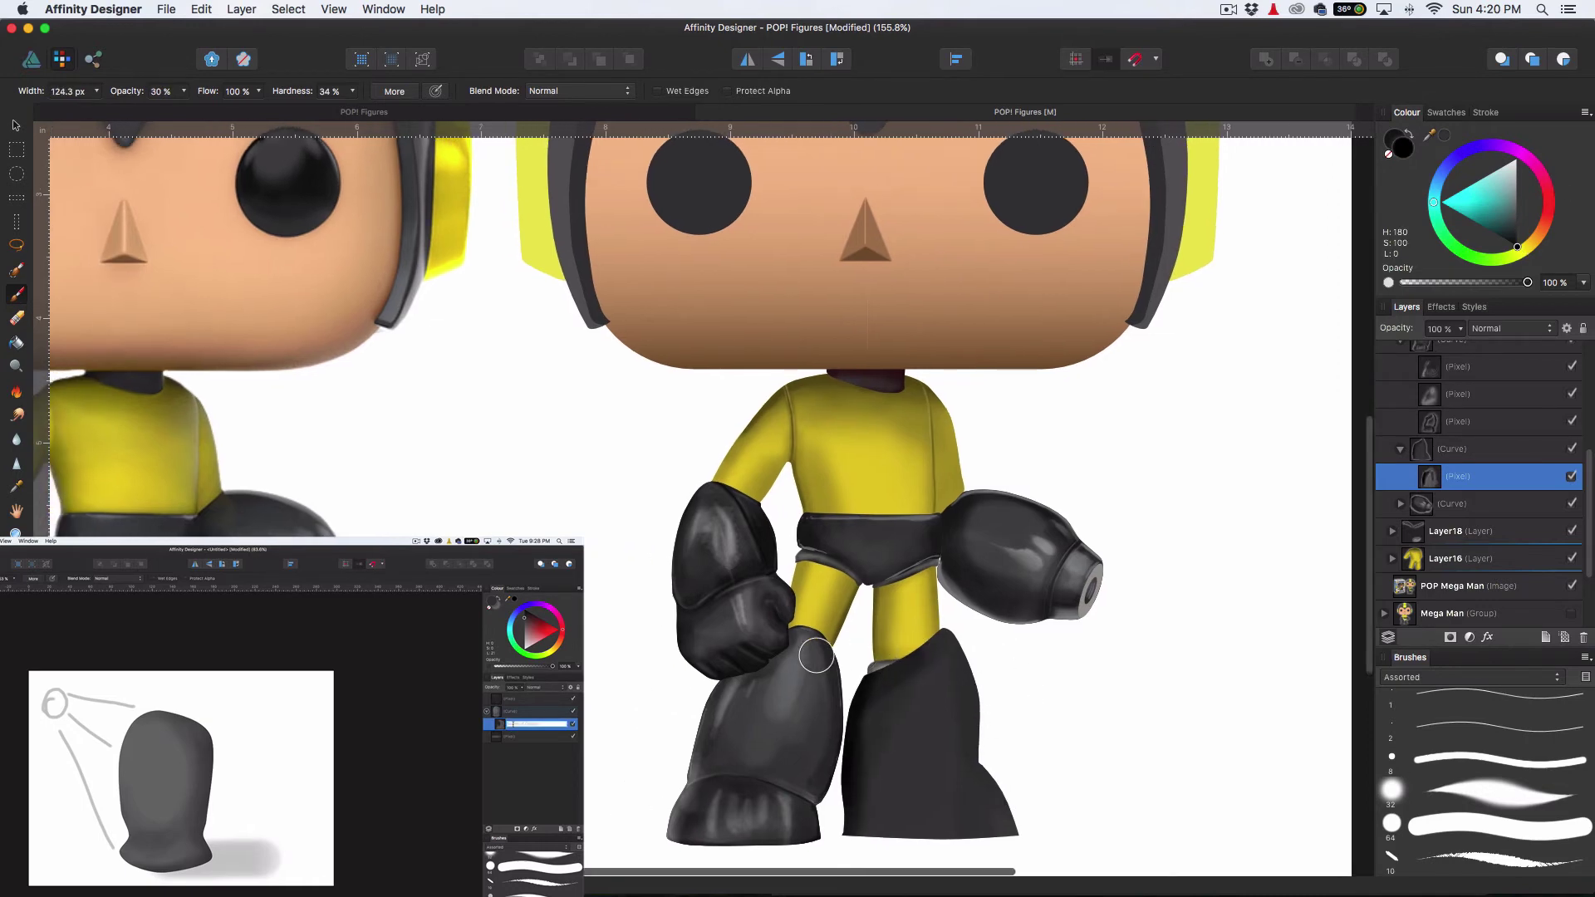
key("1")
mouse_move(924, 825)
left_mouse_down()
mouse_move(980, 789)
mouse_move(886, 693)
left_mouse_up()
key("]")
key("]")
key("]")
key("]")
Draw a light grey seam of lightness 68 between the right boot's shin and foot with the textured 10 px Assorted brush at 10.8 px
left_click(1517, 186)
left_click(1485, 860)
scroll(1083, 634, "down", 5)
scroll(1083, 634, "up", 3)
mouse_move(811, 745)
left_mouse_down()
mouse_move(975, 621)
mouse_move(762, 816)
left_mouse_up()
key("super+z")
scroll(870, 719, "left", 5)
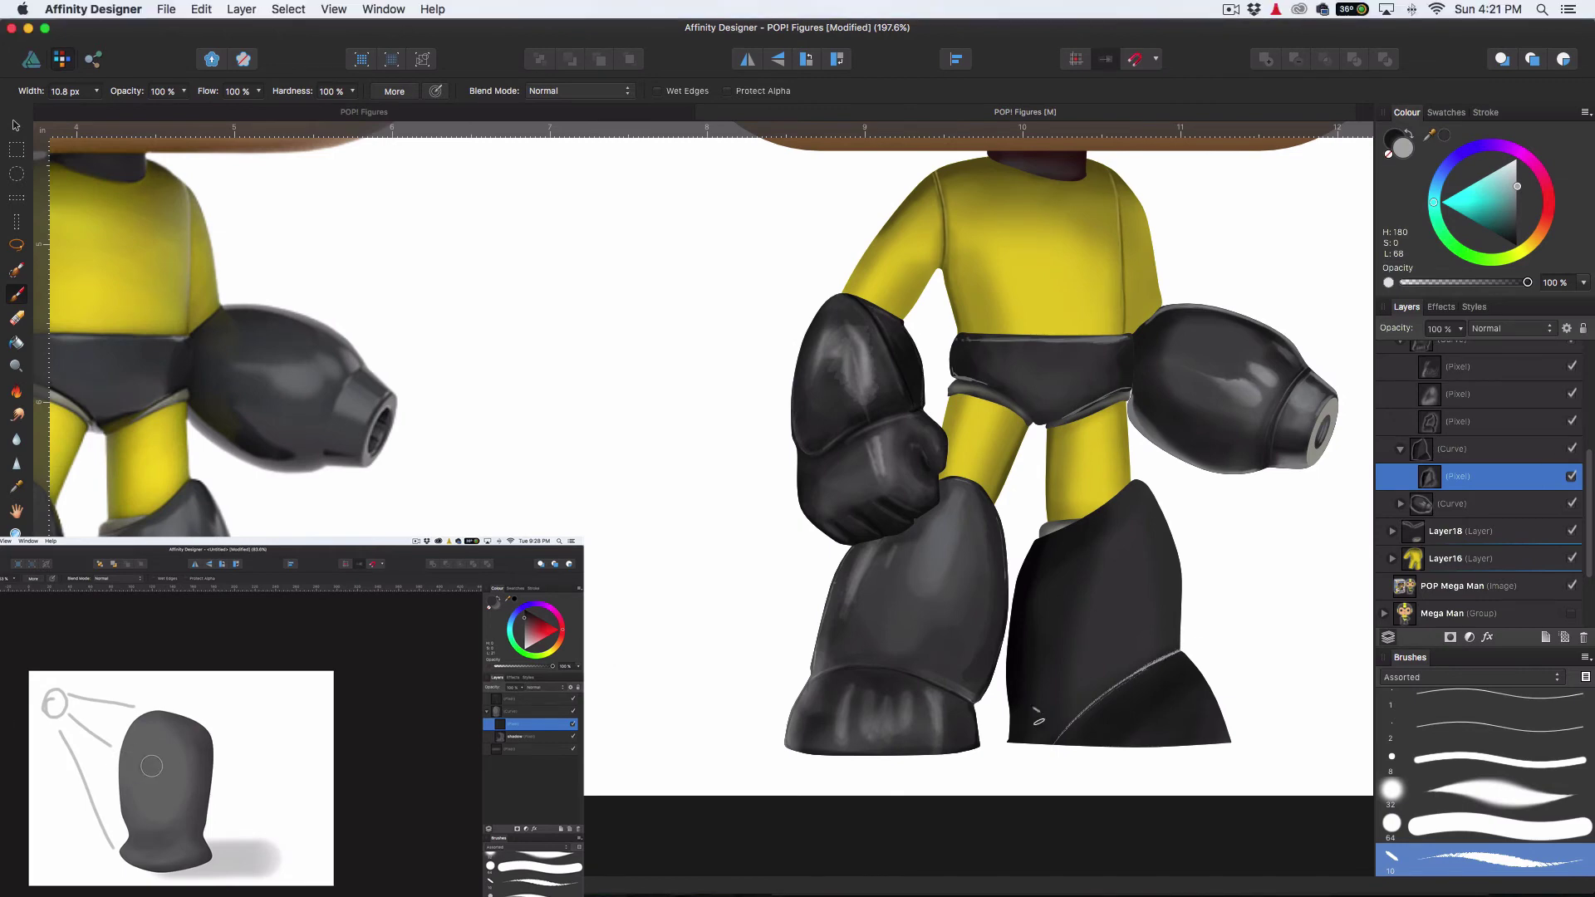
Add another pixel layer inside the right boot's curve and paint broad light grey highlights with the 64 px Assorted brush at 10% opacity
left_click(1496, 822)
scroll(1090, 598, "up", 1)
key("1")
scroll(1121, 565, "left", 2)
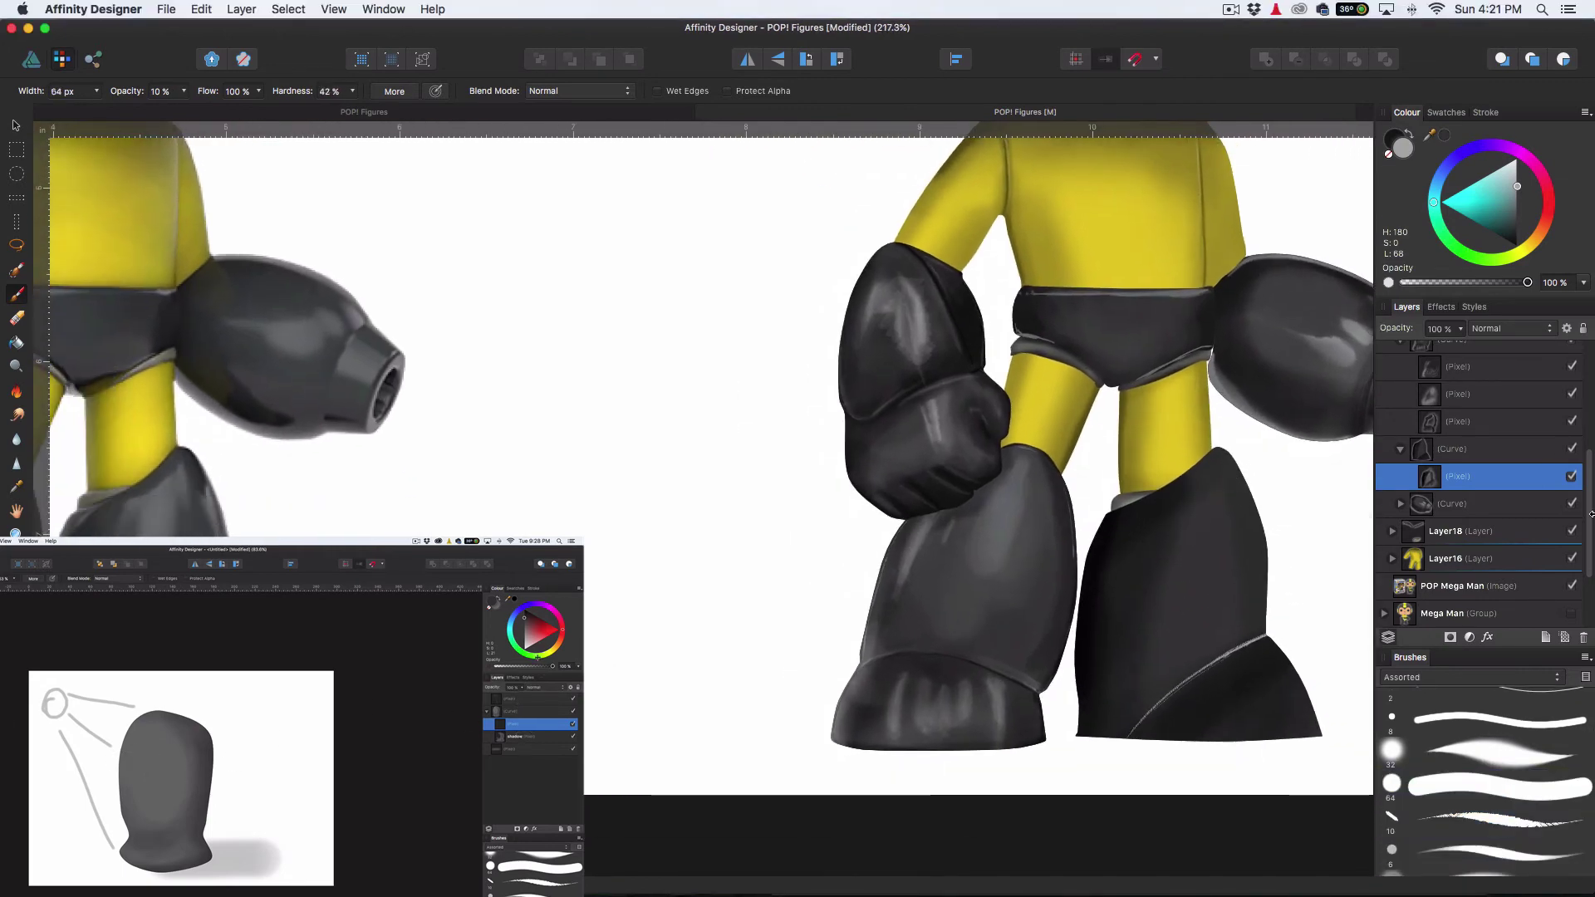
key("super+shift+n")
scroll(1150, 541, "right", 2)
key("]")
key("]")
key("]")
key("]")
mouse_move(1026, 499)
left_mouse_down()
mouse_move(950, 538)
mouse_move(976, 552)
left_mouse_up()
scroll(931, 569, "left", 2)
Paint a narrower light grey highlight down the right boot's shin with a 30.5 px brush at 42% hardness
key("[")
key("[")
key("[")
key("[")
left_click_drag(1161, 528, 1165, 608)
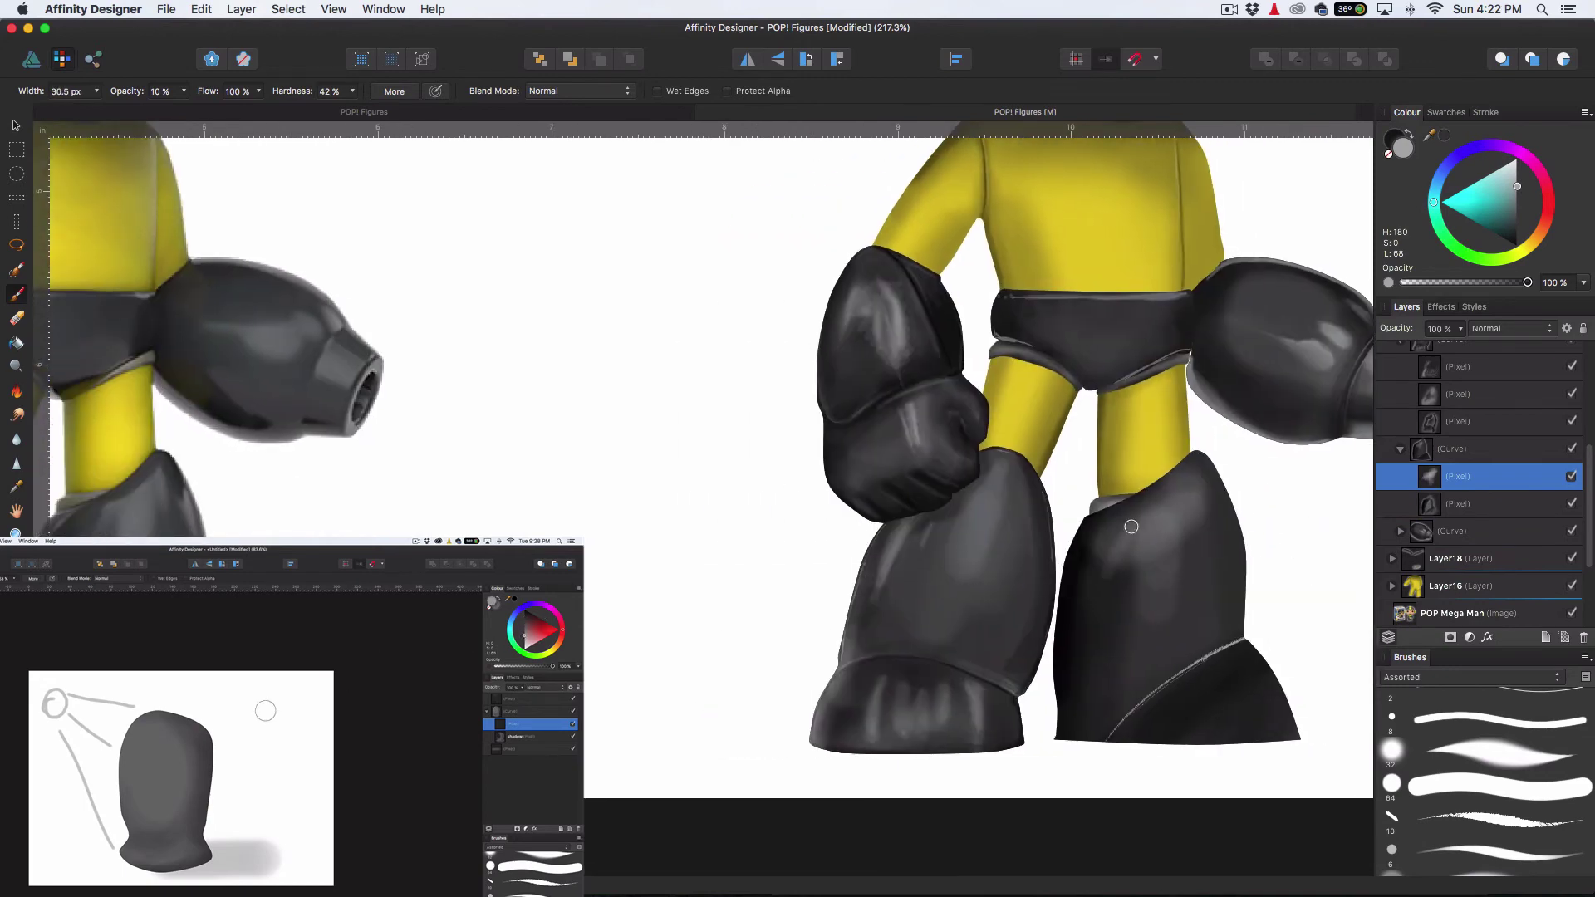
Trim the upper part of the right boot's shin highlight with a smaller eraser at 70% opacity
key("e")
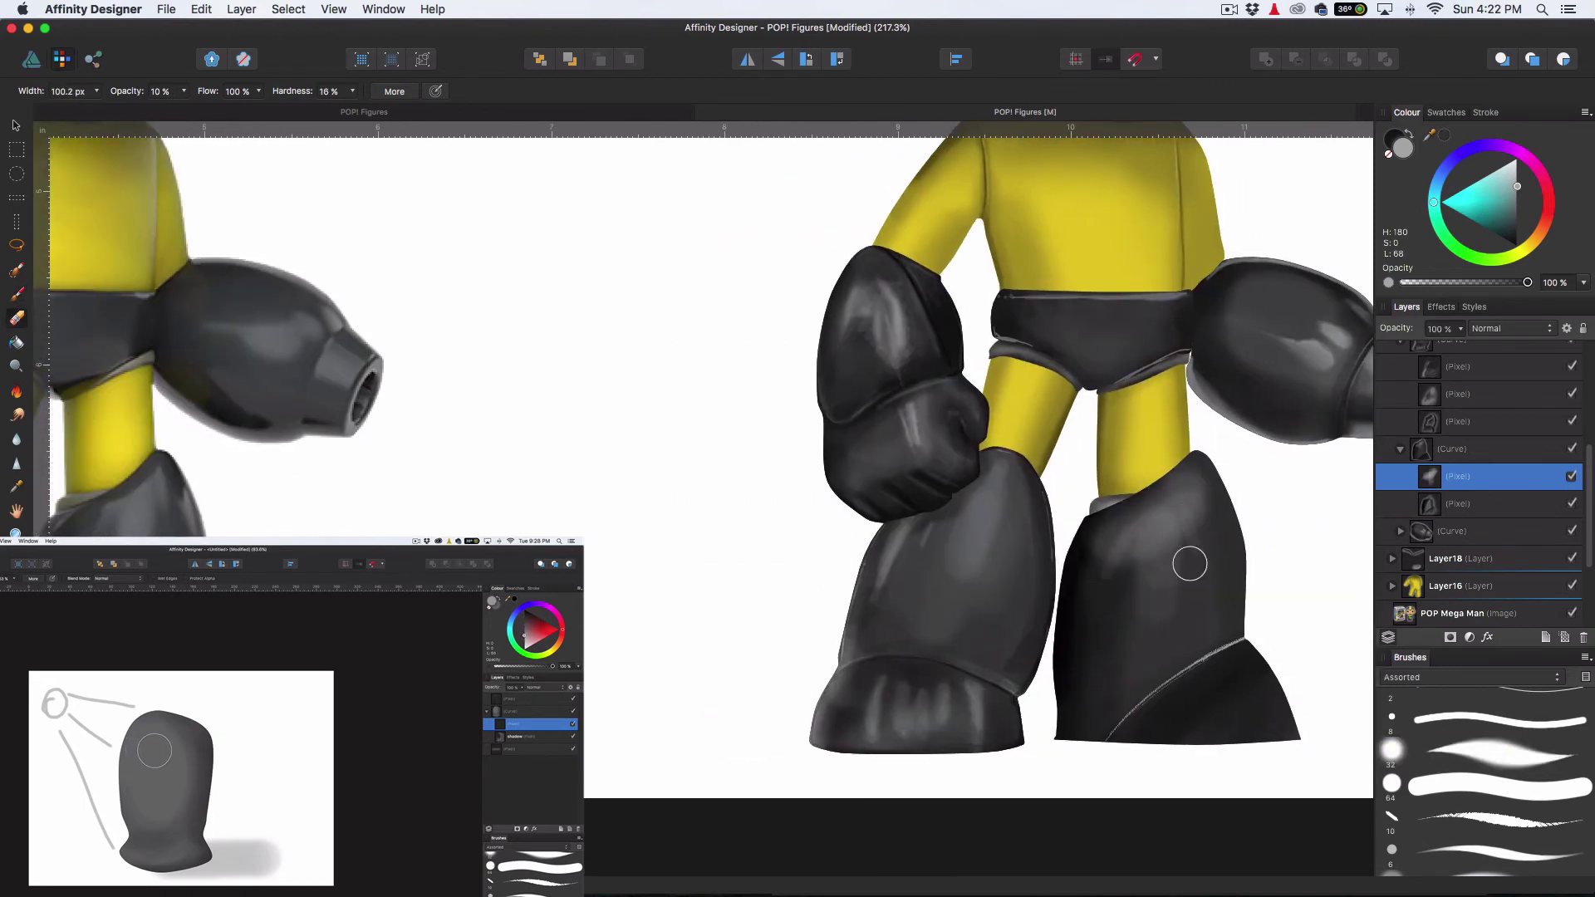
key("7")
key("[")
key("[")
key("[")
key("[")
key("[")
key("[")
mouse_move(1133, 540)
left_mouse_down()
mouse_move(1113, 600)
mouse_move(1107, 546)
left_mouse_up()
Soften the right boot's shin highlight with an enlarged Blur Brush
left_click(17, 439)
key("]")
key("]")
key("]")
key("]")
key("]")
scroll(1171, 648, "right", 4)
scroll(1163, 594, "left", 2)
Paint light grey highlights on the right boot's foot with the 32 px Assorted brush at 20% opacity
left_click(1463, 752)
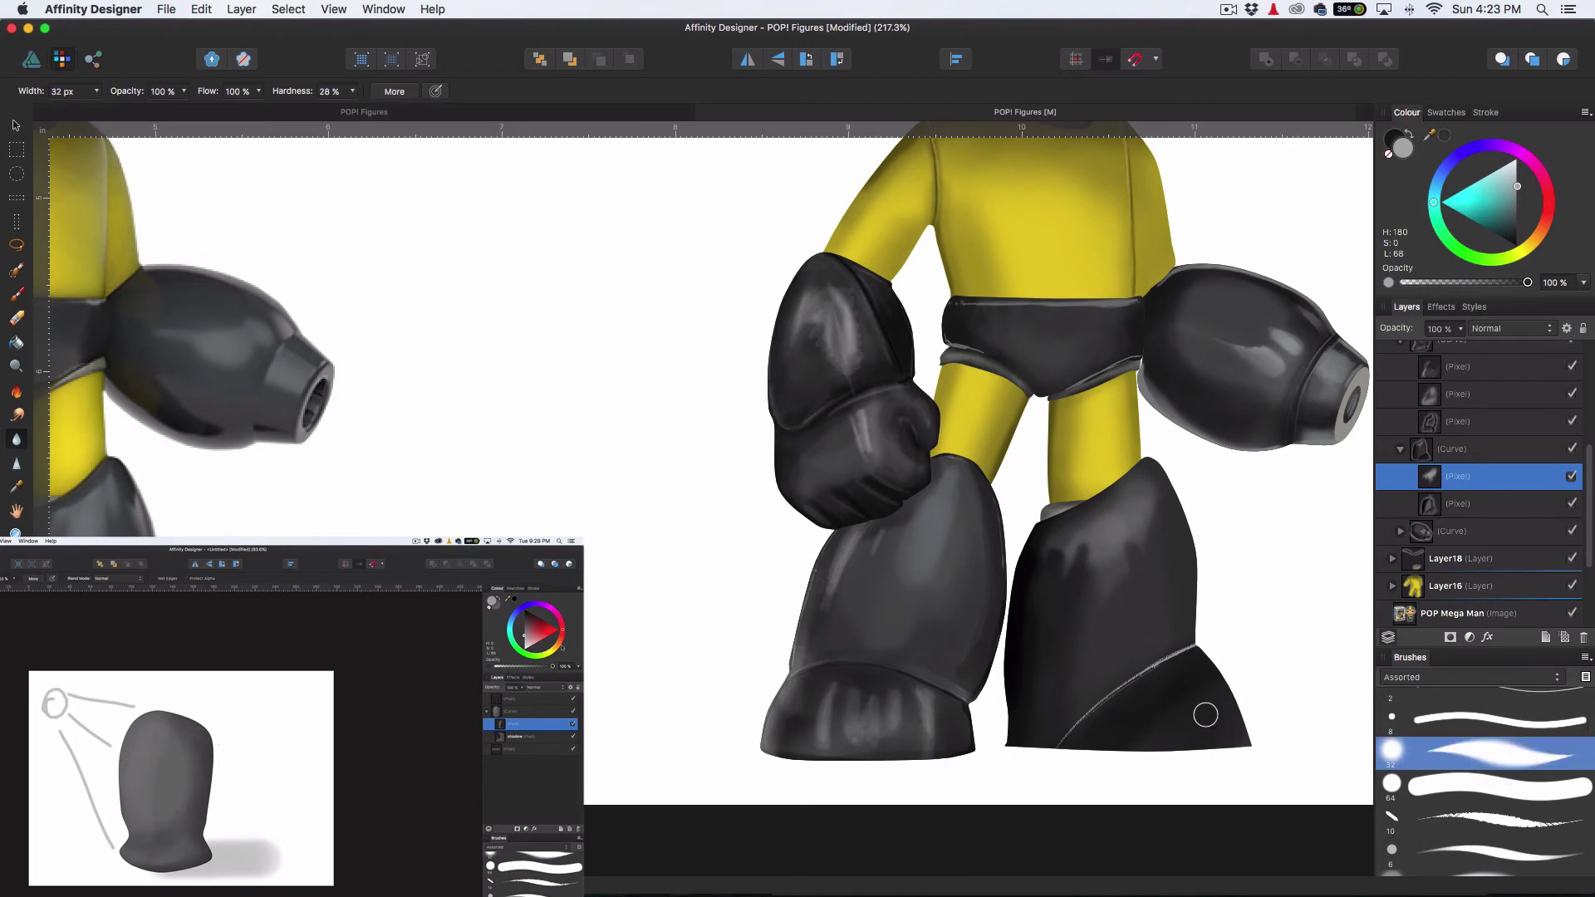
scroll(1204, 712, "right", 3)
left_click(24, 297)
left_click(1471, 755)
left_click_drag(1028, 623, 1065, 676)
key("super+z")
key("2")
left_click_drag(1030, 617, 1078, 696)
left_click_drag(1008, 631, 1045, 698)
mouse_move(989, 638)
left_mouse_down()
mouse_move(1016, 697)
mouse_move(984, 694)
left_mouse_up()
Paint narrower light grey highlights along the right boot's shin-to-foot seam and up the shin with a smaller brush
scroll(1207, 499, "down", 5)
scroll(1178, 516, "up", 5)
key("[")
key("[")
mouse_move(1041, 604)
left_mouse_down()
mouse_move(929, 667)
mouse_move(859, 665)
left_mouse_up()
left_click_drag(859, 666, 1053, 595)
mouse_move(947, 662)
left_mouse_down()
mouse_move(874, 677)
mouse_move(884, 466)
left_mouse_up()
Build up the light grey highlights across the right boot's foot with a larger brush
key("]")
key("]")
mouse_move(864, 670)
left_mouse_down()
mouse_move(946, 663)
mouse_move(929, 701)
left_mouse_up()
mouse_move(982, 653)
left_mouse_down()
mouse_move(948, 706)
mouse_move(863, 695)
left_mouse_up()
mouse_move(974, 658)
left_mouse_down()
mouse_move(980, 713)
mouse_move(1043, 702)
left_mouse_up()
scroll(1221, 534, "down", 5)
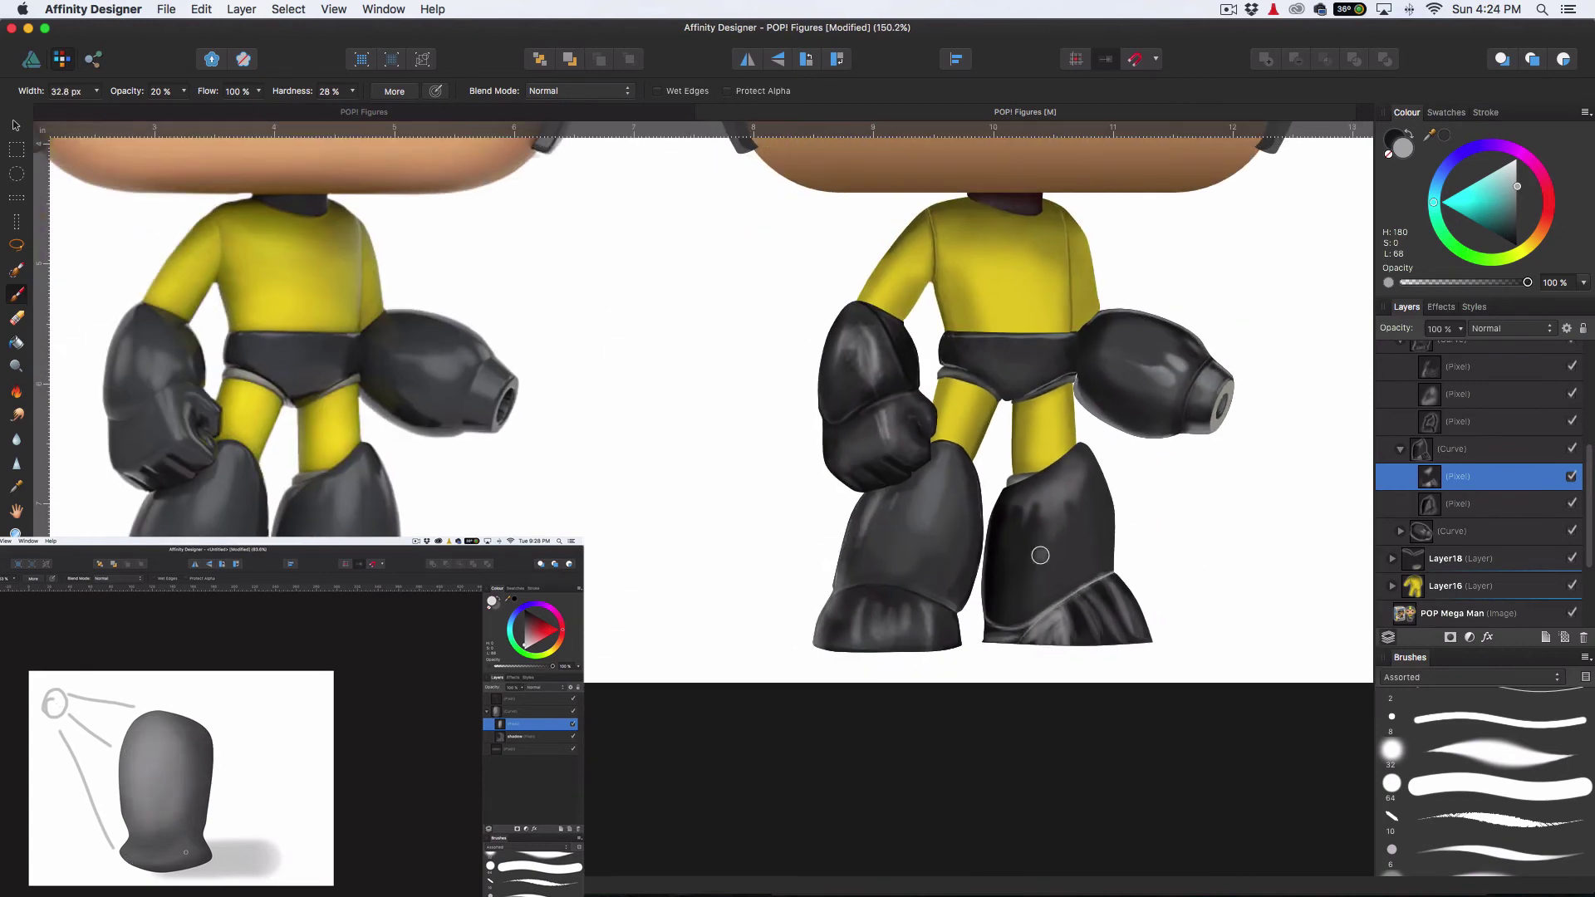
mouse_move(1099, 615)
left_mouse_down()
mouse_move(1137, 635)
mouse_move(1061, 634)
mouse_move(1090, 638)
mouse_move(1095, 581)
mouse_move(1108, 607)
mouse_move(1004, 634)
mouse_move(1159, 721)
left_mouse_up()
Erase part of the foot highlight along the right boot's seam, lowering the eraser's opacity from 70% to 20%
left_click(16, 318)
left_click(16, 414)
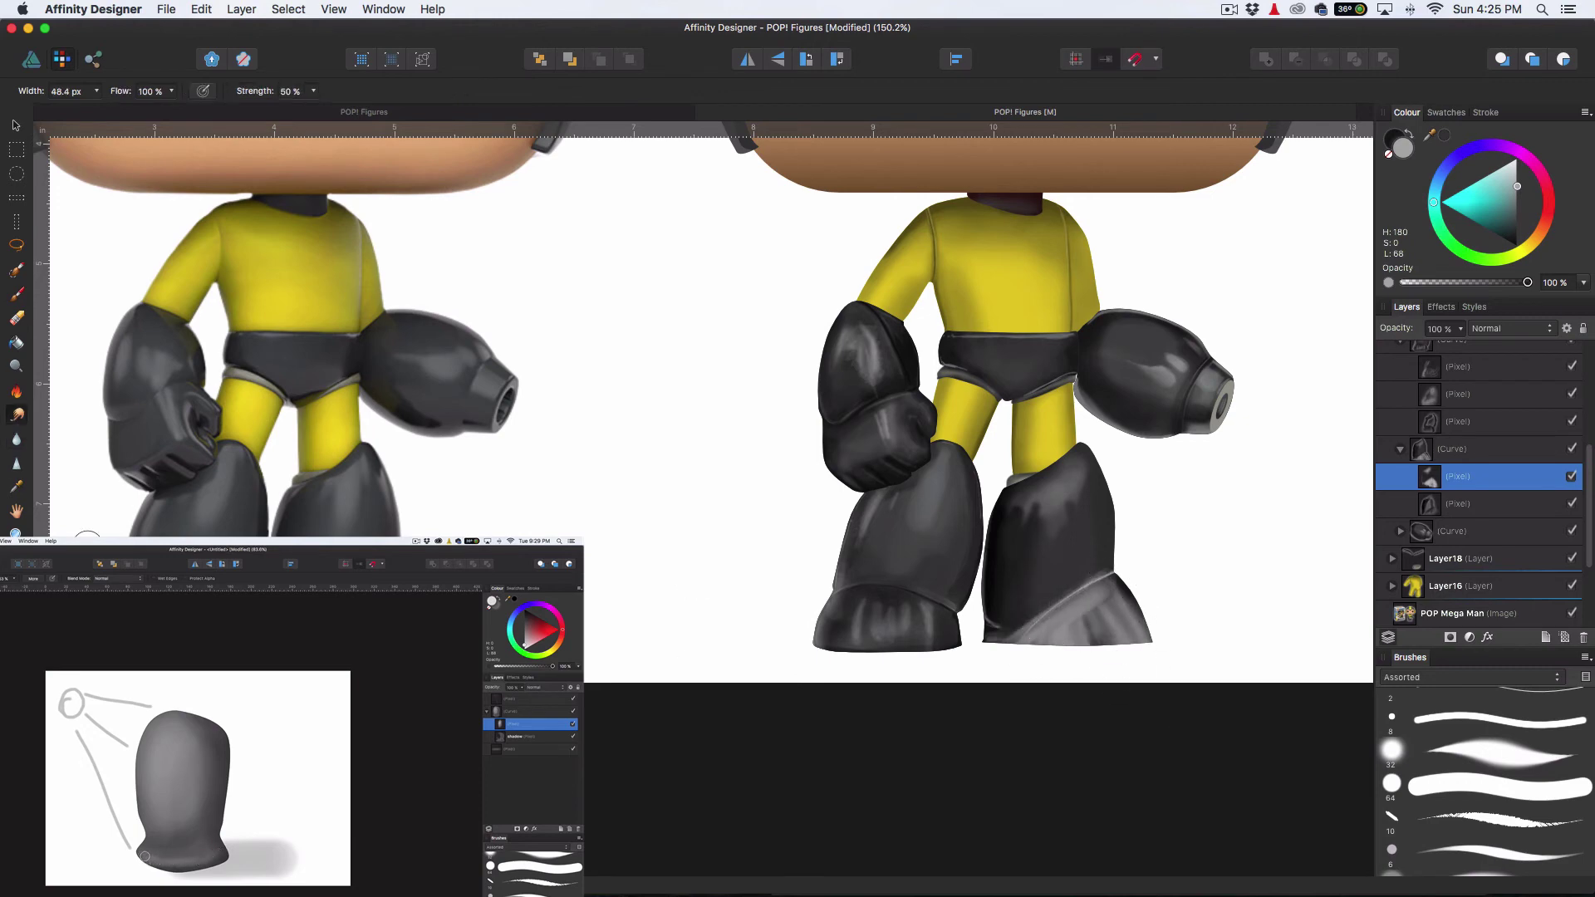
left_click(17, 318)
left_click_drag(1104, 571, 1050, 605)
left_click_drag(1044, 614, 1015, 638)
key("super+z")
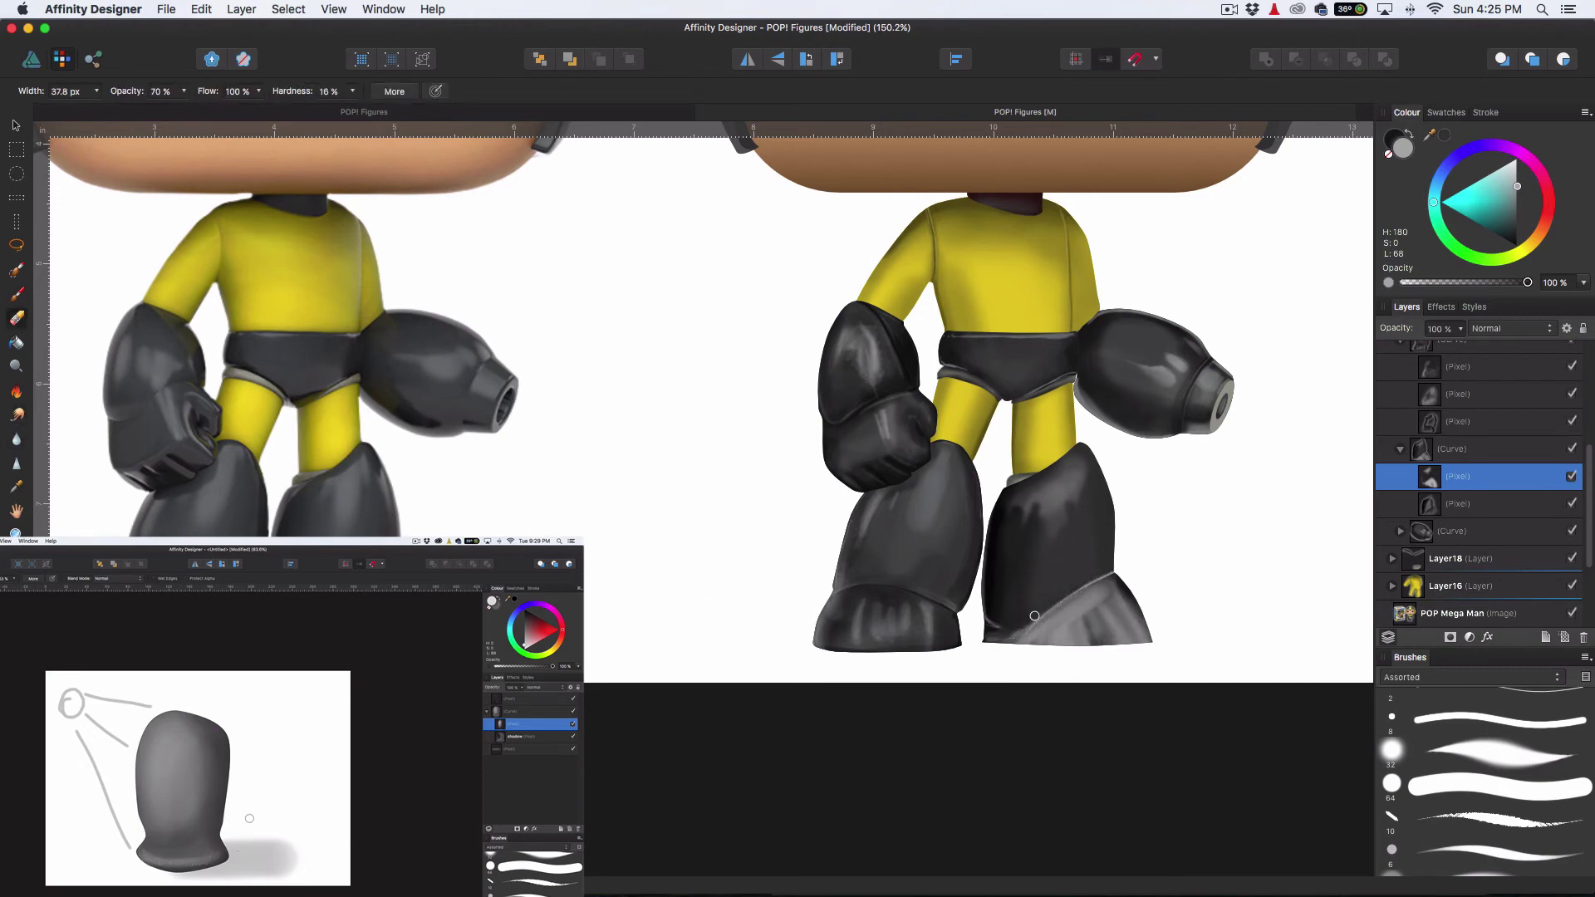
key("2")
mouse_move(1116, 561)
left_mouse_down()
mouse_move(1111, 640)
mouse_move(1049, 654)
left_mouse_up()
Paint thin light grey rim highlights down both side edges of the right boot's shin with the 32 px brush at 20% opacity
key("b")
left_click(1495, 753)
mouse_move(1004, 501)
left_mouse_down()
mouse_move(999, 629)
mouse_move(994, 578)
mouse_move(992, 615)
left_mouse_up()
key("super+z")
key("2")
left_click_drag(1098, 475, 1114, 582)
key("super+z")
mouse_move(1099, 477)
left_mouse_down()
mouse_move(1113, 583)
mouse_move(1092, 596)
mouse_move(1130, 592)
left_mouse_up()
mouse_move(1001, 507)
left_mouse_down()
mouse_move(995, 620)
mouse_move(1049, 632)
left_mouse_up()
Darken the right boot's foot and lower shin with an 89.5 px brush, going from lightness 13 to black and reaching 30% opacity
left_click(1517, 236)
key("]")
key("]")
key("]")
key("]")
key("]")
key("]")
key("]")
key("]")
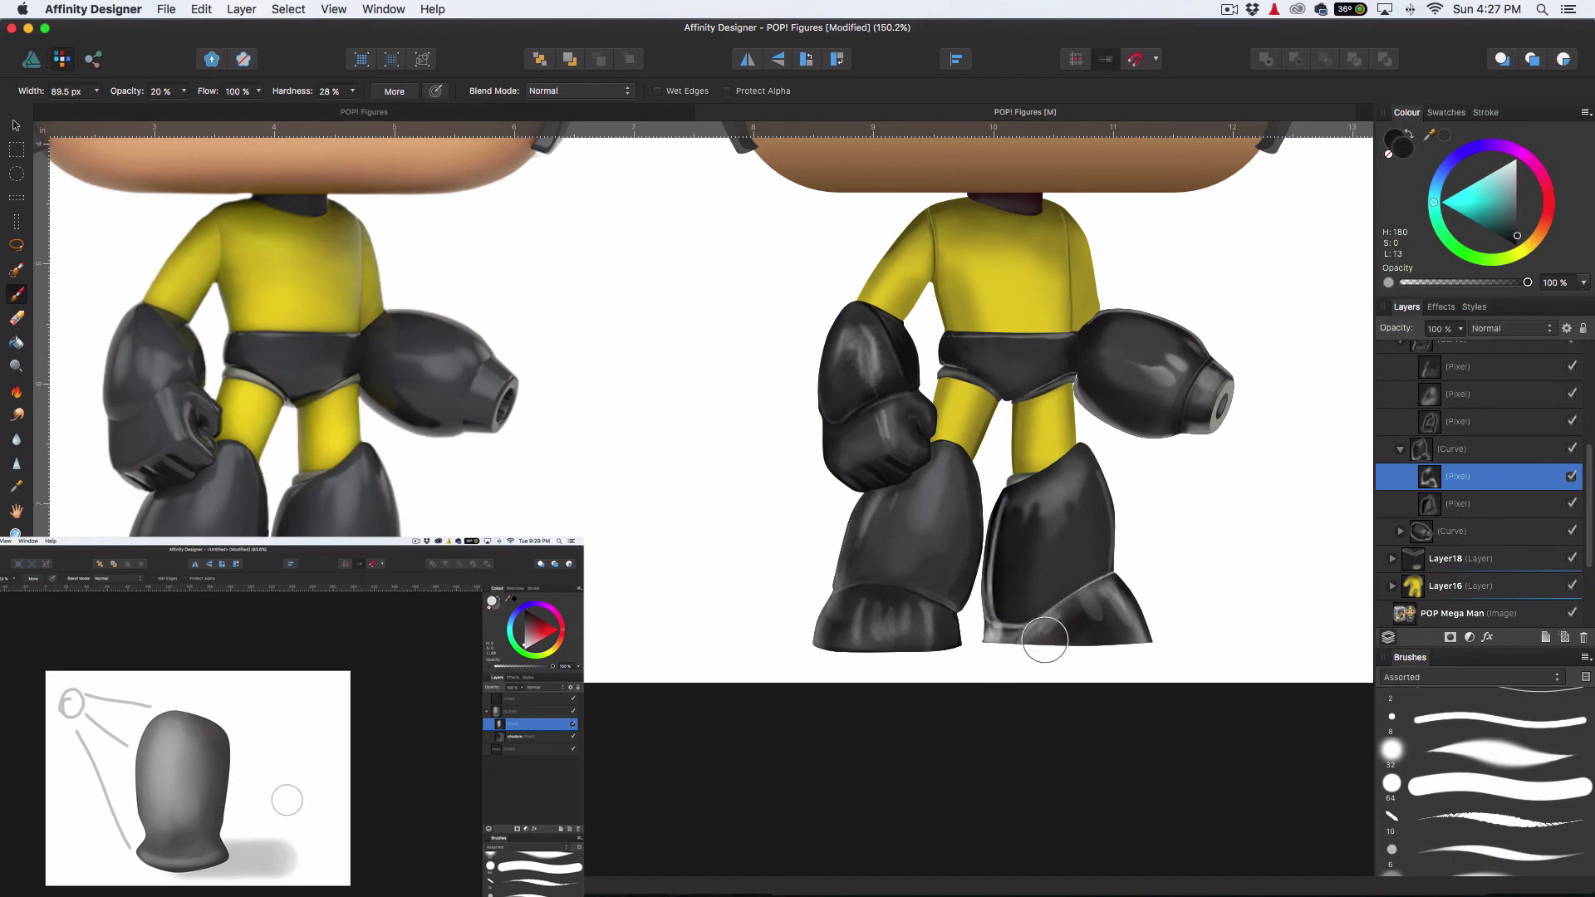
key("3")
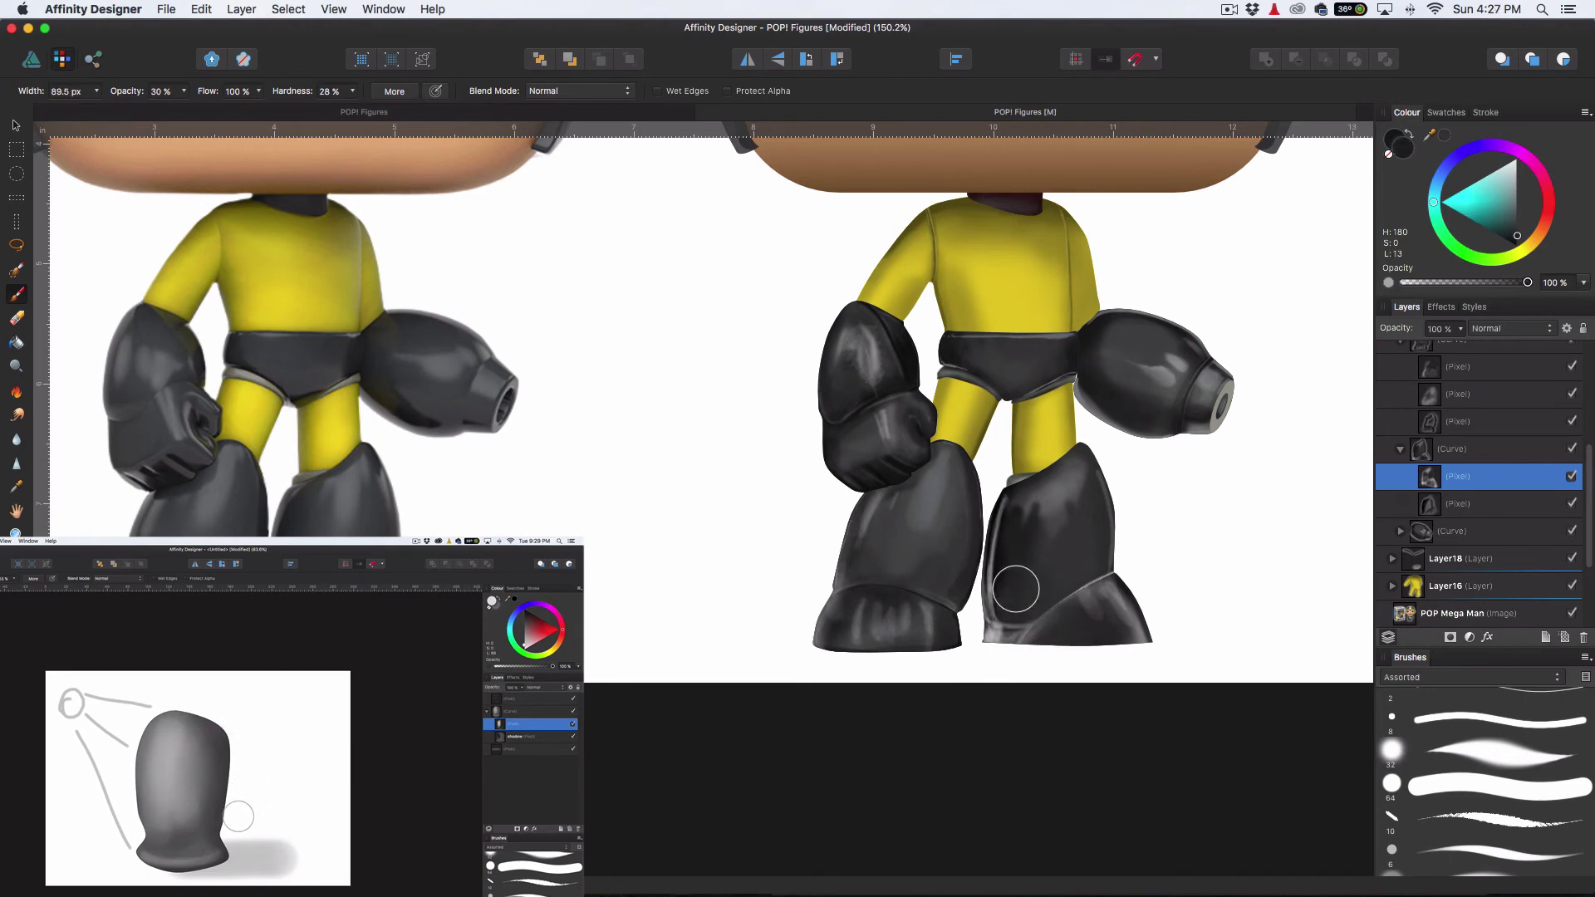
left_click(1518, 248)
mouse_move(1021, 611)
left_mouse_down()
mouse_move(1007, 601)
mouse_move(1100, 585)
left_mouse_up()
Add a new pixel layer directly above Layer9 in the Mega Man group
scroll(1160, 530, "down", 3)
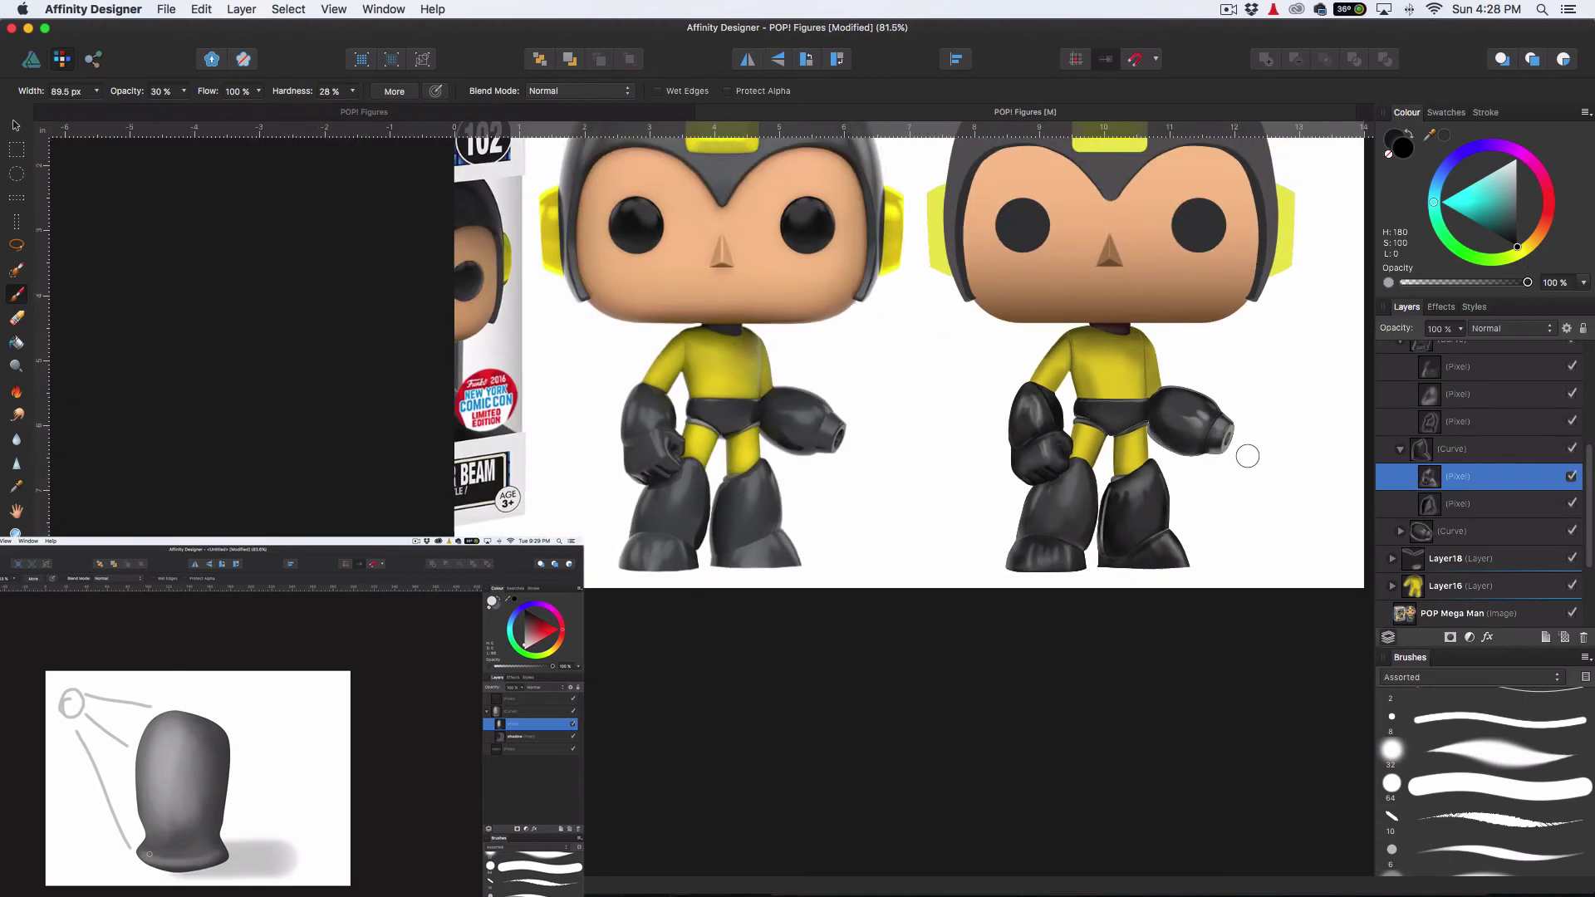
scroll(1248, 455, "down", 2)
scroll(1430, 478, "up", 6)
left_click(1499, 386)
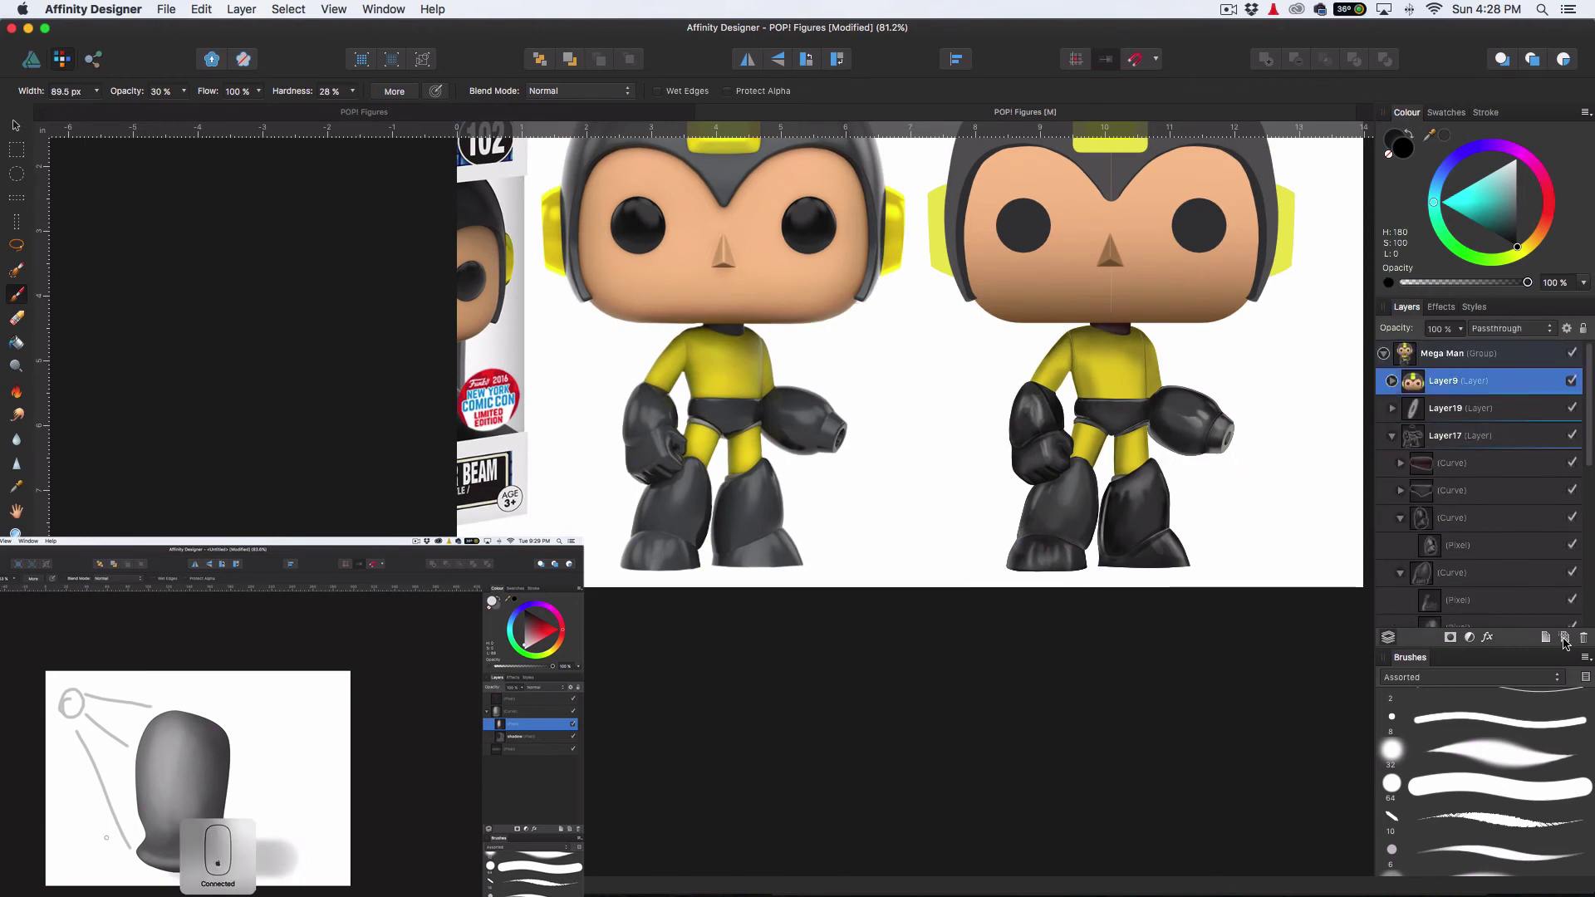
left_click(1565, 637)
Outline the left boot's seam in black with an 11.6 px brush at 57% hardness and 70% opacity
left_click_drag(1427, 368, 1430, 370)
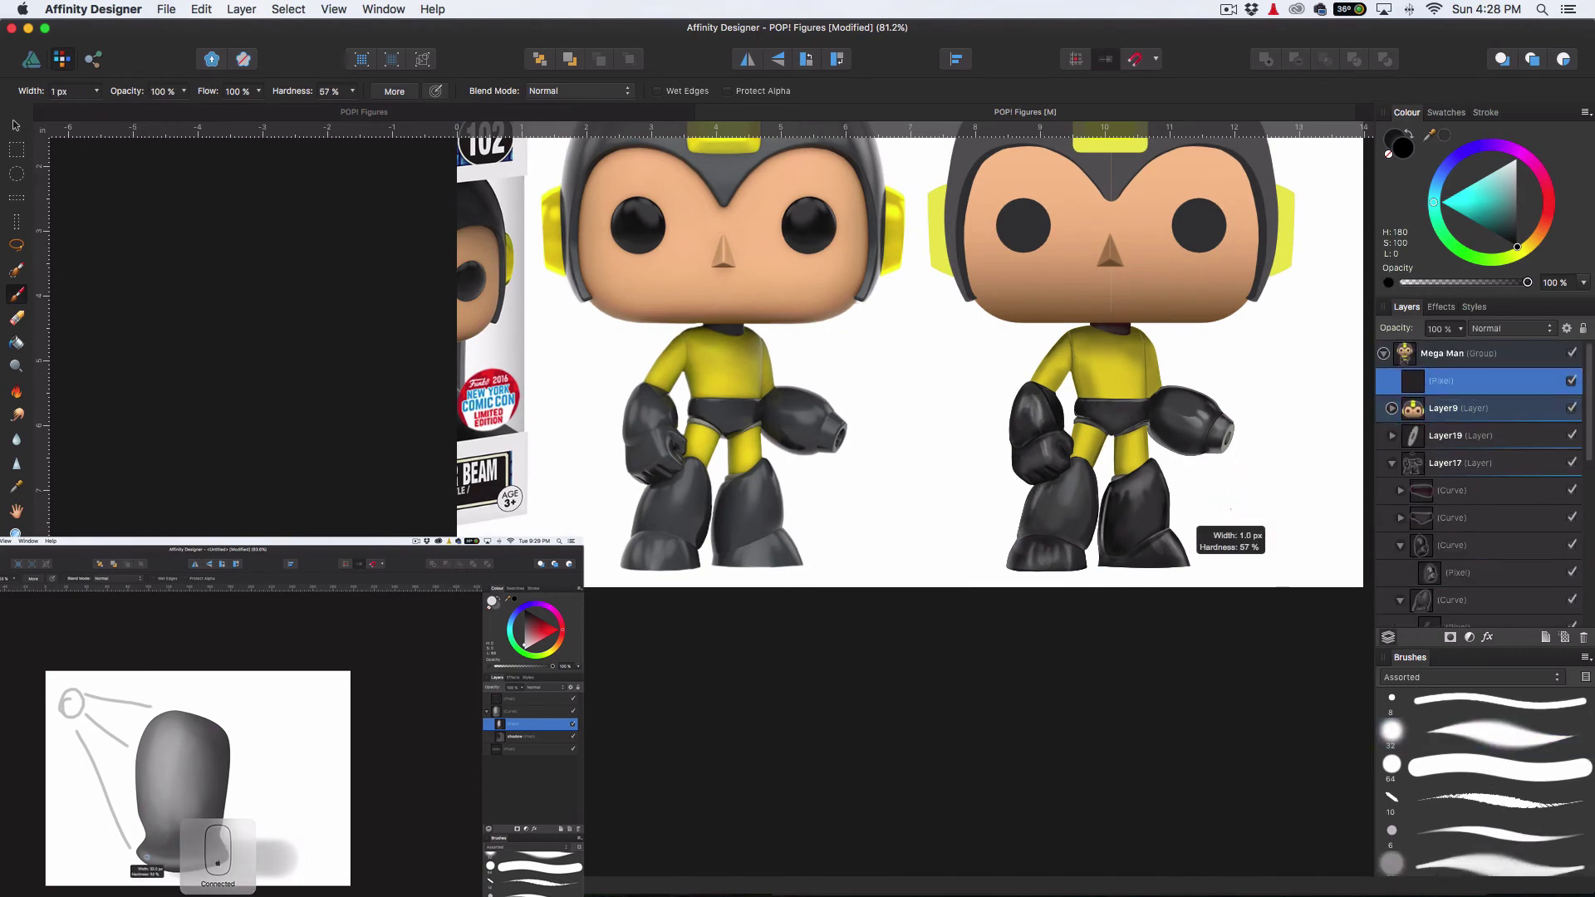
scroll(1167, 445, "up", 7)
key("bracketleft")
key("7")
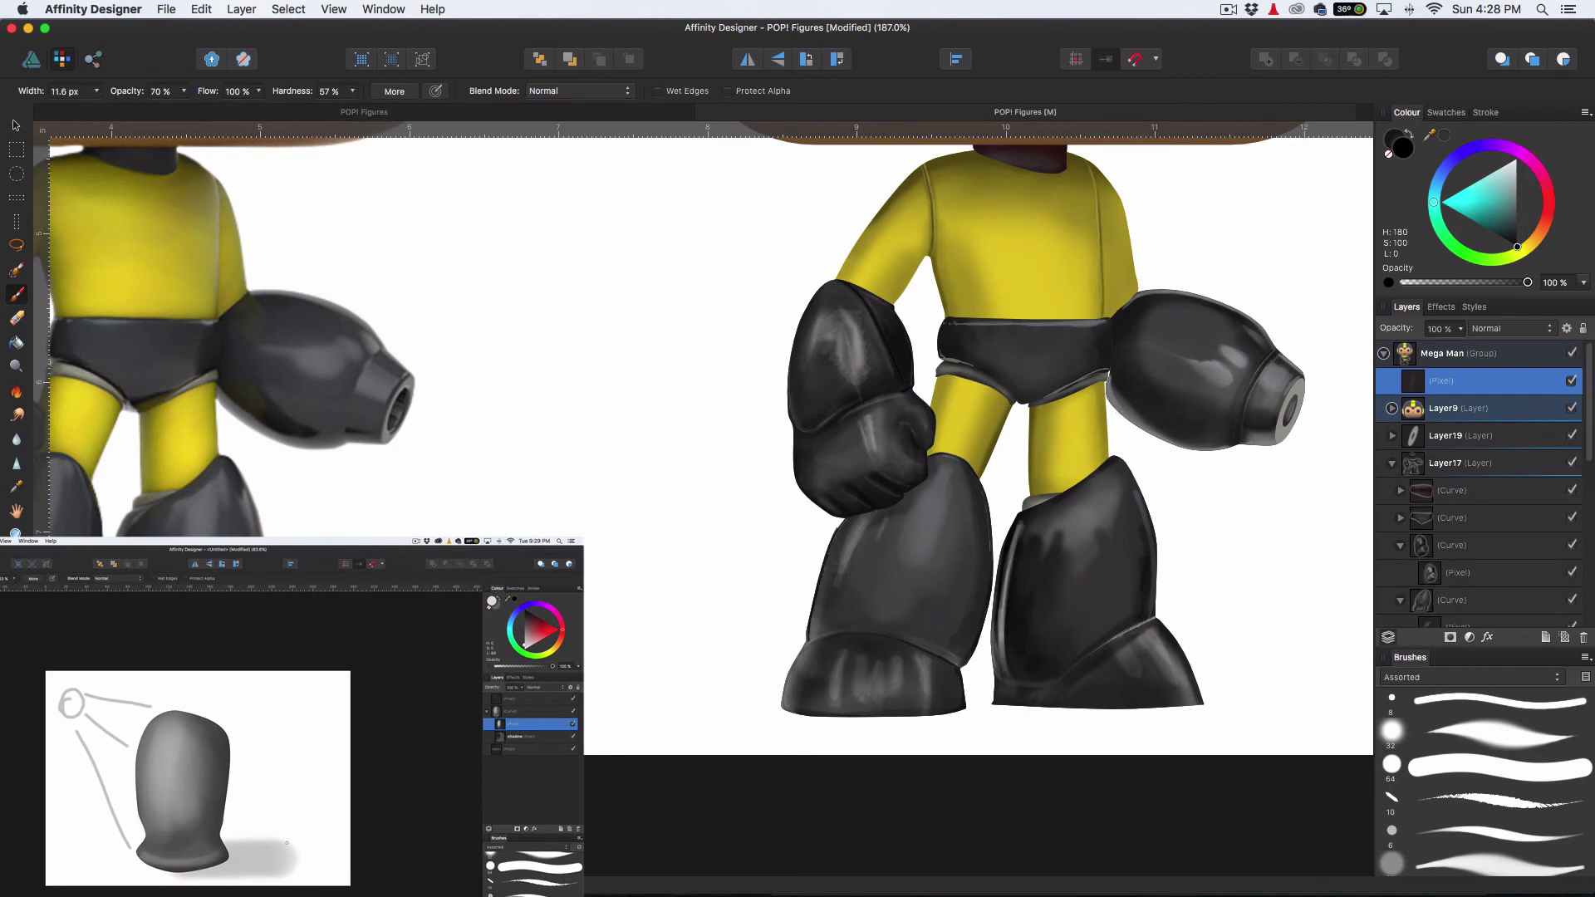
scroll(981, 448, "down", 3)
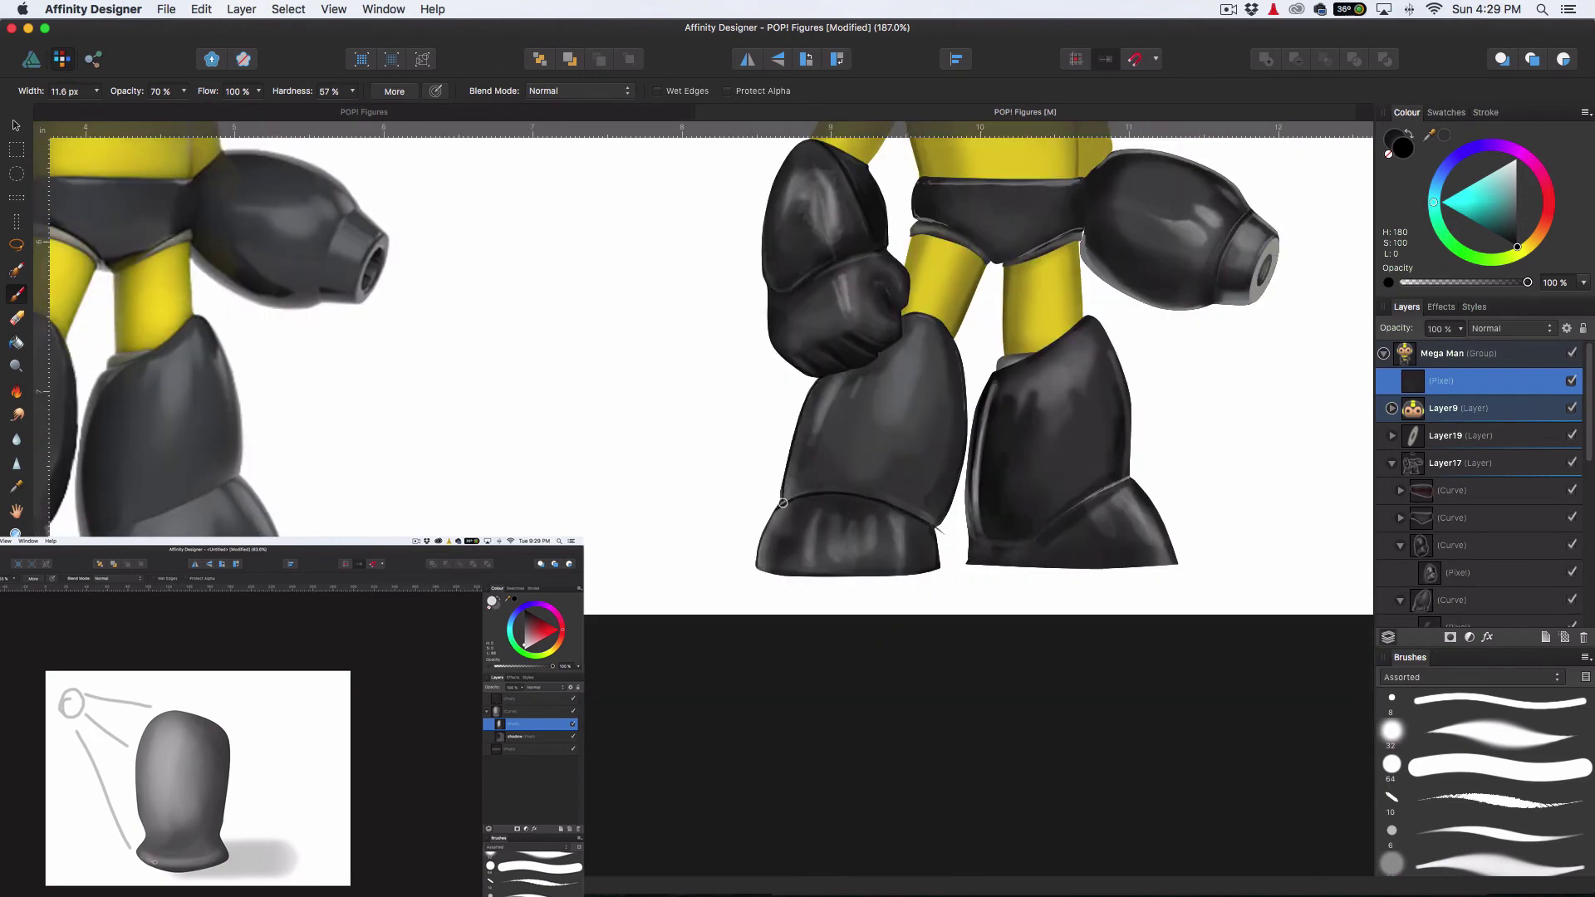
left_click_drag(757, 570, 872, 577)
key("super+z")
Add faint black outlines around the left glove and the right thigh at 20% opacity
scroll(1094, 368, "up", 2)
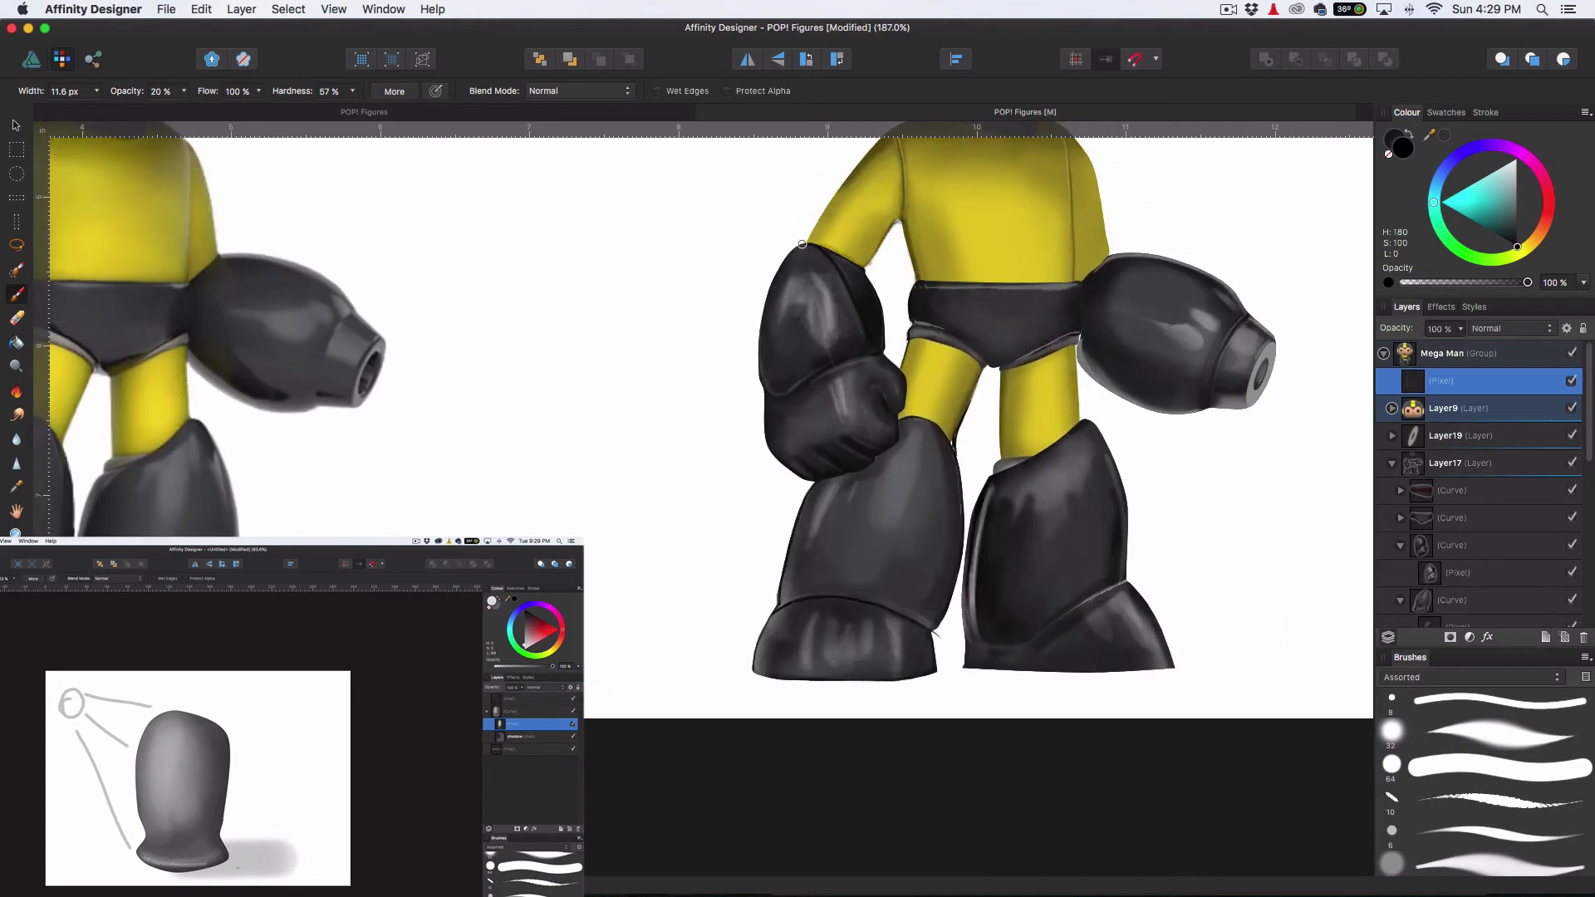
scroll(802, 244, "up", 2)
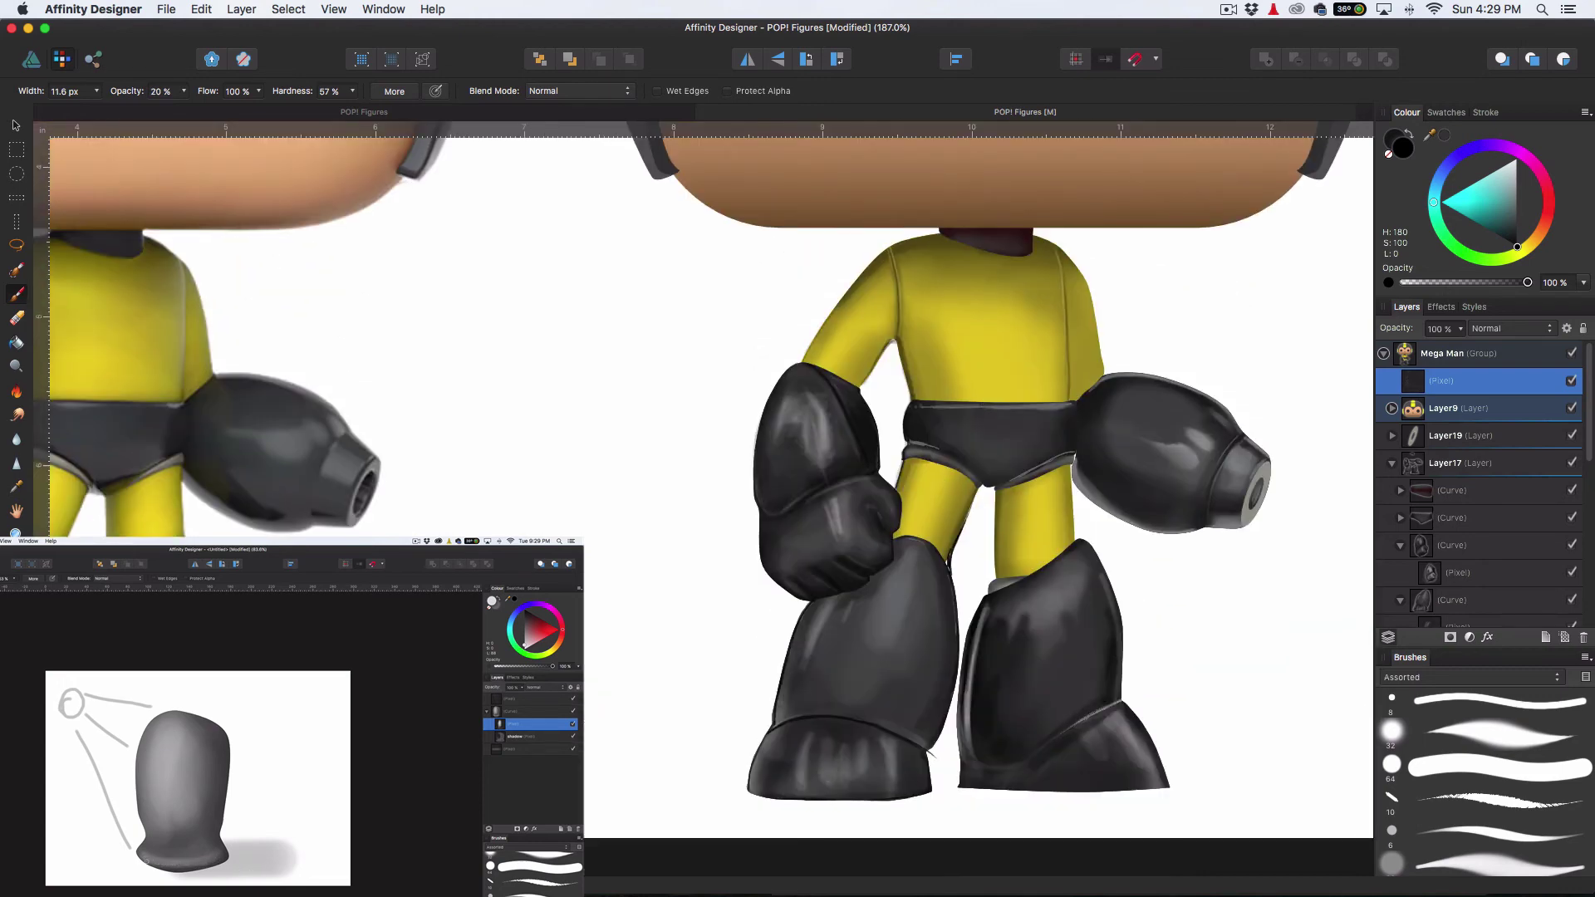
mouse_move(995, 508)
left_mouse_down()
mouse_move(992, 589)
mouse_move(1023, 580)
left_mouse_up()
mouse_move(999, 494)
left_mouse_down()
mouse_move(1074, 460)
mouse_move(1110, 513)
left_mouse_up()
Outline the arm cannon's muzzle and the shirt's neckline in black at 60% opacity, widening the brush to 17.7 px
key("6")
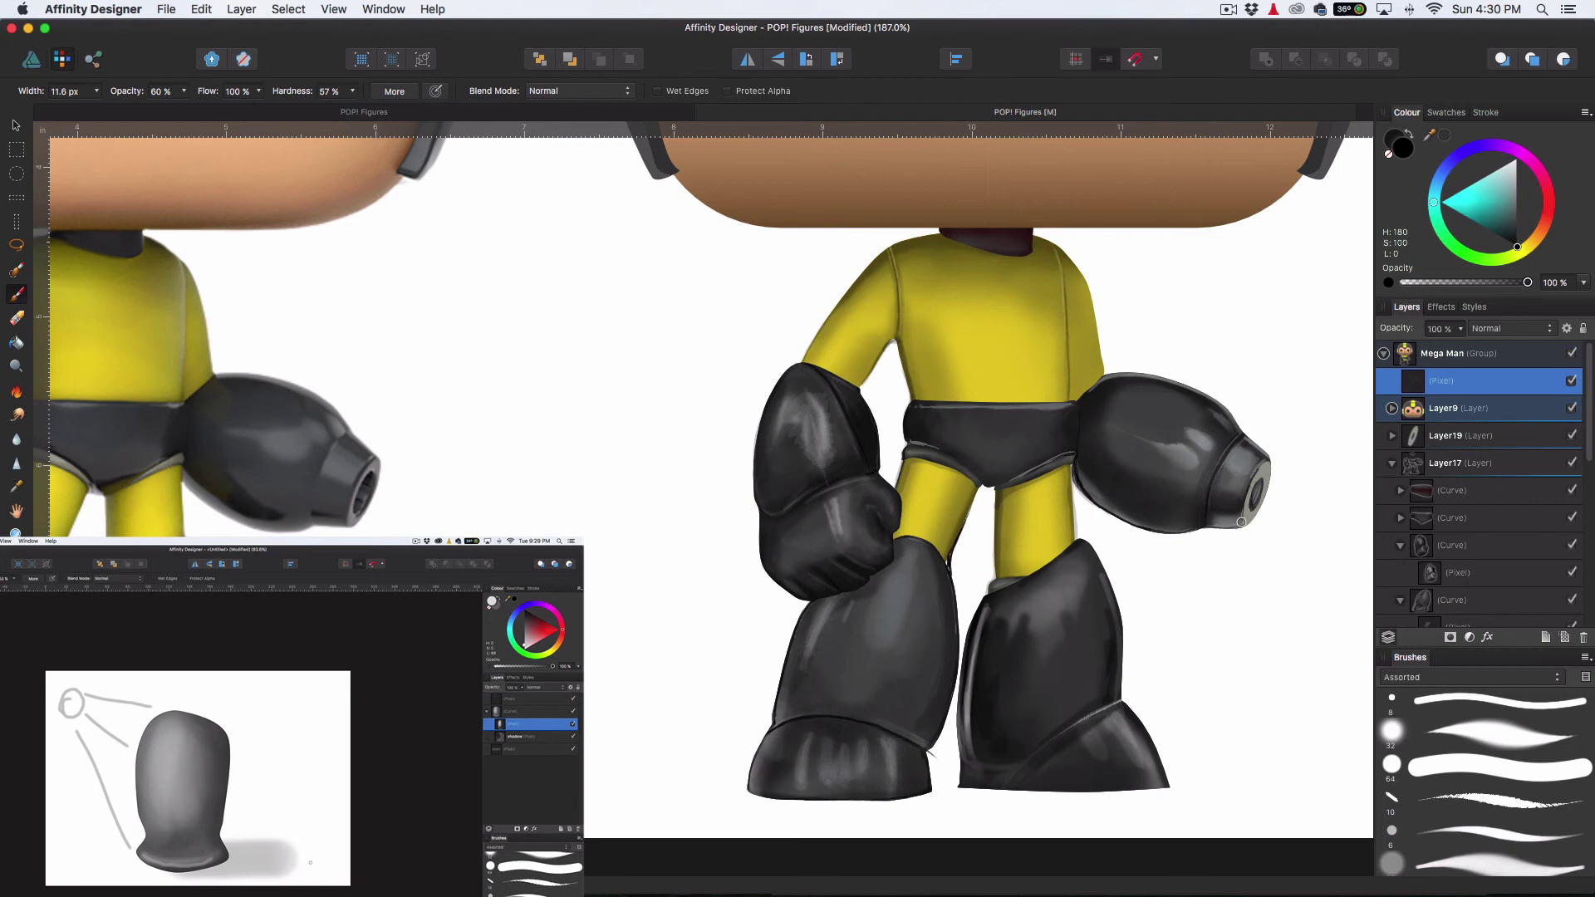
scroll(1231, 503, "down", 5)
scroll(1194, 467, "up", 5)
left_click_drag(1026, 281, 1081, 299)
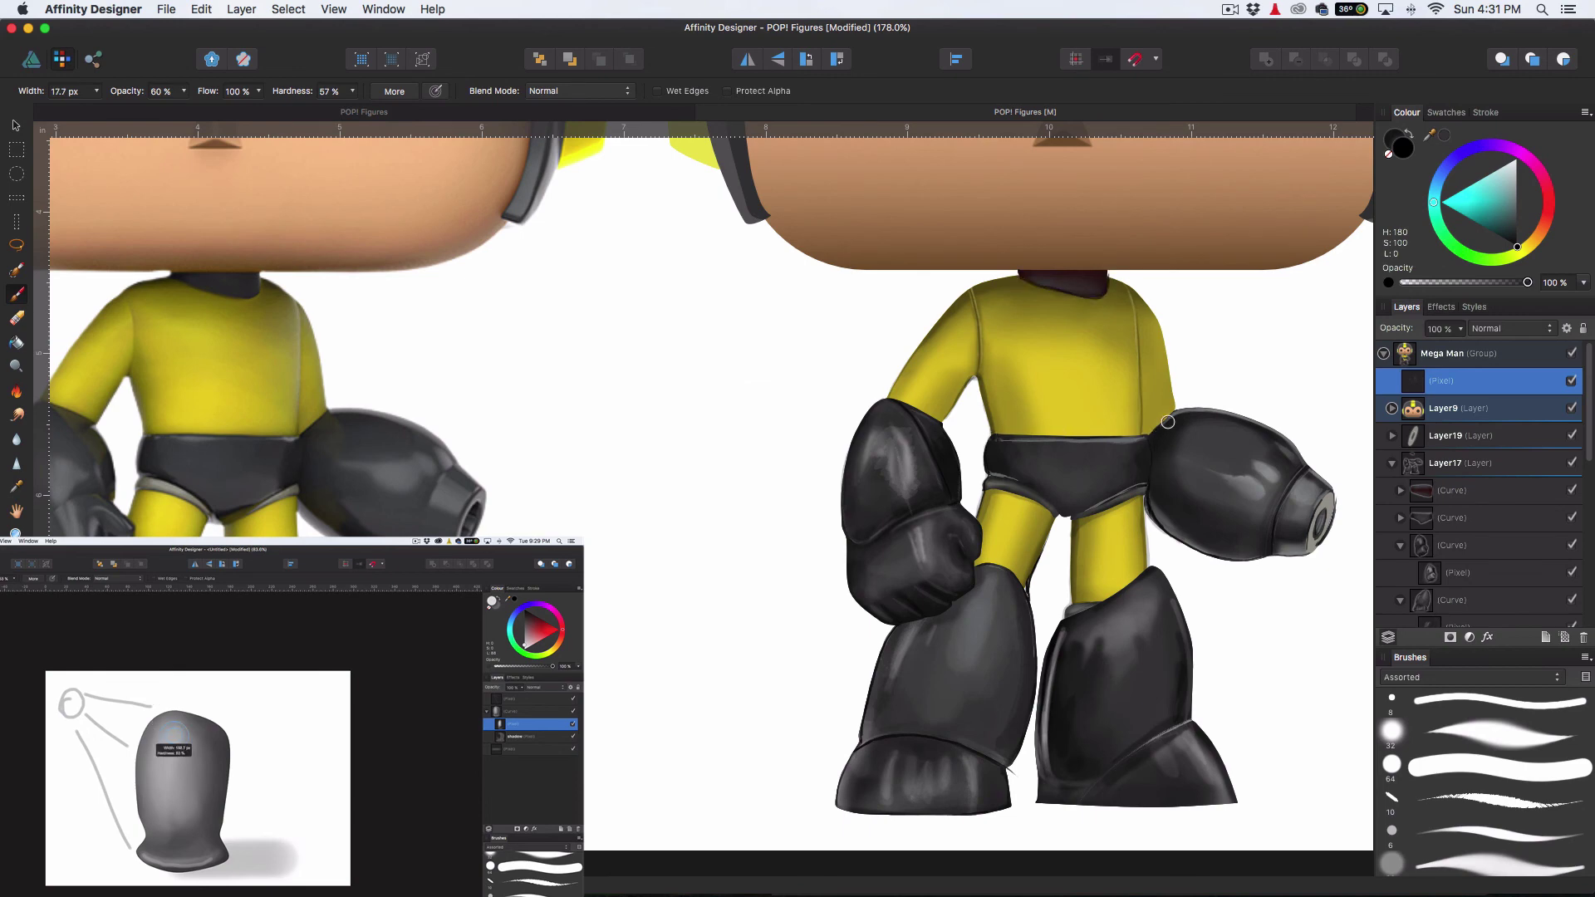
Draw black outlines along the helmet's side rims around the face opening and around the right ear piece
scroll(1168, 470, "down", 5)
scroll(1173, 435, "up", 2)
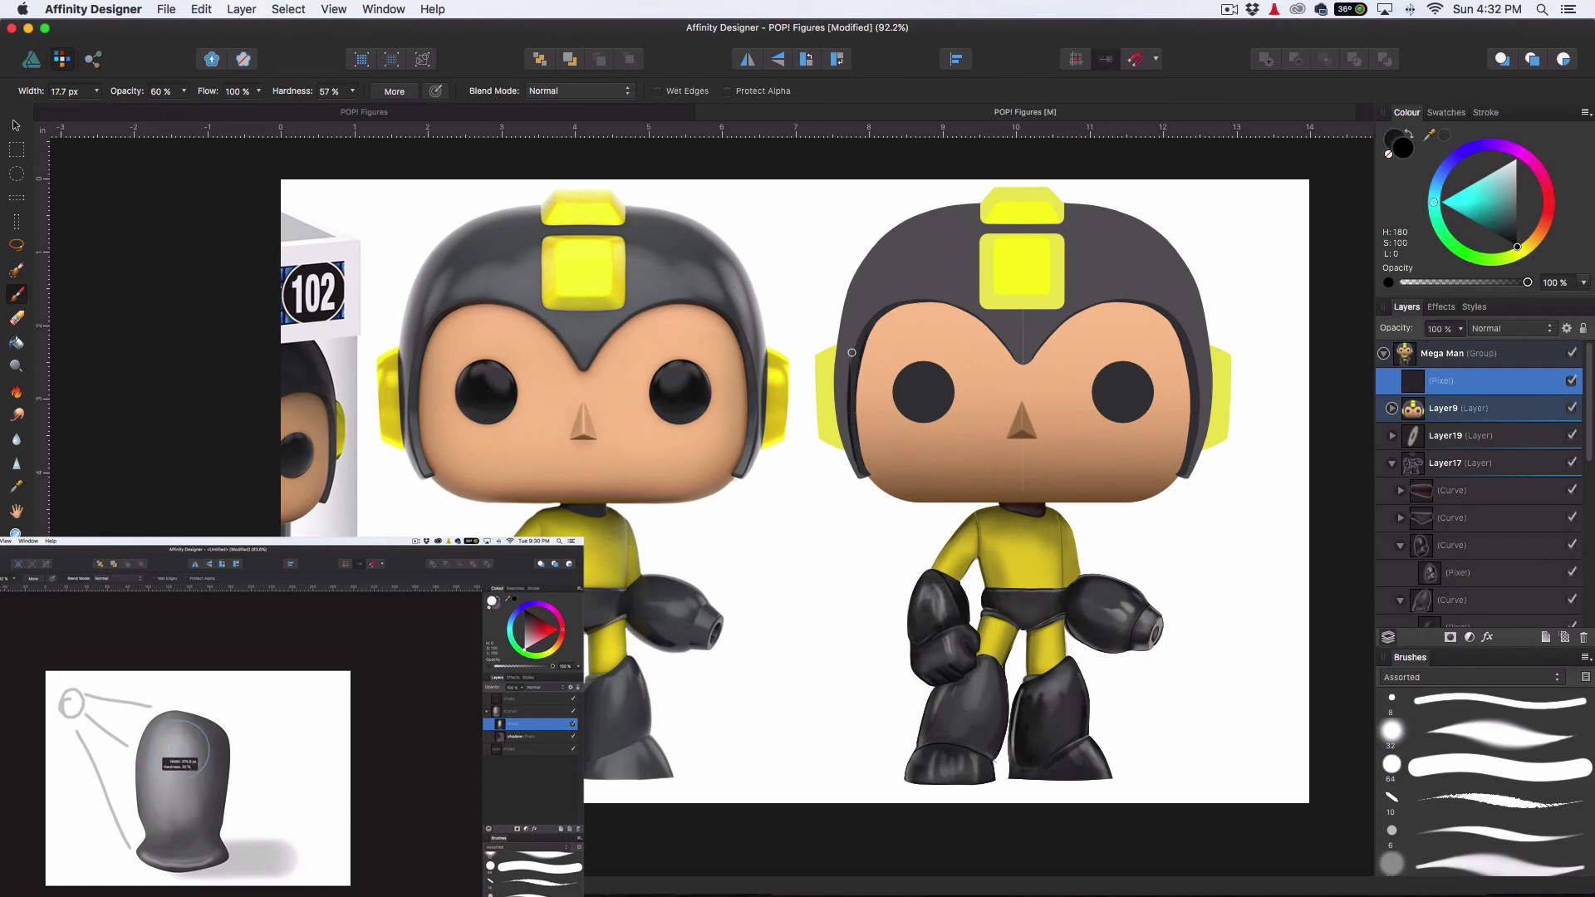
scroll(1059, 455, "up", 3)
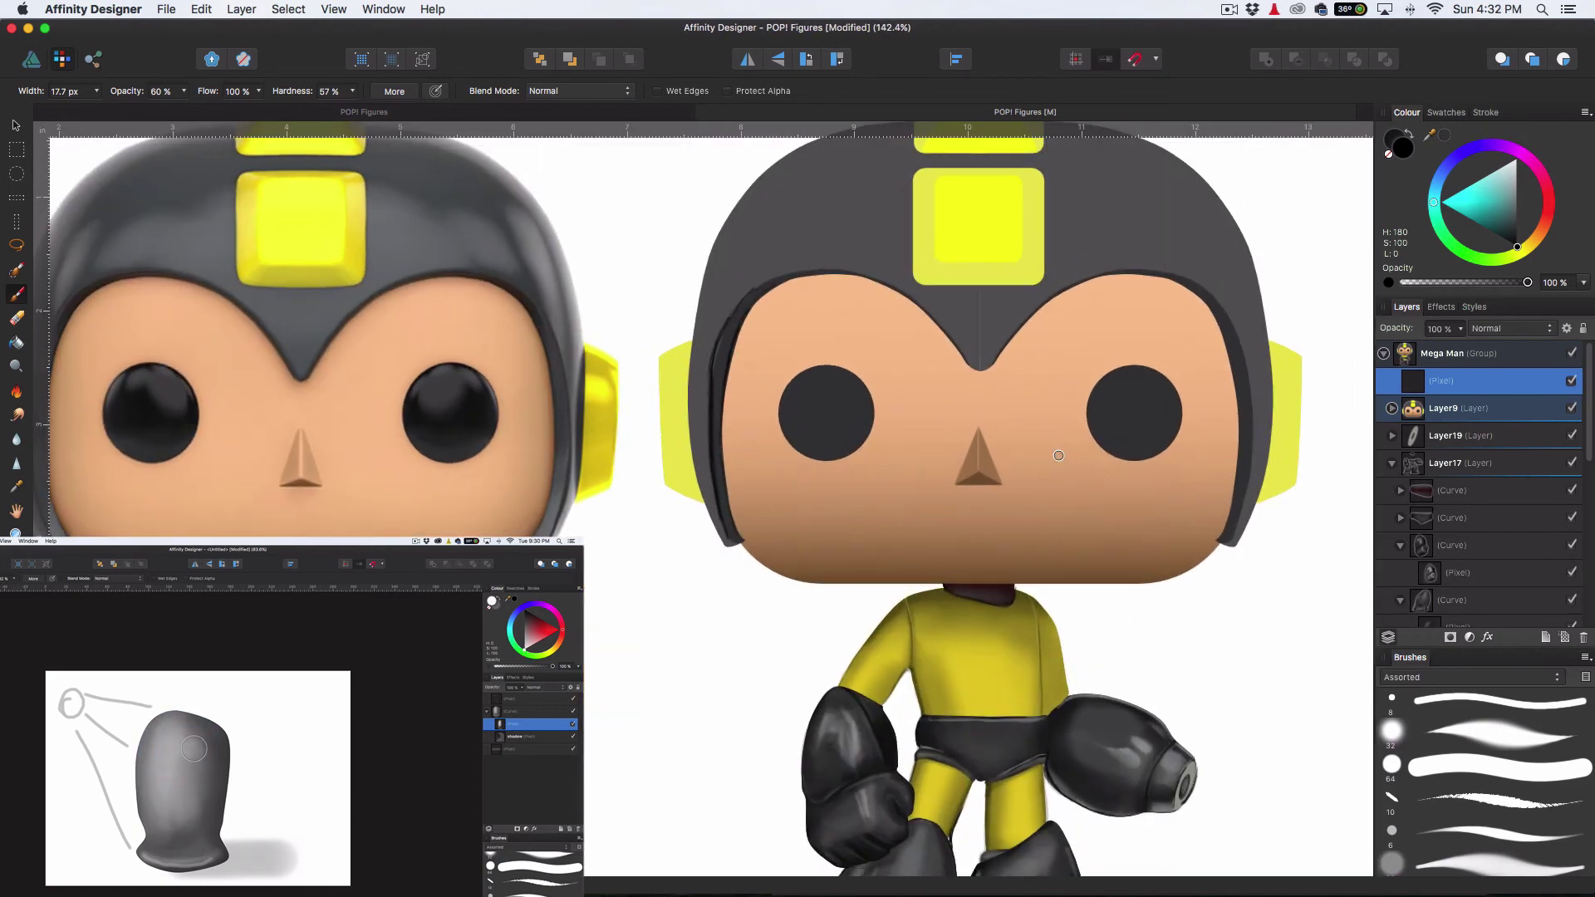
key("super+z")
left_click_drag(1339, 425, 1168, 432)
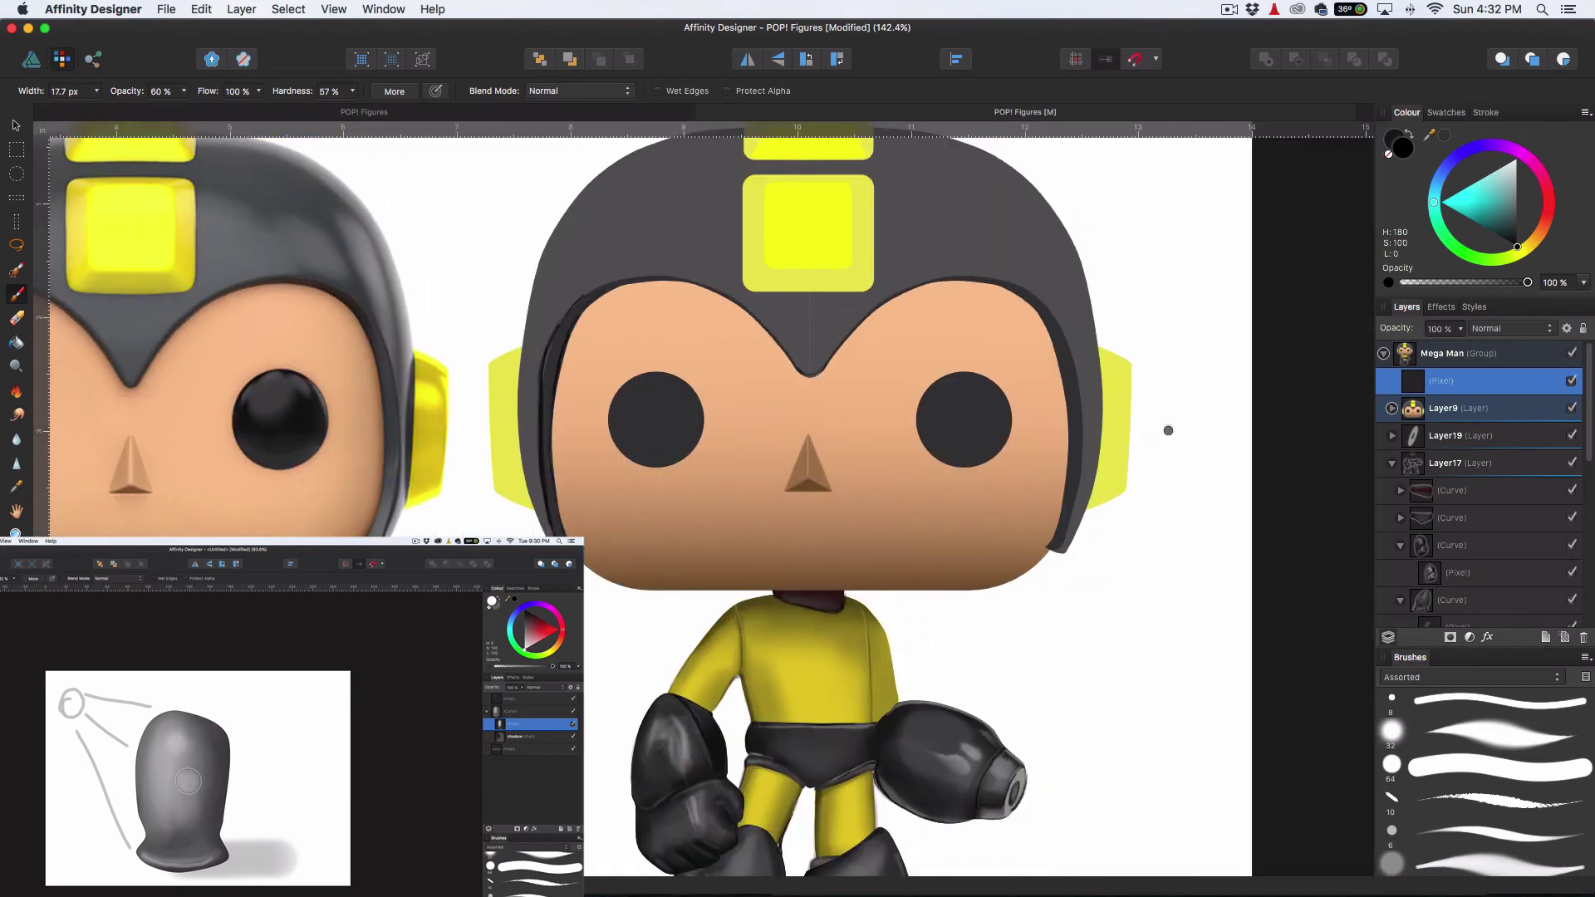
mouse_move(1067, 339)
left_mouse_down()
mouse_move(1085, 441)
mouse_move(1061, 547)
mouse_move(1069, 470)
left_mouse_up()
mouse_move(1036, 306)
left_mouse_down()
mouse_move(1065, 425)
mouse_move(1052, 548)
left_mouse_up()
left_click_drag(1064, 551, 1091, 496)
left_click_drag(1100, 347, 1130, 485)
Add a pixel layer inside Layer9, between Layer12 and the head groups
scroll(1130, 485, "down", 3)
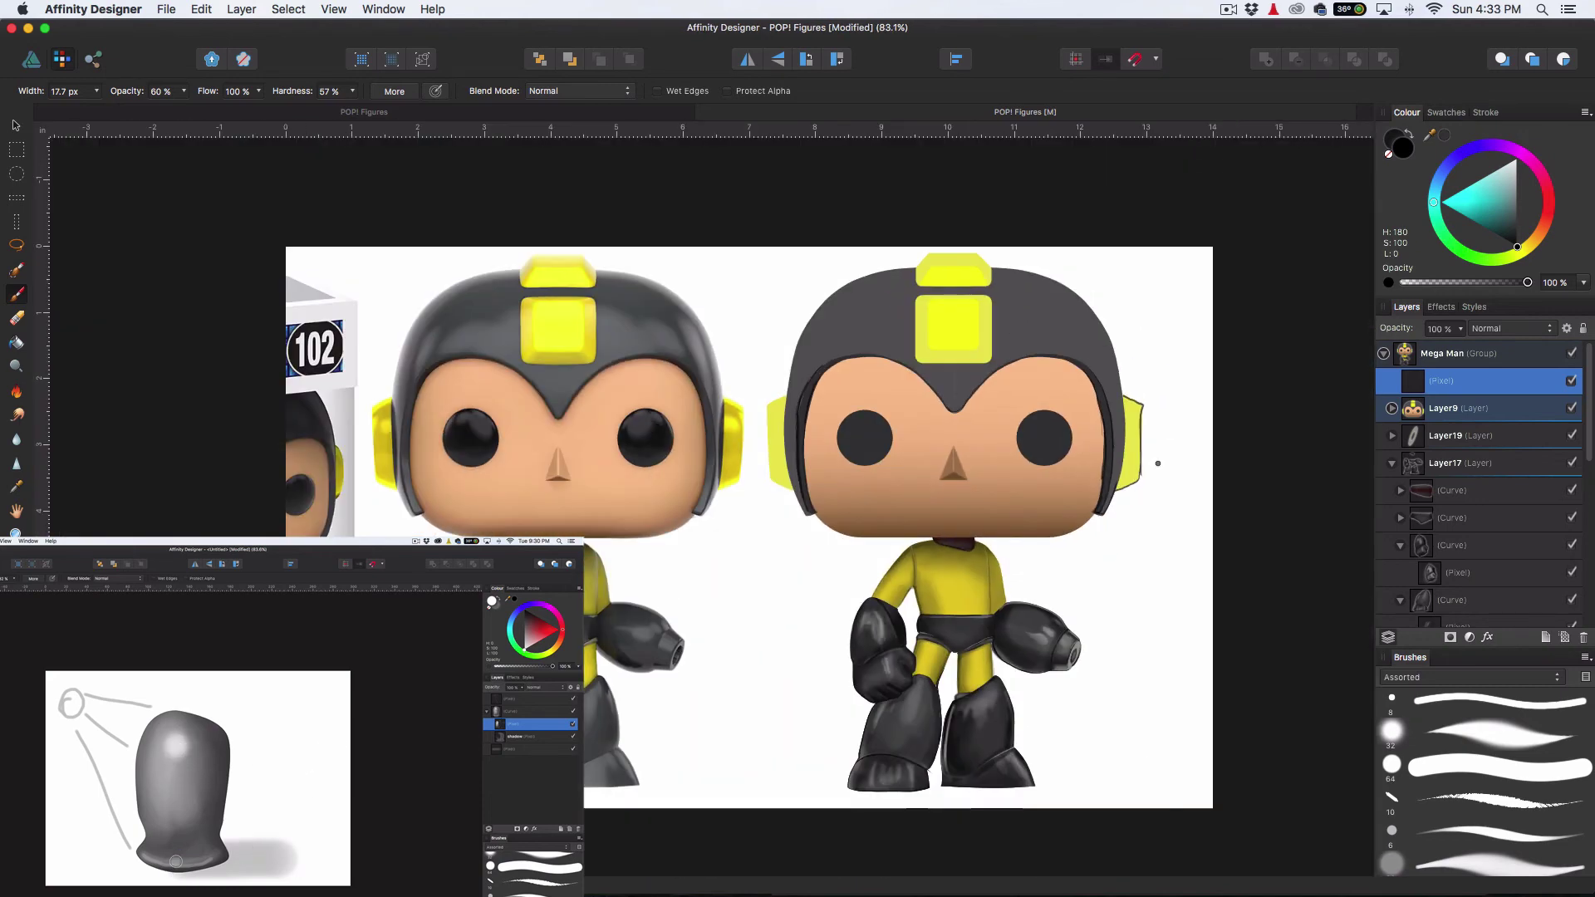
left_click(1391, 408)
left_click(1498, 495)
left_click(1565, 638)
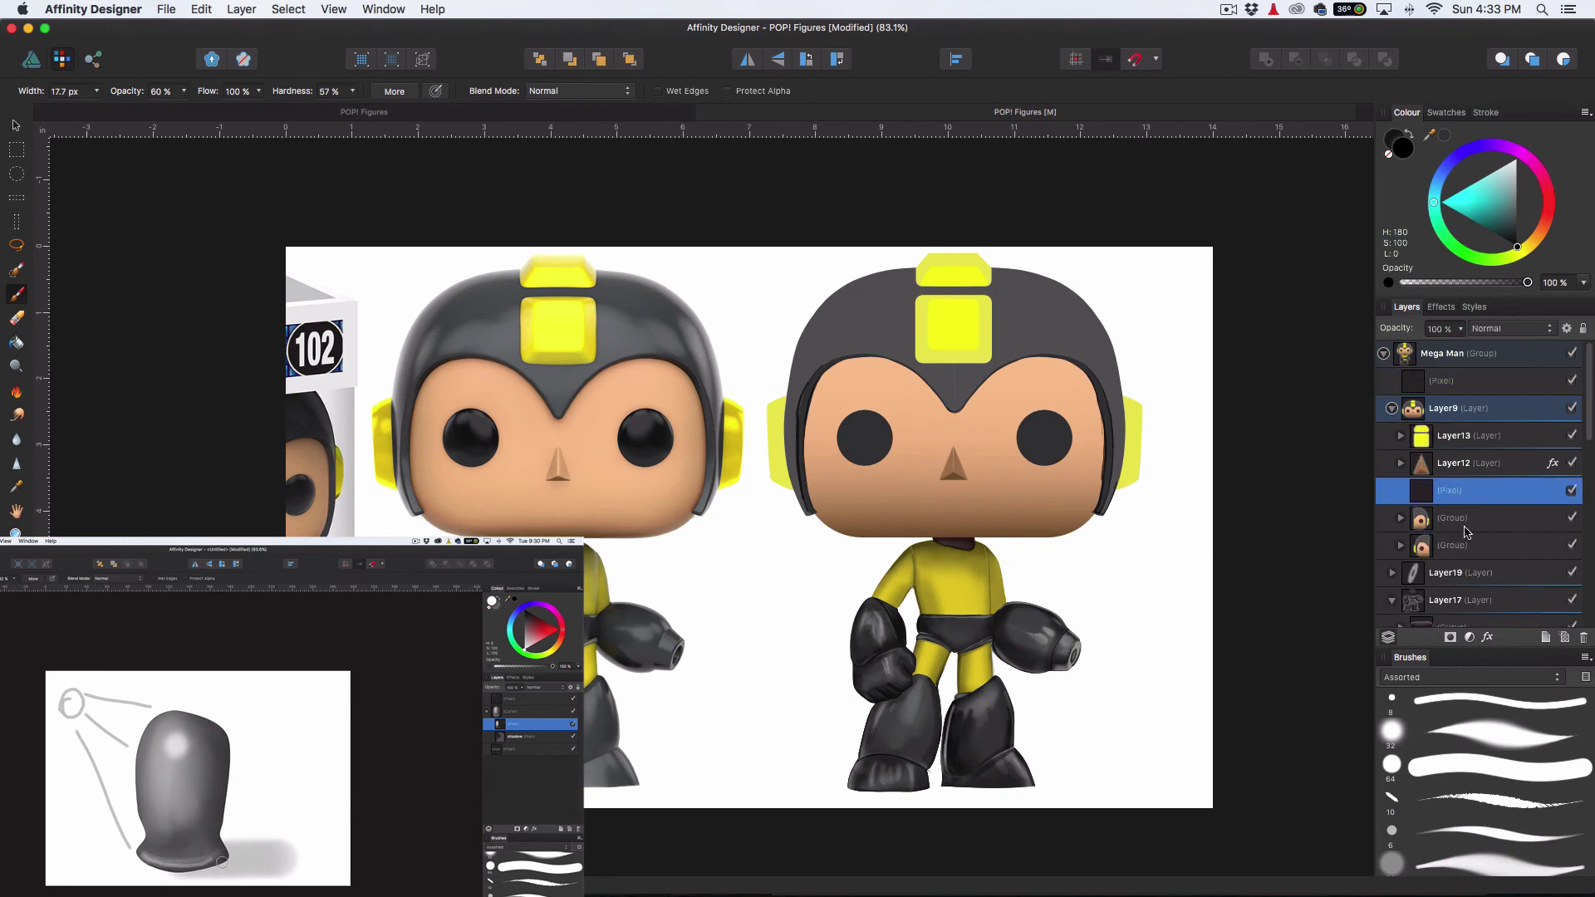
Try a textured grey highlight of lightness 61 across the helmet with a 217.9 px brush at 40% flow
scroll(1450, 823, "down", 10)
scroll(1450, 823, "up", 2)
left_click(1450, 821)
left_click(1517, 193)
key("bracketright")
key("bracketright")
key("bracketright")
key("bracketright")
key("bracketright")
key("bracketright")
key("bracketright")
key("bracketright")
left_click_drag(878, 339, 933, 335)
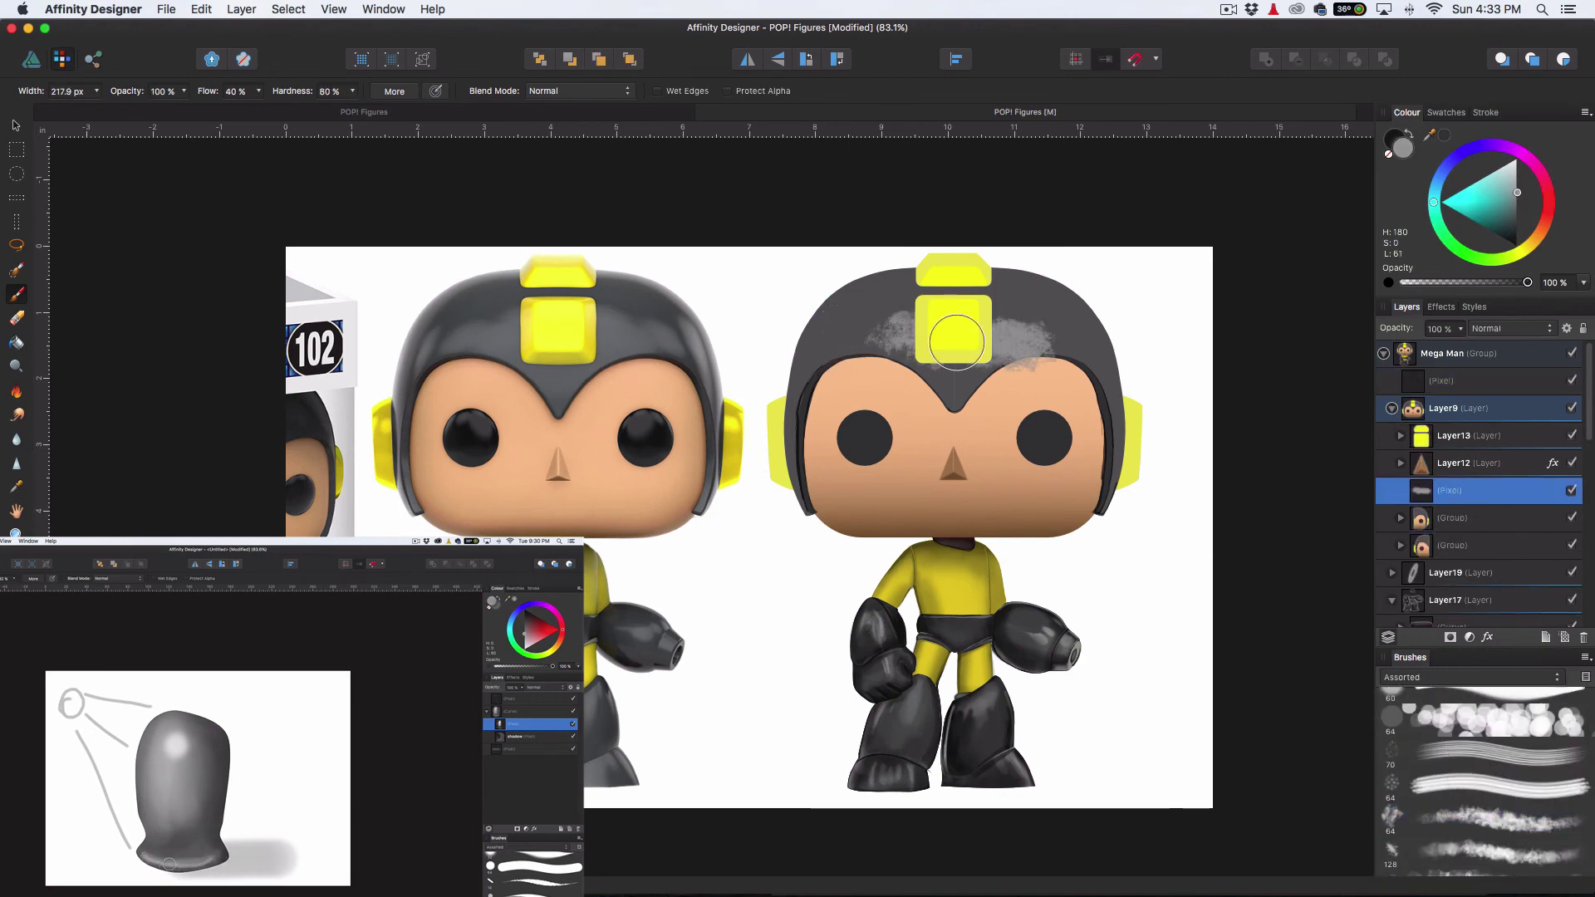
key("super+z")
Paint soft light grey highlights along the helmet's left side and above the face opening with the 32 px brush at 20% opacity
scroll(1450, 781, "up", 10)
left_click(1450, 733)
left_click_drag(922, 399, 950, 398)
key("bracketleft")
key("bracketleft")
key("bracketleft")
mouse_move(797, 357)
left_mouse_down()
mouse_move(864, 278)
mouse_move(791, 407)
left_mouse_up()
key("super+z")
key("2")
left_click_drag(793, 383, 801, 499)
mouse_move(964, 378)
left_mouse_down()
mouse_move(1062, 334)
mouse_move(868, 339)
left_mouse_up()
mouse_move(968, 374)
left_mouse_down()
mouse_move(1026, 330)
mouse_move(1076, 337)
mouse_move(1096, 373)
left_mouse_up()
Extend the light grey highlights over the helmet's right side, left edge and forehead at 20% opacity
left_click(1450, 733)
key("2")
key("super+z")
left_click_drag(1064, 307, 1097, 374)
mouse_move(786, 392)
left_mouse_down()
mouse_move(849, 298)
mouse_move(816, 370)
left_mouse_up()
mouse_move(924, 324)
left_mouse_down()
mouse_move(1020, 327)
mouse_move(944, 357)
left_mouse_up()
left_click_drag(1120, 424, 1090, 424)
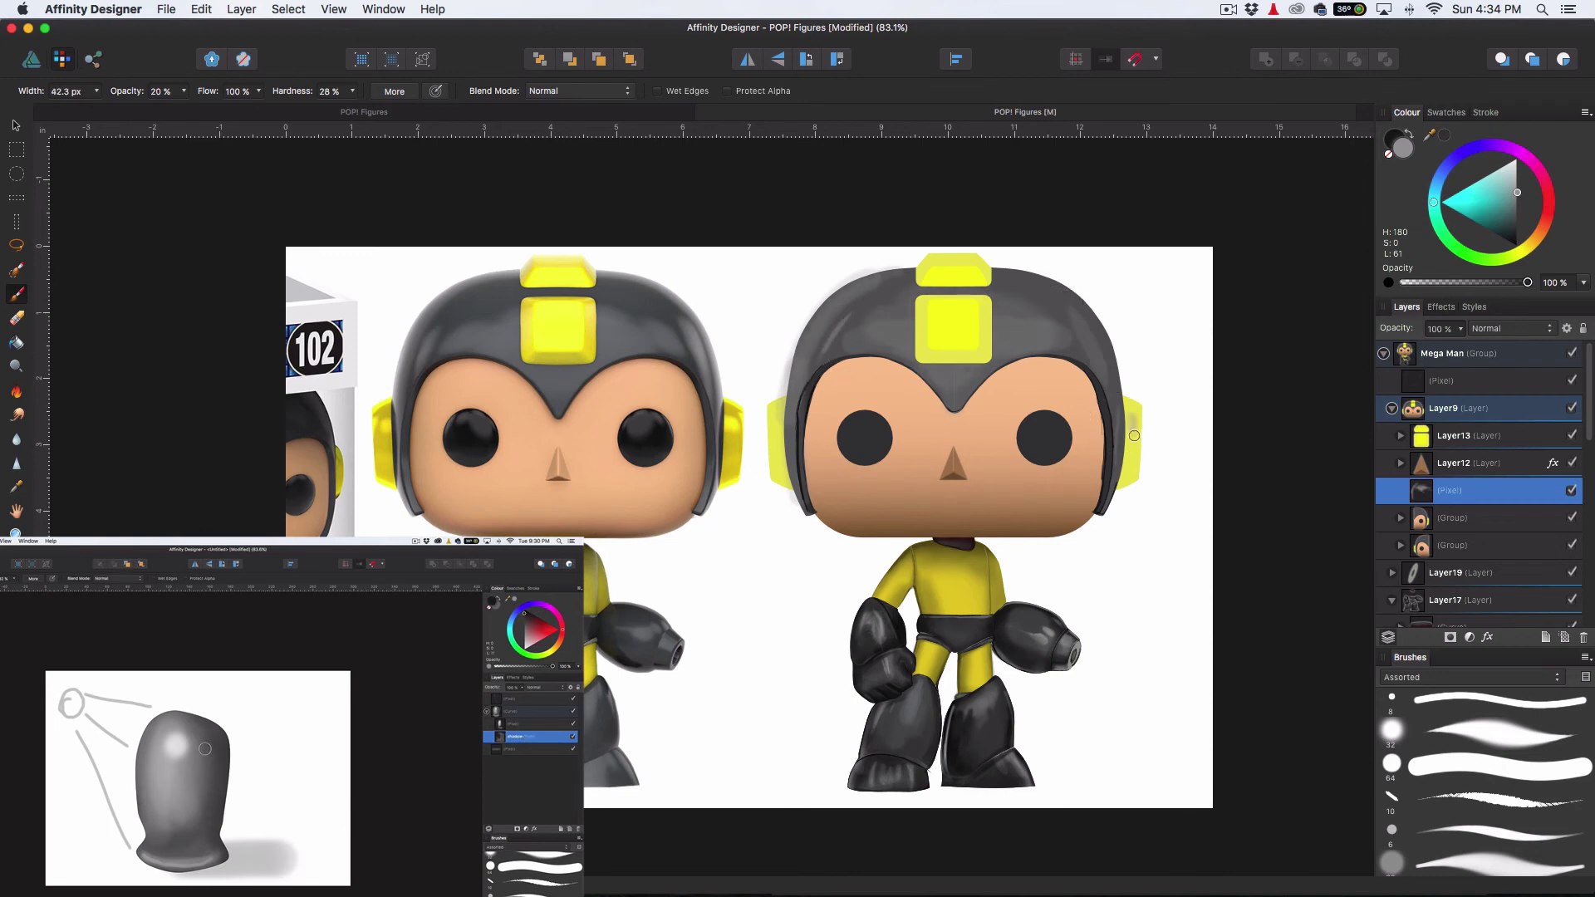
Paint a near-white highlight on the right ear piece and darken the helmet's side edges with grey of lightness 23
left_click_drag(1518, 193, 1518, 158)
left_click_drag(1132, 415, 1134, 435)
left_click(1517, 226)
left_click_drag(790, 418, 783, 429)
left_click_drag(1205, 469, 1097, 463)
mouse_move(1017, 398)
left_mouse_down()
mouse_move(1012, 474)
mouse_move(1016, 391)
left_mouse_up()
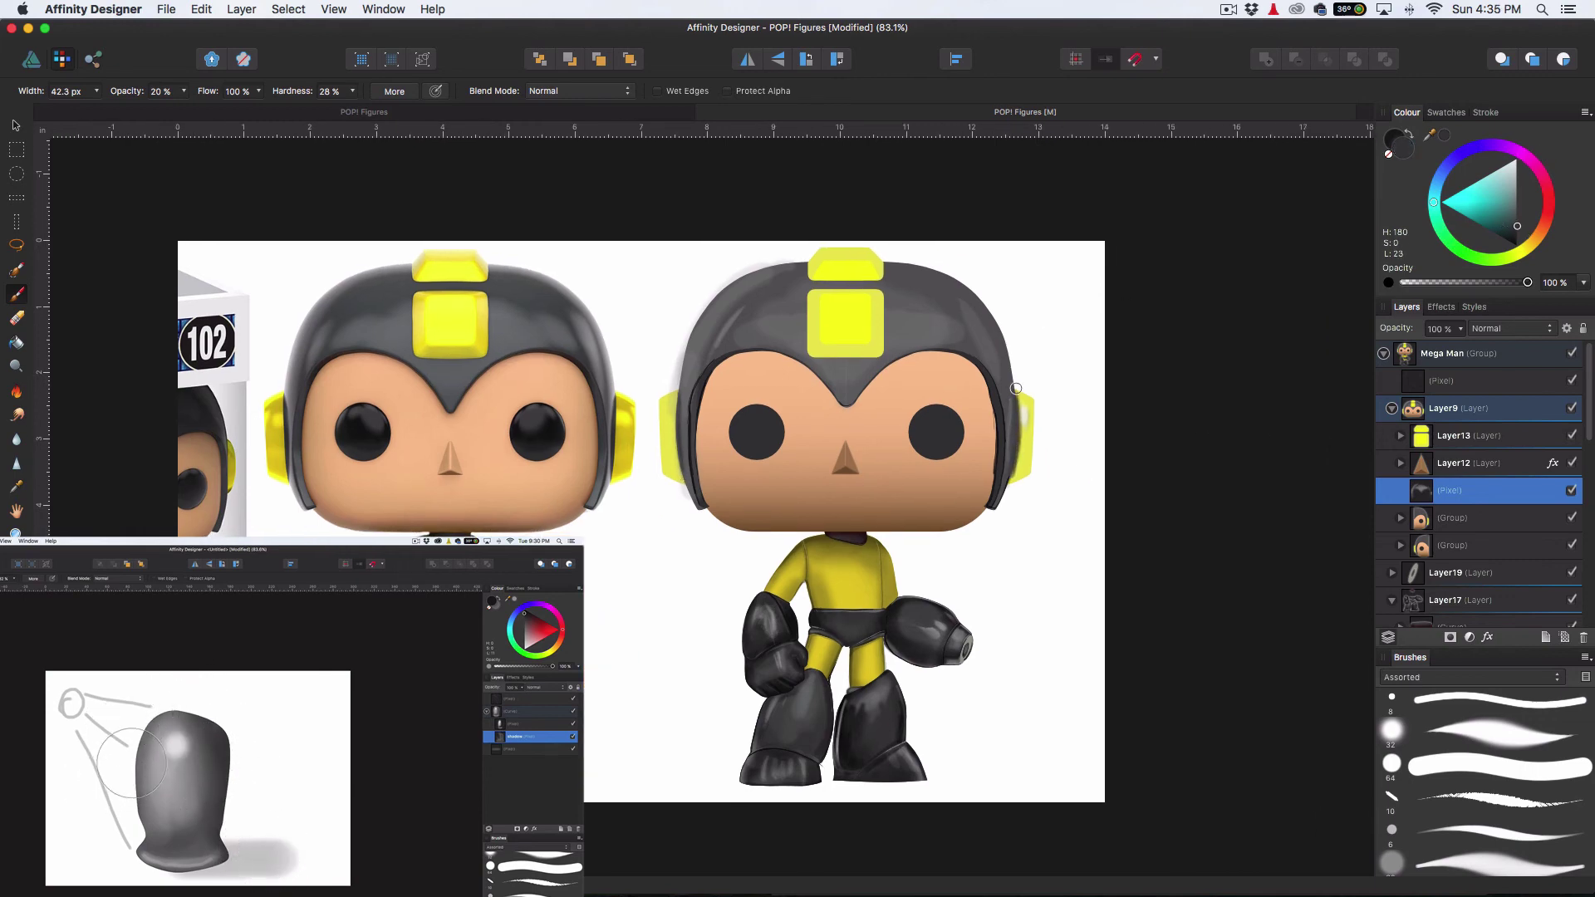
Sample yellow, darken it to H 58, S 76, L 32 and shade the right ear piece at 40% opacity
mouse_move(1429, 134)
left_mouse_down()
mouse_move(1022, 277)
mouse_move(1026, 403)
mouse_move(995, 458)
left_mouse_up()
left_click(1444, 135)
left_click(1500, 219)
scroll(1085, 473, "up", 4)
left_click(1502, 215)
key("4")
left_click(1511, 204)
left_click_drag(1002, 421, 980, 477)
left_click_drag(991, 365, 1010, 387)
Paint yellow of lightness 67, sampled from the reference helmet's forehead square, on the left ear piece with a 10.8 px textured brush
left_click(1479, 799)
scroll(1075, 477, "down", 3)
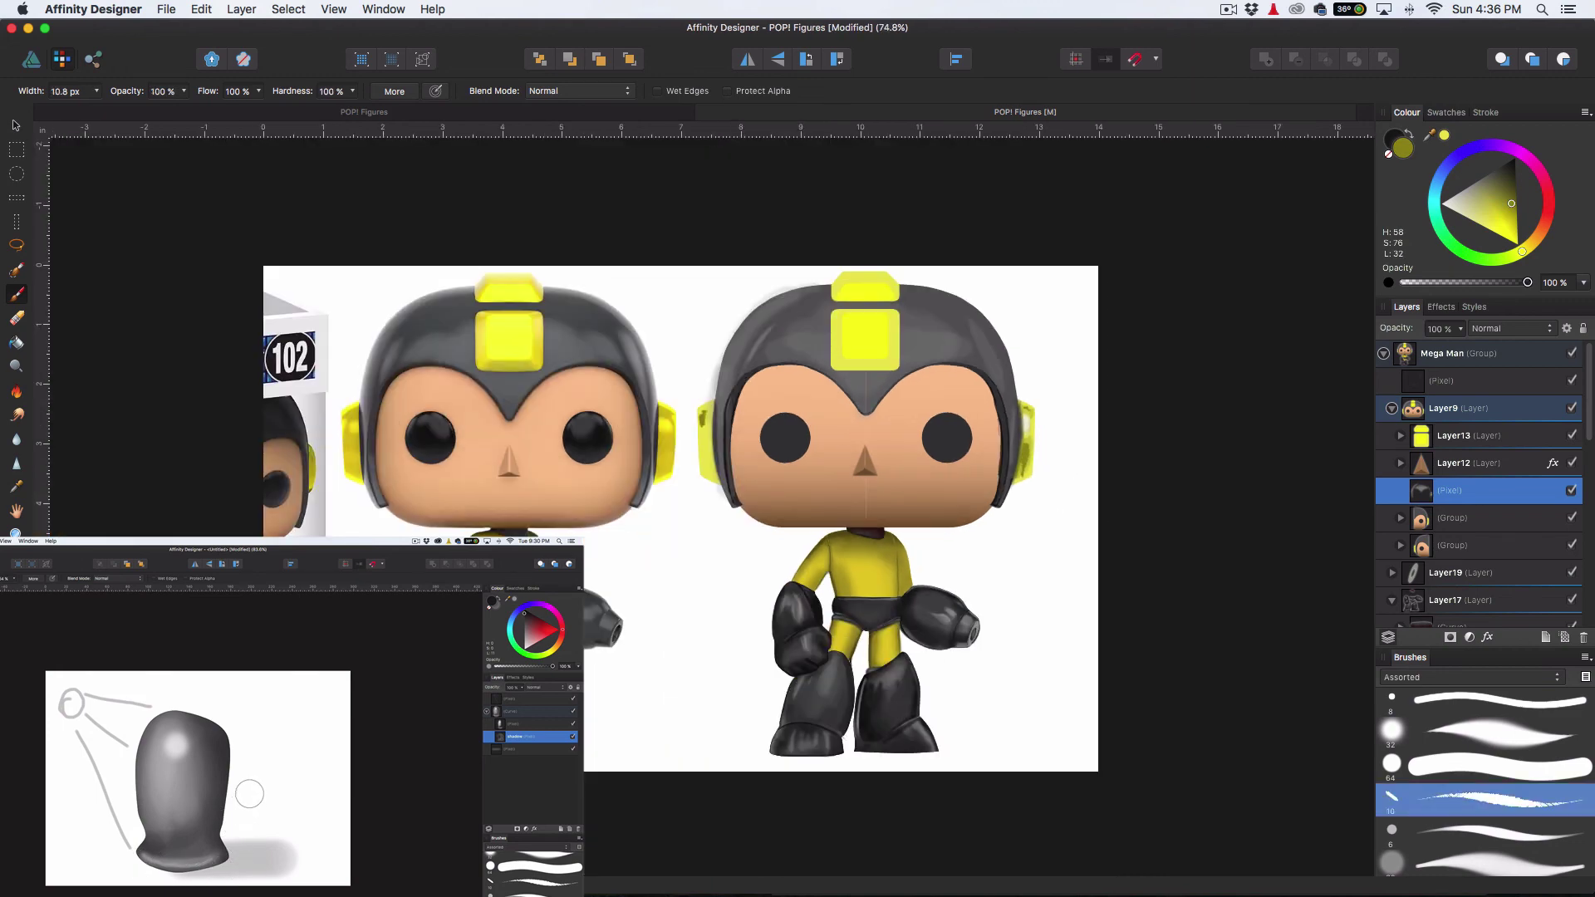
mouse_move(1430, 134)
left_mouse_down()
mouse_move(561, 364)
mouse_move(536, 355)
left_mouse_up()
left_click(1444, 136)
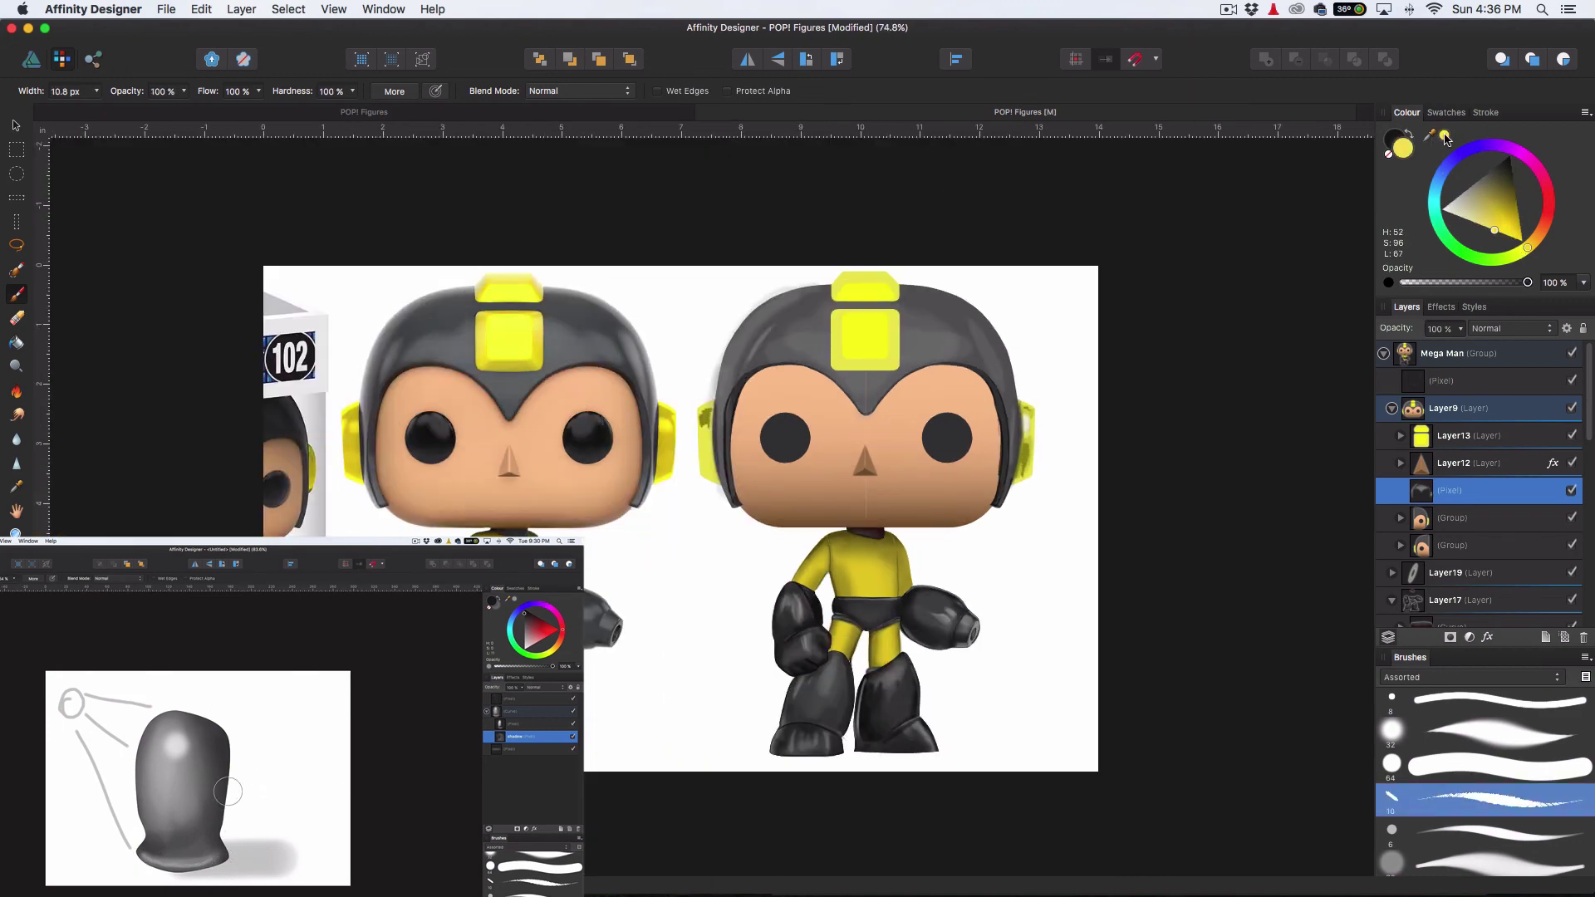
left_click_drag(702, 412, 708, 423)
Shade the ear pieces with sampled yellow darkened to H 53, S 99, L 40 and soften the strokes with the Blur tool
mouse_move(1430, 134)
left_mouse_down()
mouse_move(659, 451)
mouse_move(706, 417)
left_mouse_up()
left_click(1445, 135)
key("]")
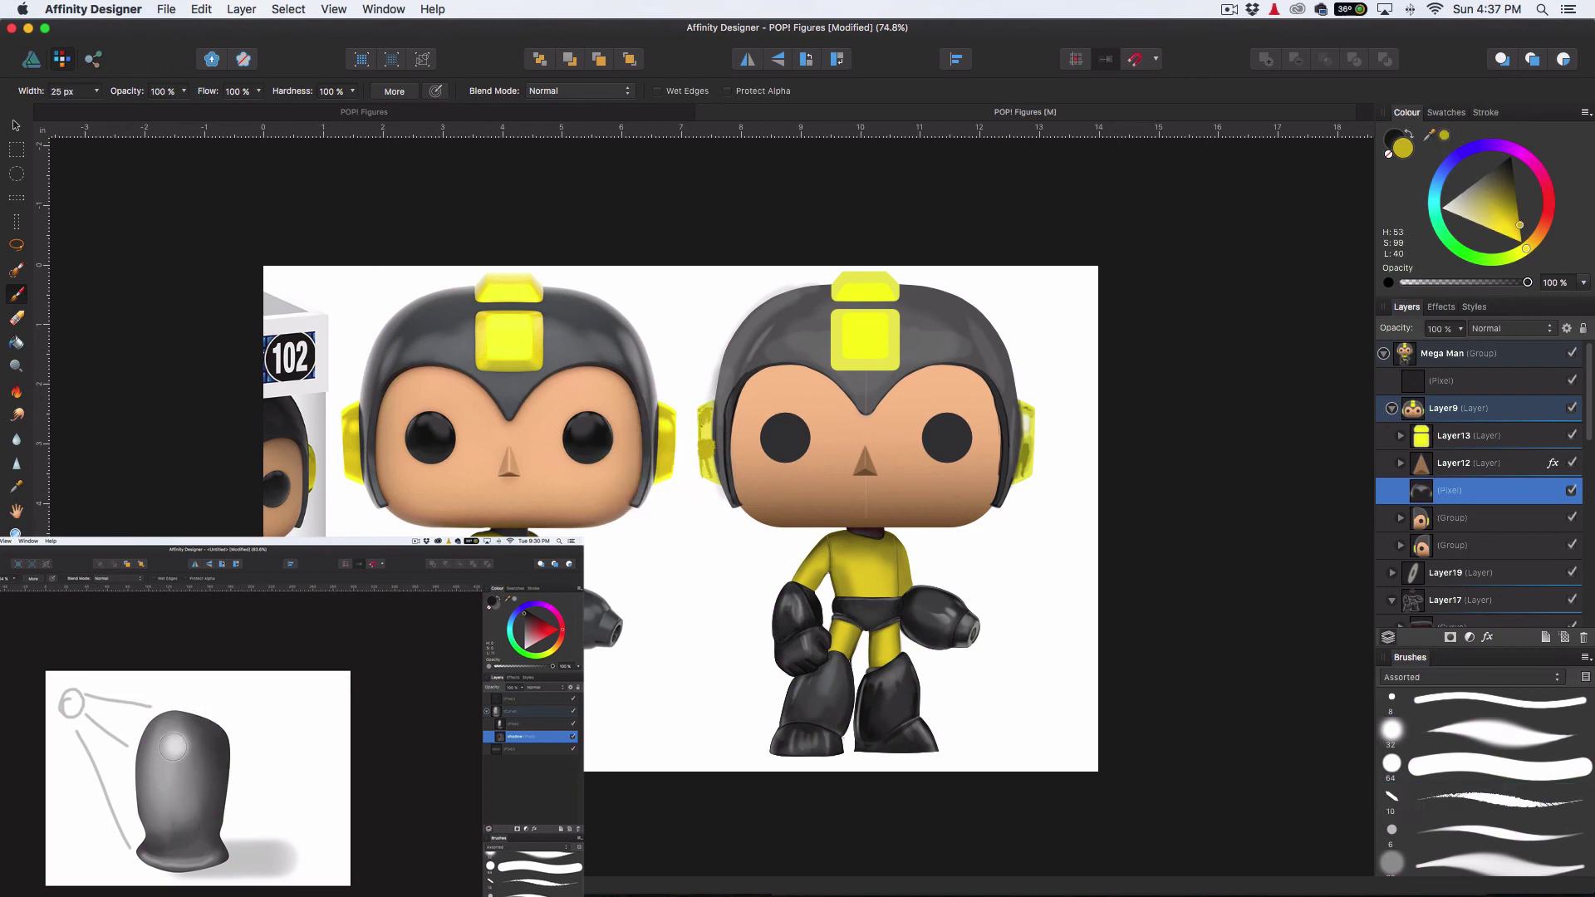
left_click(16, 439)
scroll(744, 410, "up", 4)
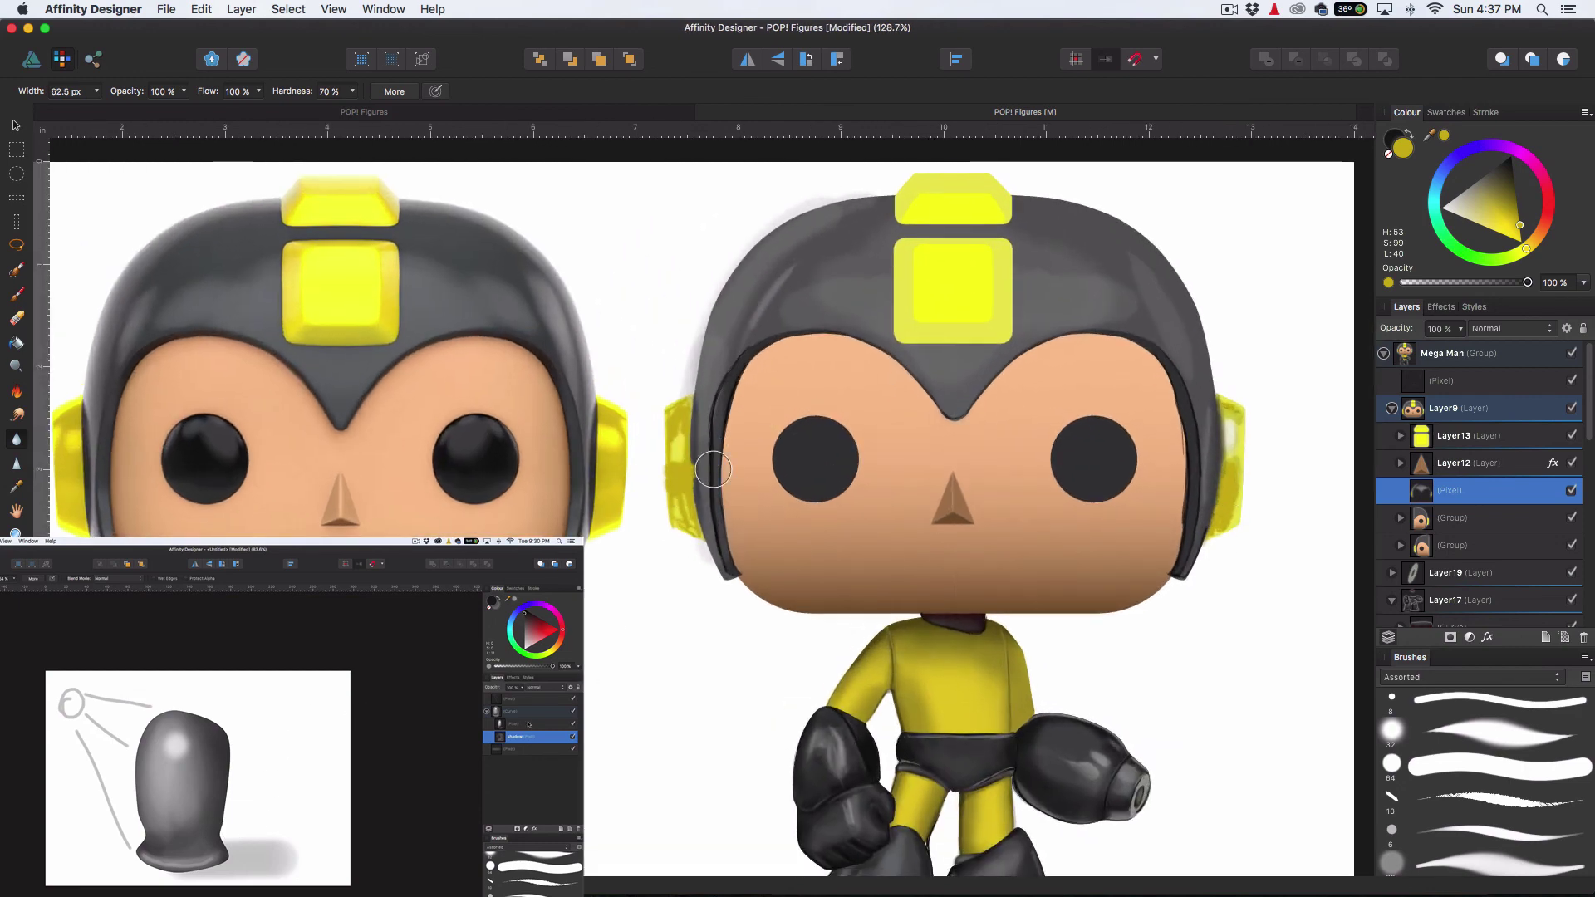
Erase the paint spilling past the helmet's outer edge and ear pieces with a soft eraser at 70% opacity
key("e")
left_click_drag(700, 316, 651, 548)
key("[")
key("[")
key("[")
key("[")
key("[")
key("7")
scroll(1249, 477, "right", 3)
scroll(1085, 538, "down", 3)
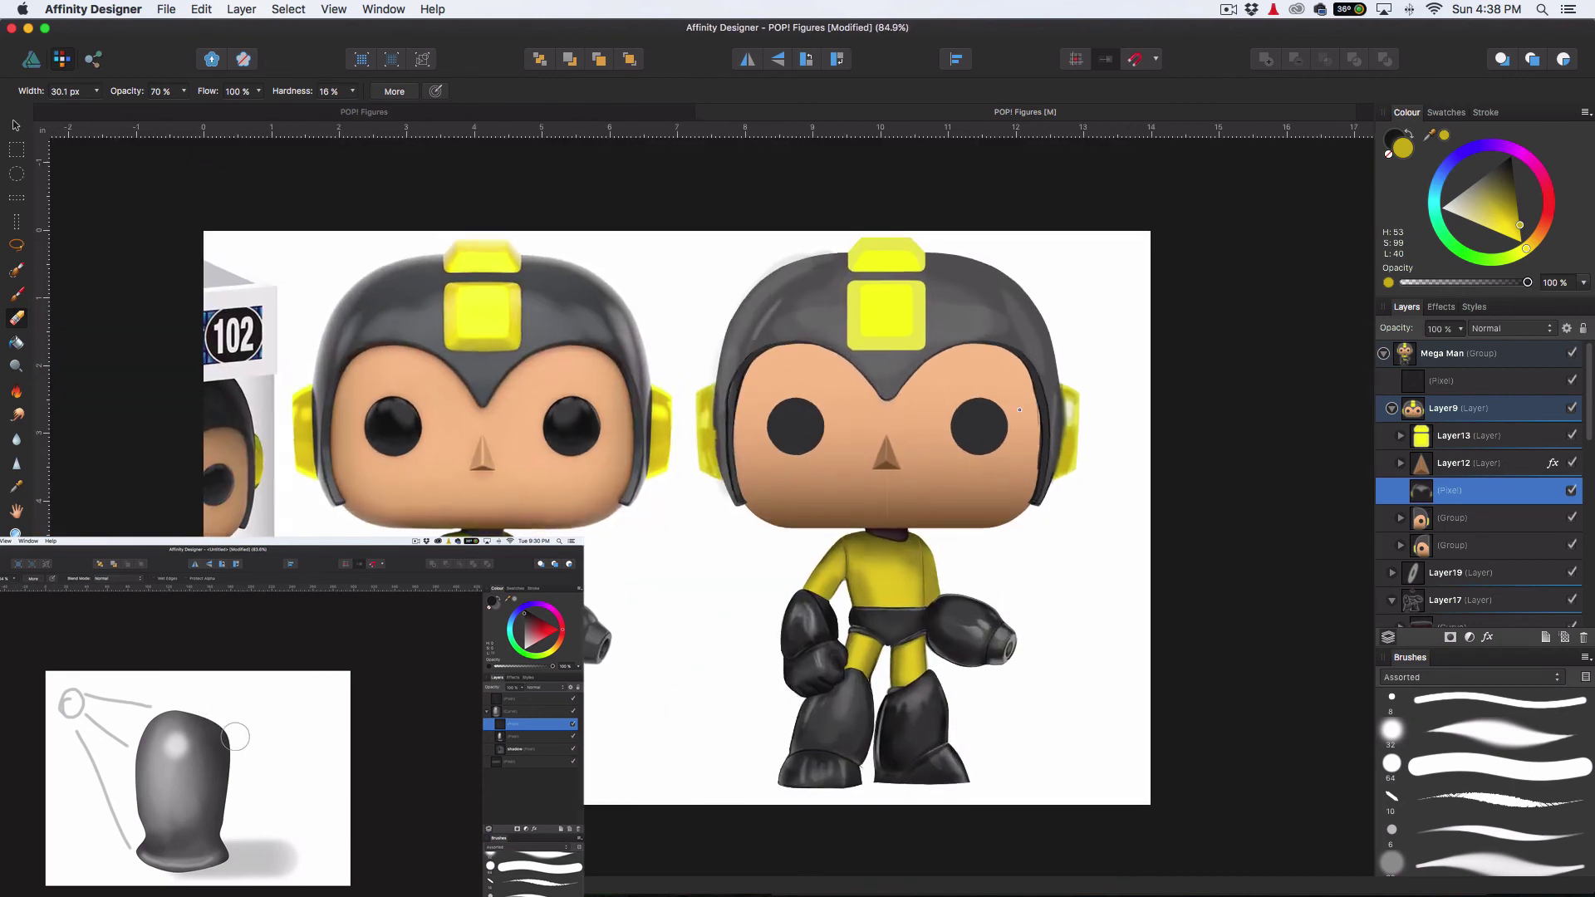
key("r")
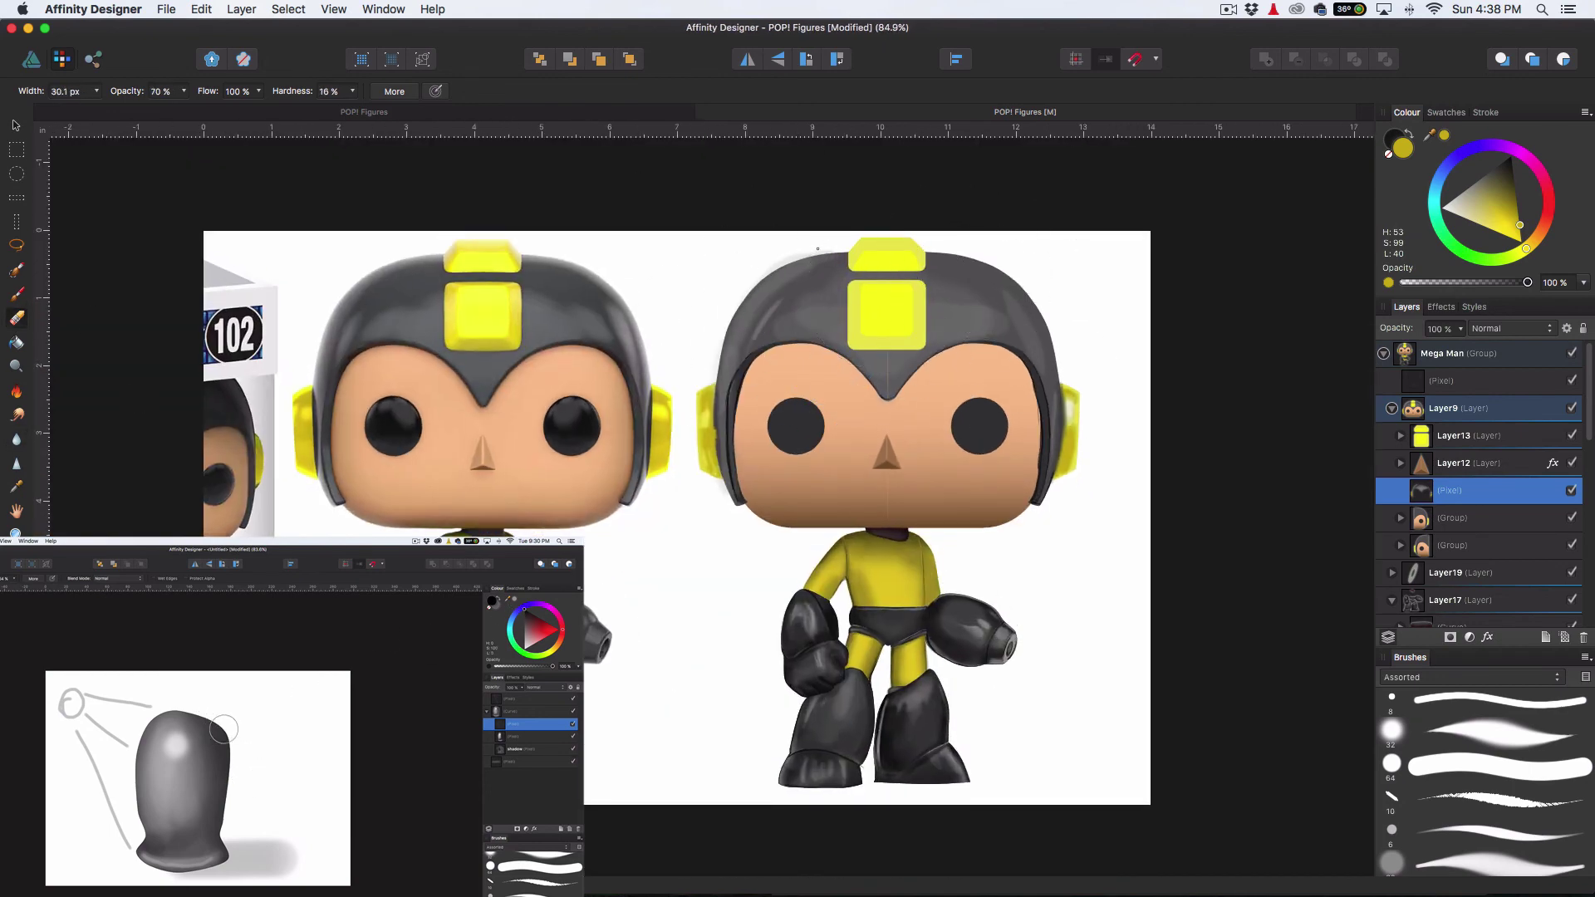
key("e")
scroll(1084, 475, "down", 2)
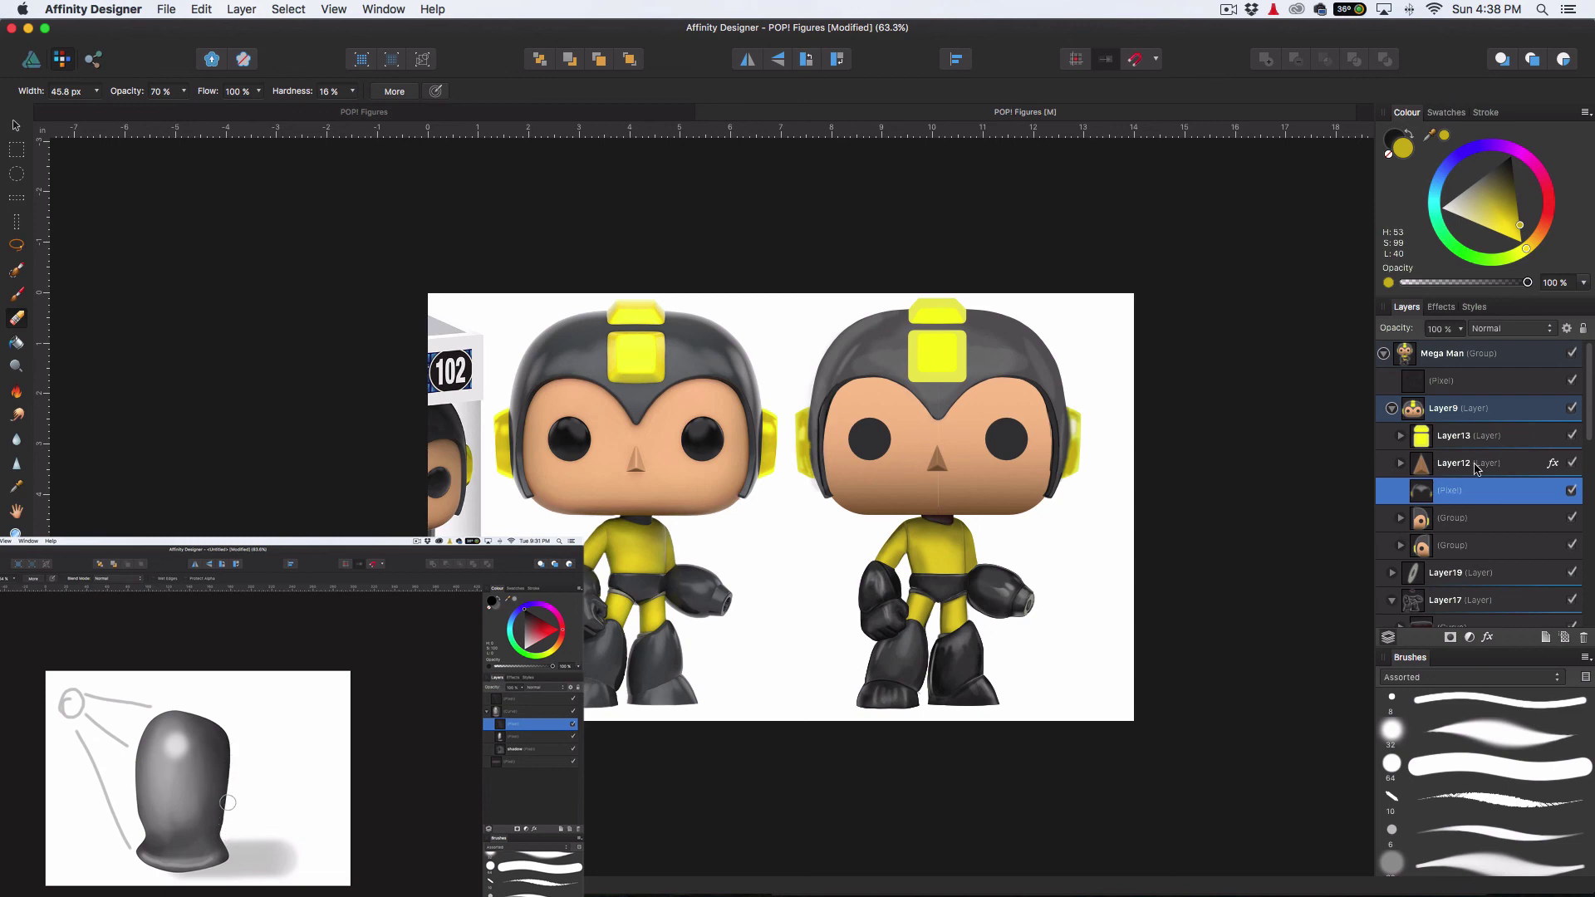
Paint a light grey highlight of lightness 79 on the right eye at 20% opacity, using the figure's uppermost pixel layer
left_click(1441, 380)
key("b")
left_click(1455, 197)
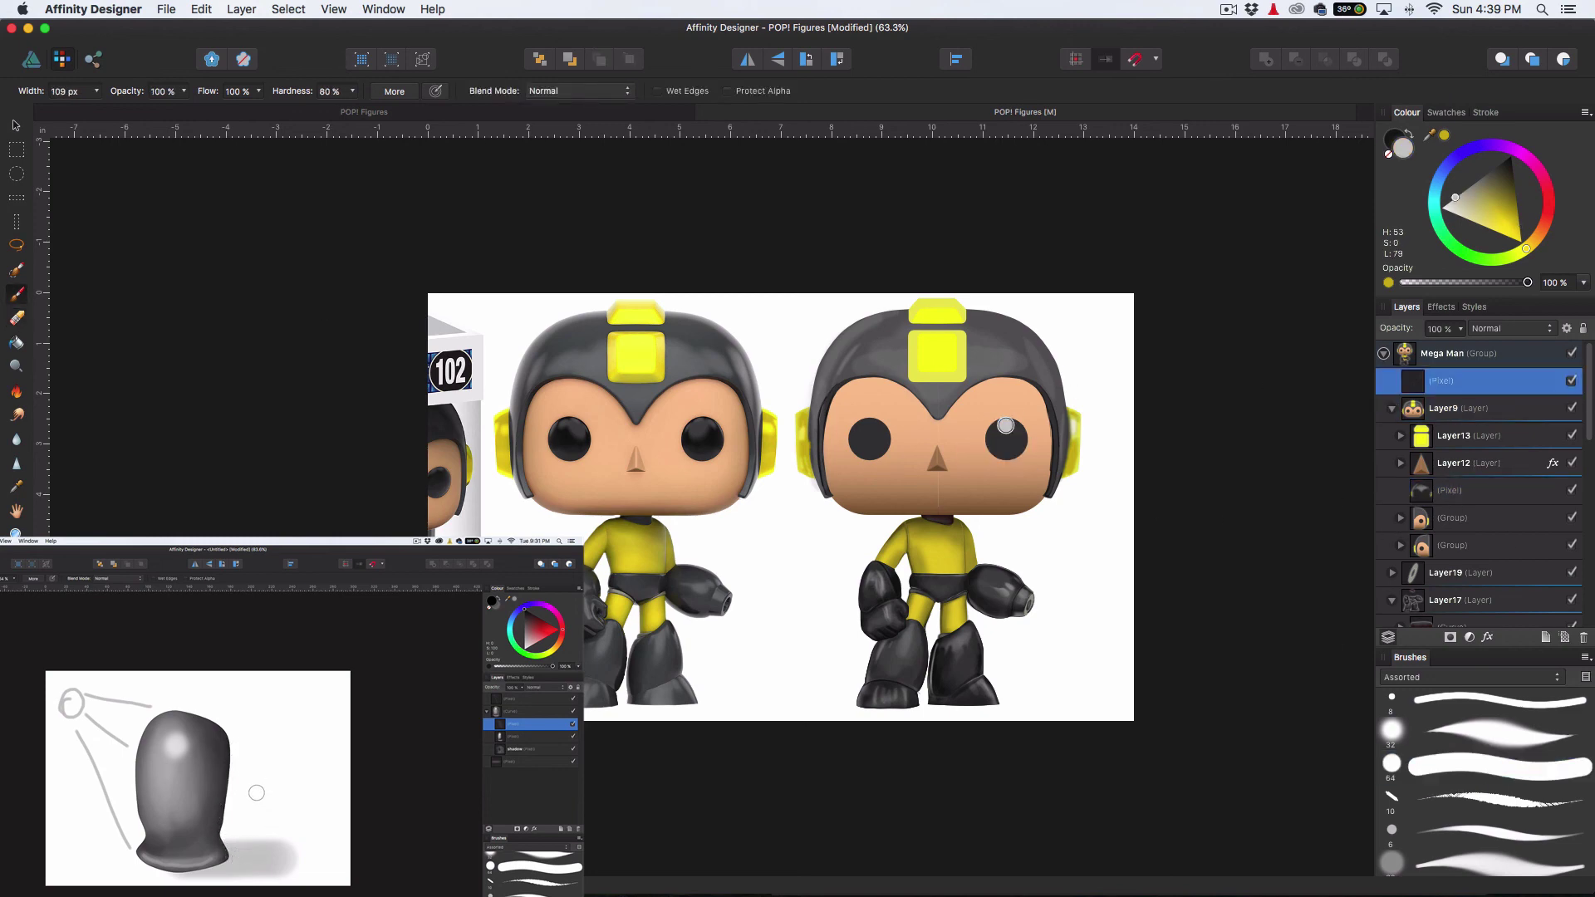
scroll(1086, 408, "up", 3)
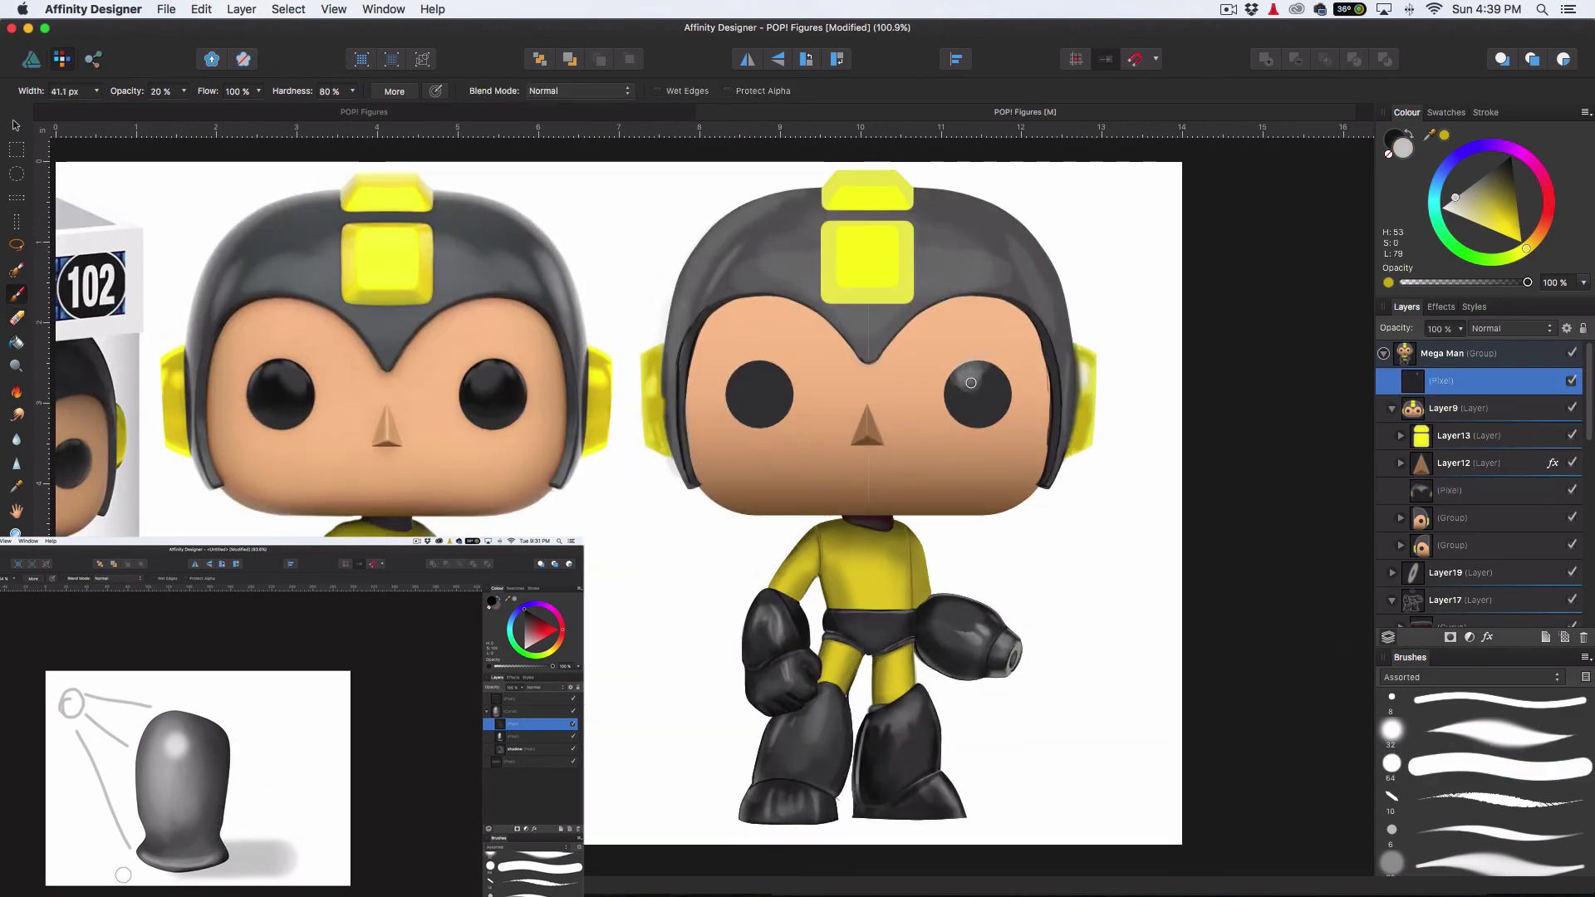
key("bracketright")
key("bracketright")
key("bracketright")
key("bracketright")
key("bracketright")
mouse_move(1001, 373)
left_mouse_down()
mouse_move(1007, 402)
mouse_move(981, 370)
mouse_move(977, 393)
left_mouse_up()
left_click_drag(952, 402, 994, 422)
key("super+z")
Paint a fainter light grey highlight on the left eye at 10% opacity
scroll(996, 435, "down", 3)
key("bracketleft")
key("bracketleft")
key("bracketleft")
key("bracketleft")
key("bracketleft")
key("1")
left_click_drag(808, 384, 827, 401)
key("bracketright")
key("bracketright")
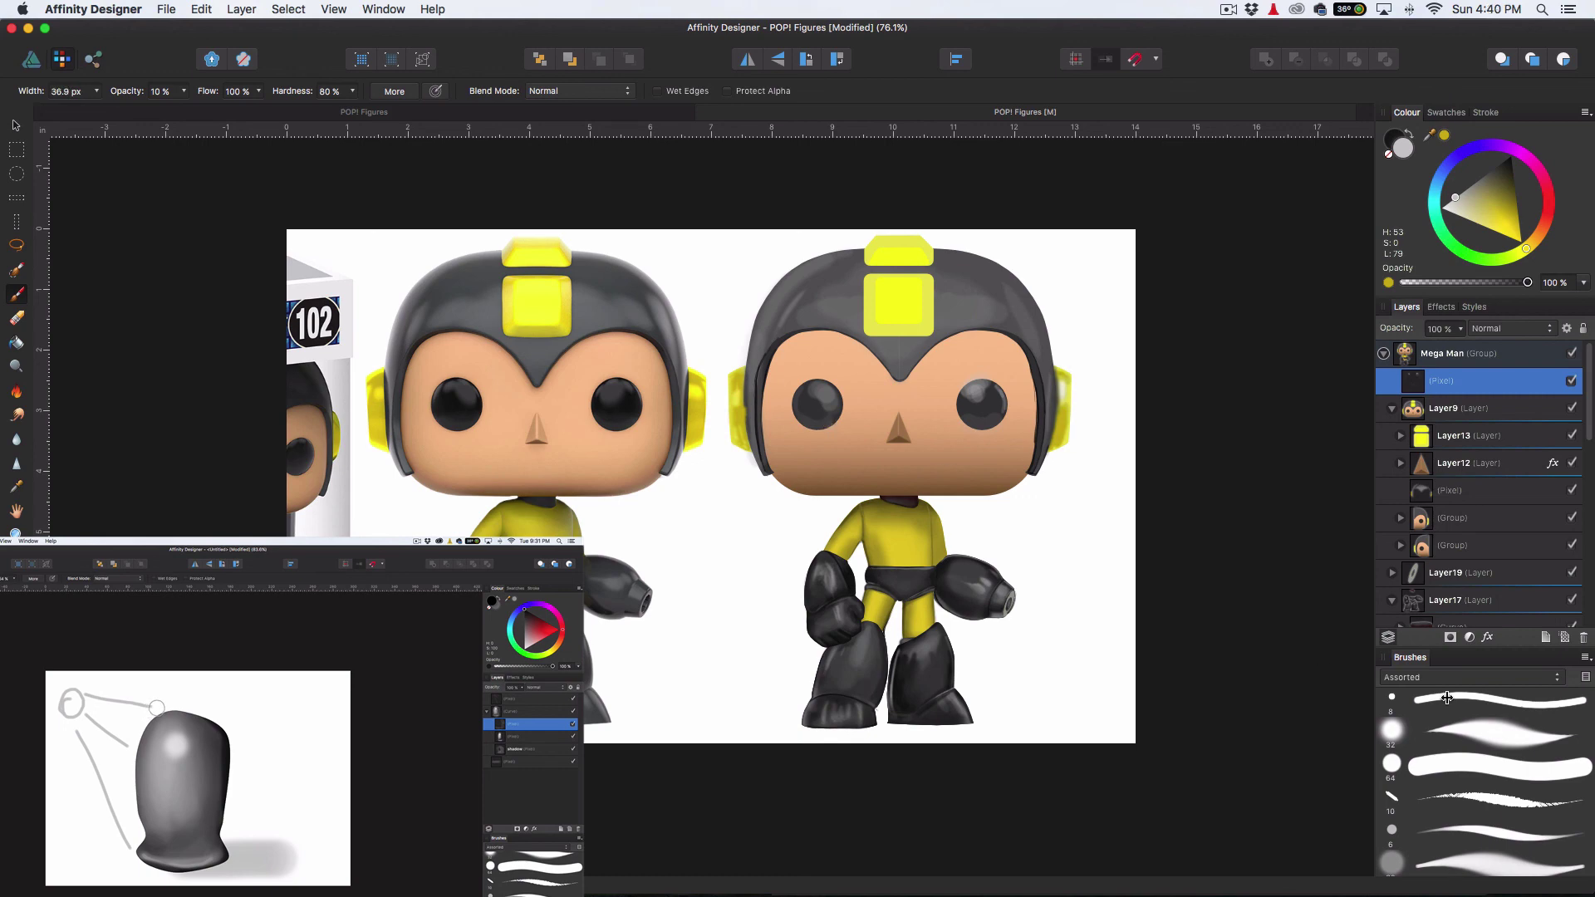
Refine both eyes' highlights with a soft 12.6 px brush at 20% opacity and smooth them with the Blur tool
left_click(1460, 728)
scroll(862, 389, "up", 3)
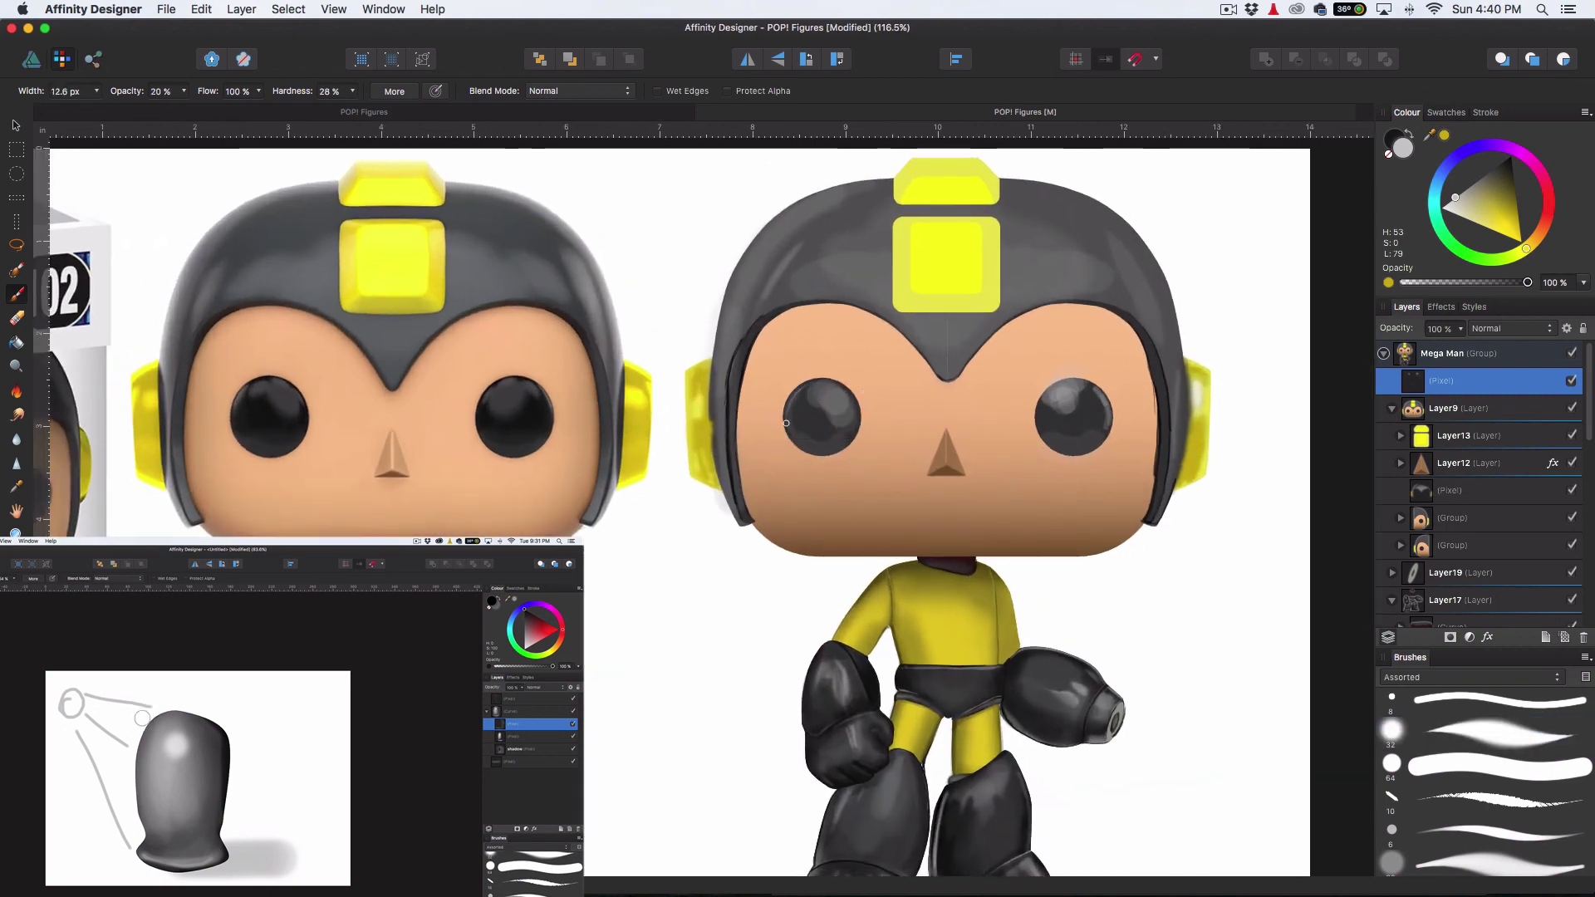
scroll(1045, 429, "down", 2)
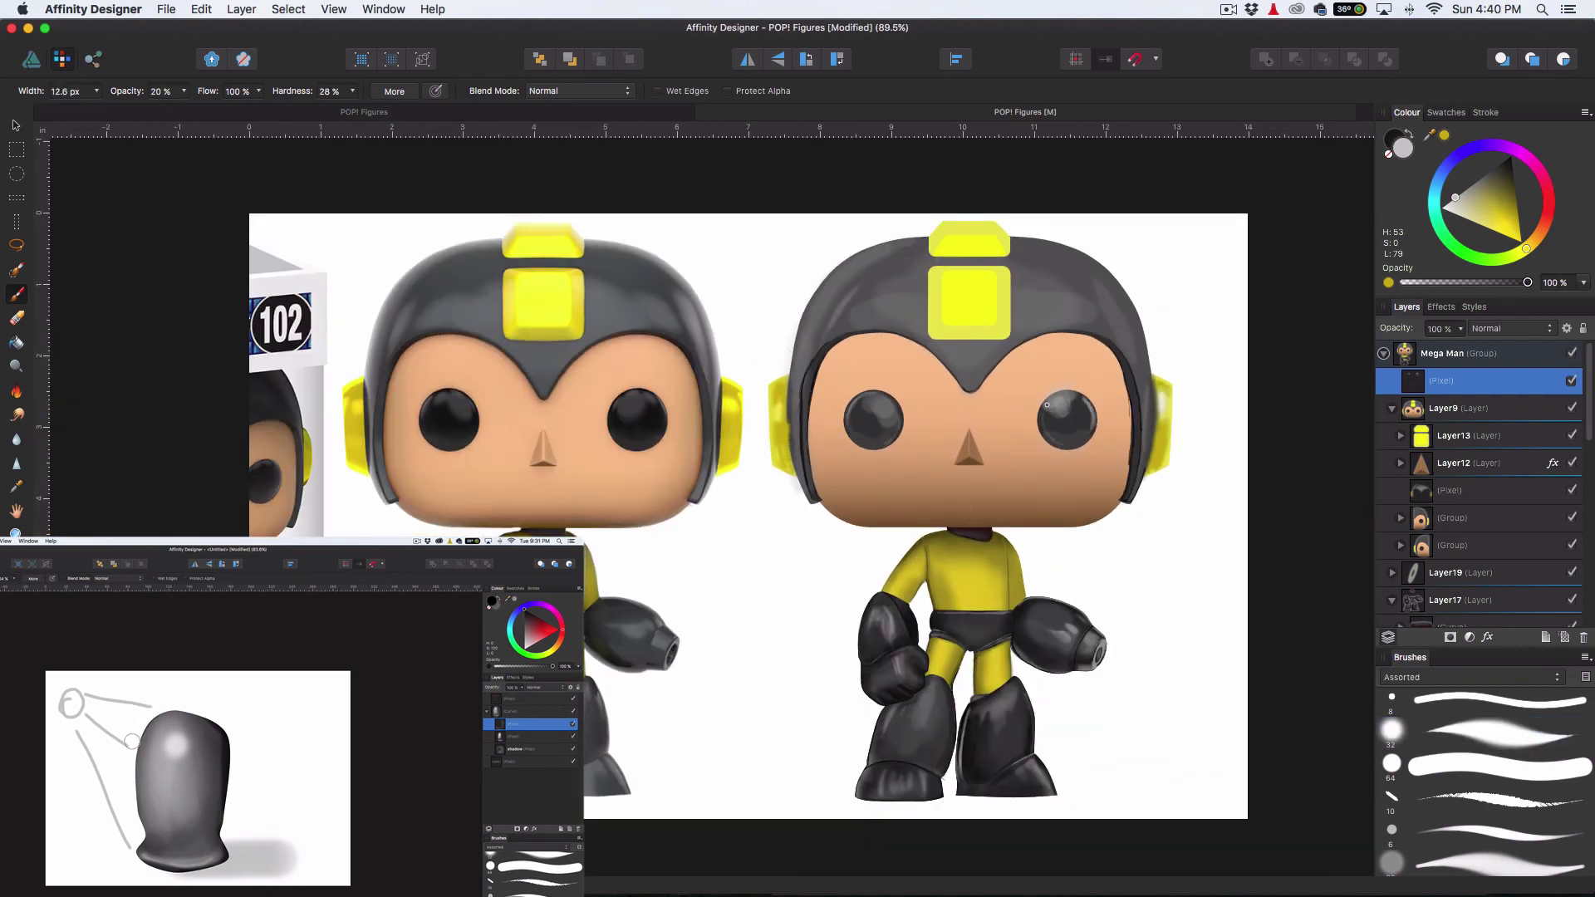
key("e")
left_click(17, 440)
key("[")
key("[")
key("[")
key("[")
key("[")
key("[")
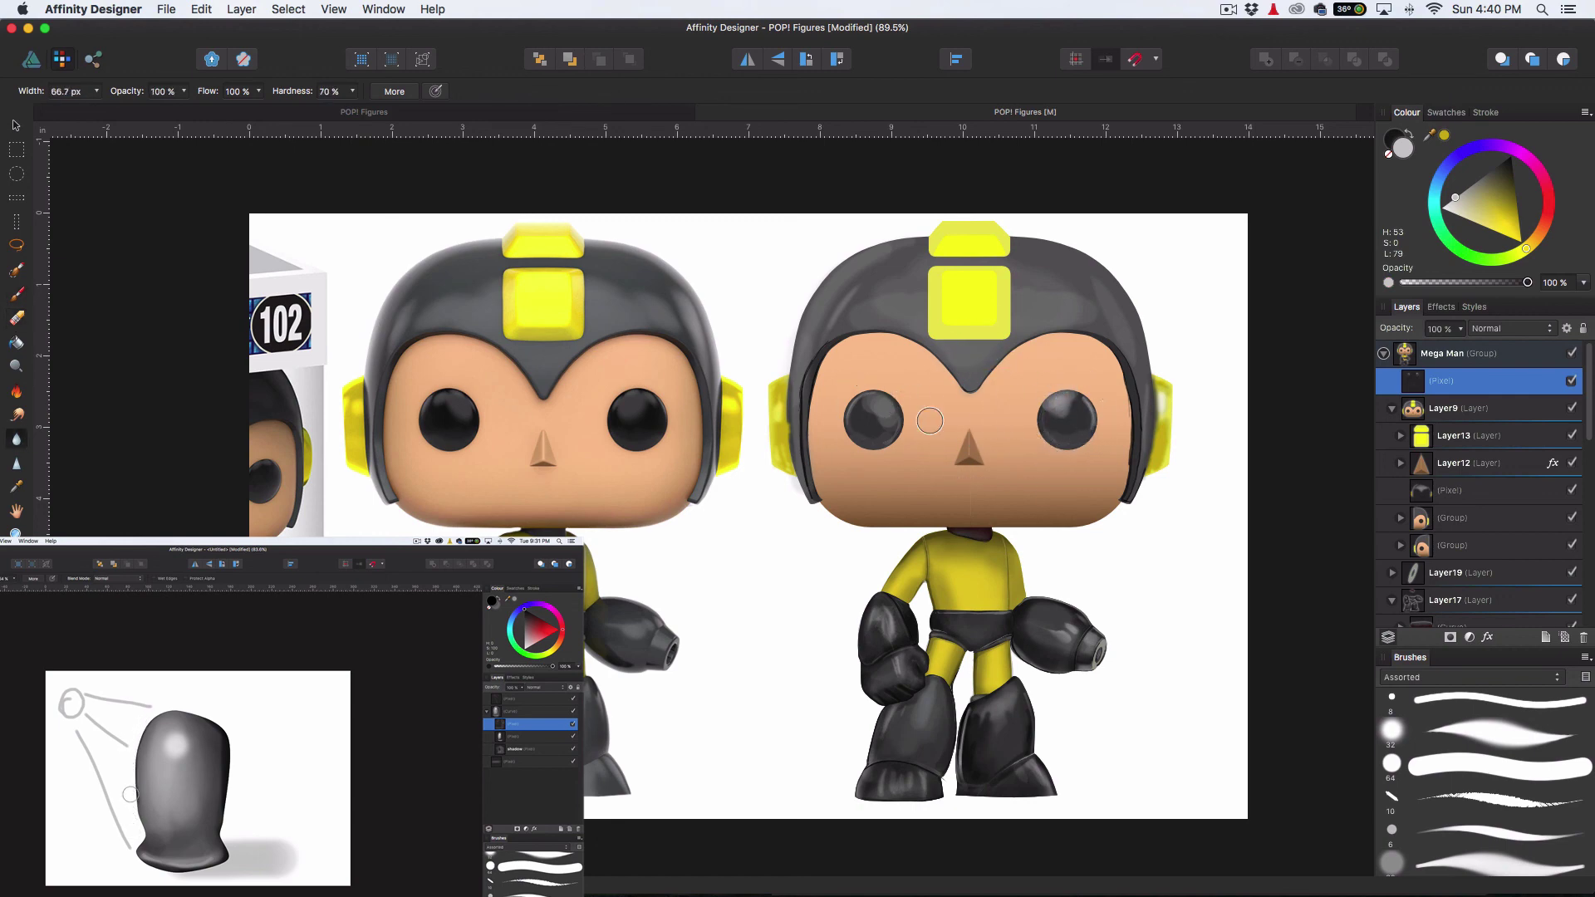
Add a new pixel layer inside Layer9, directly above Layer13
left_click(1462, 407)
left_click(1462, 518)
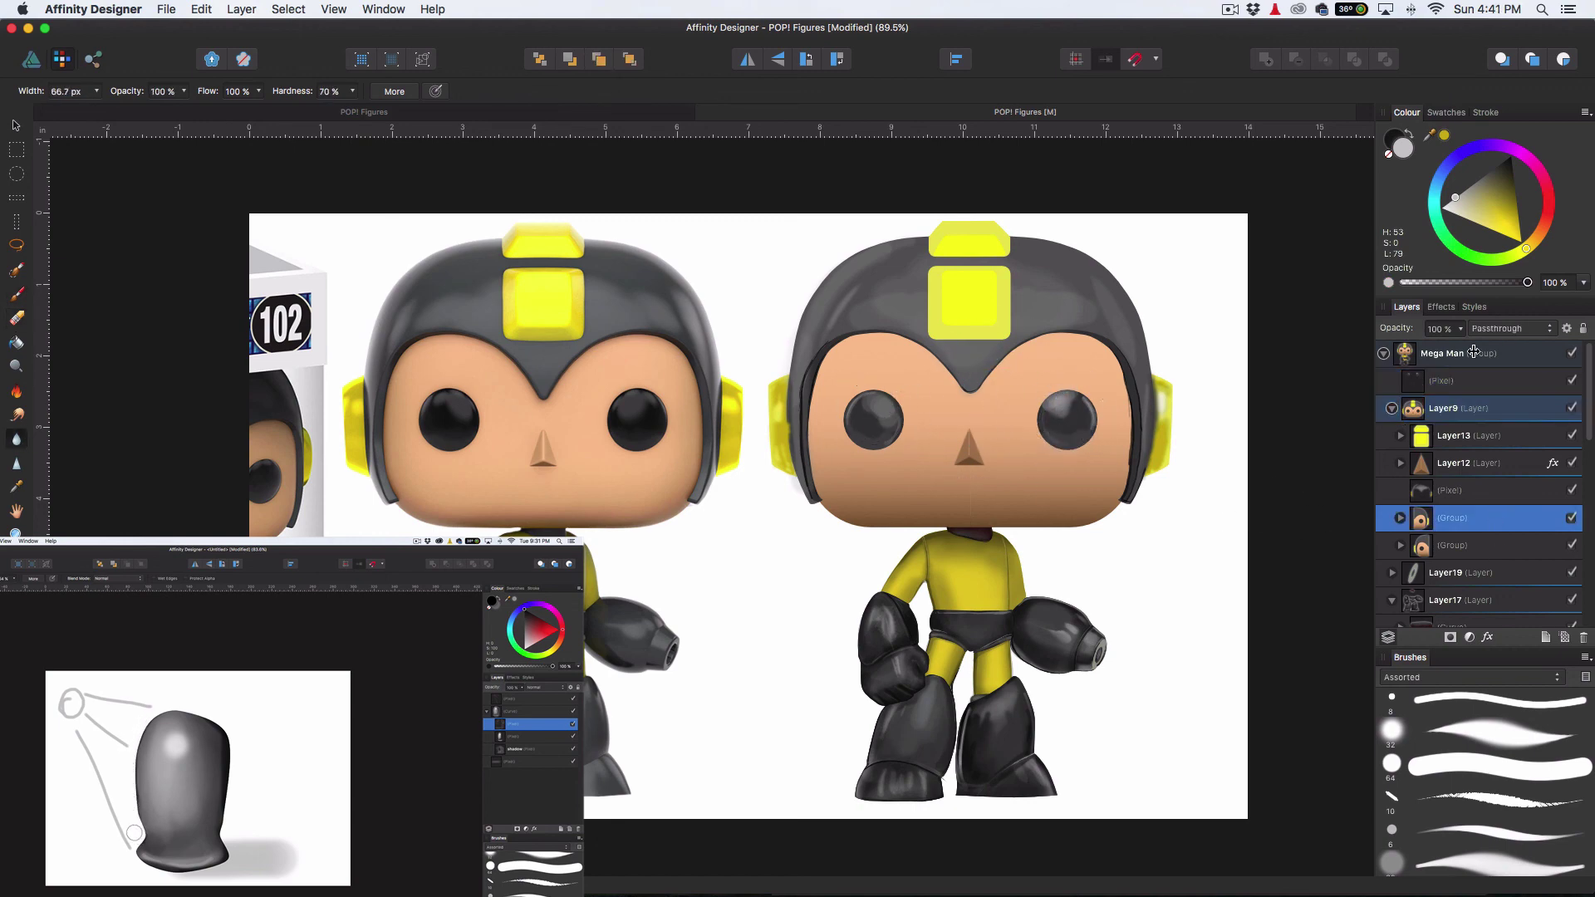
left_click(1462, 433)
key("super+shift+n")
left_click_drag(1455, 465, 1463, 423)
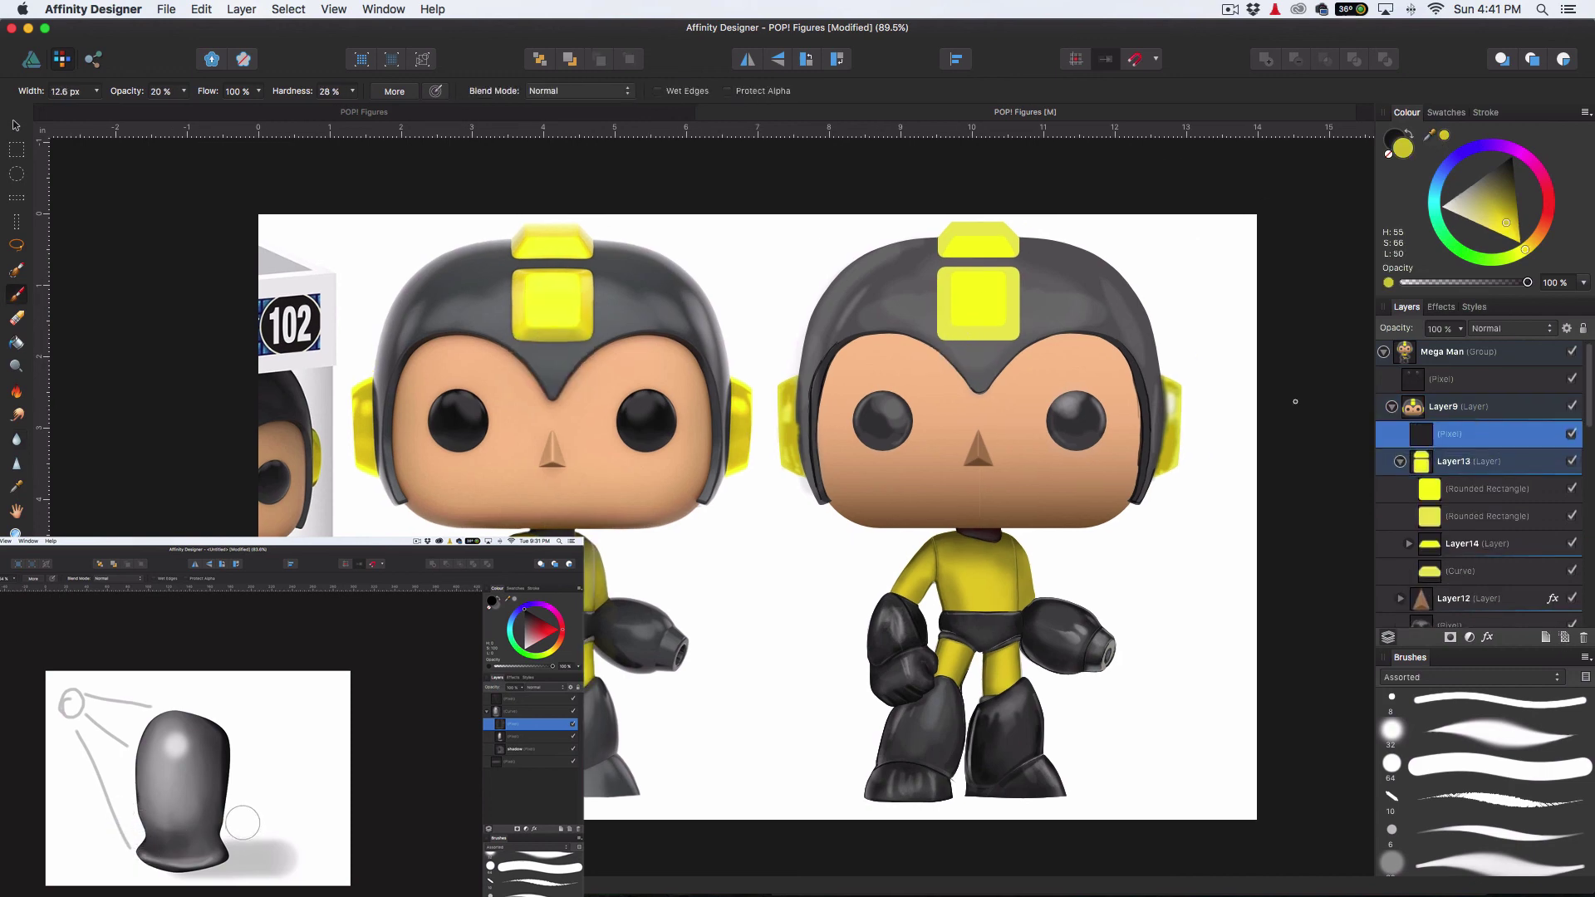
Shade the side and bottom bevels of the helmet's forehead square with dark yellow H 55, S 66, L 50
left_click(1487, 766)
scroll(972, 323, "up", 8)
left_click_drag(951, 350, 1074, 353)
key("super+z")
key("[")
key("[")
key("[")
mouse_move(1085, 221)
left_mouse_down()
mouse_move(1090, 307)
mouse_move(1077, 253)
left_mouse_up()
left_click_drag(901, 212, 890, 316)
left_click_drag(927, 366, 1013, 370)
Shade both slanted sides of the yellow piece on top of the helmet at 20% opacity
scroll(1025, 453, "down", 5)
left_click_drag(965, 264, 957, 280)
left_click_drag(1058, 262, 1068, 288)
scroll(1086, 523, "down", 4)
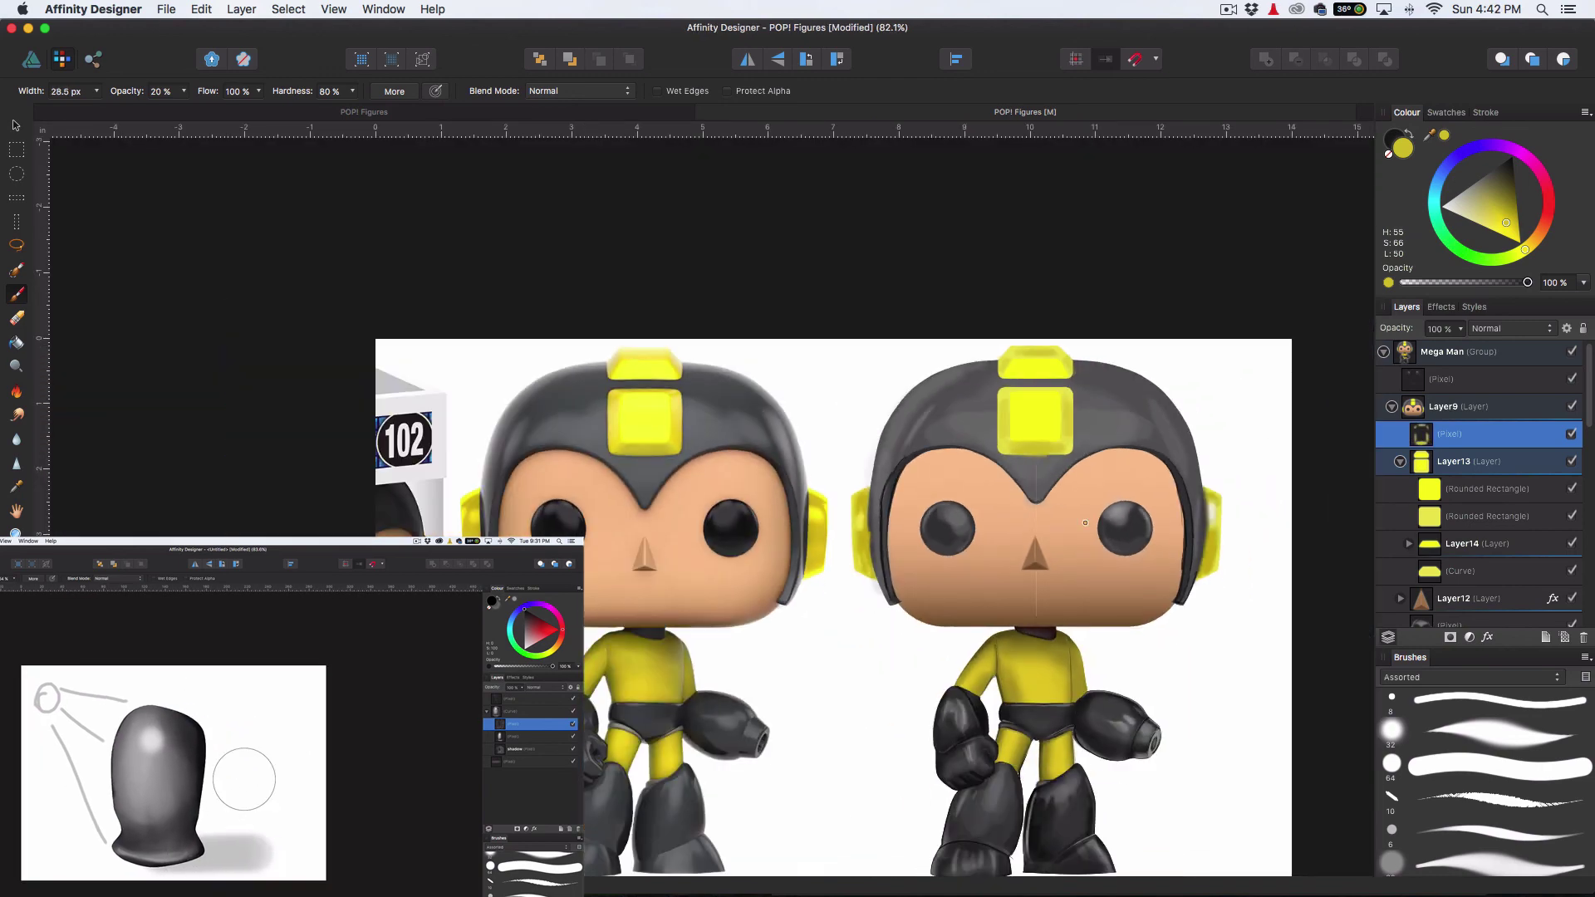
Brush pale yellow H 58, S 31, L 81 over the helmet's yellow forehead pieces with a 145.1 px brush at 20% opacity
left_click(1467, 209)
key("]")
key("]")
key("]")
key("]")
key("]")
key("]")
scroll(1046, 410, "up", 5)
left_click(1218, 432)
key("super+z")
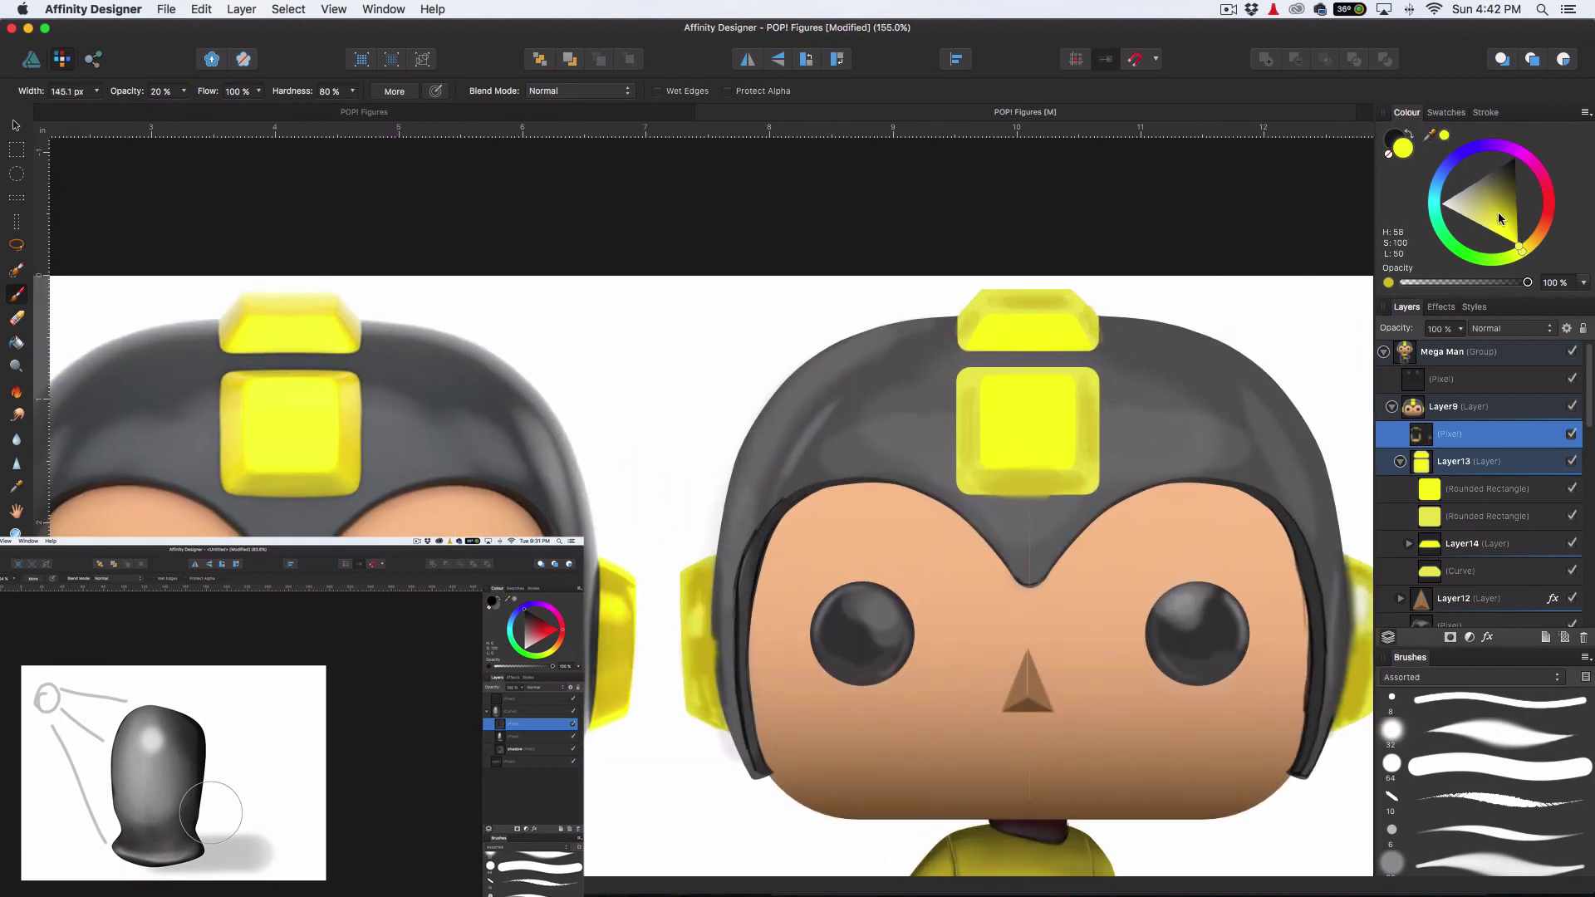
left_click(1460, 203)
left_click_drag(1183, 420, 1201, 360)
scroll(1140, 386, "down", 3)
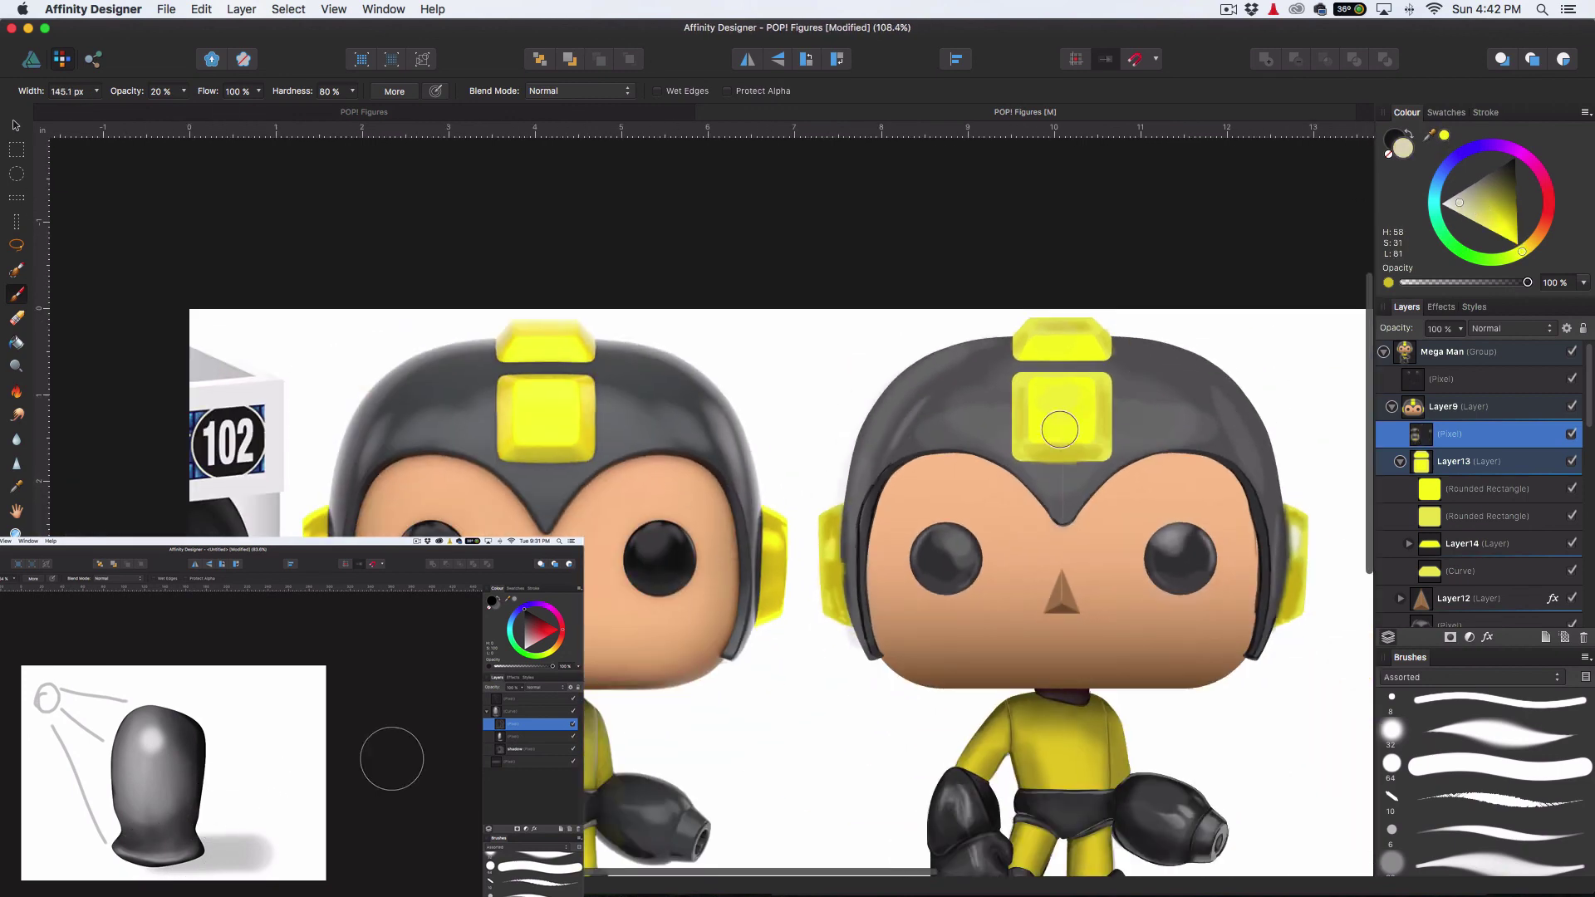
Blur the forehead square's highlight and paint sampled yellow H 58, S 100, L 50 over the forehead pieces at 20% opacity
left_click(16, 439)
left_click_drag(1046, 401, 1064, 381)
key("b")
left_click(1039, 426, "alt")
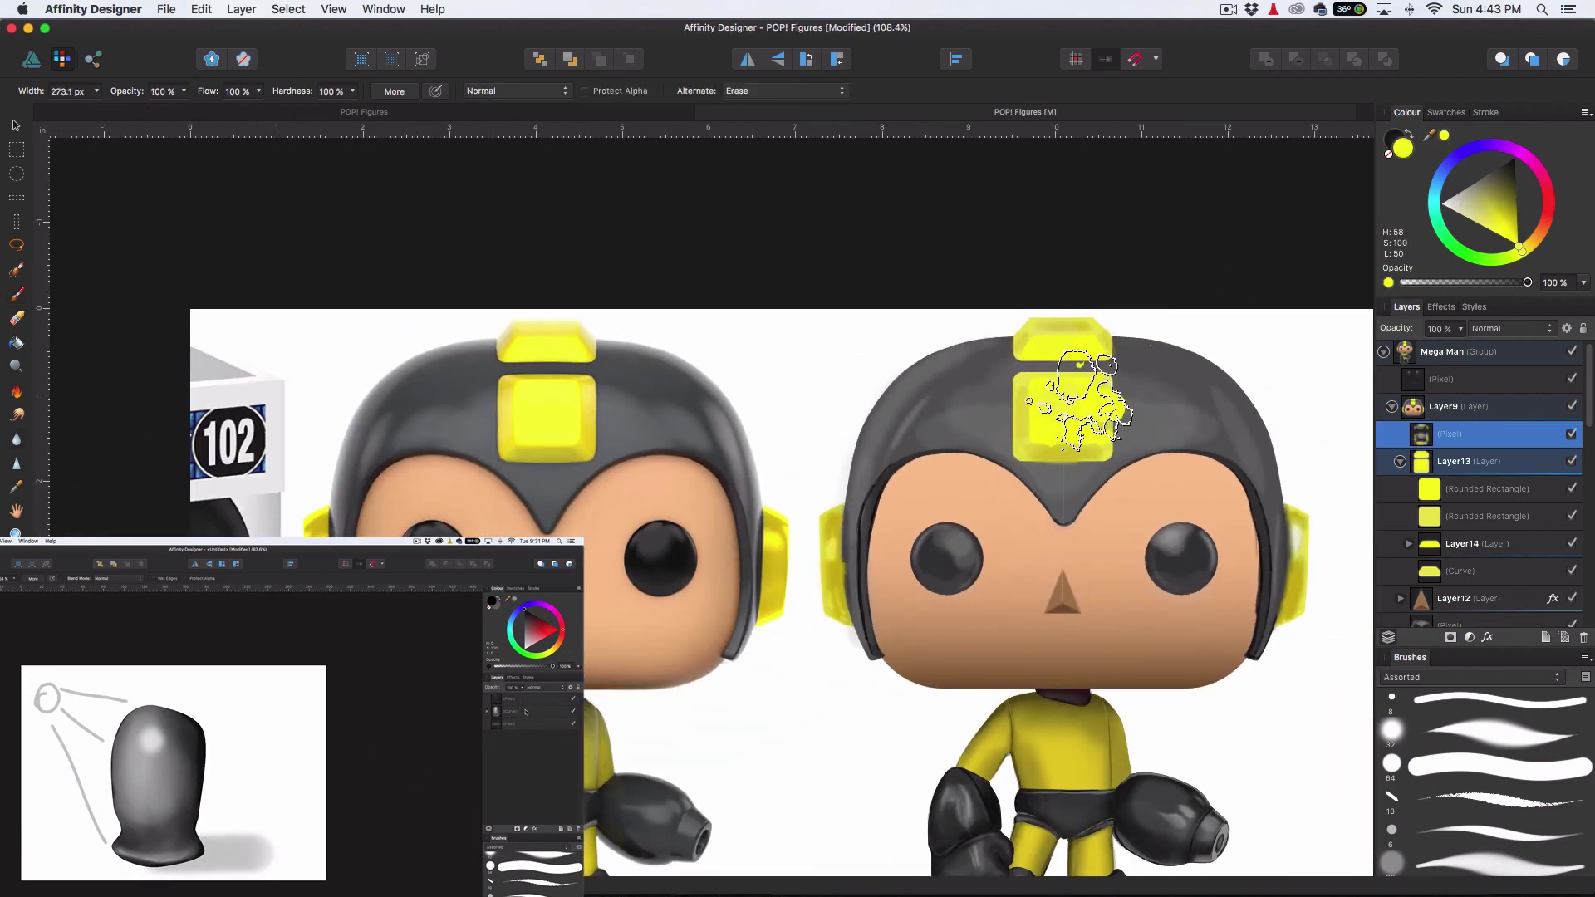
scroll(1090, 405, "up", 2)
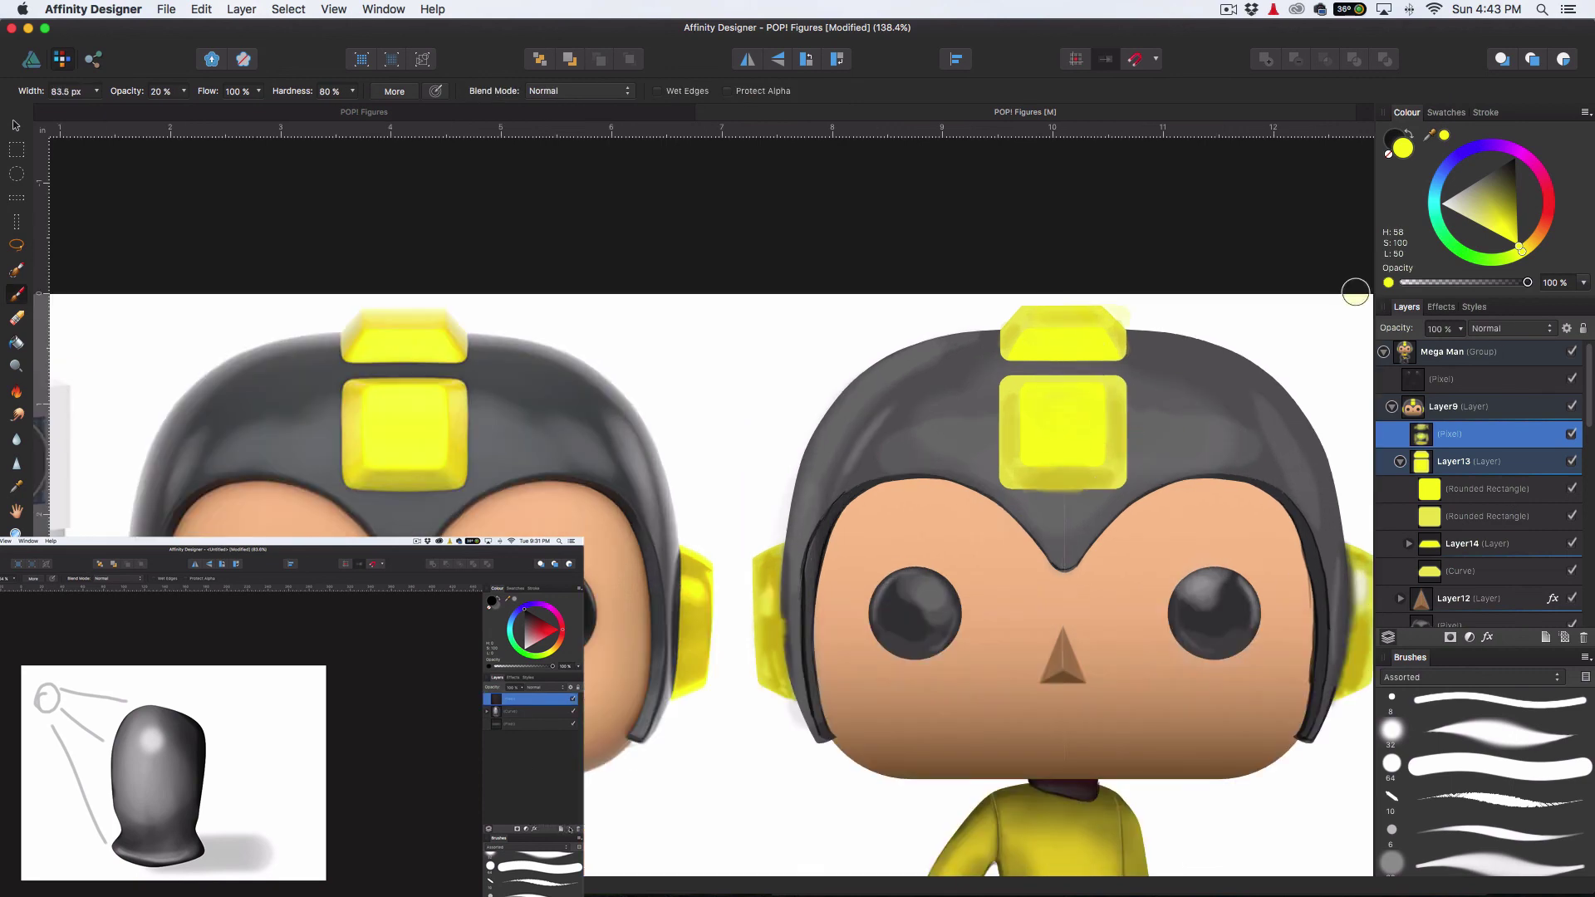
Erase the yellow paint spilling past the right edge of the helmet's top piece at 70% opacity
key("e")
scroll(1205, 426, "up", 3)
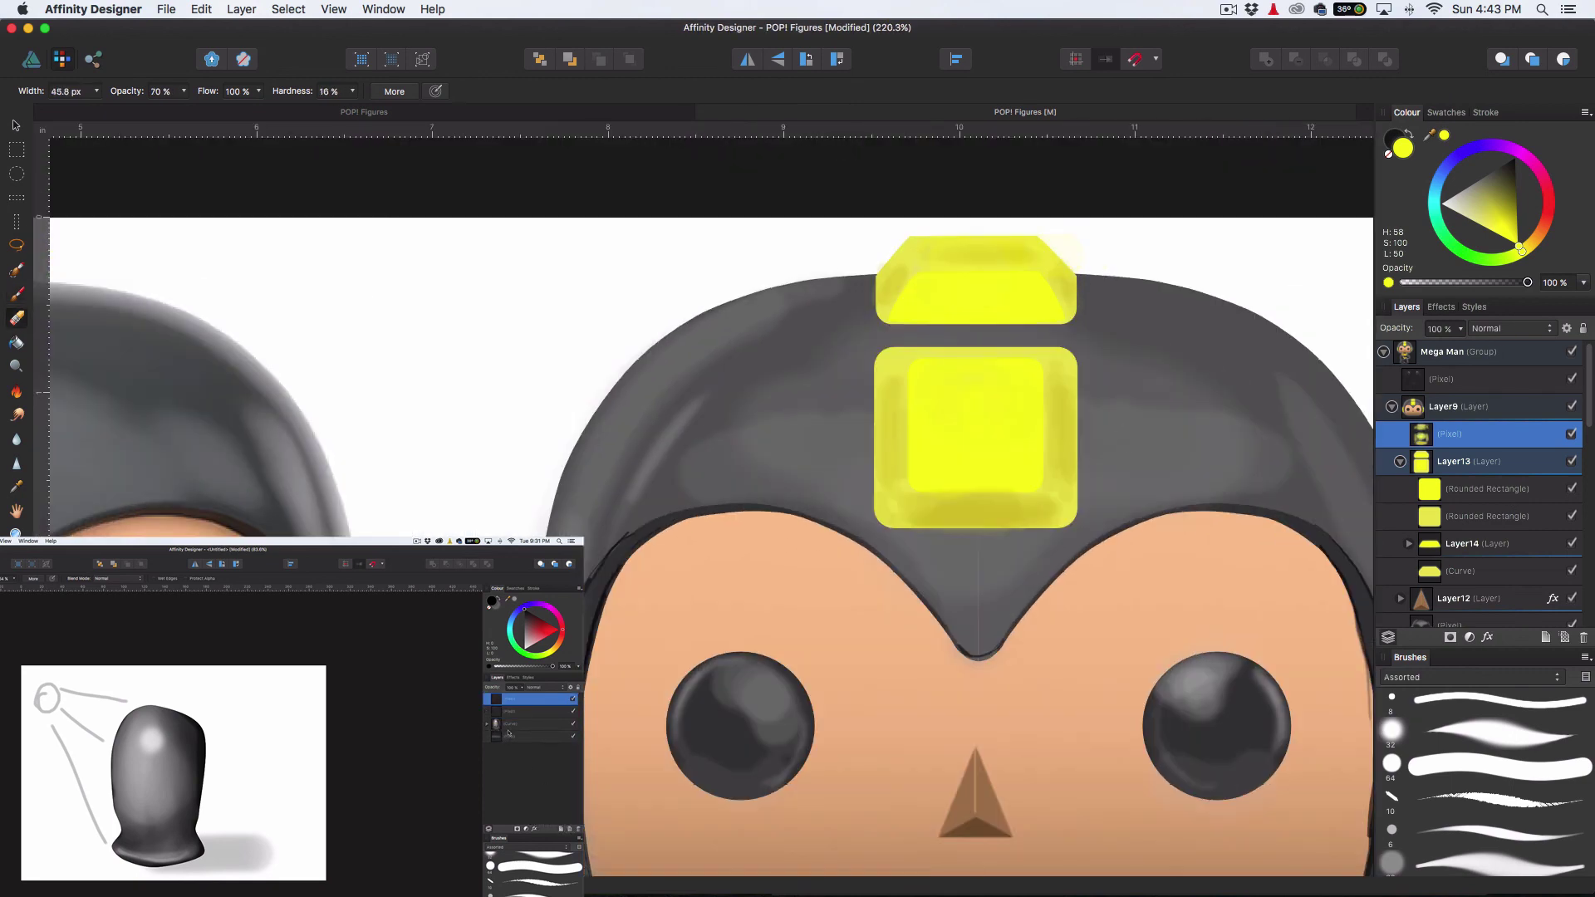
scroll(1022, 582, "down", 4)
Paint dark accents along the helmet's edges on the uppermost pixel layer with H 58, S 100, L 9, using a 10.3 px brush at 50% opacity
left_click(1425, 387)
left_click(1496, 833)
left_click(1517, 173)
scroll(843, 540, "up", 2)
key("b")
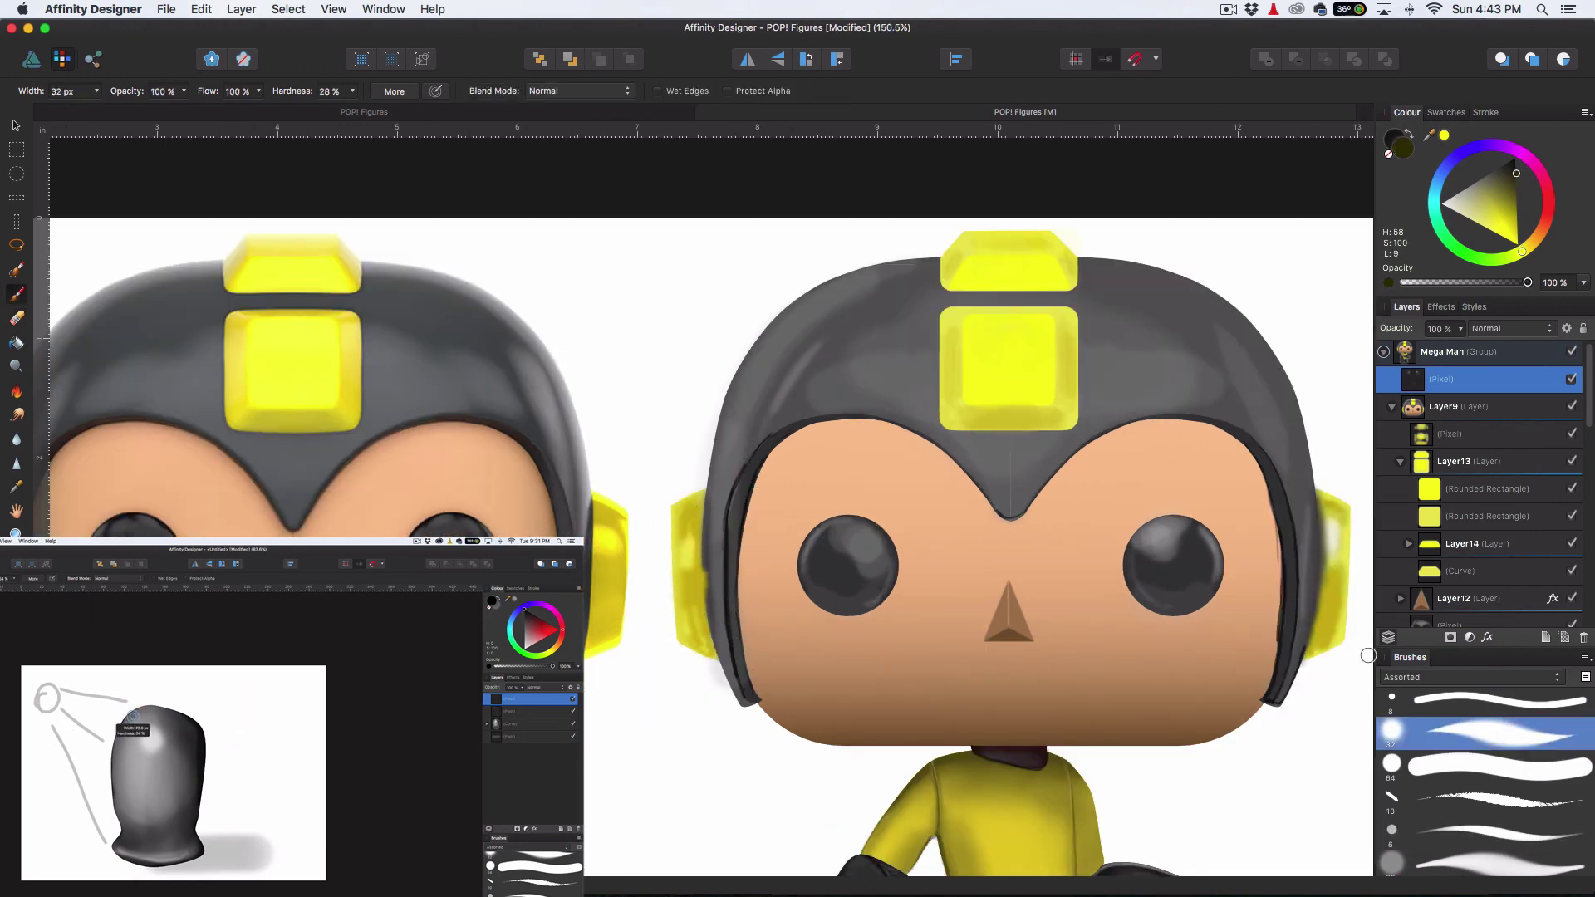
left_click_drag(1083, 473, 1066, 457)
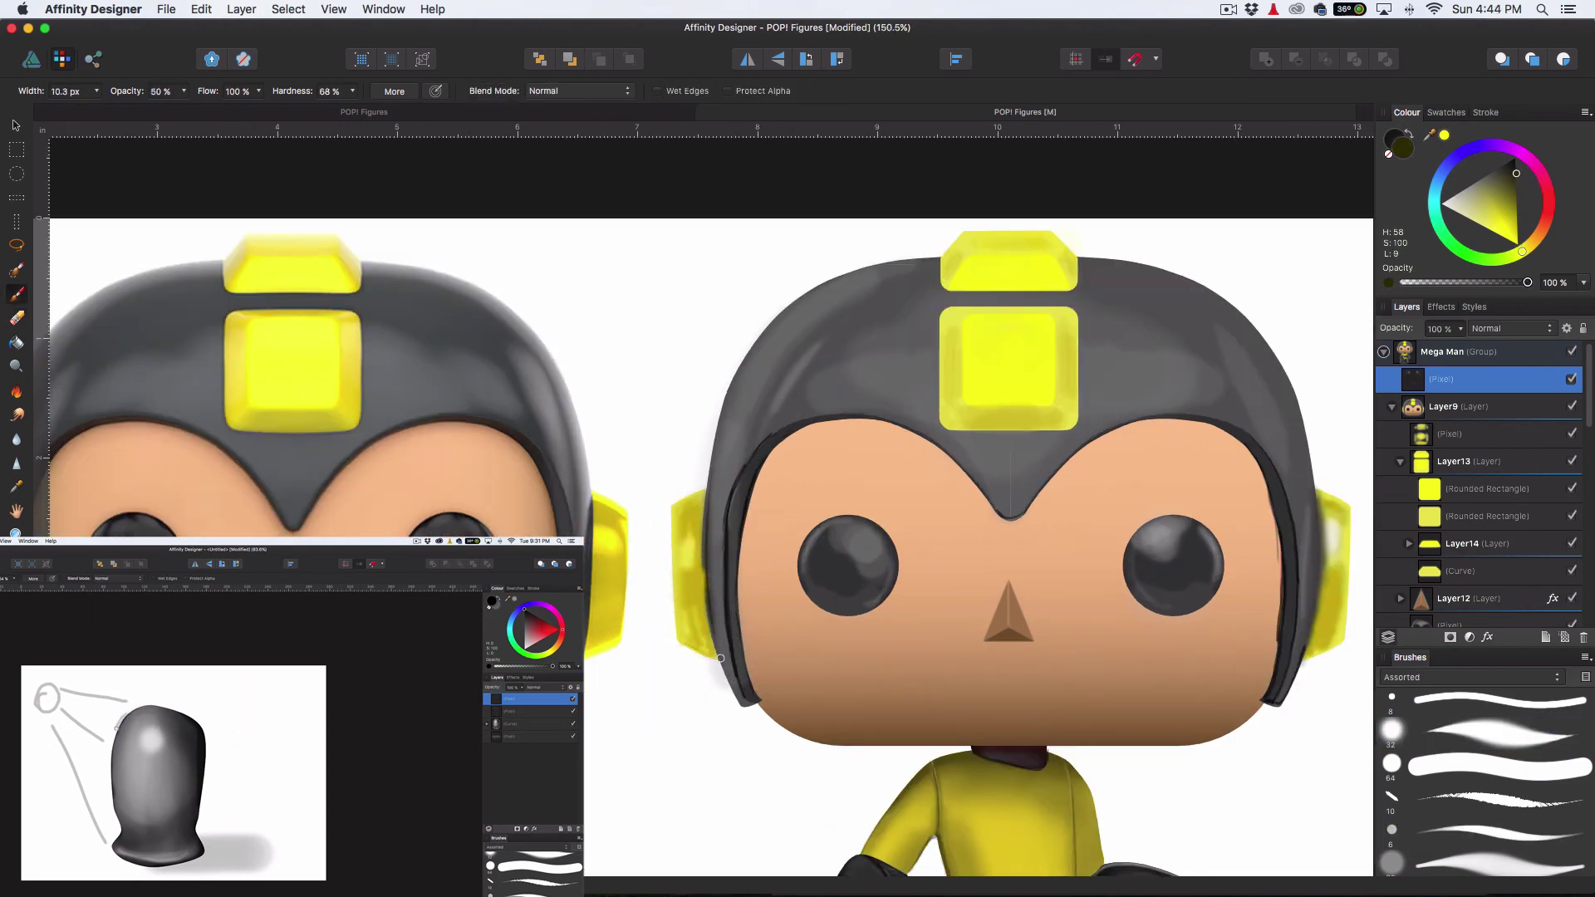
Try to outline the right ear piece with the dark yellow brush at 50% opacity
scroll(710, 579, "right", 5)
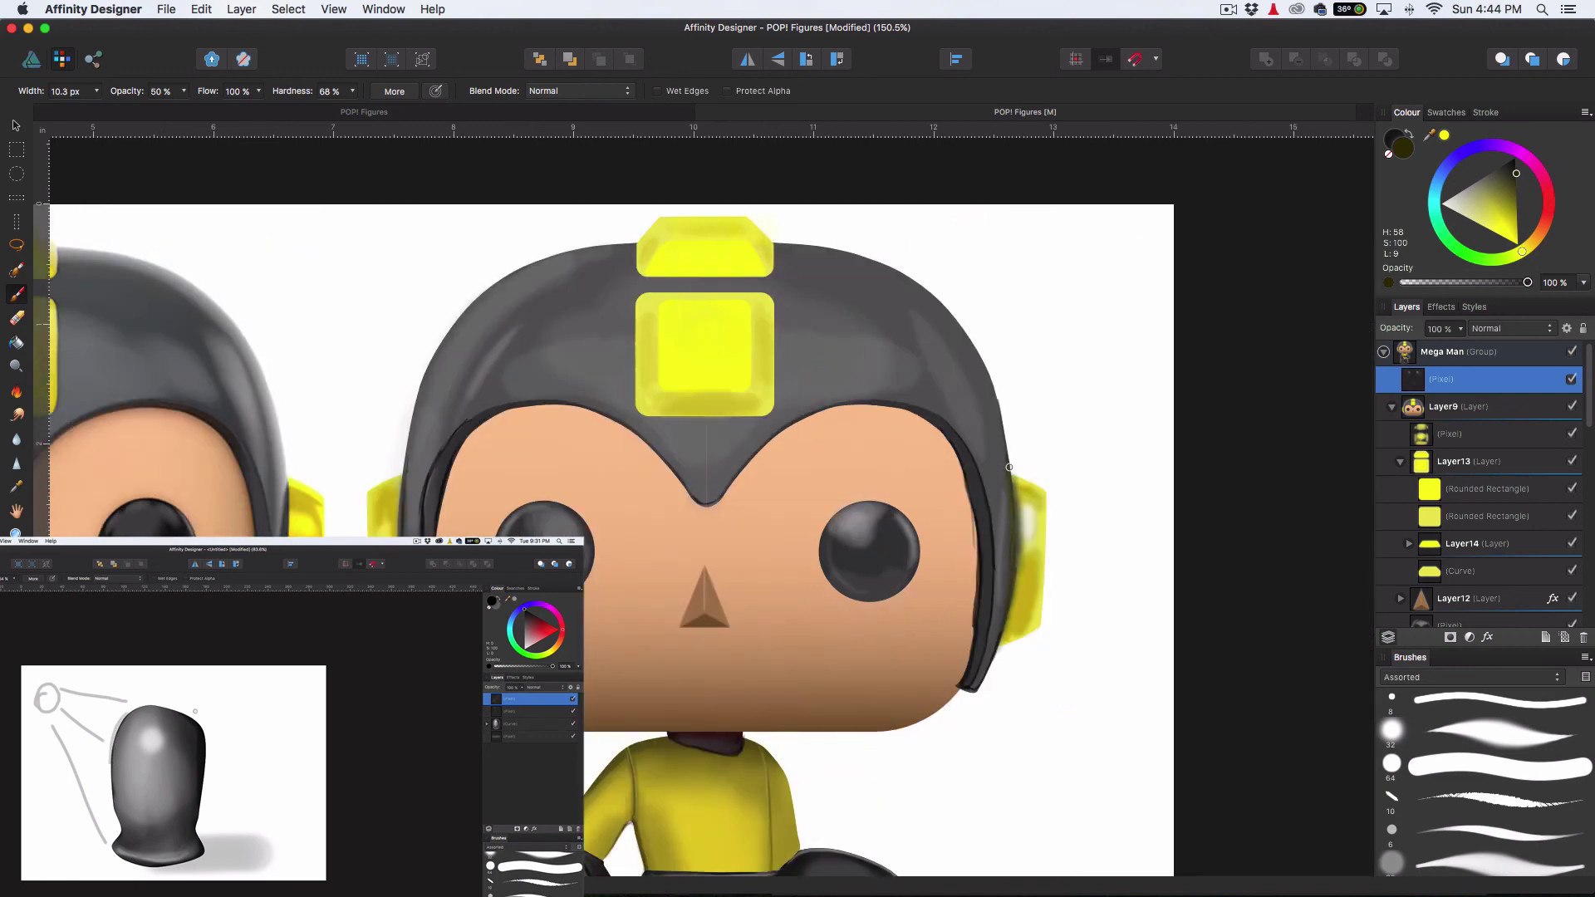
key("super+z")
scroll(819, 509, "down", 5)
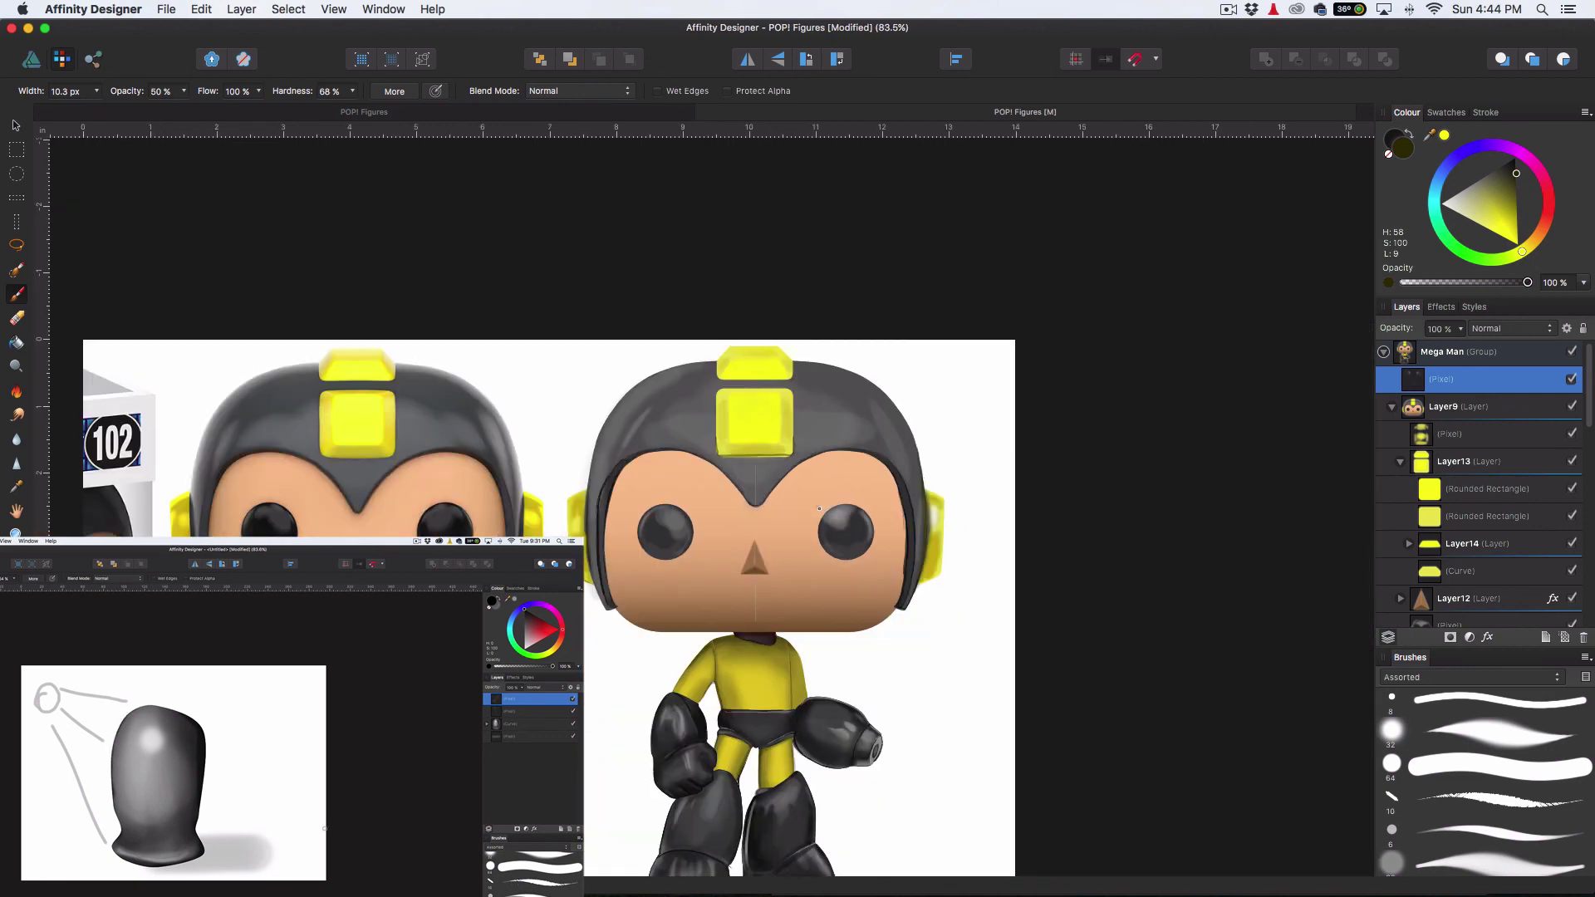
left_click_drag(919, 584, 943, 521)
scroll(716, 534, "down", 3)
key("super+z")
key("super+z")
Clean up the dark strokes around the lower edges of both ear pieces with a 6.9 px eraser at 70% opacity and 37% flow
key("e")
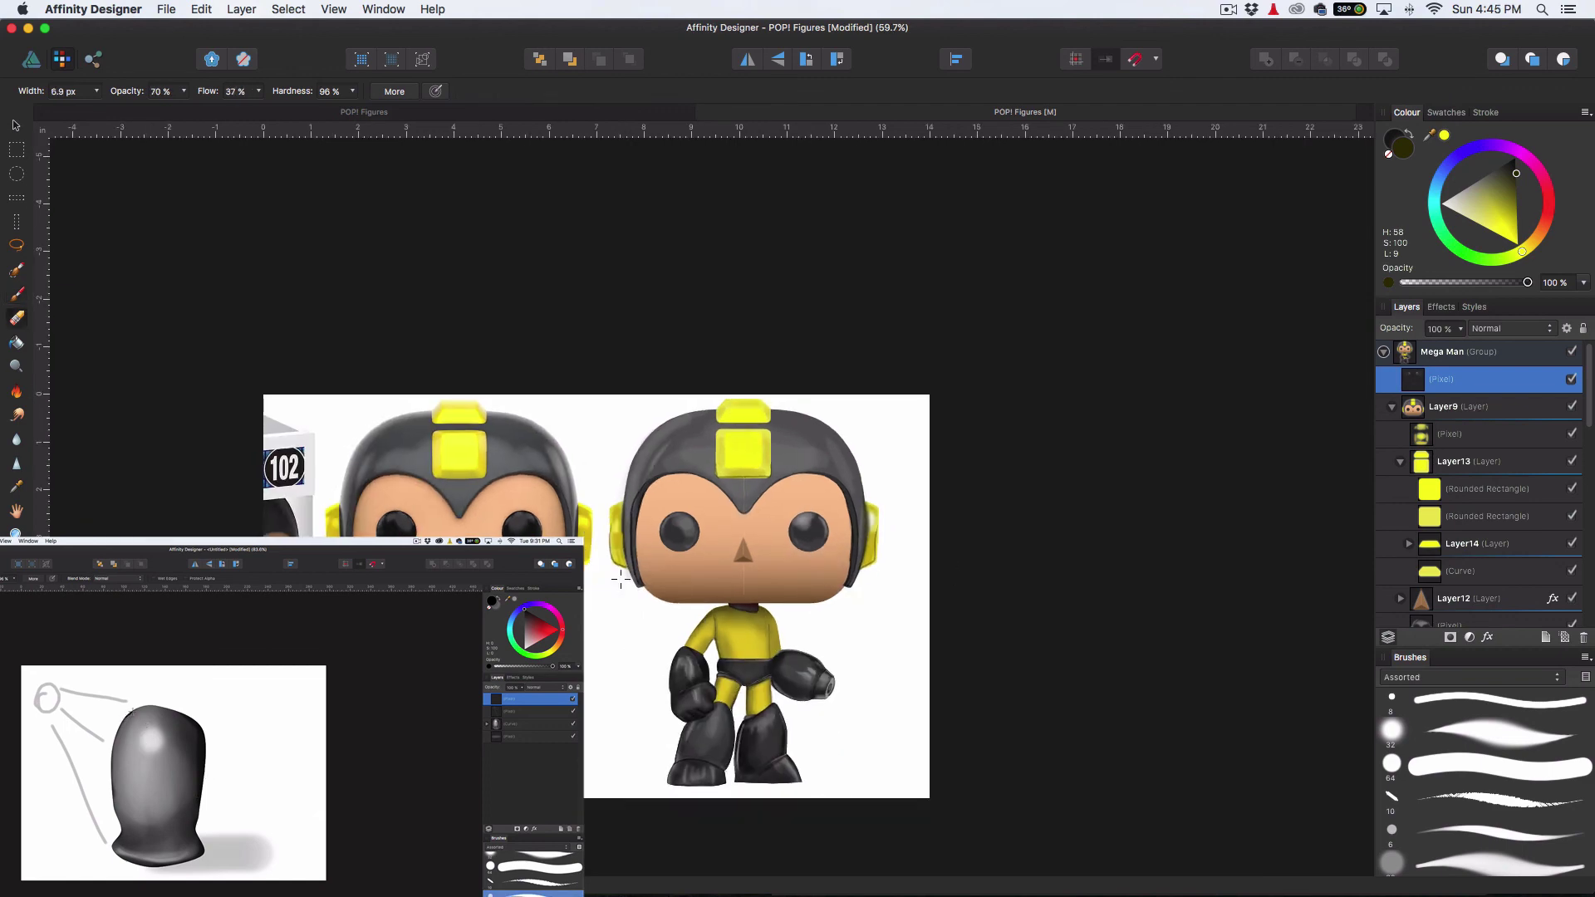
scroll(860, 565, "down", 3)
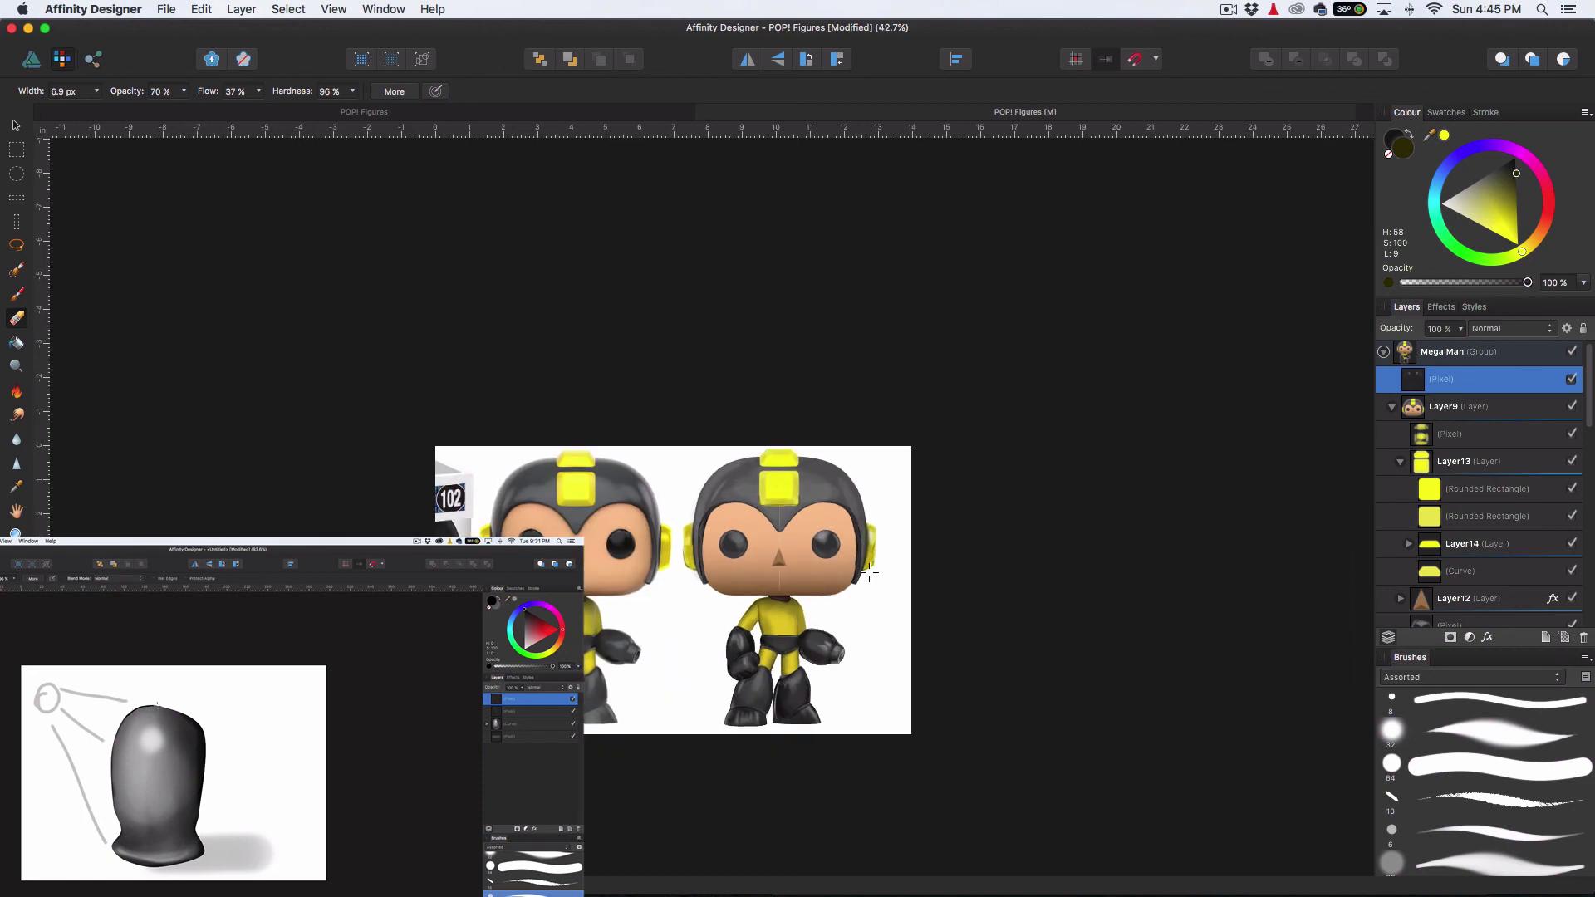
scroll(849, 550, "up", 5)
key("bracketright")
key("bracketright")
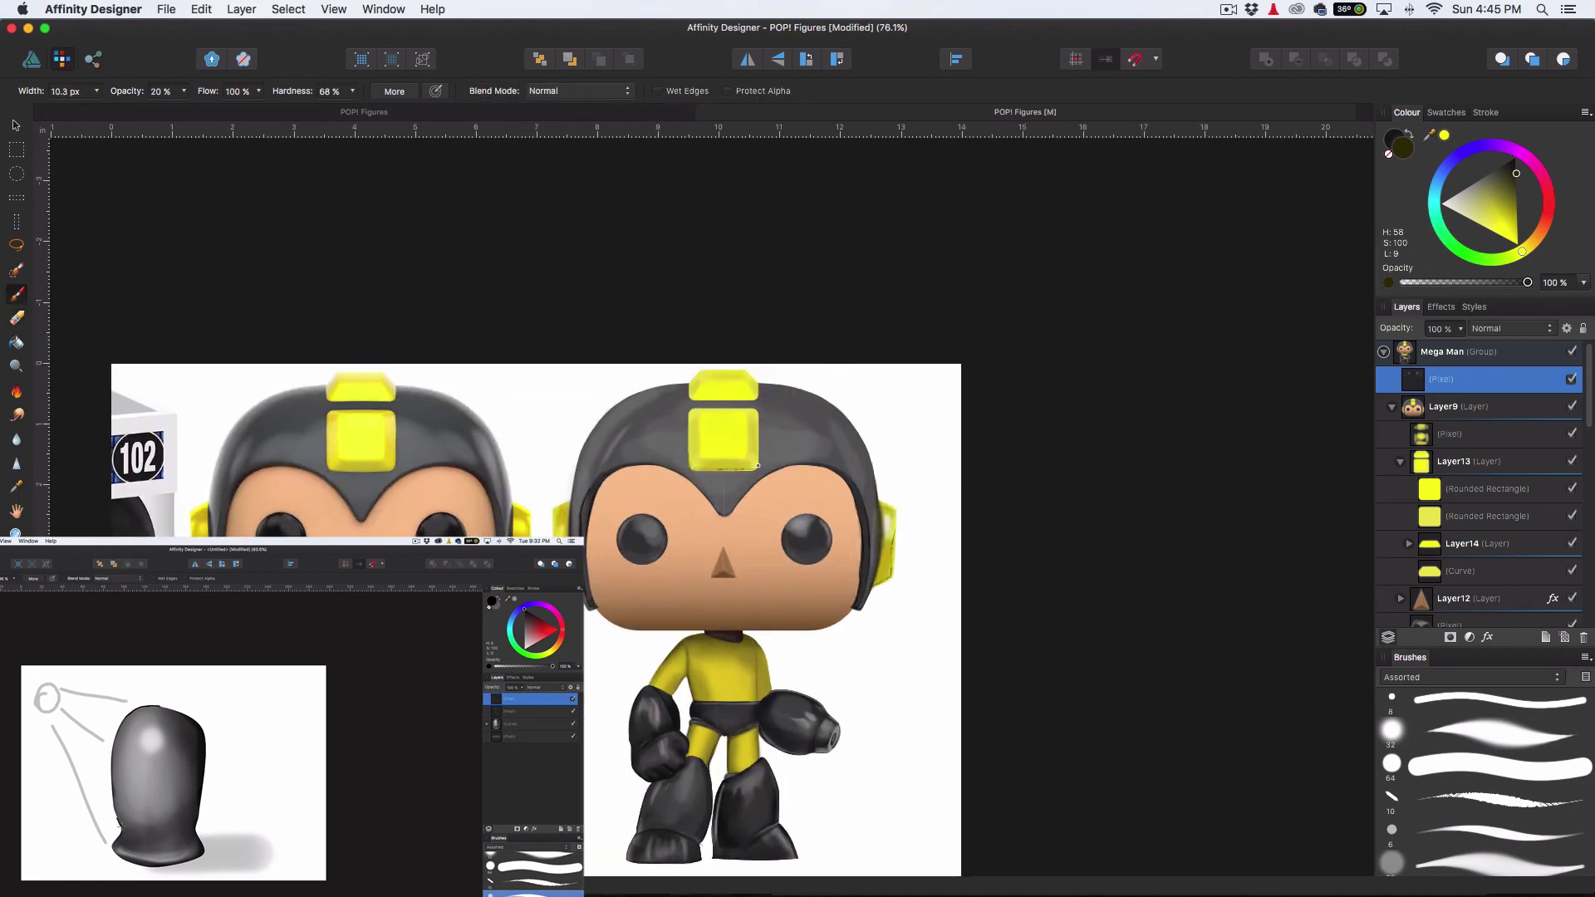